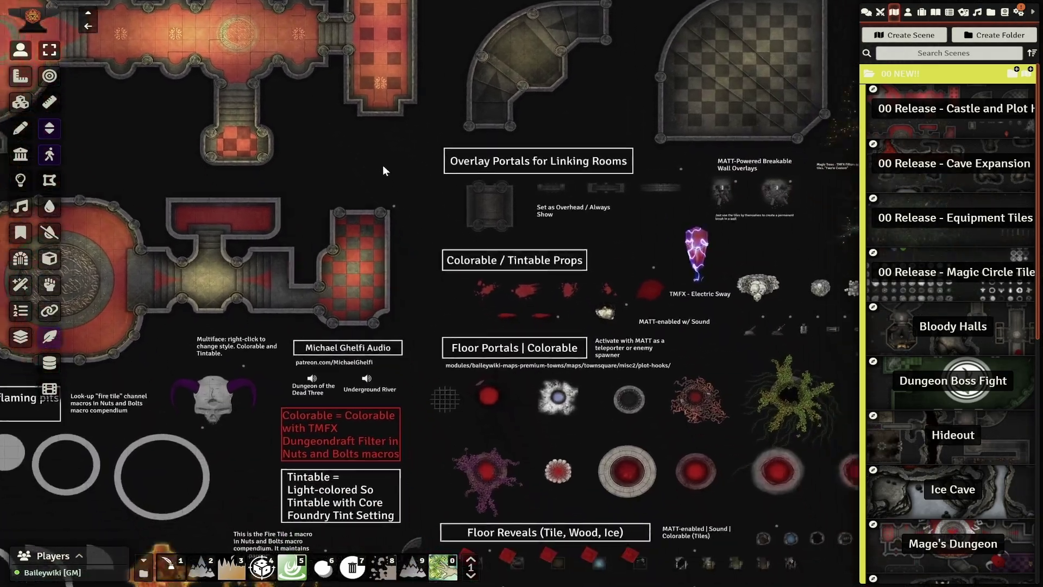
Step: Open the 00 Release - Cave Expansion scene and look over its cave room and hall tiles
scroll(353, 125, down, 3)
click(1011, 165)
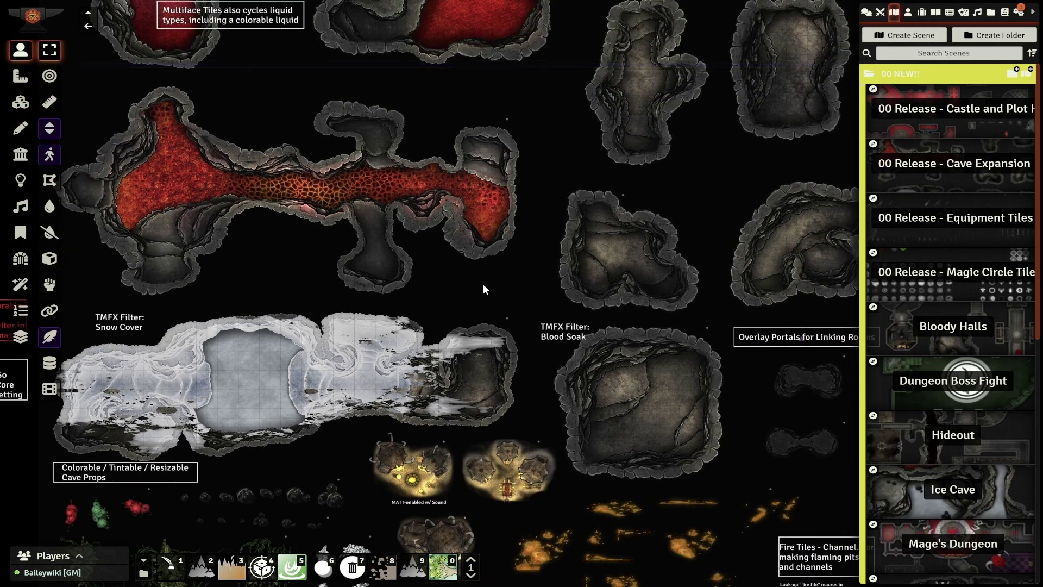
scroll(484, 284, down, 4)
drag(483, 285, 456, 440)
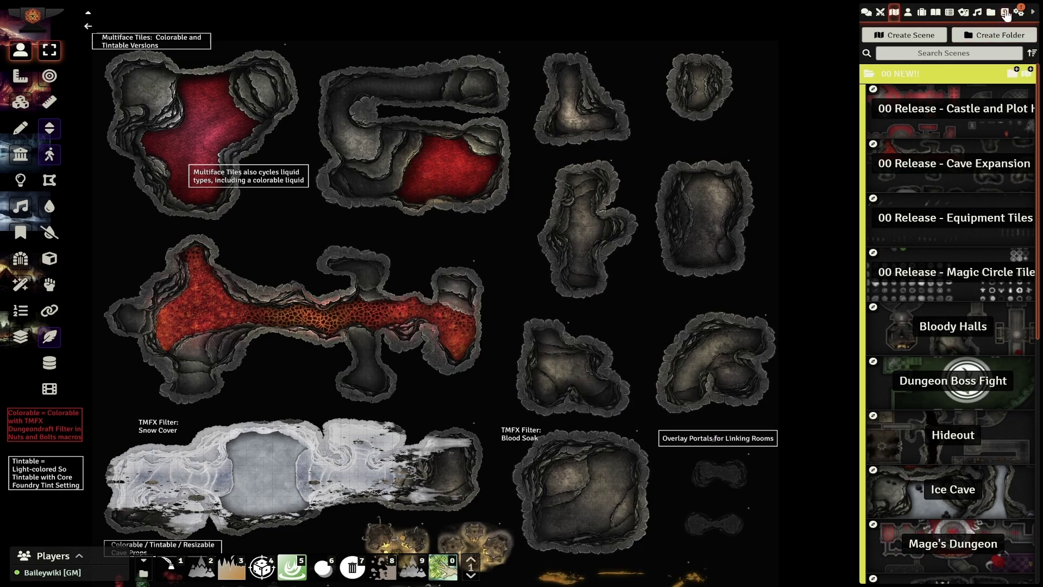
Step: Open the Baileywiki Maps Town Prefabs actor compendium and expand its 00 NEW!! folder
click(1005, 12)
click(904, 75)
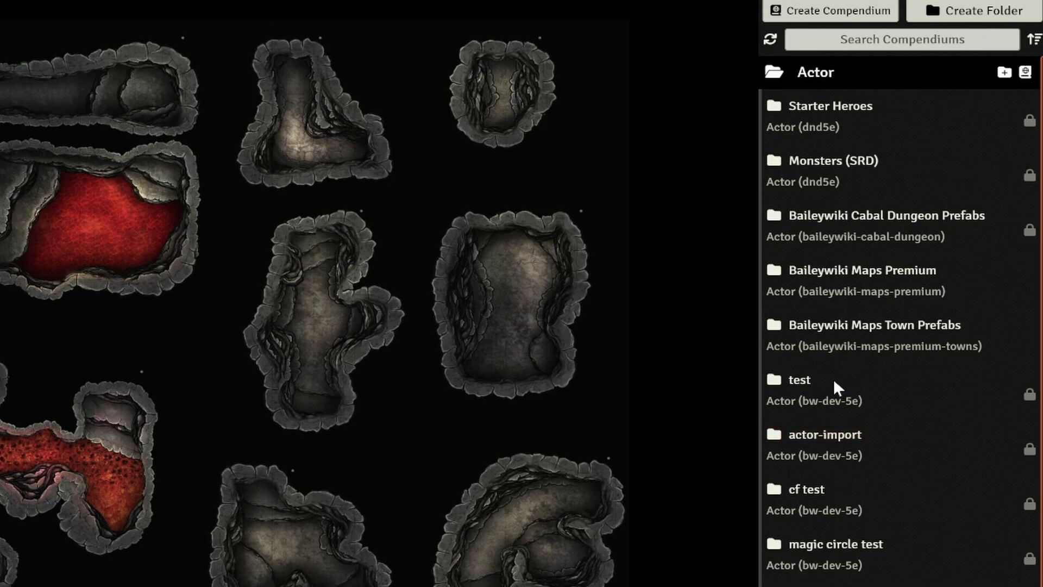
click(858, 329)
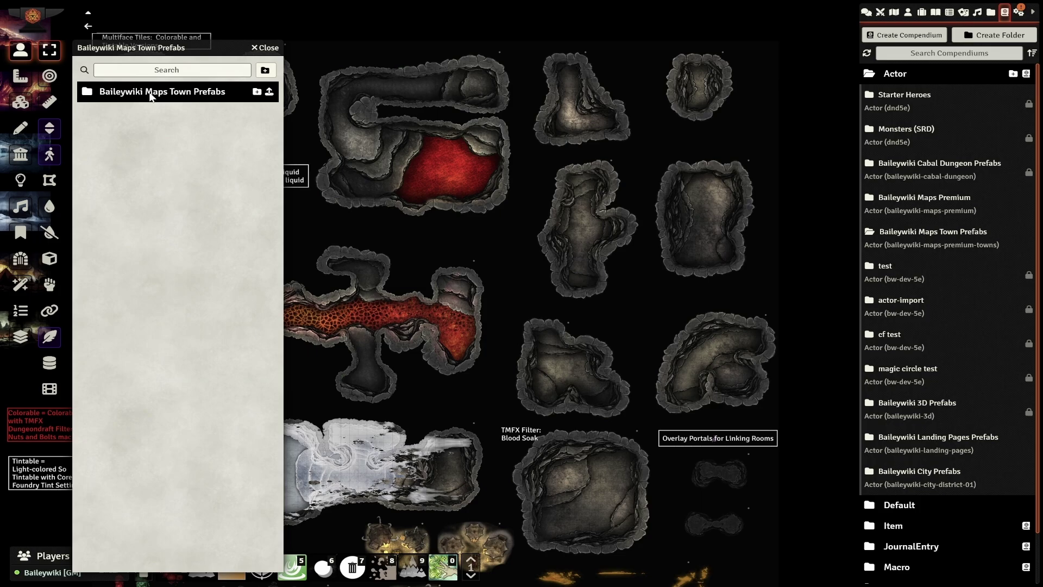
click(151, 92)
click(131, 113)
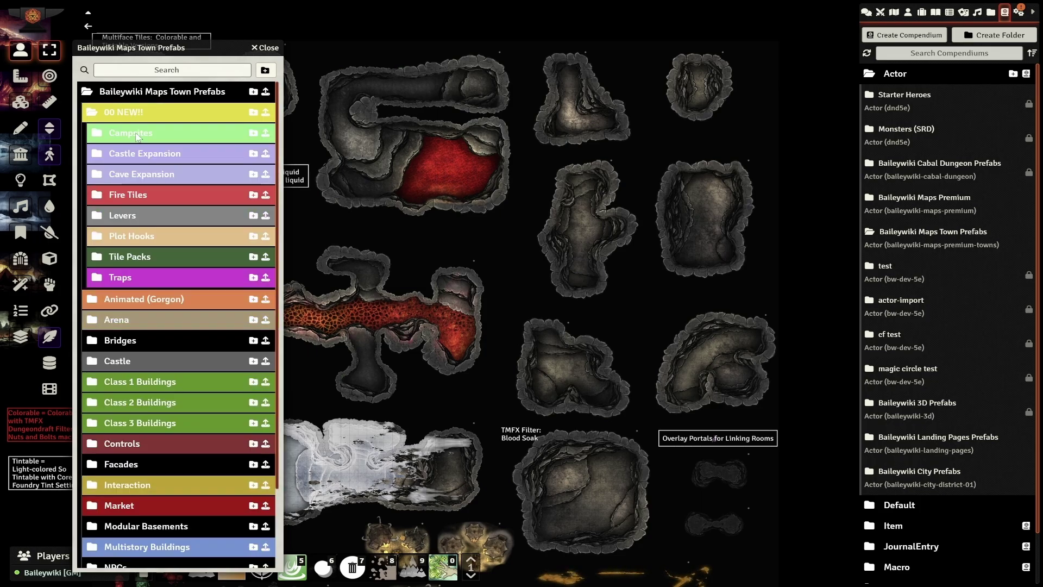
Step: Look through the Castle Expansion, Cave Expansion and Fire Tiles prefab folders, then close the compendium
click(136, 156)
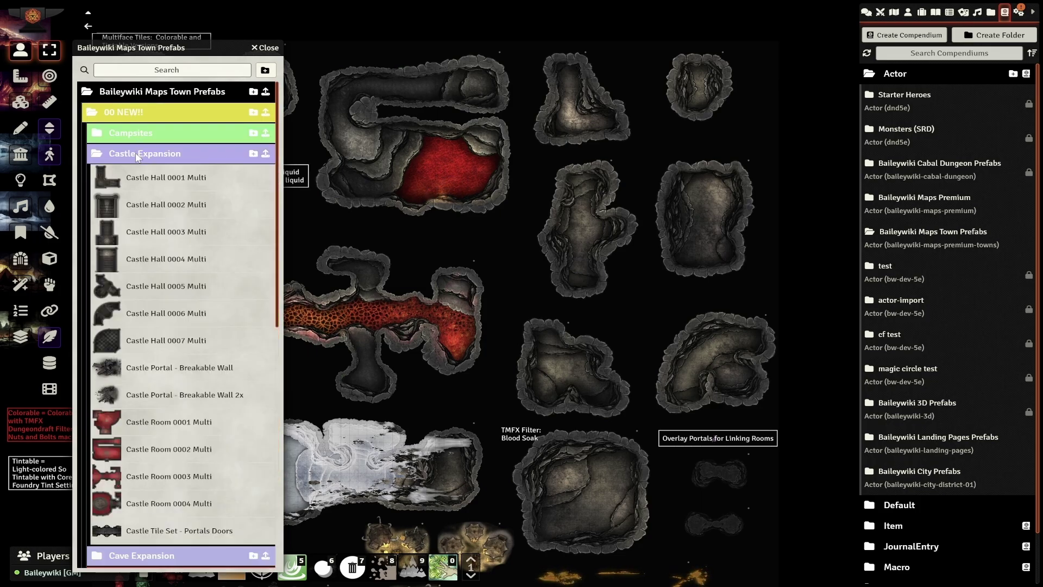
click(136, 153)
click(144, 176)
click(144, 176)
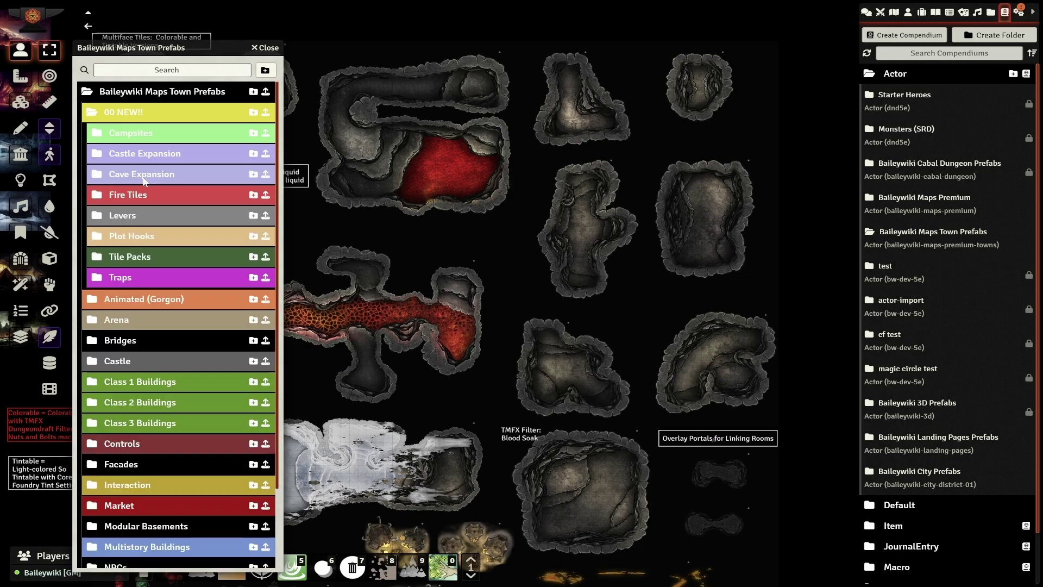
click(135, 194)
click(161, 195)
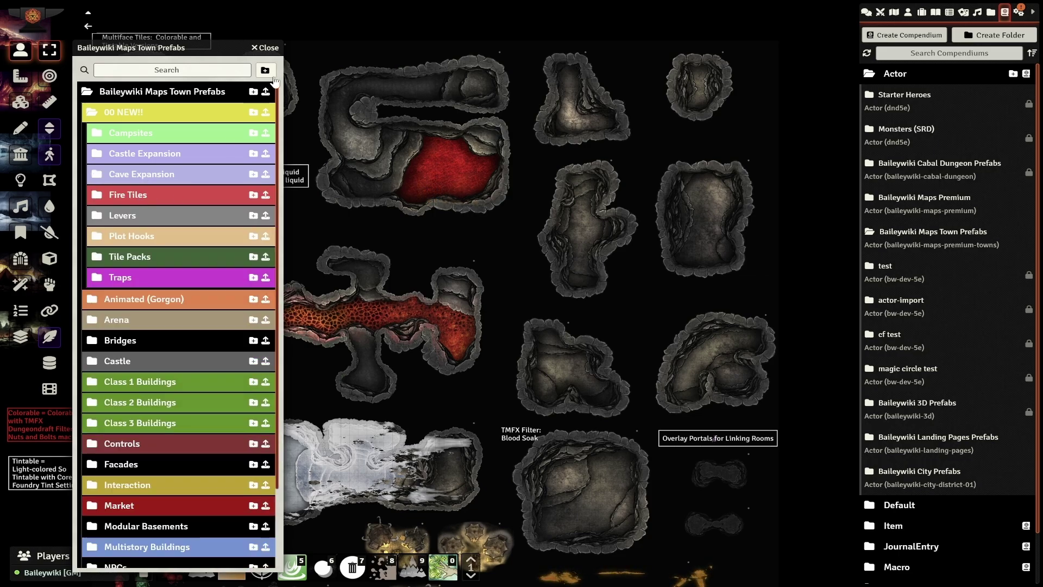
click(270, 48)
Step: Open the Baileywiki Maps Town Scenes compendium and expand its Baileywiki Modular Town Scenes folder
click(894, 73)
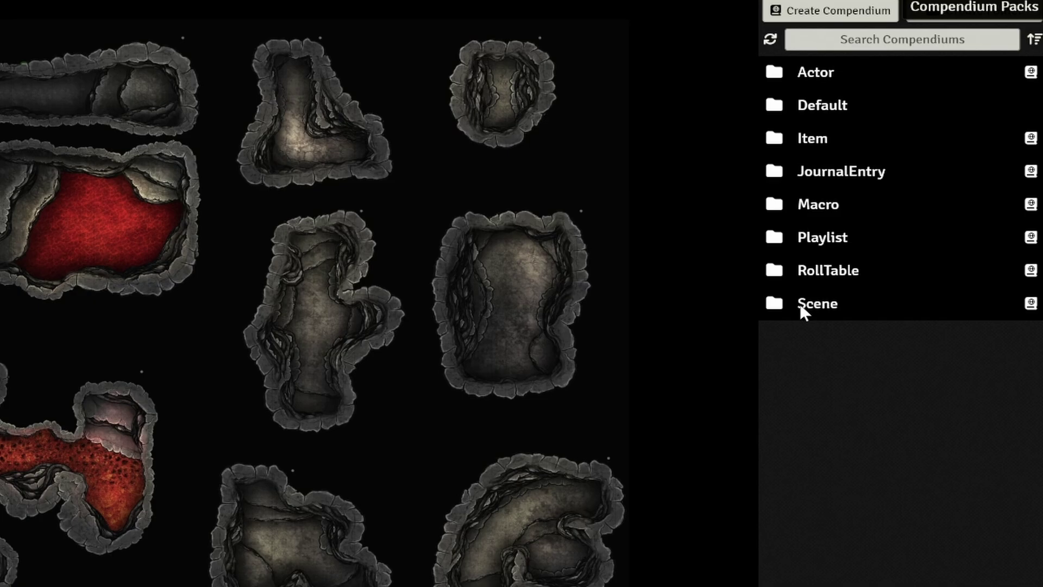
click(885, 218)
click(869, 453)
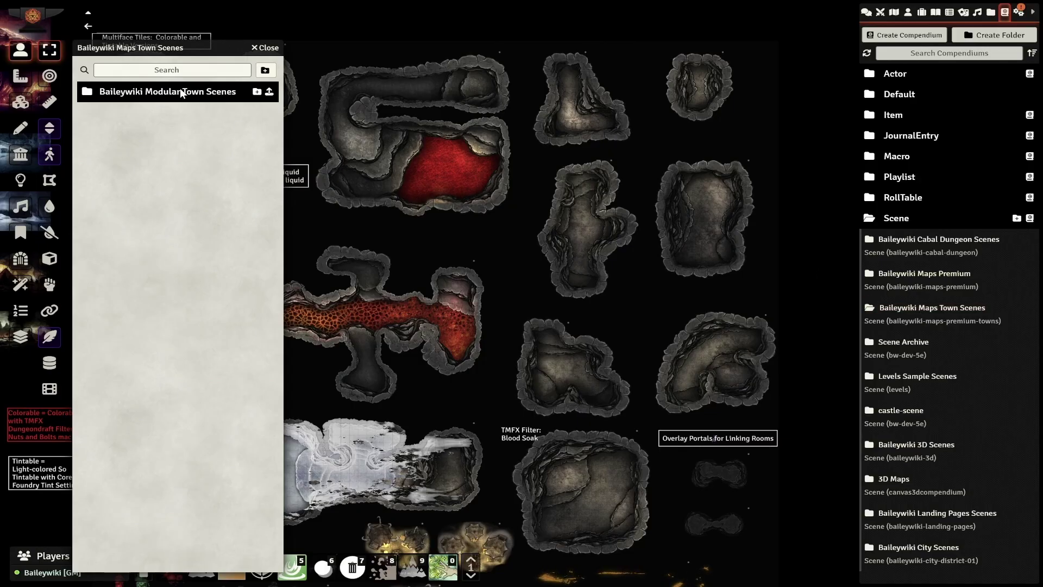
click(181, 92)
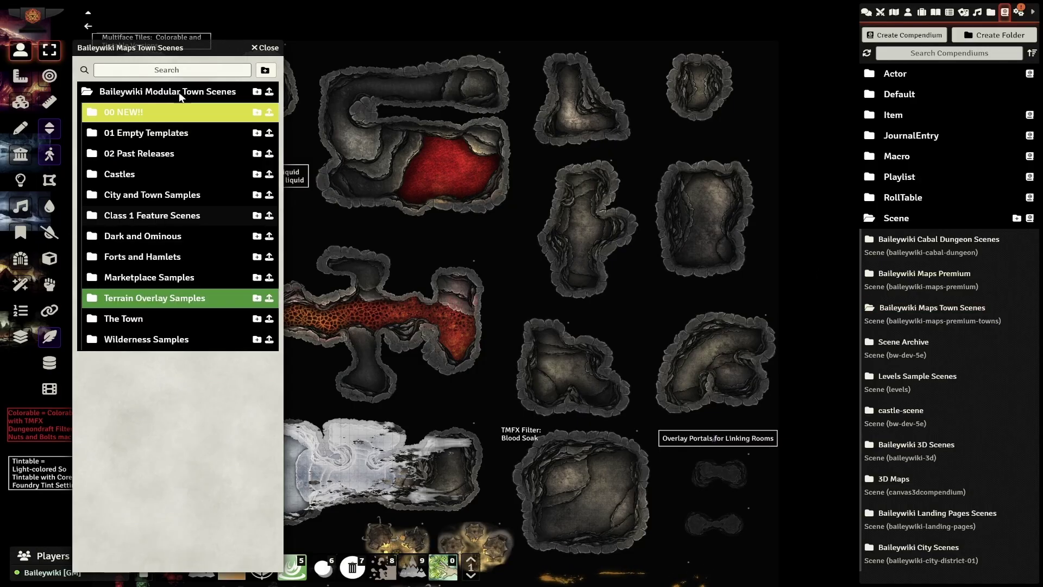
click(137, 153)
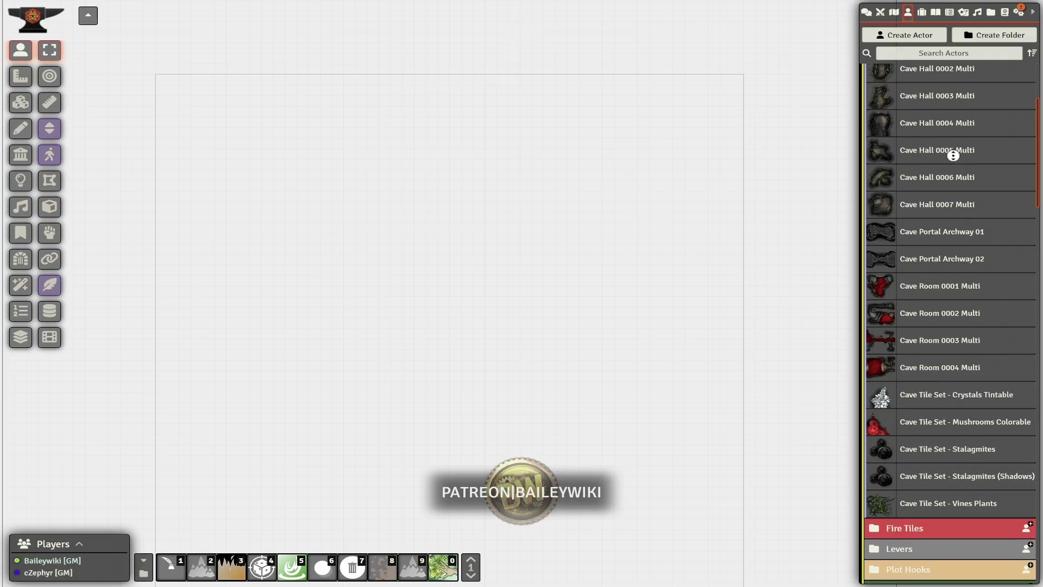
Step: Place the Cave Room 0001 Multi prefab from the Cave Expansion actor folder onto the empty scene
scroll(924, 130, up, 3)
scroll(907, 135, down, 1)
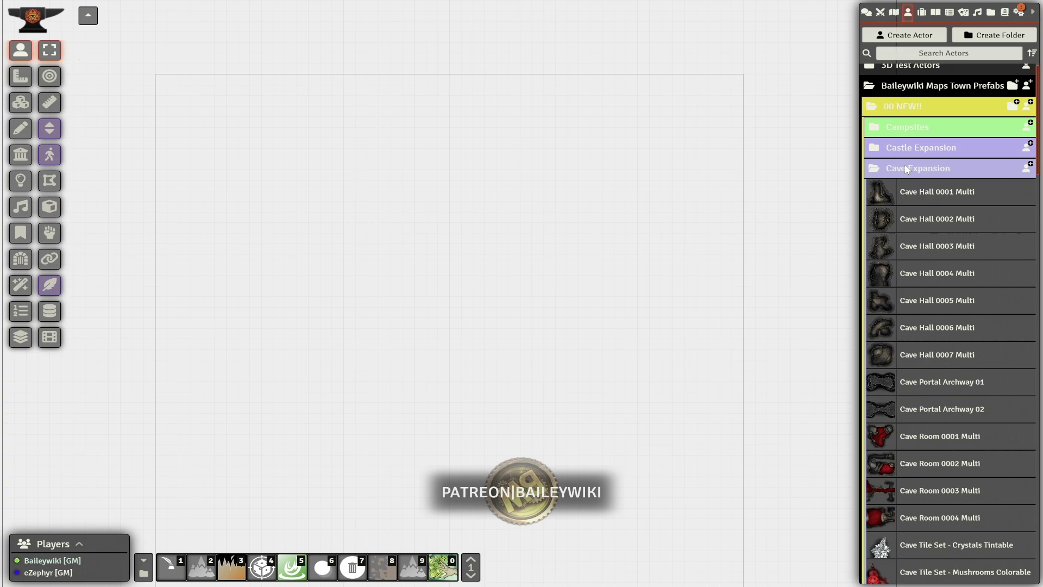
click(910, 172)
click(911, 172)
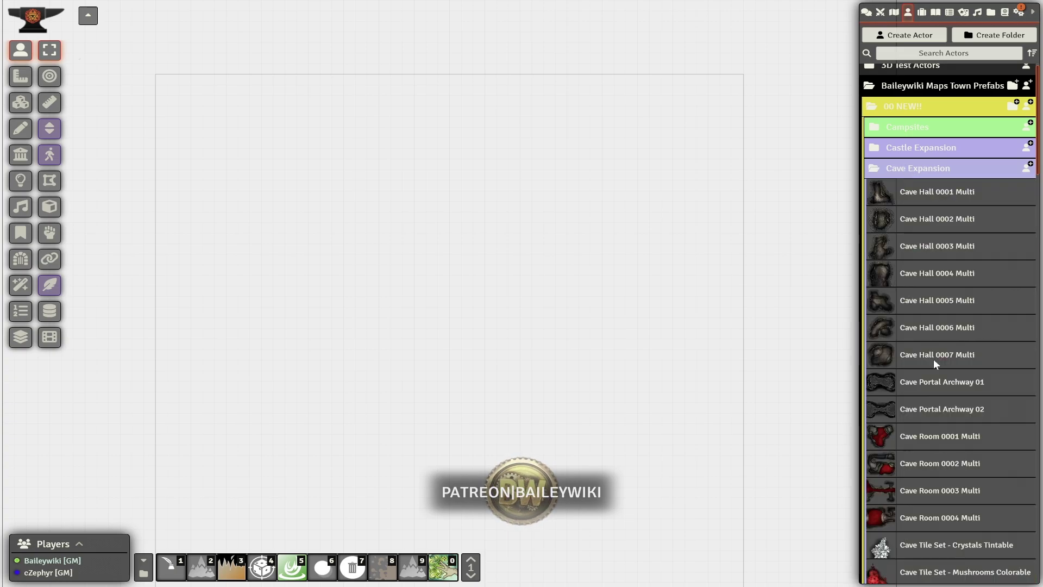
drag(931, 442, 408, 266)
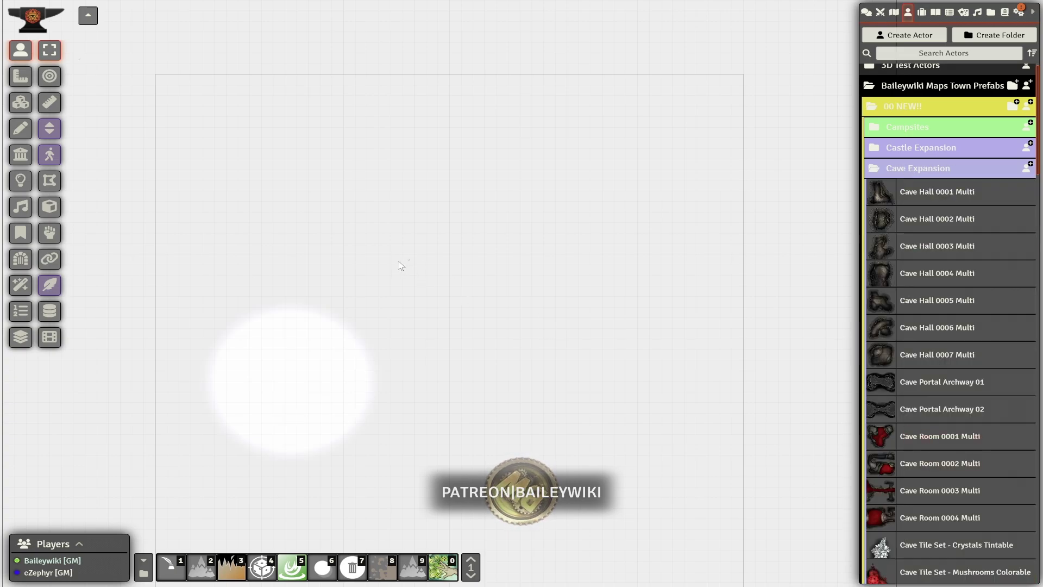
Step: Set the cave room token's dimensions to 1.5 by 1.5 grid spaces and update the token
double_click(408, 261)
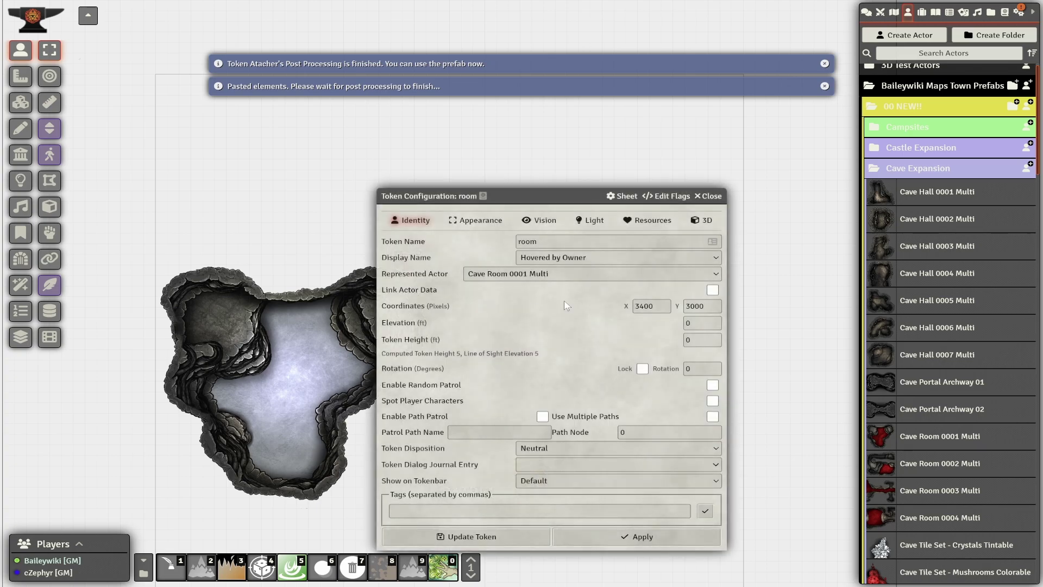
click(491, 224)
text(.5)
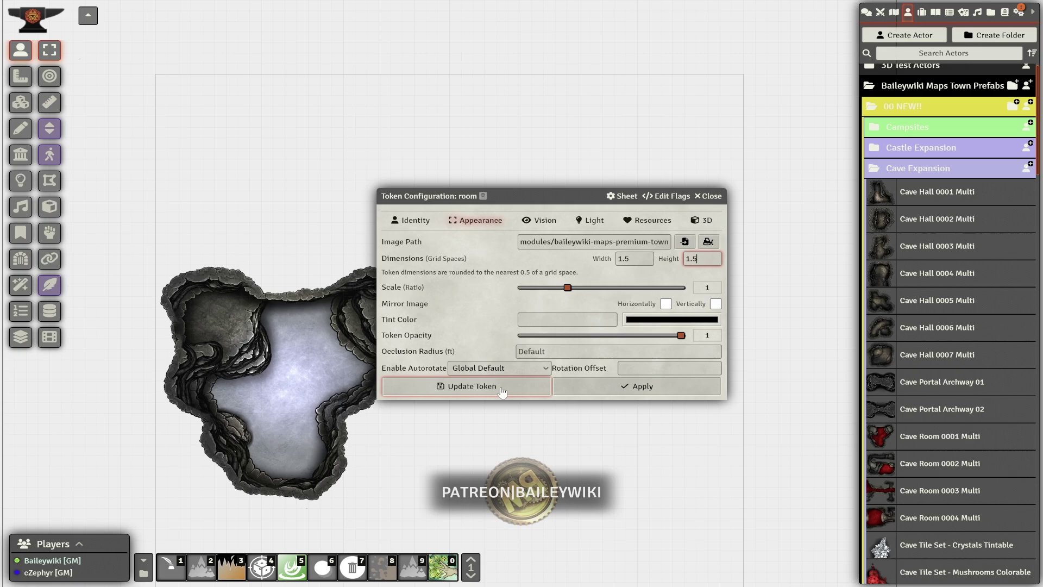
click(538, 386)
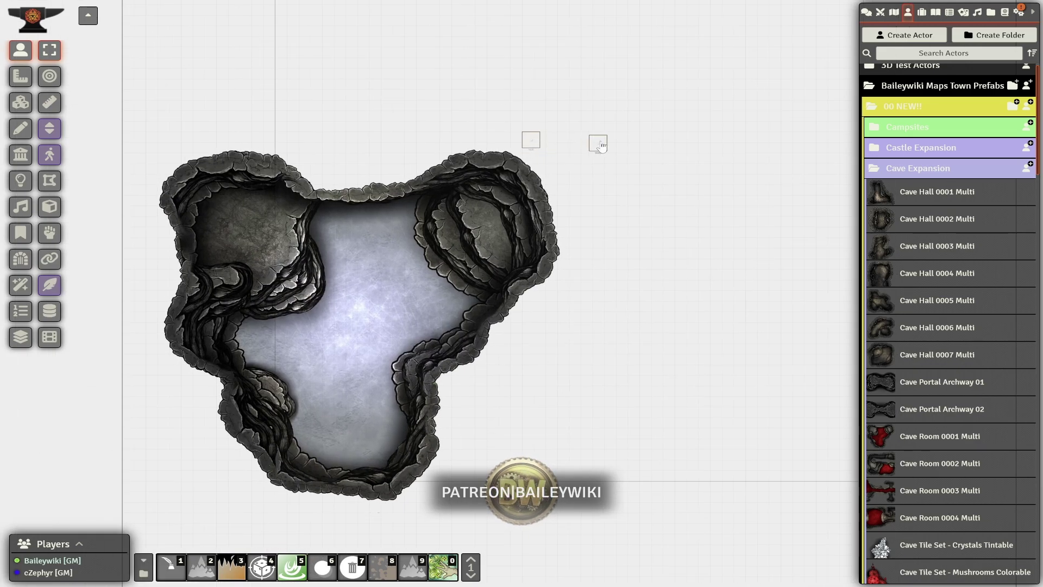
Step: Move the enlarged ice-floored cave room into the lower-left corner of the scene's inner boundary
drag(601, 146, 657, 121)
drag(788, 245, 659, 296)
scroll(659, 295, down, 6)
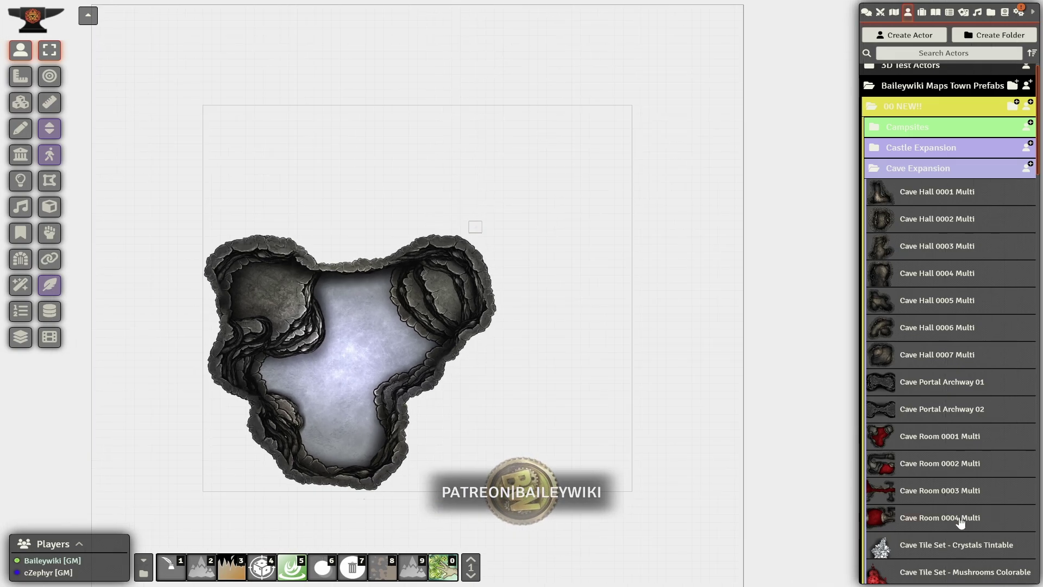
Step: Place the Cave Room 0003 Multi prefab in the scene and rotate it a quarter turn so it stands vertically
key(ctrl+v)
scroll(625, 155, up, 1)
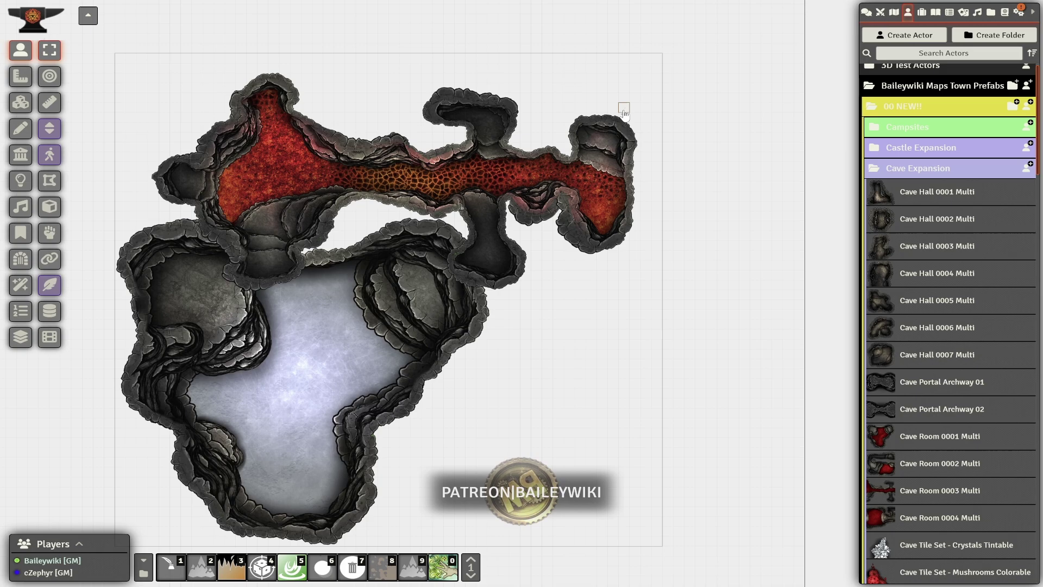
scroll(625, 114, up, 3)
scroll(624, 112, down, 1)
Step: Position the vertical lava cave room along the scene's right boundary, beside the ice-floored room
drag(486, 106, 460, 113)
drag(565, 348, 576, 283)
scroll(576, 283, up, 3)
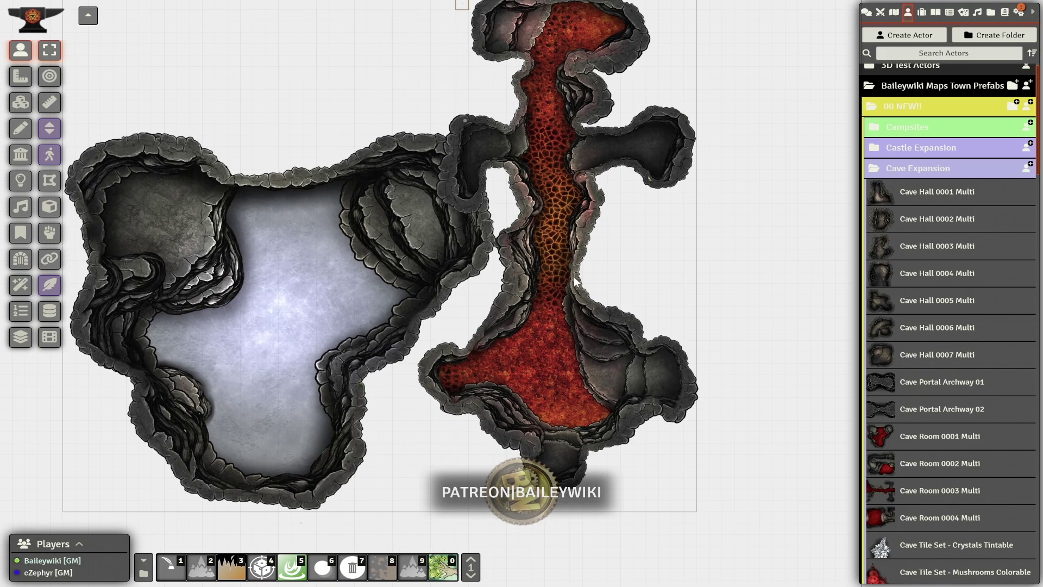
drag(667, 462, 665, 390)
drag(538, 46, 578, 186)
scroll(639, 231, down, 2)
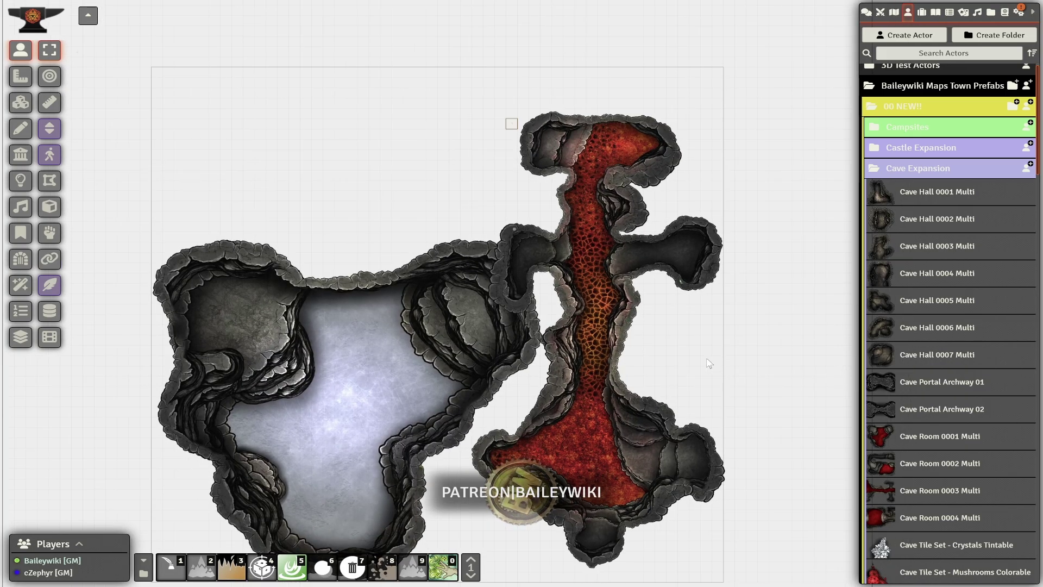
Step: Place the Cave Room 0002 Multi prefab and move it into the scene's upper-left corner above the ice-floored room
drag(710, 363, 752, 334)
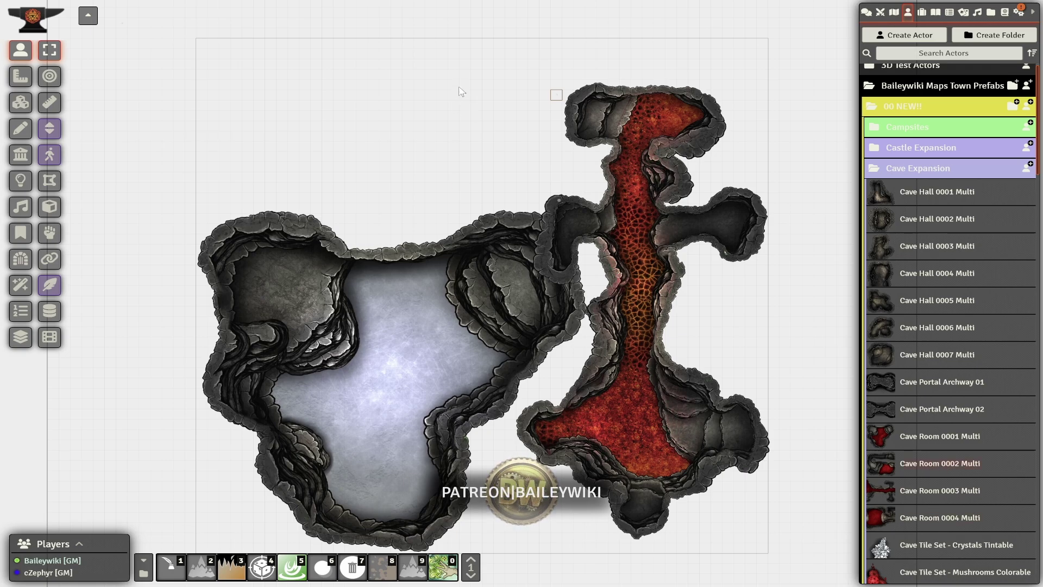
click(489, 60)
click(490, 61)
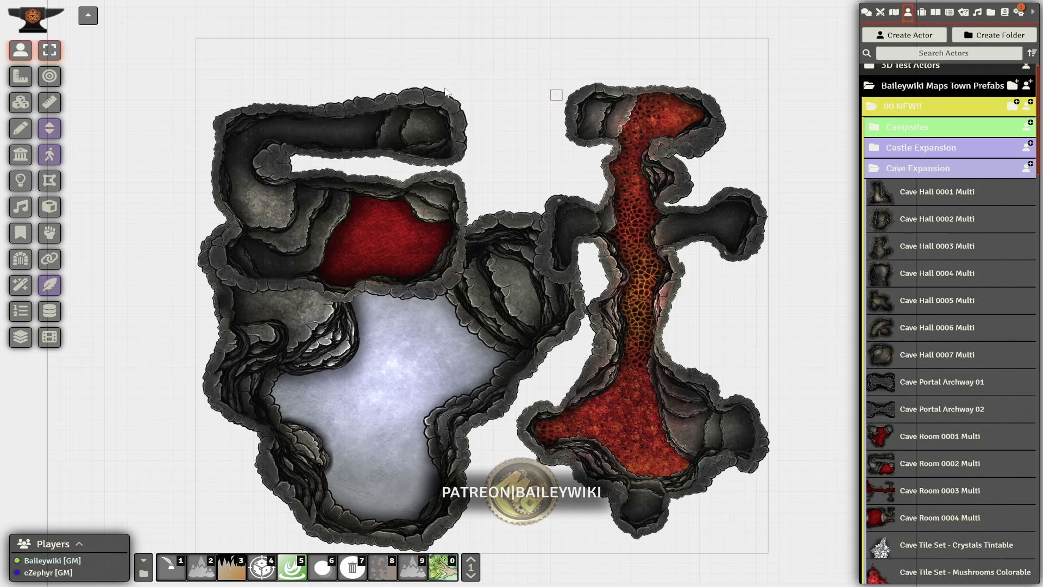
drag(468, 50, 464, 35)
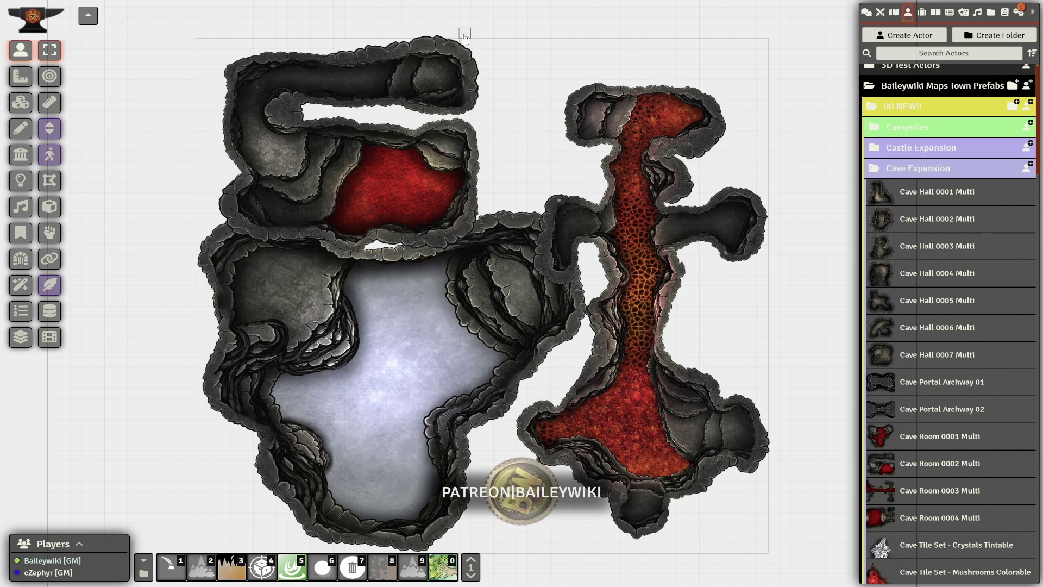
Step: Apply the TMFX - Snow Cover macro to the ice-floored room's tile and to the lava room's tile
click(21, 102)
click(288, 176)
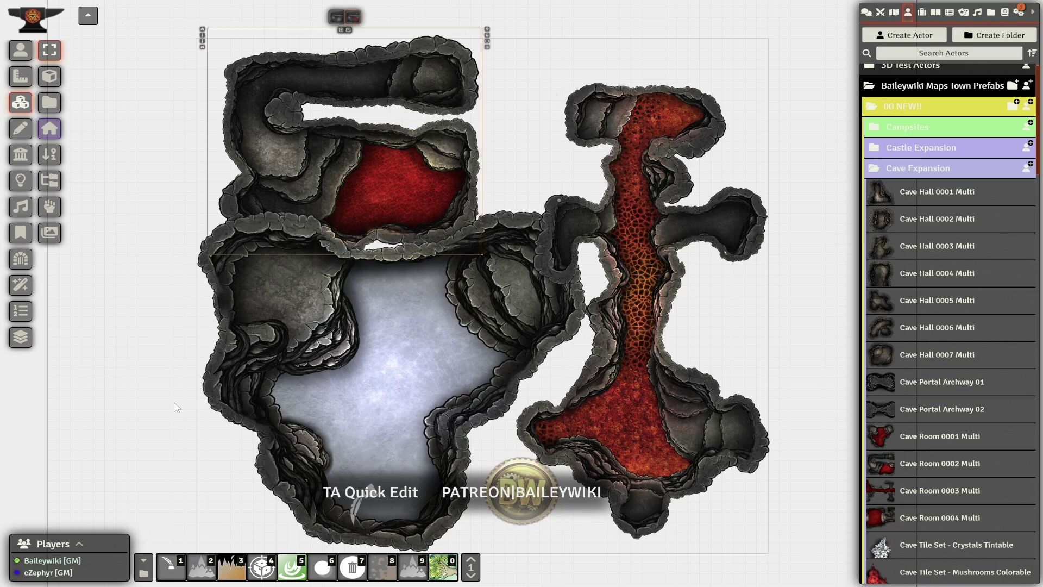
scroll(379, 446, up, 5)
drag(378, 447, 360, 518)
drag(557, 257, 499, 143)
scroll(500, 140, down, 5)
click(200, 292)
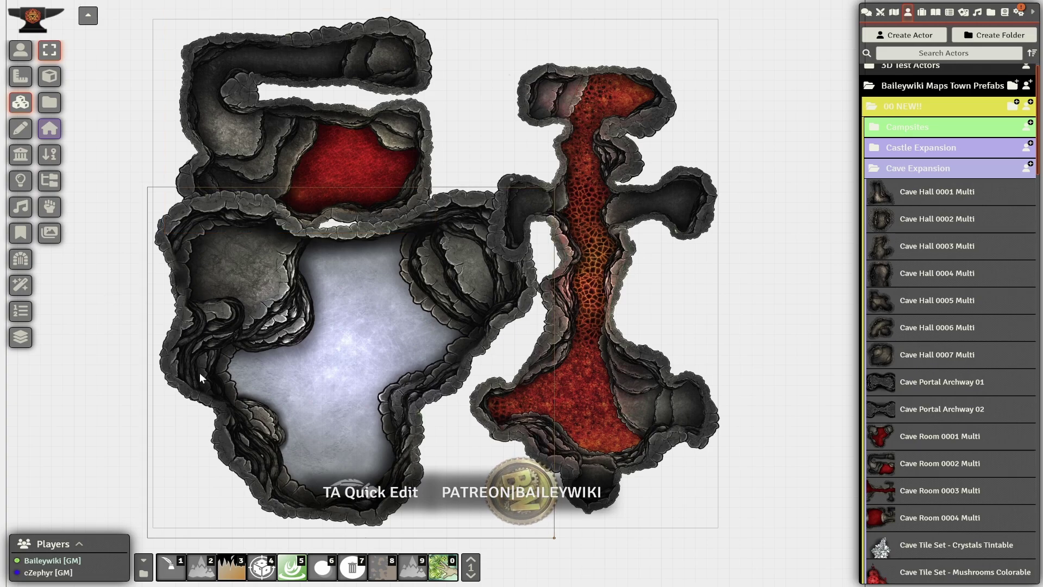
drag(127, 499, 148, 410)
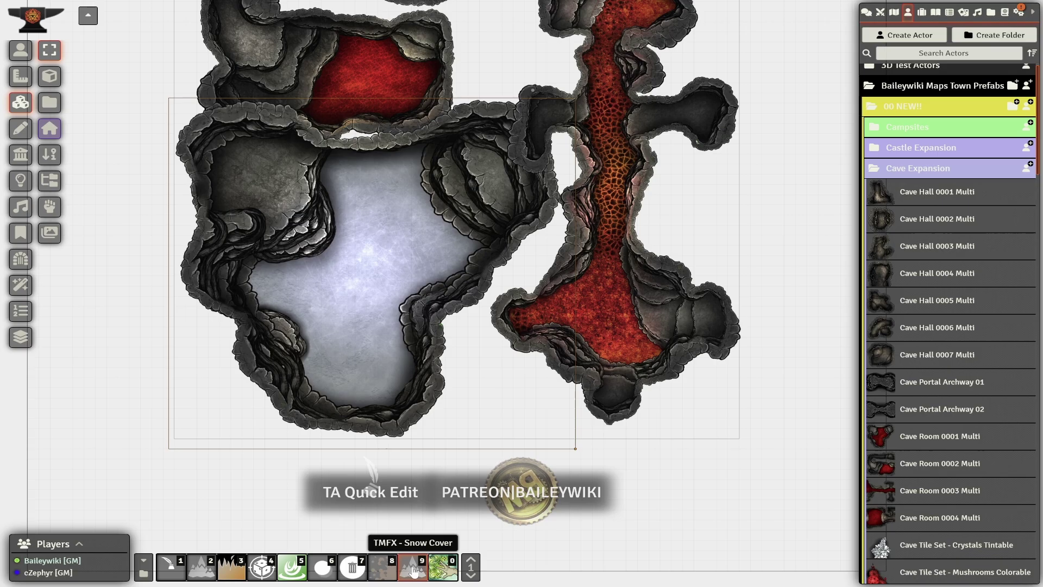
click(414, 571)
click(728, 325)
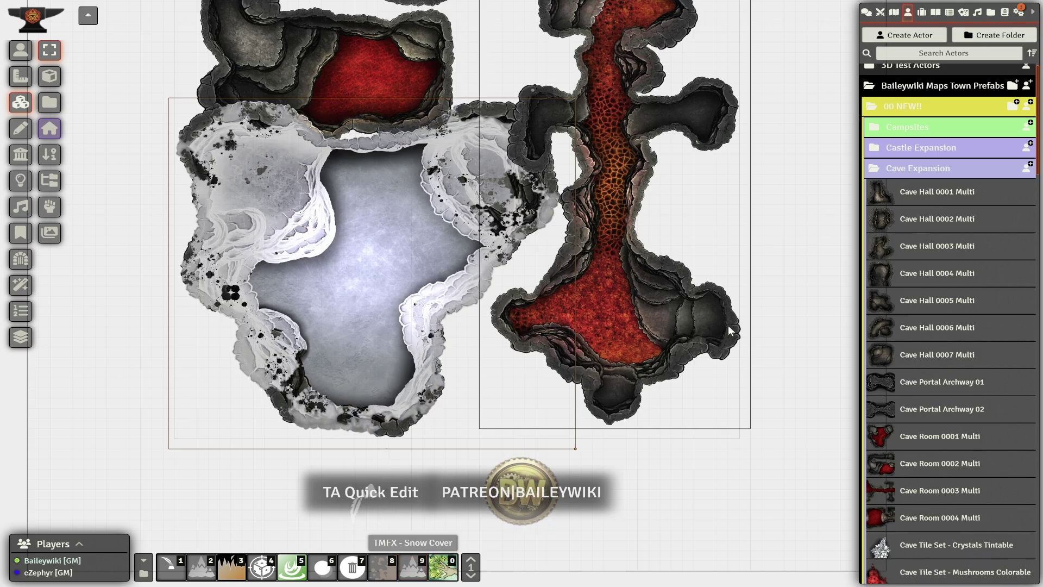
click(410, 574)
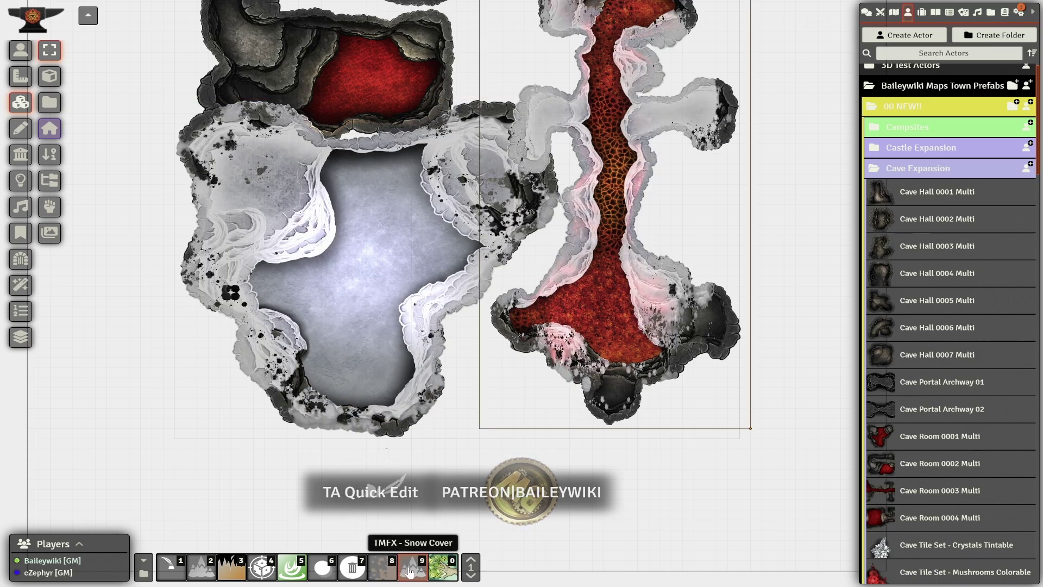
Step: Switch the snow-covered lava room's tile to its ice-floor variant
drag(605, 96, 566, 257)
scroll(566, 258, up, 2)
right_click(610, 119)
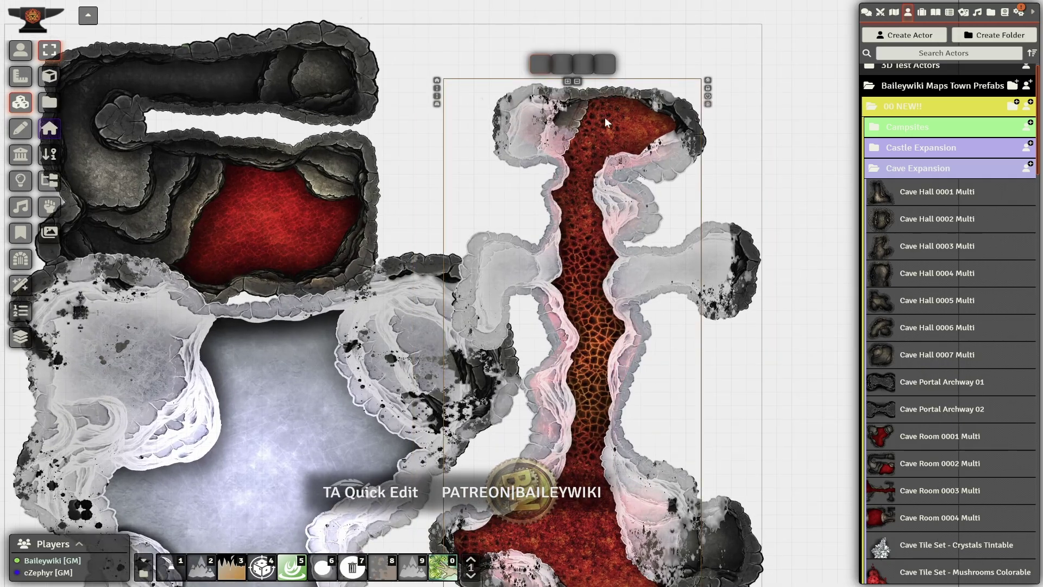
click(561, 63)
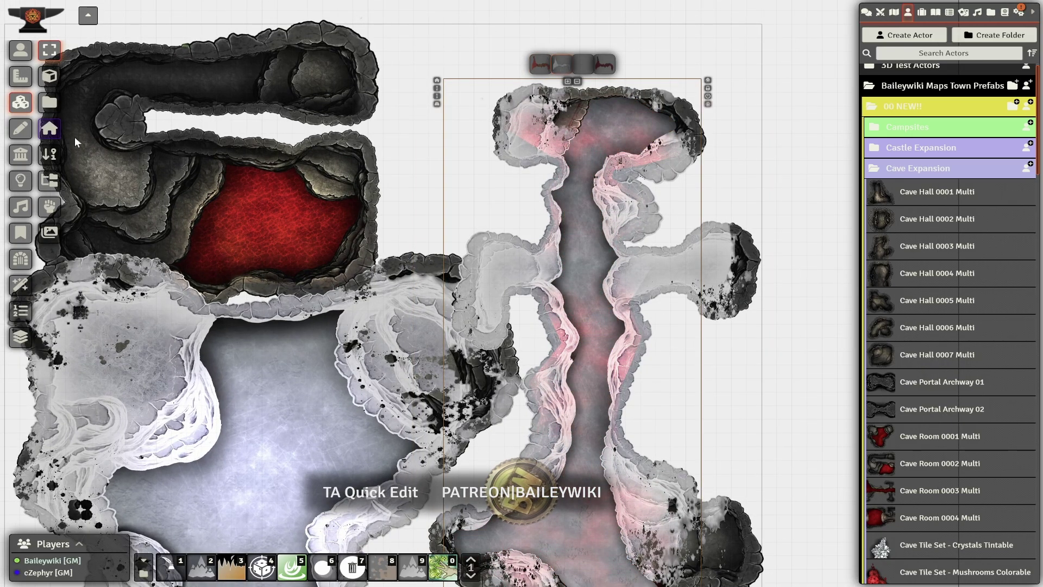
Step: Select the three lights in the vertical ice-floored room and mass-edit their light color to pale blue #c5f1f7
click(20, 180)
scroll(382, 324, down, 1)
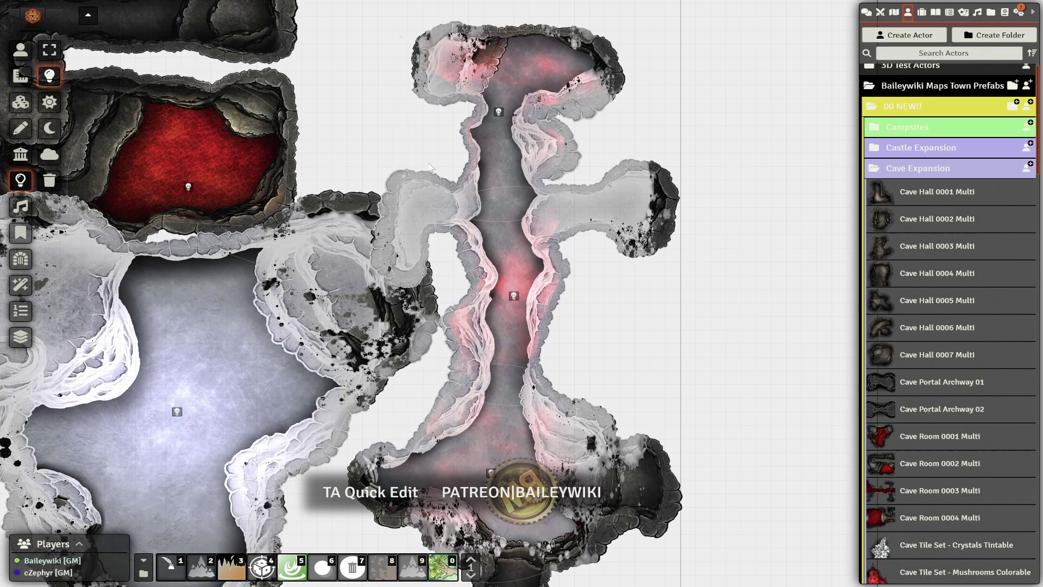
scroll(414, 155, down, 1)
click(50, 50)
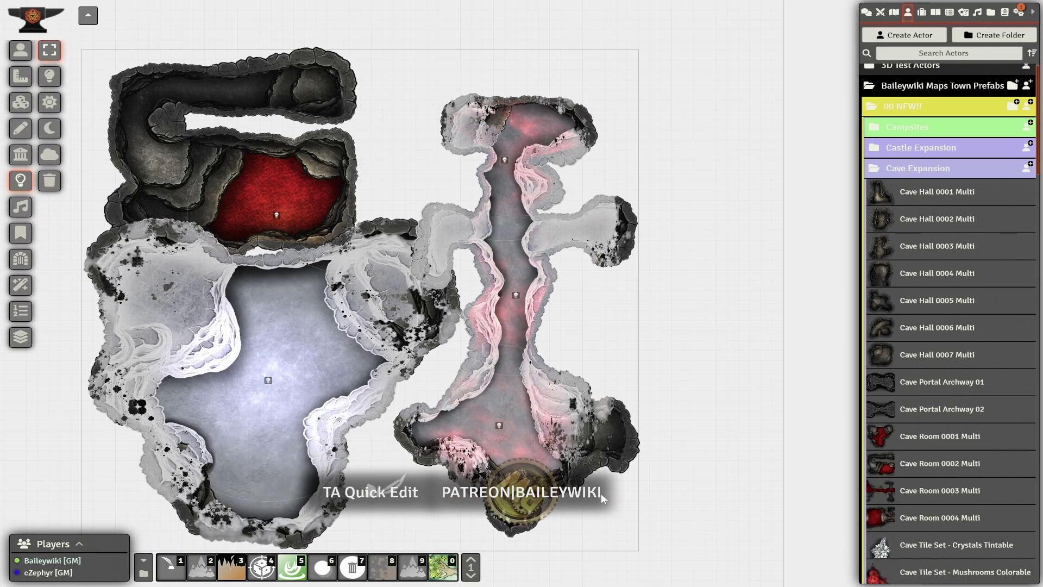
key(shift+e)
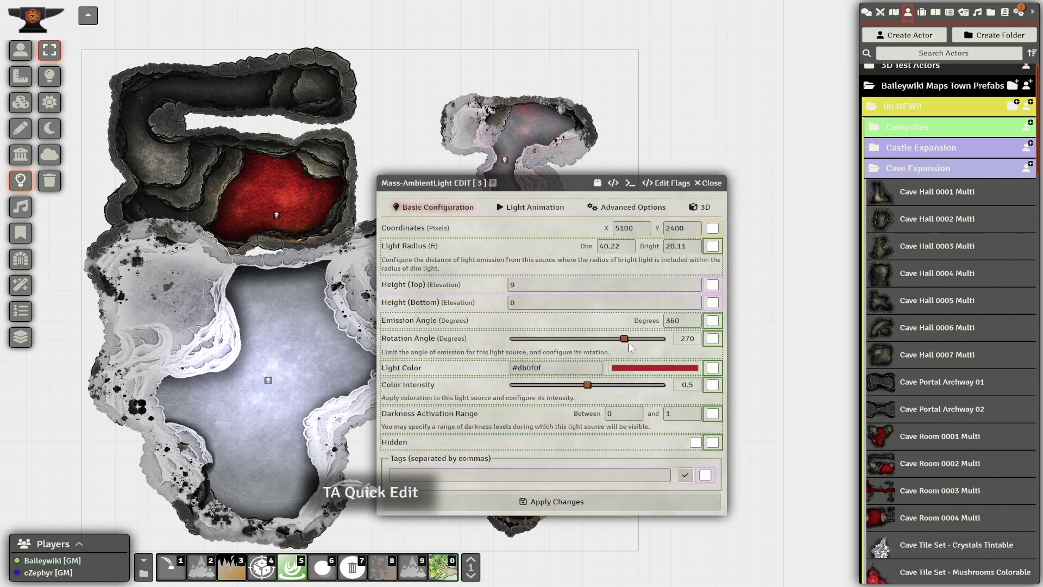
click(656, 372)
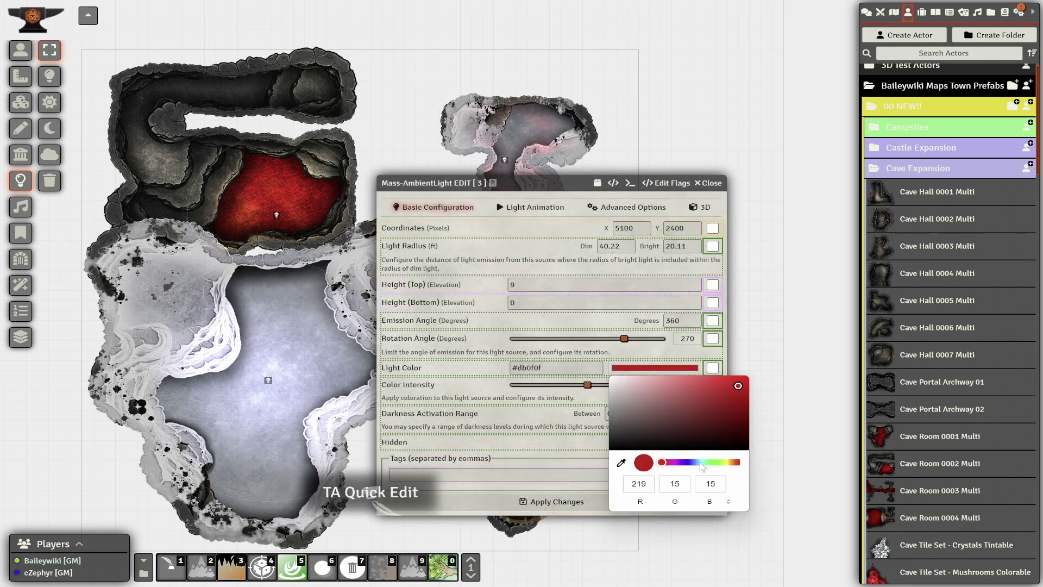
click(698, 462)
click(637, 380)
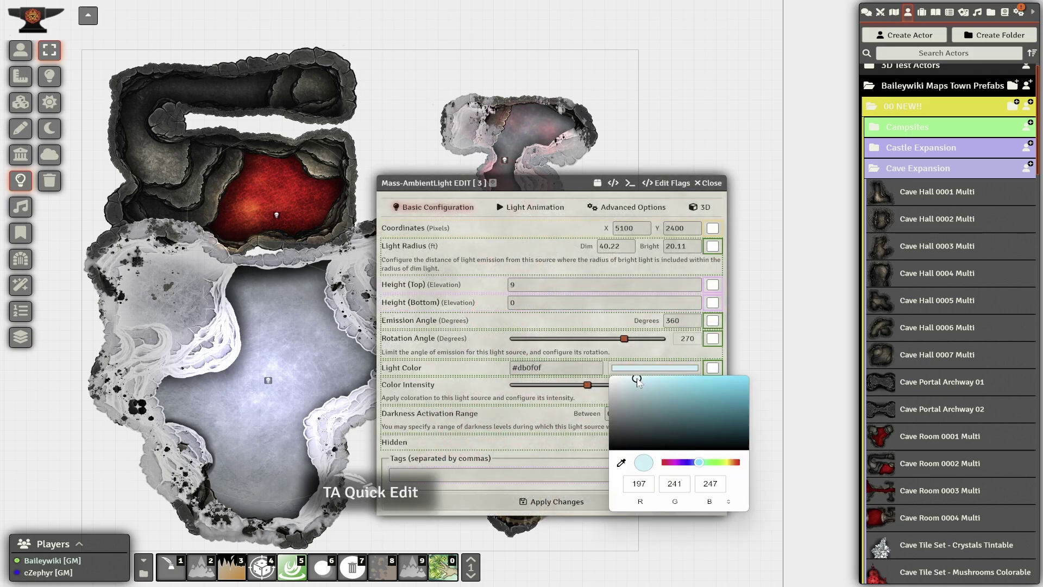
click(478, 368)
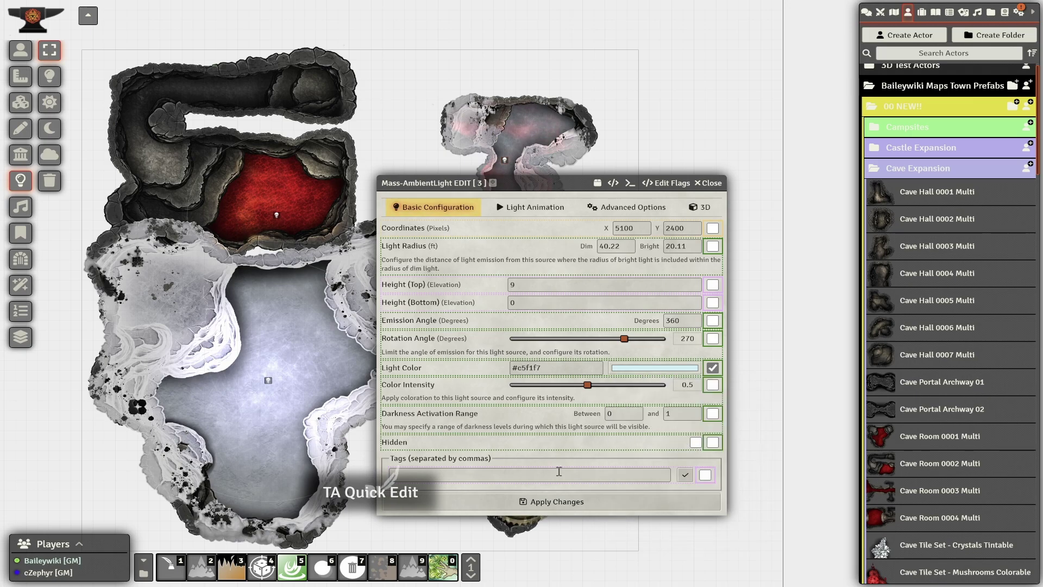
Step: Set the three selected lights' animation type to None and apply the changes
click(535, 207)
click(549, 229)
click(551, 241)
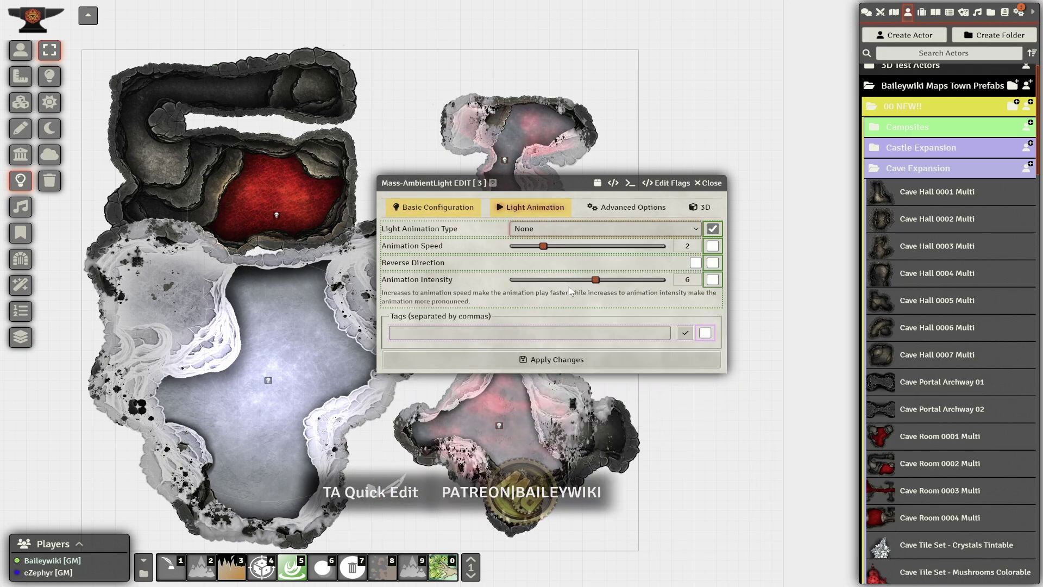
click(572, 363)
Step: Mass-edit the same three lights to color intensity 0.25, luminosity 0.1 and attenuation 0.95, applying the changes
scroll(512, 326, up, 10)
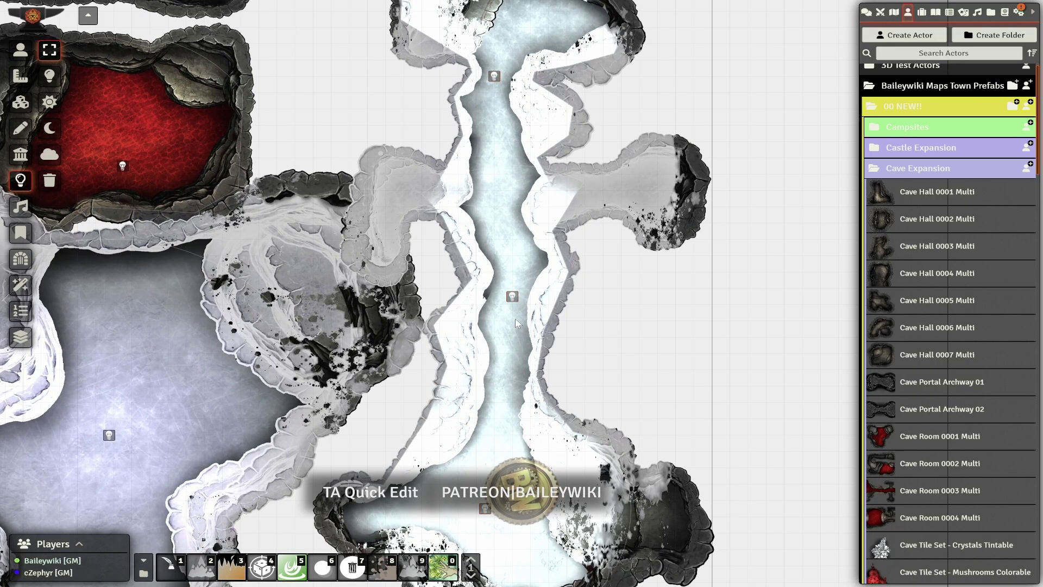
key(shift+e)
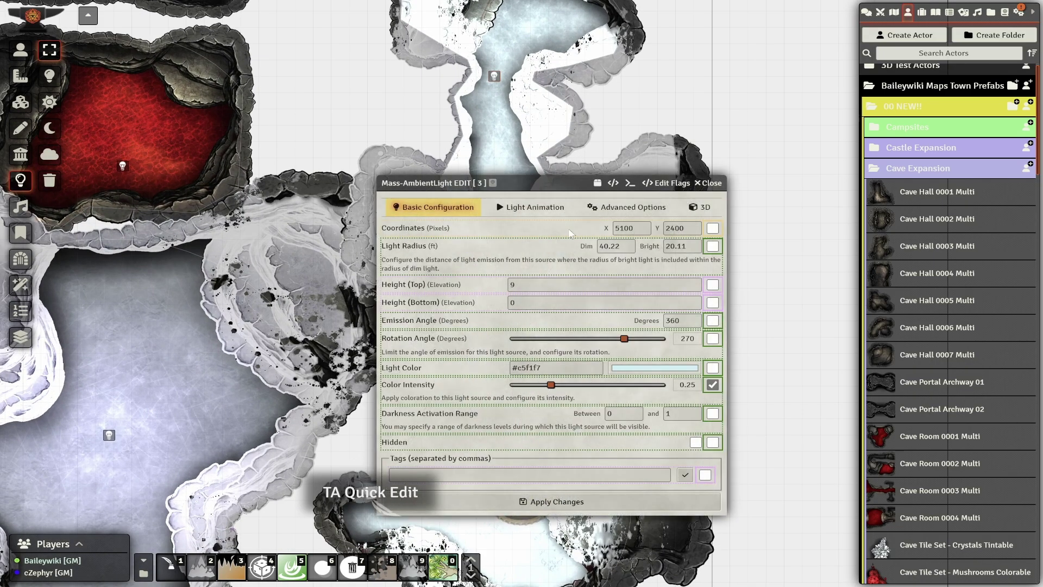
click(535, 207)
click(630, 206)
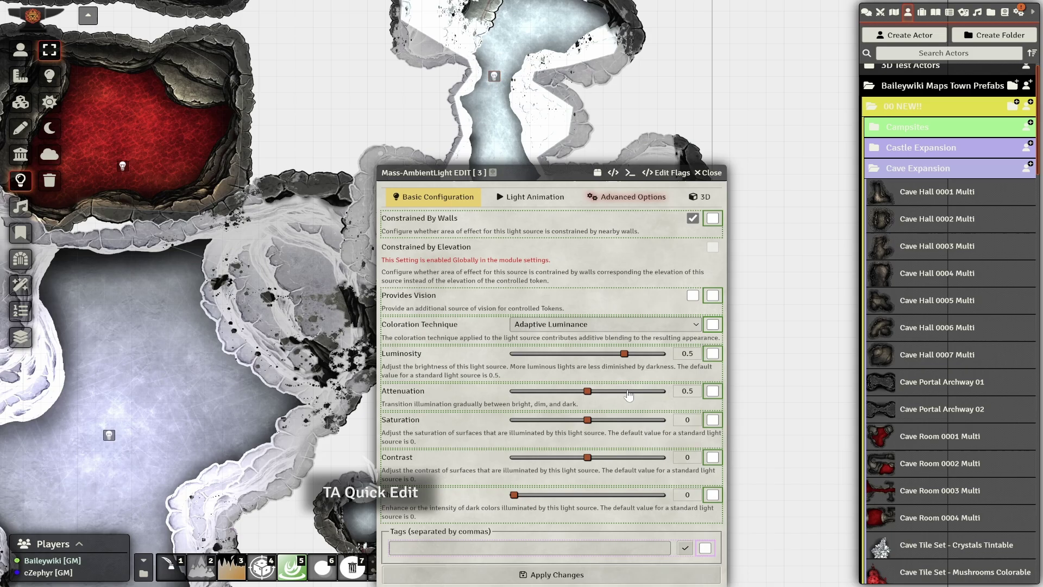
drag(629, 395, 647, 396)
click(596, 355)
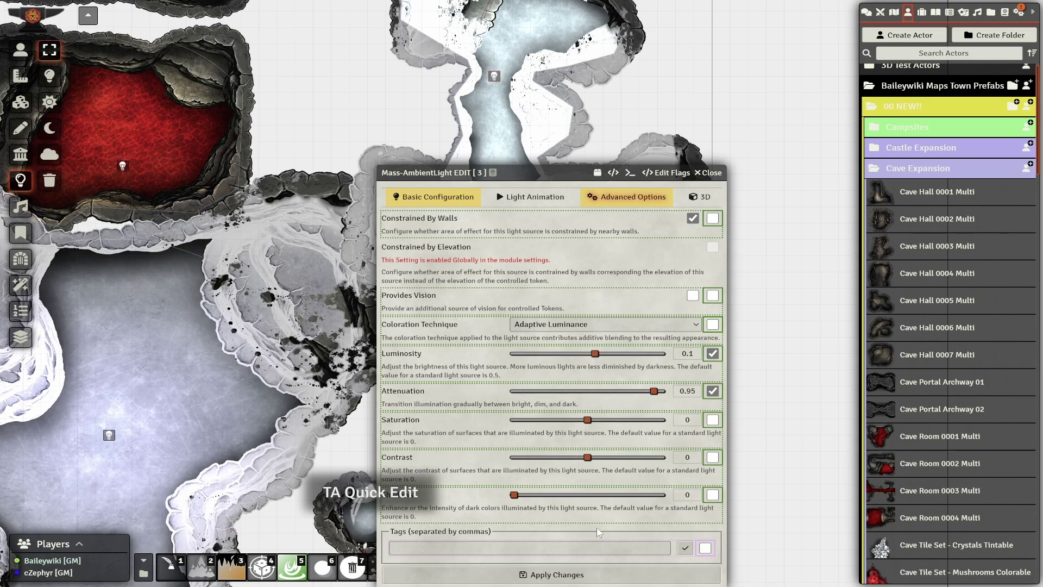
click(581, 576)
Step: Copy the light color, animation type, speed and intensity, and luminosity settings from a light in the vertical room
drag(462, 414, 665, 227)
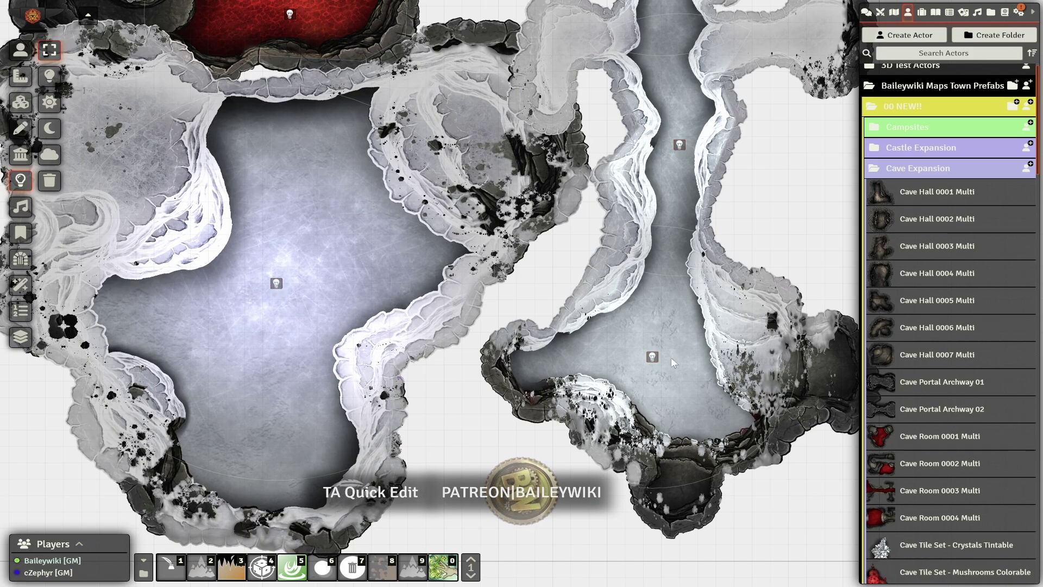
key(shift+c)
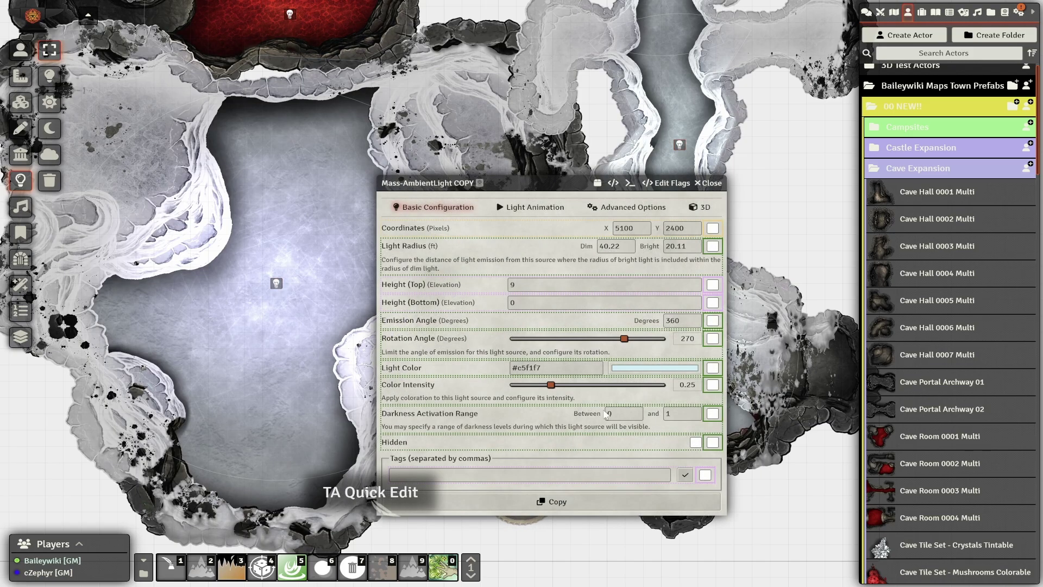
click(712, 369)
click(536, 208)
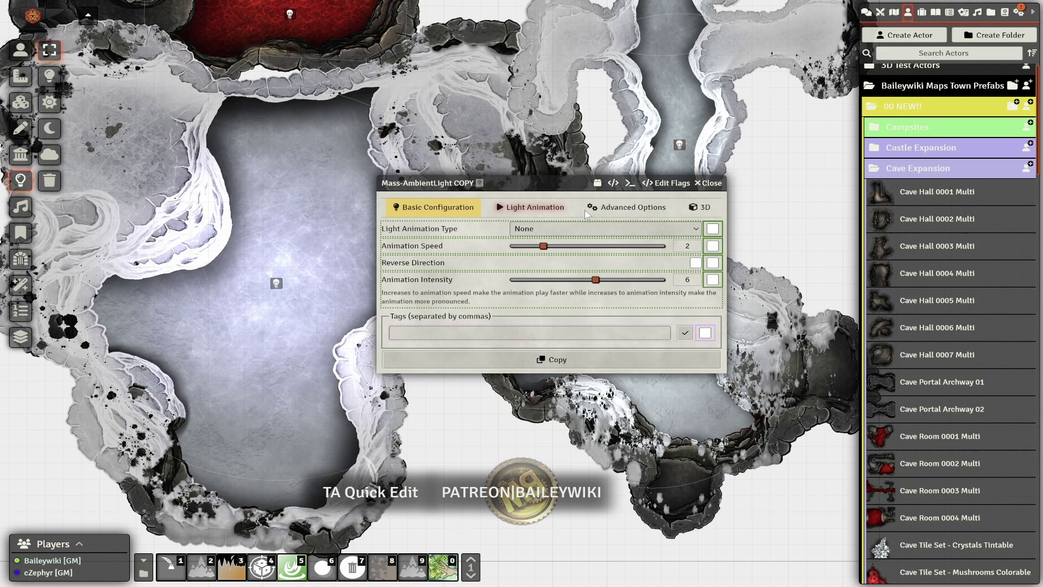
click(711, 230)
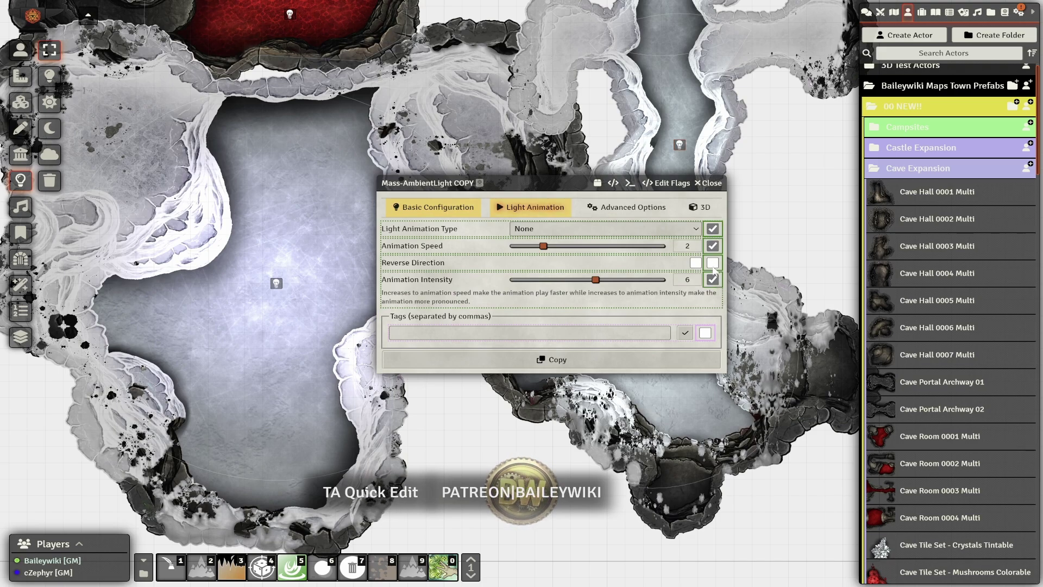
click(627, 207)
click(713, 354)
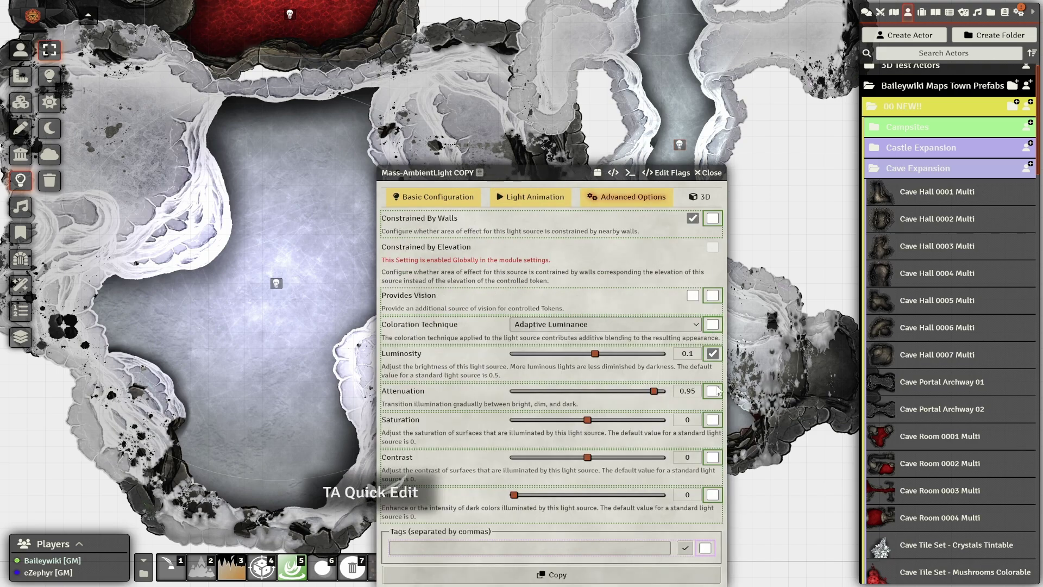
click(554, 575)
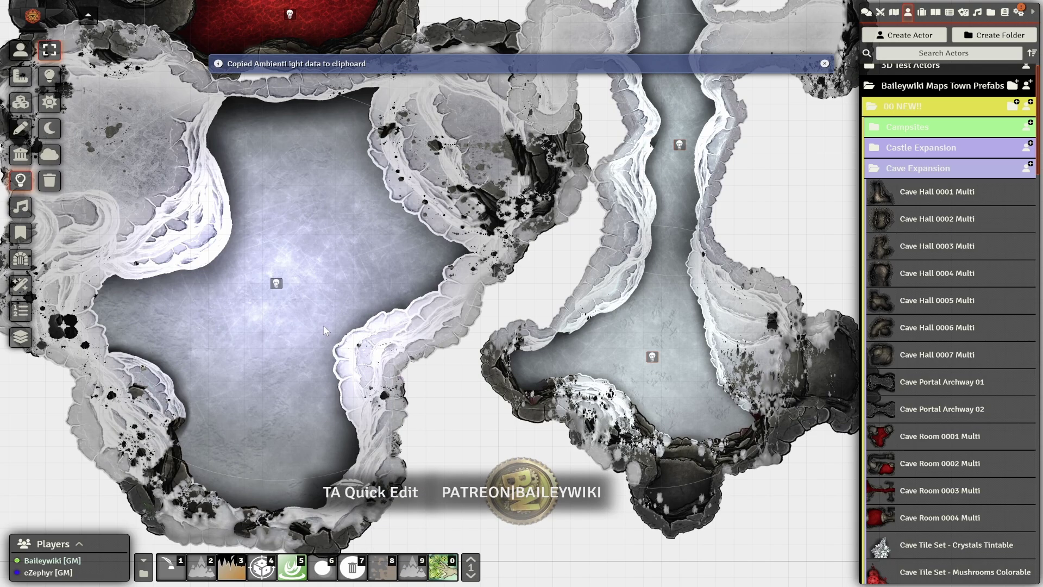
Step: Paste the copied light settings onto the large ice-floored room's light
key(ctrl+v)
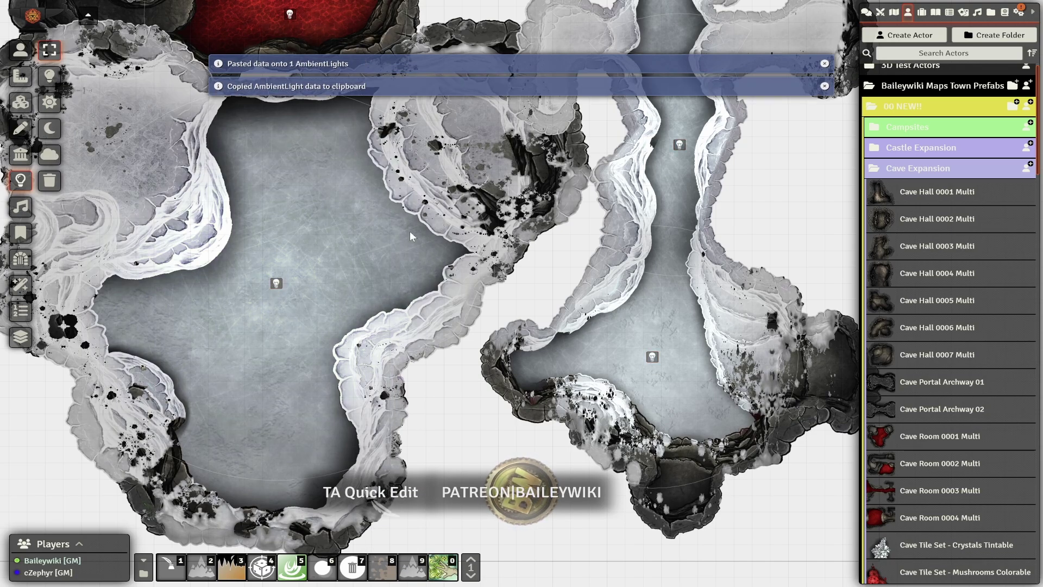
scroll(410, 230, down, 3)
scroll(413, 228, up, 2)
scroll(403, 229, down, 3)
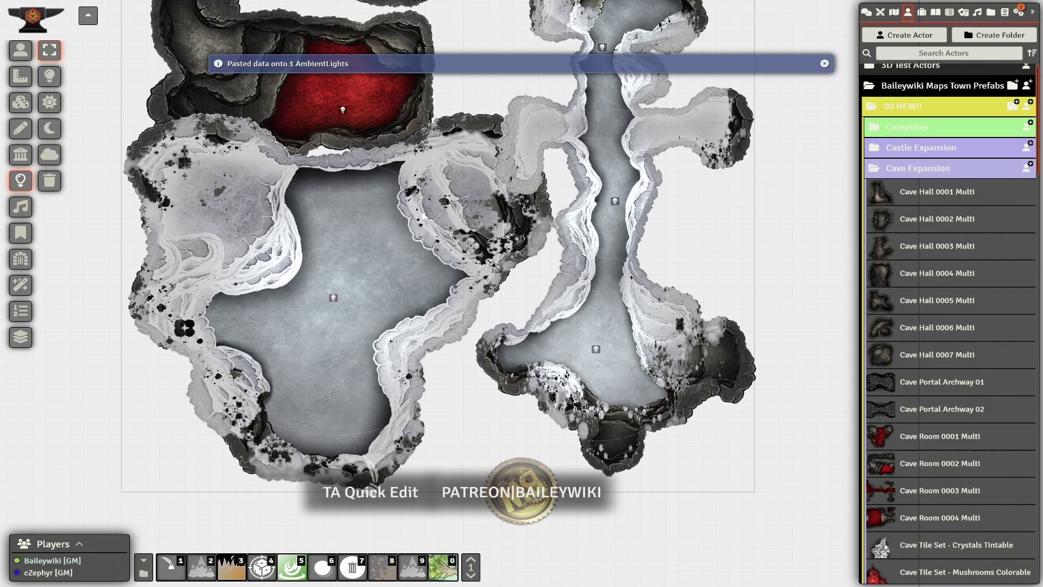
Step: Rework the walls where the vertical room's side passage overlaps the large ice-floored room, joining the loose upper wall endpoints at one point
scroll(423, 216, up, 4)
click(21, 155)
scroll(471, 269, up, 5)
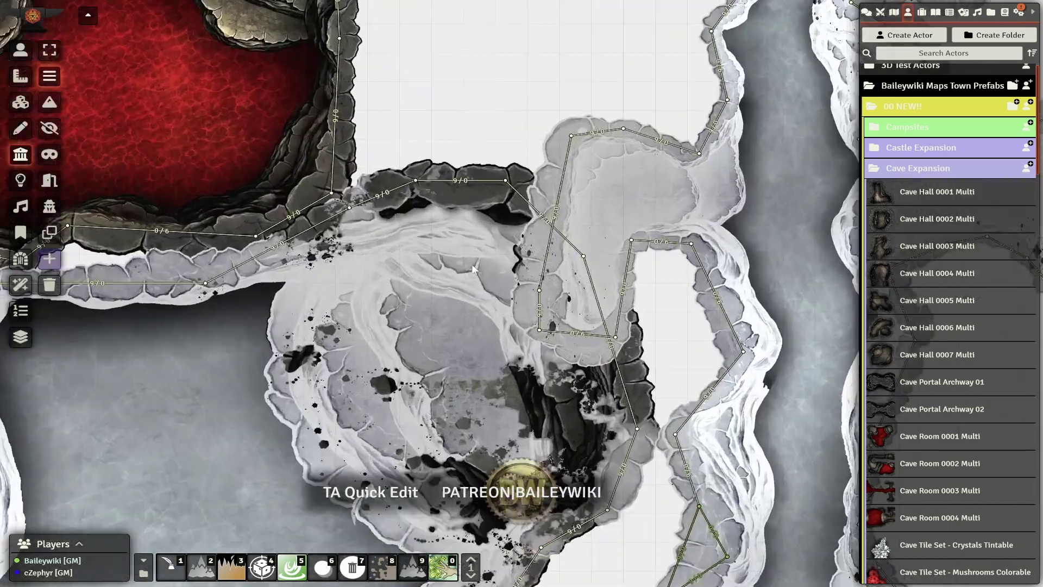
scroll(472, 265, up, 5)
drag(639, 224, 692, 369)
scroll(652, 376, down, 7)
drag(588, 383, 633, 449)
scroll(588, 334, up, 3)
scroll(624, 414, up, 2)
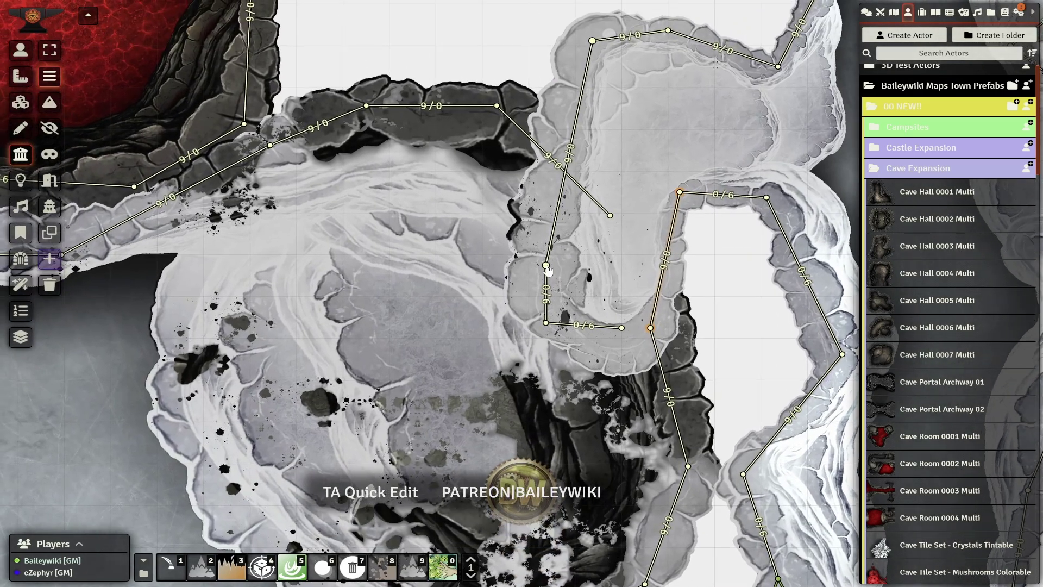
drag(547, 266, 564, 171)
drag(610, 216, 564, 170)
scroll(546, 267, down, 10)
Step: Delete the two wall segments blocking the opening between the side passage and the large ice-floored room
drag(474, 404, 447, 334)
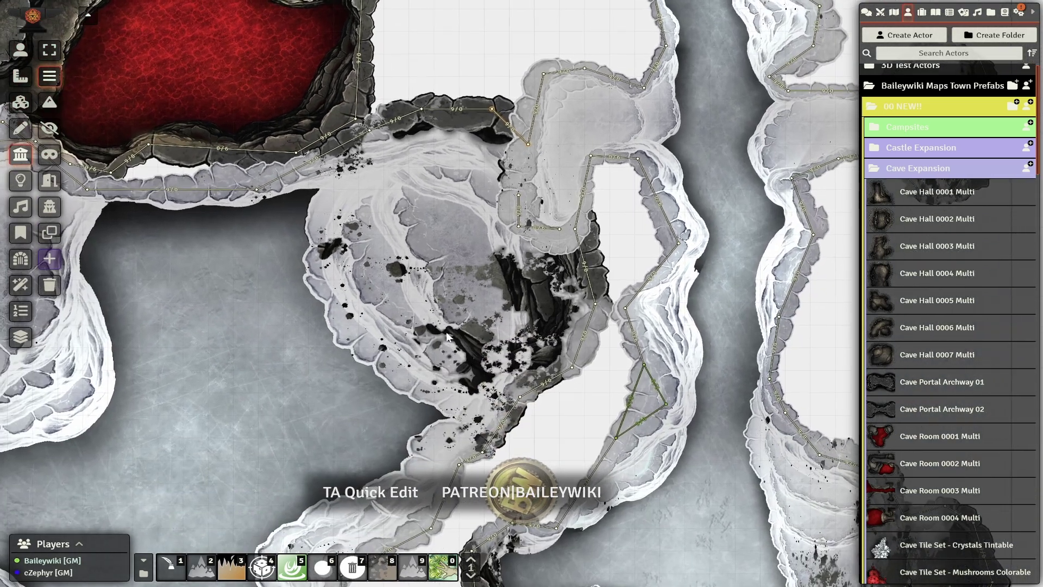
scroll(457, 260, up, 3)
drag(533, 209, 469, 94)
key(Delete)
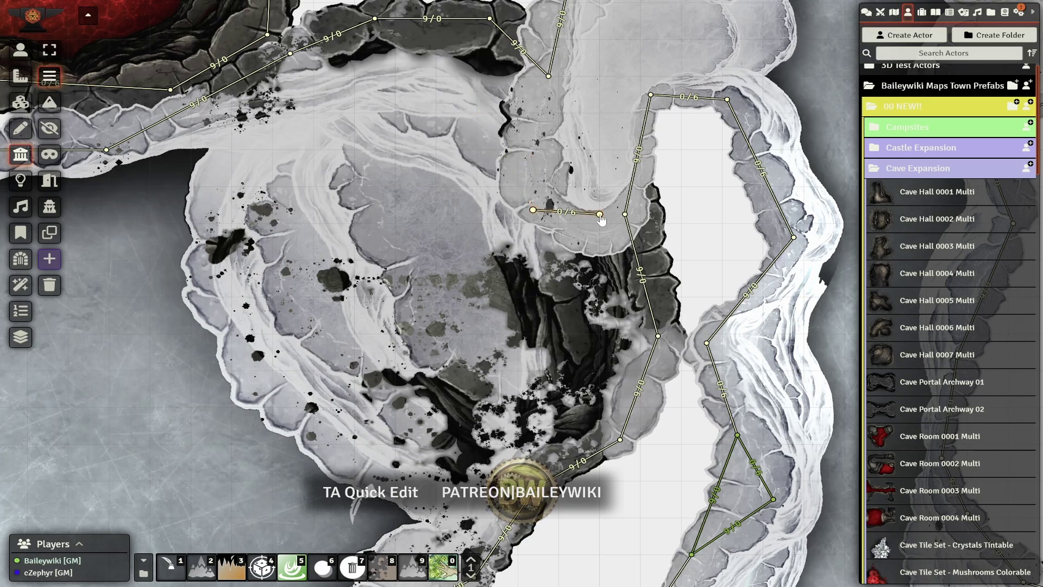
key(Delete)
drag(625, 215, 580, 266)
Step: Move the lava room's loose lower wall endpoint onto the corner of the large ice-floored room's upper wall
scroll(570, 245, down, 11)
drag(100, 133, 595, 216)
scroll(594, 213, up, 13)
drag(211, 31, 325, 250)
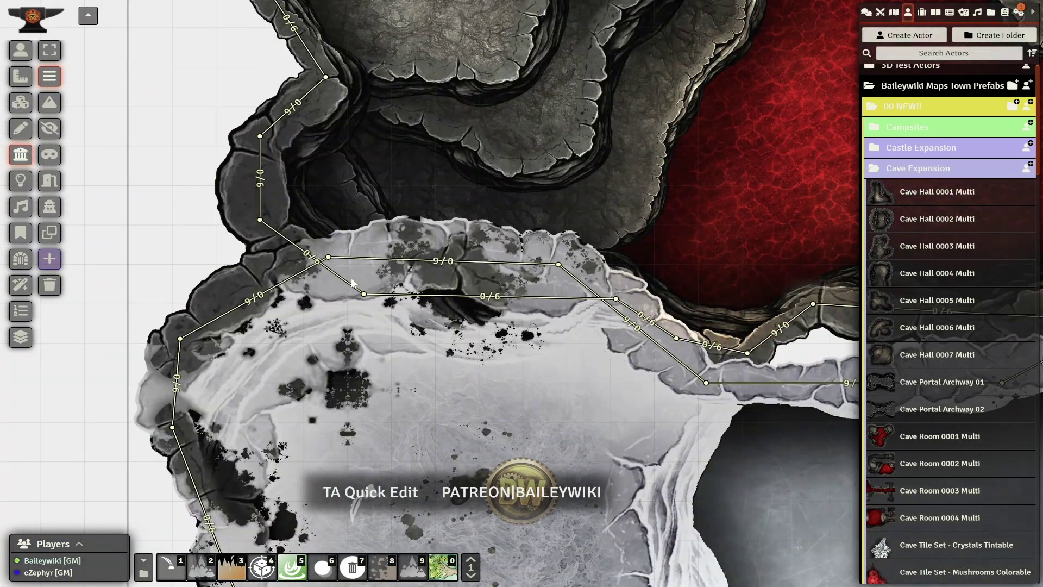
drag(364, 295, 328, 256)
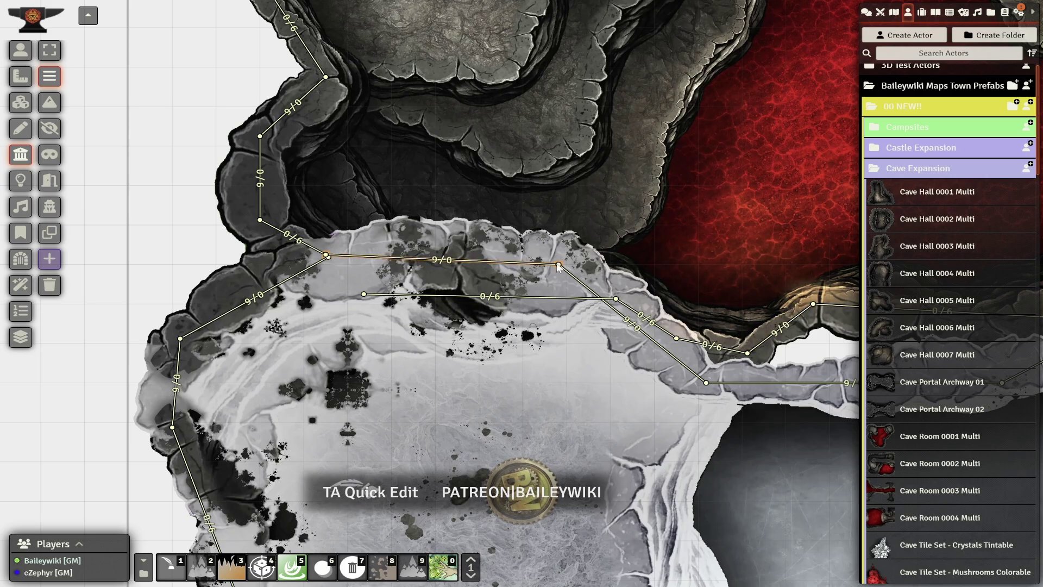
scroll(523, 363, down, 2)
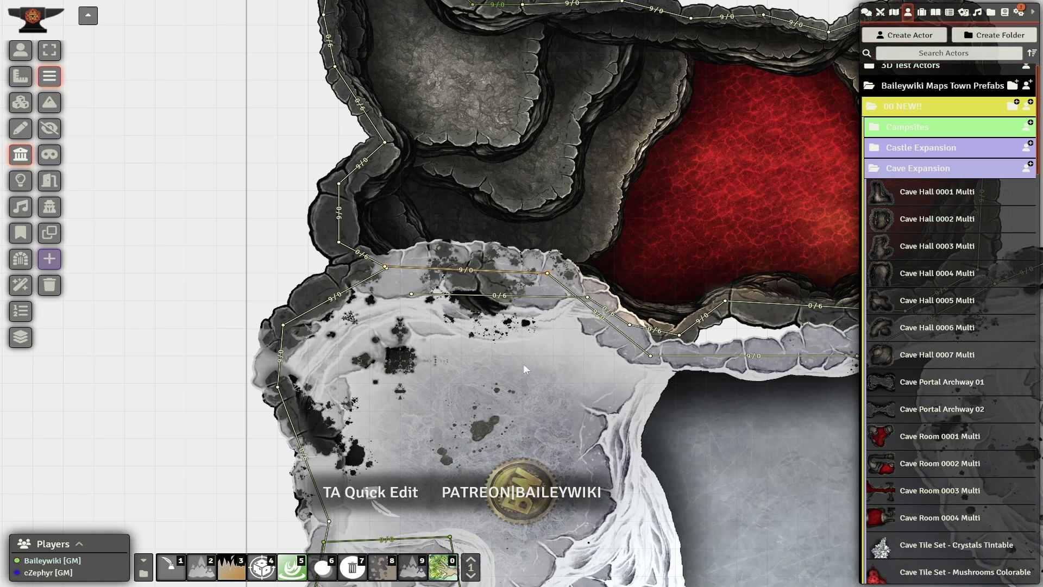
scroll(441, 303, up, 2)
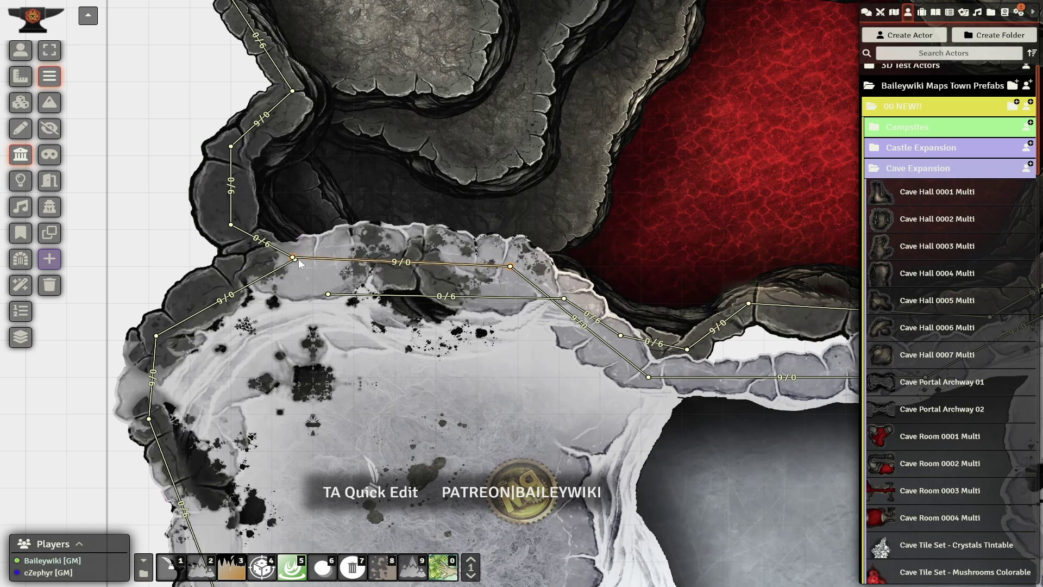
Step: Reshape the lava room's lower wall with added segments so it follows the snowy ledge's upper edge past the lava pool
drag(293, 257, 294, 233)
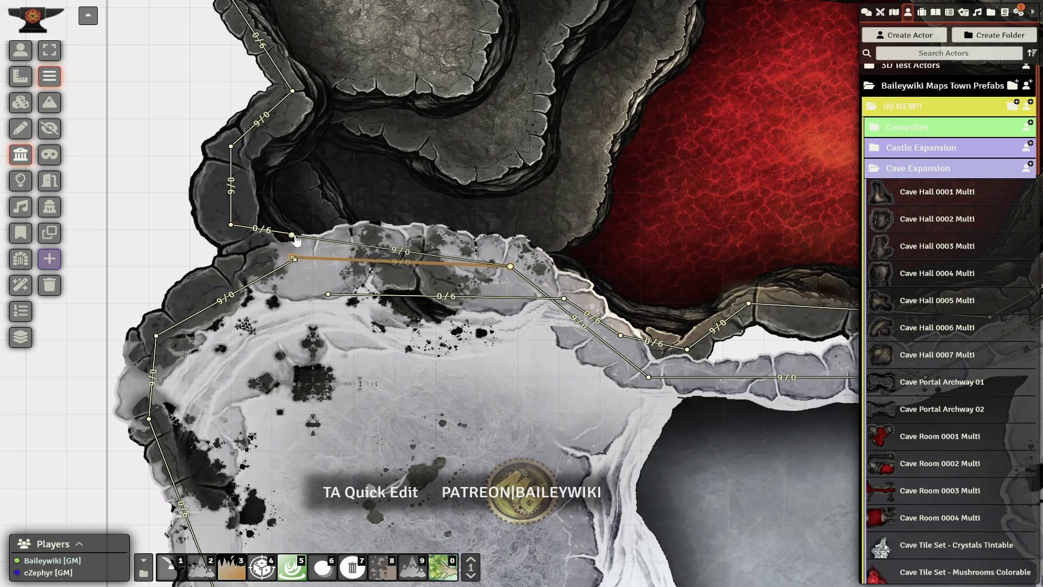
mouse_move(510, 269)
mouse_down()
mouse_move(375, 220)
mouse_move(492, 238)
mouse_up()
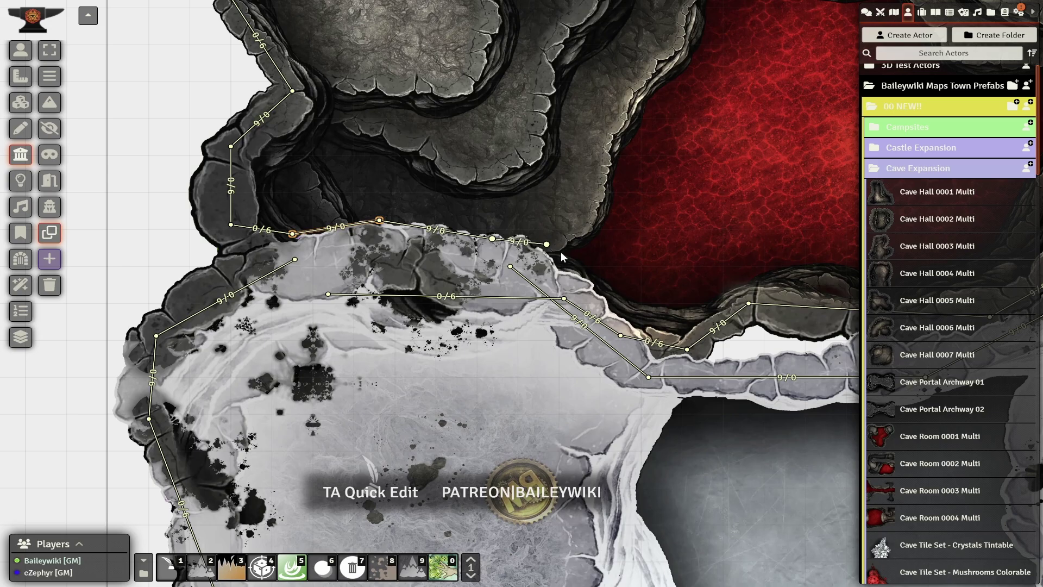
drag(564, 299, 559, 257)
mouse_move(620, 333)
mouse_down()
mouse_move(623, 310)
mouse_move(635, 325)
mouse_up()
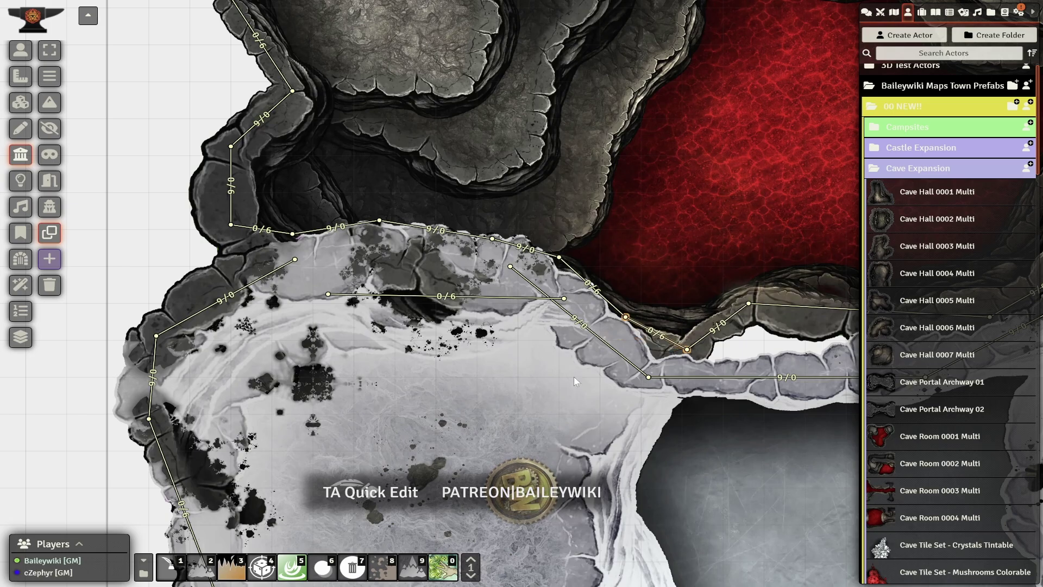
Step: Close the large ice-floored room's upper wall by joining the straight segment's ends to the neighbouring wall endpoints
drag(576, 382, 566, 355)
drag(320, 272, 253, 233)
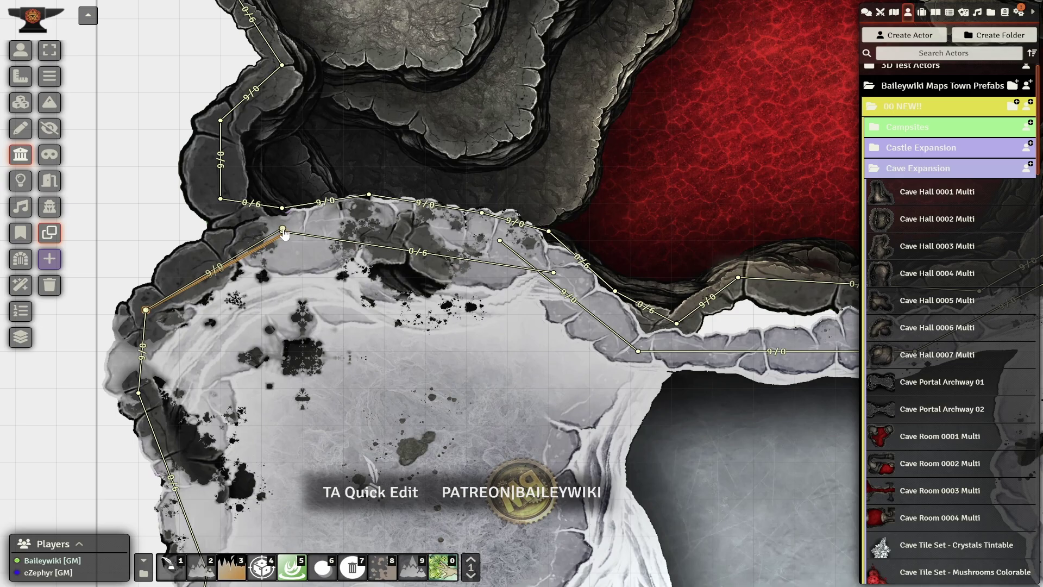
drag(554, 274, 501, 241)
drag(485, 281, 369, 202)
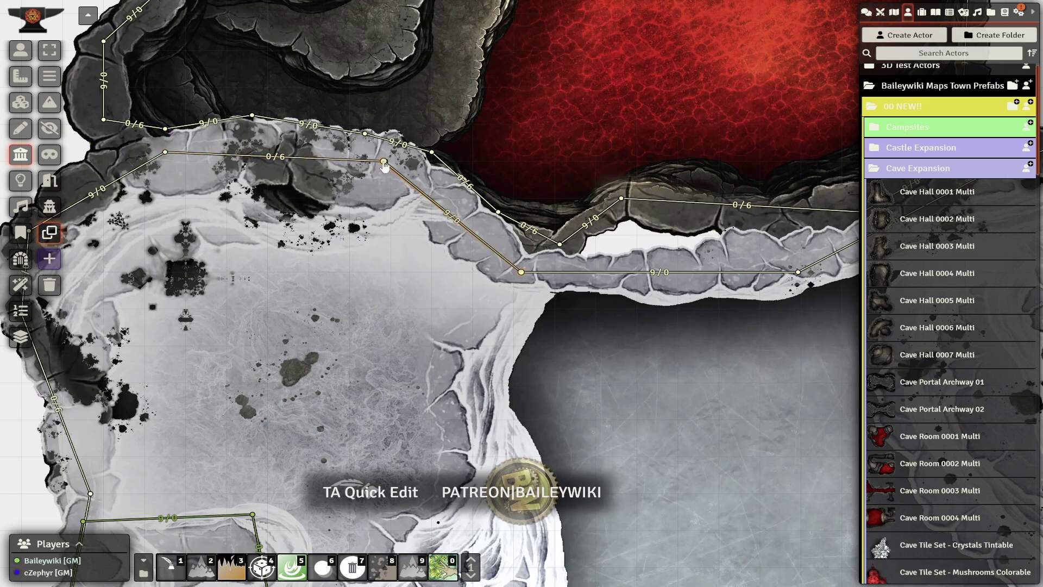
drag(464, 321, 380, 272)
scroll(509, 320, down, 13)
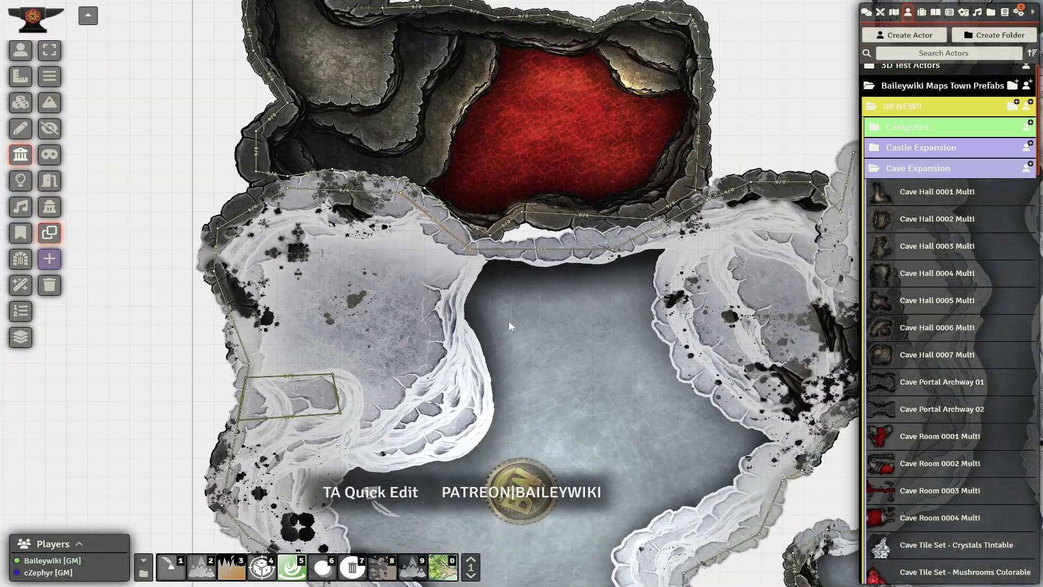
drag(519, 328, 463, 193)
drag(590, 251, 354, 381)
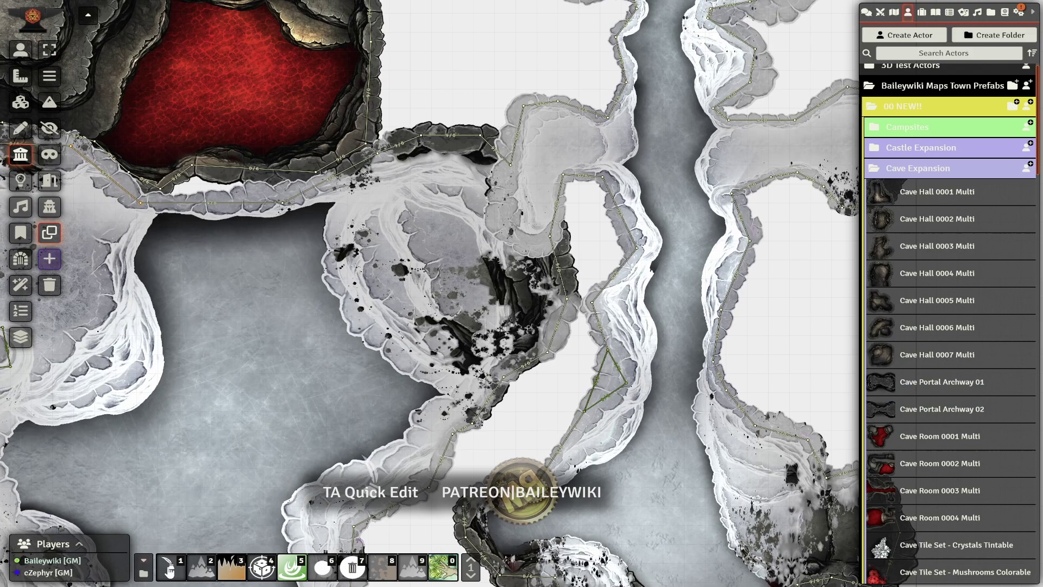
scroll(971, 328, down, 1)
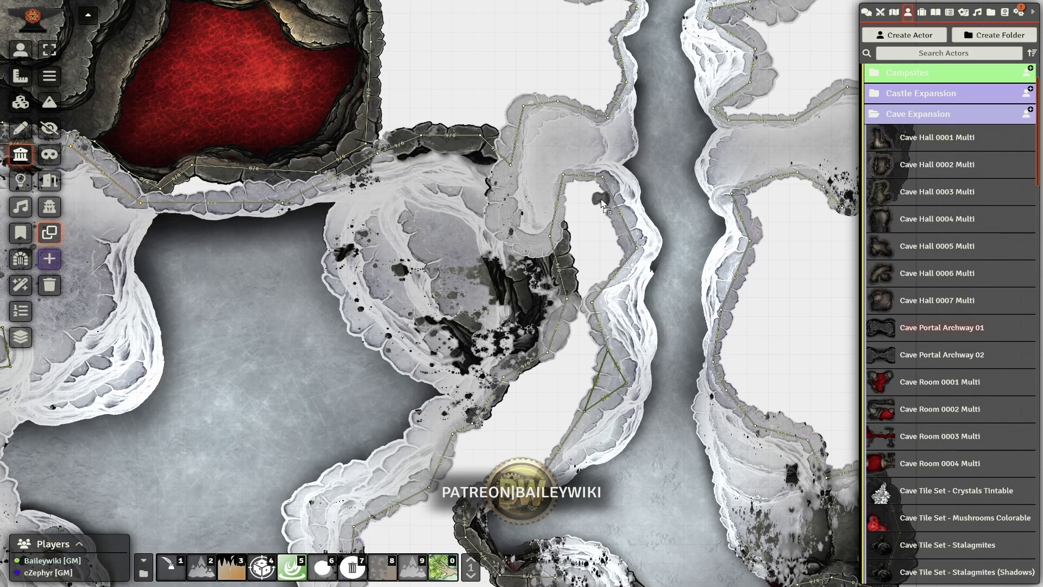
Step: Position a cave portal archway over the junction of the snowy ledge and the side passage, lining it up with the surrounding walls
drag(601, 204, 567, 195)
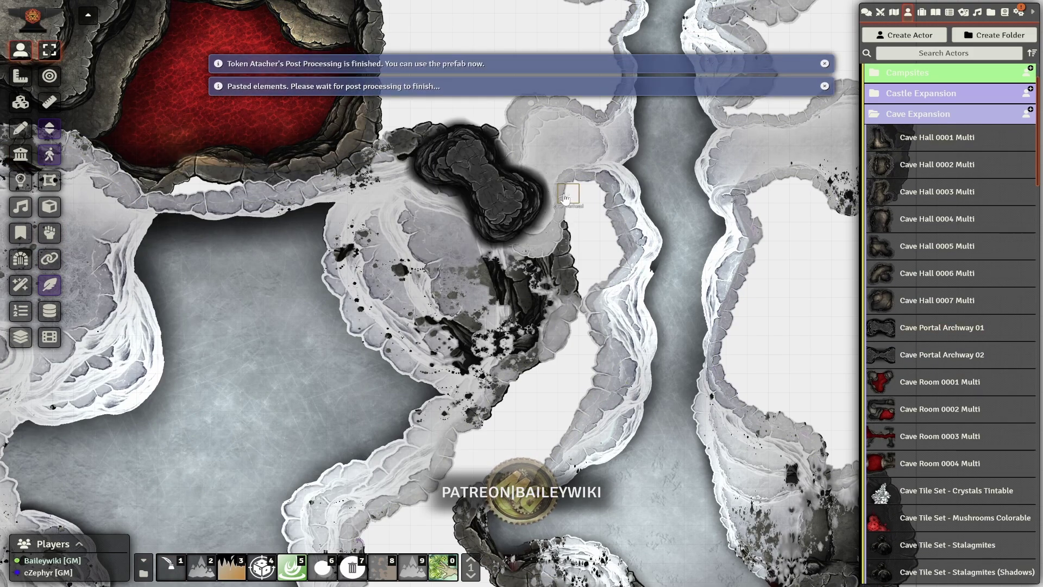
drag(605, 245, 609, 234)
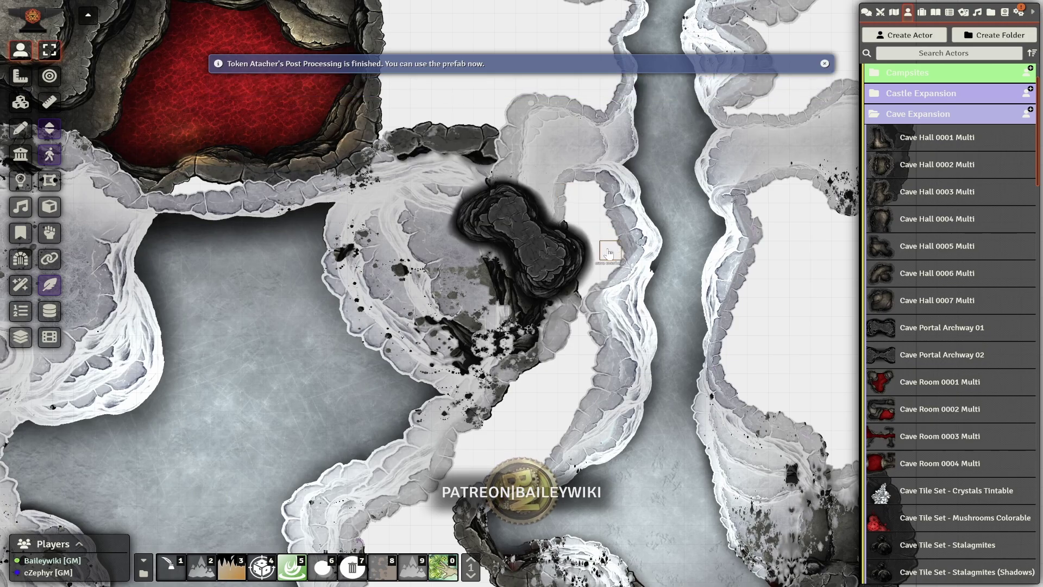
scroll(608, 263, up, 4)
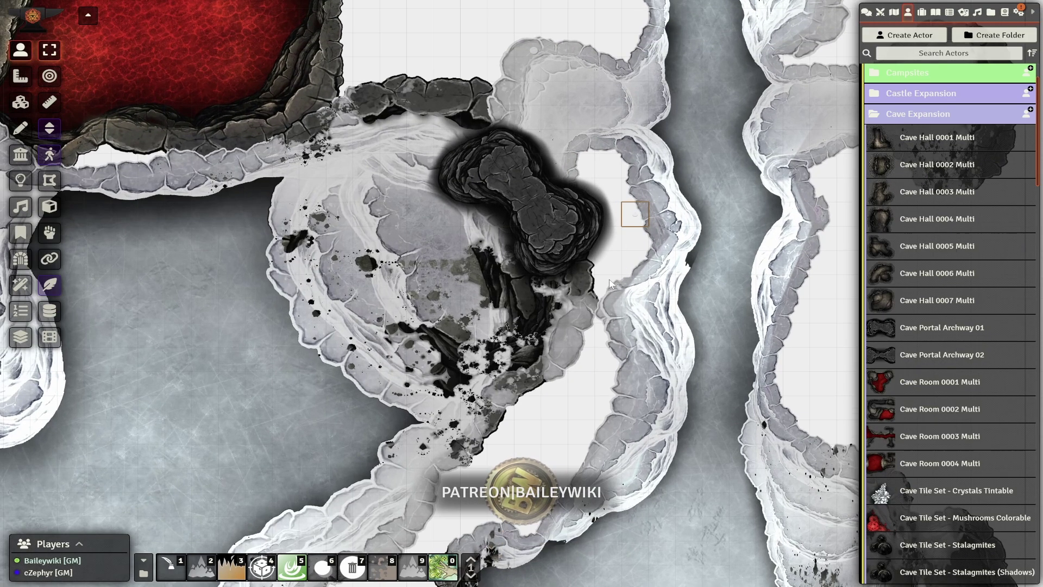
click(22, 155)
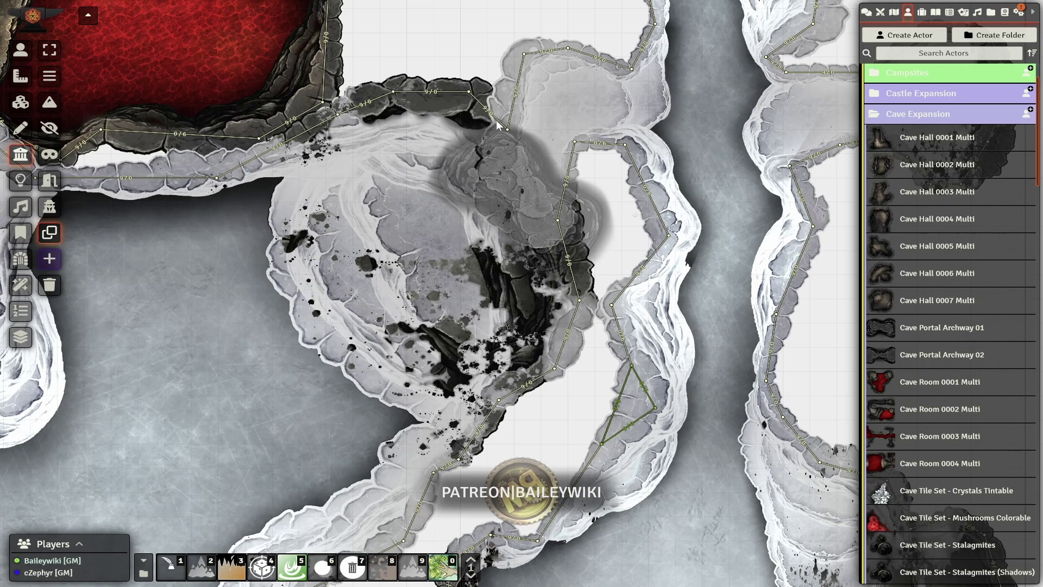
click(22, 52)
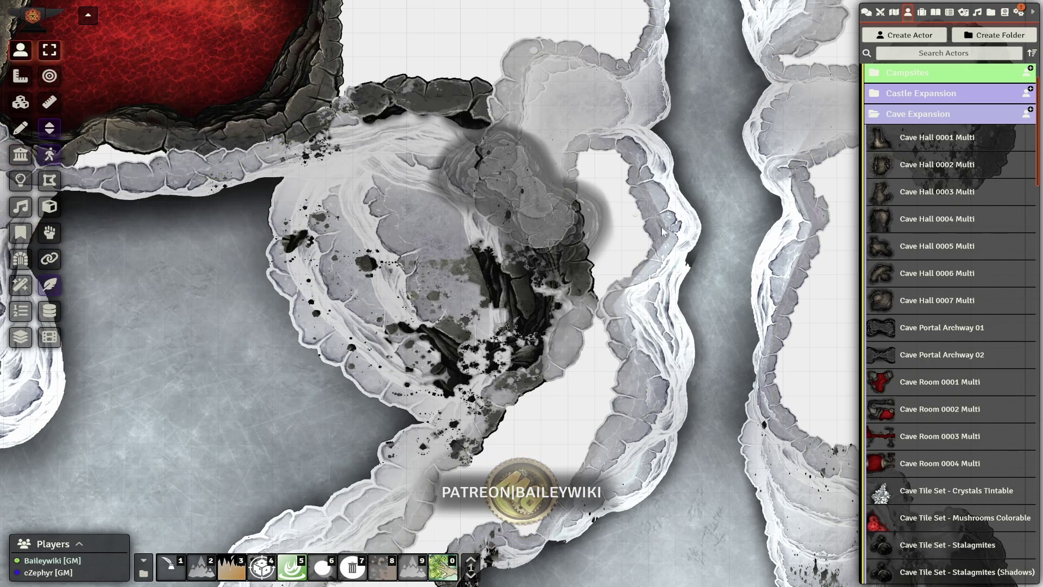
click(641, 214)
drag(643, 205, 639, 202)
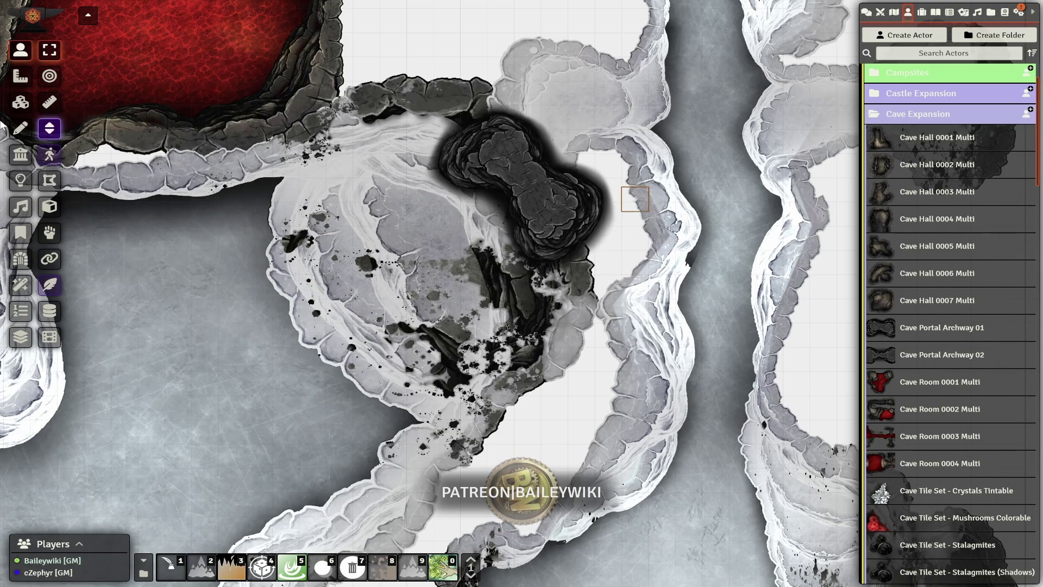
Step: Apply the TMFX Snow Cover effect to the archway tile beside the snowy ledge
click(21, 103)
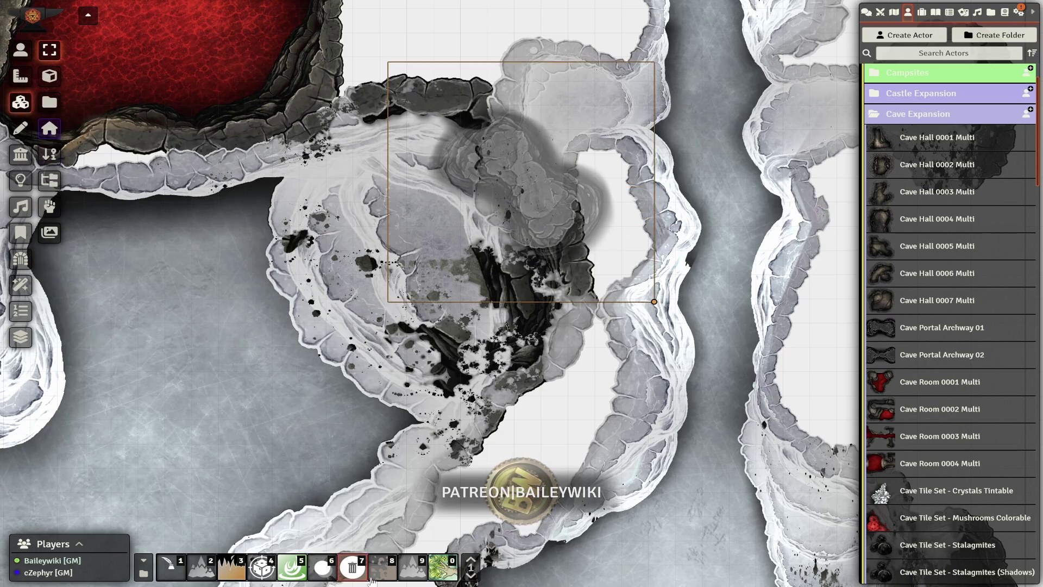
click(418, 573)
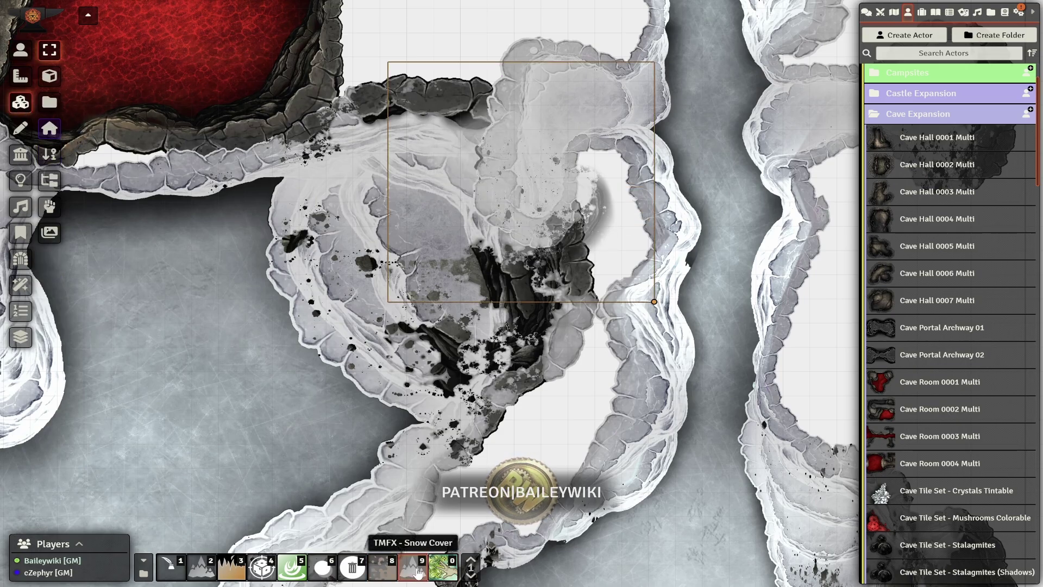
click(21, 50)
scroll(608, 217, down, 6)
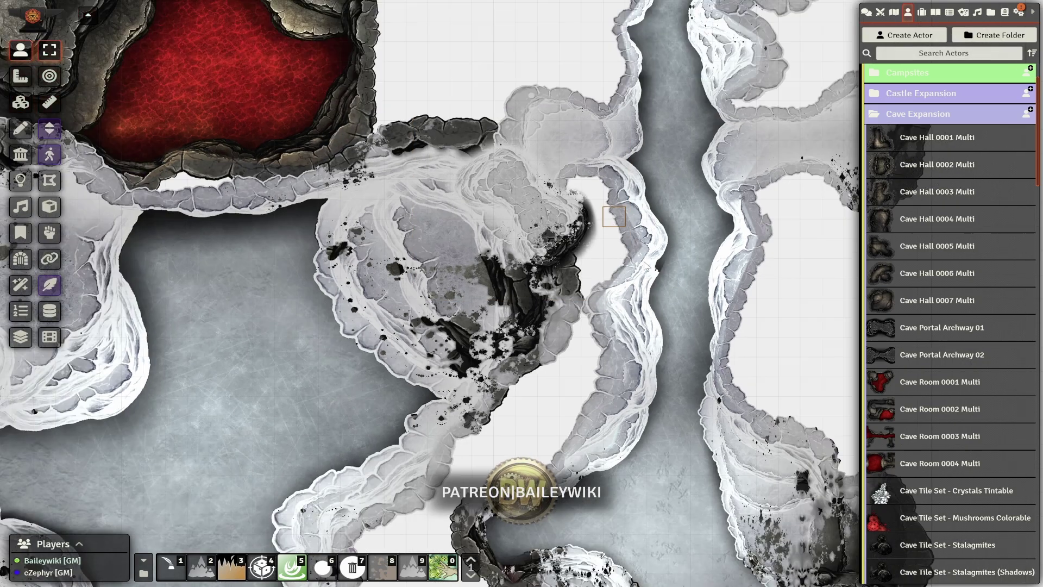
Step: Copy the snow-covered archway and paste it onto the lower wall of the large ice-floored room
drag(609, 288, 609, 224)
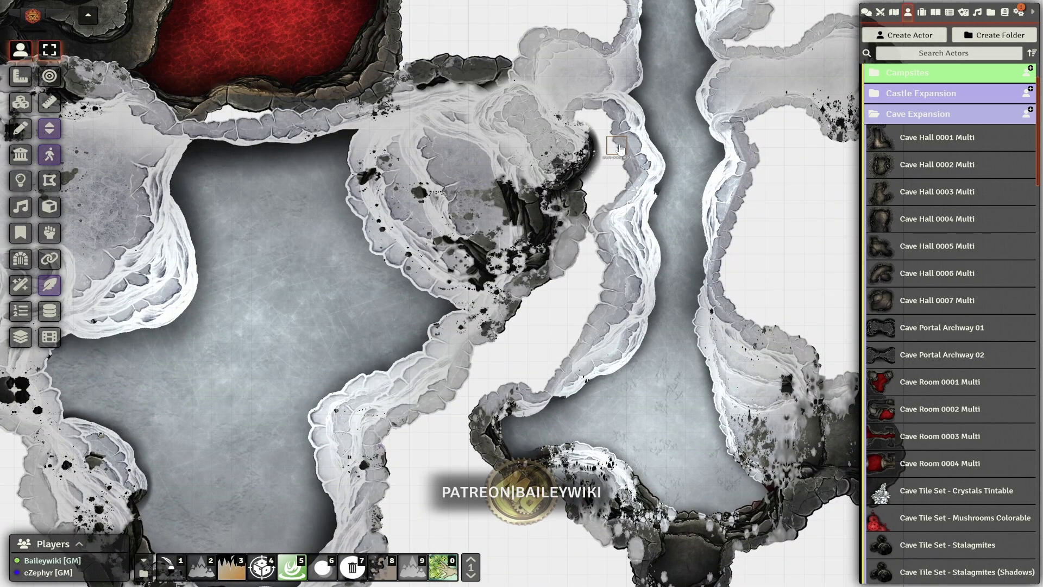
key(ctrl+c)
scroll(566, 251, up, 2)
key(ctrl+v)
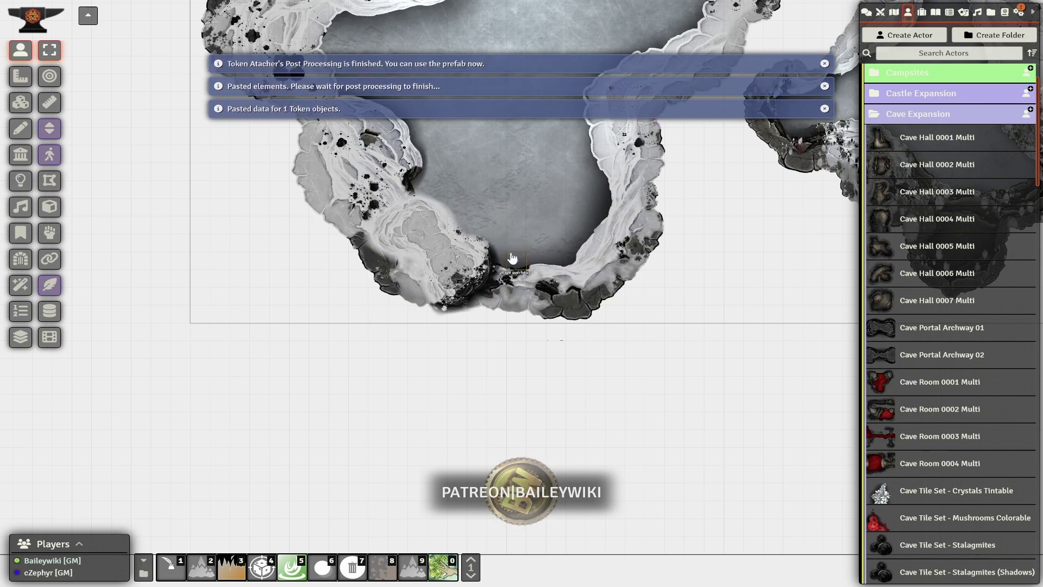
scroll(513, 261, up, 1)
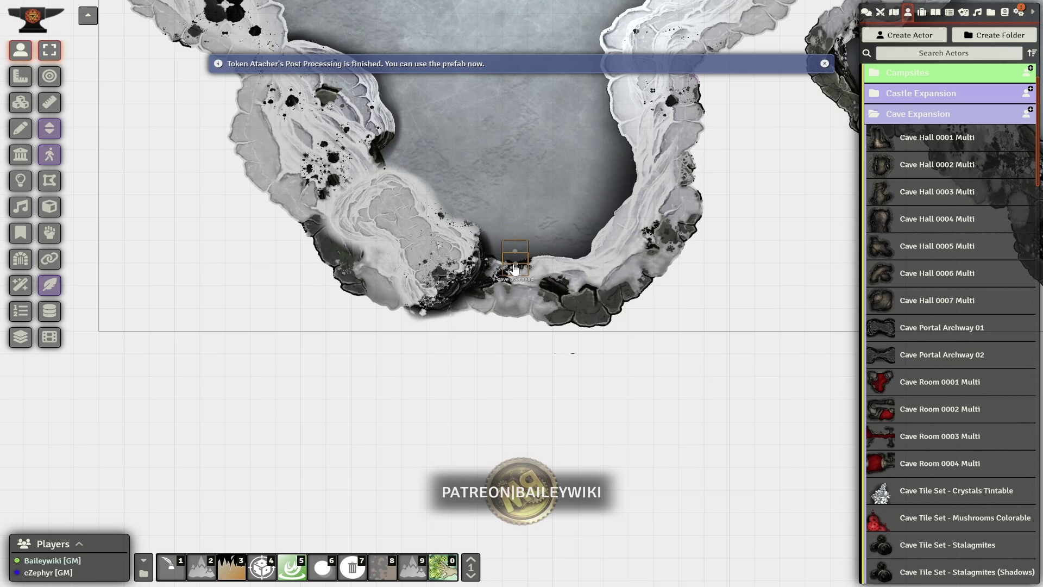
drag(514, 265, 514, 266)
Step: Paste another copy of the snowy archway at the far end of the dark corridor above the lava room
key(ctrl+c)
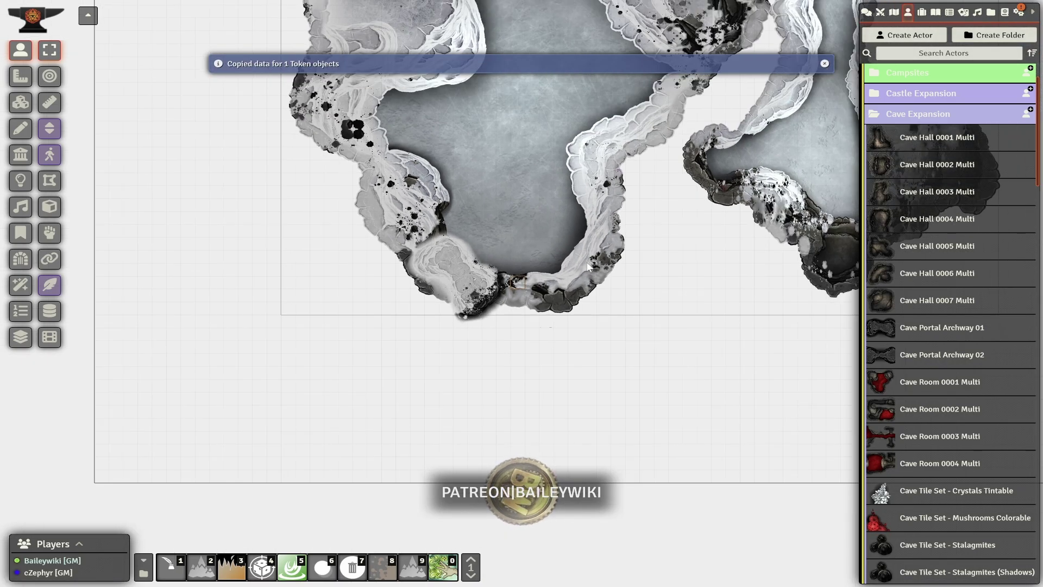
drag(589, 266, 598, 516)
scroll(634, 125, up, 5)
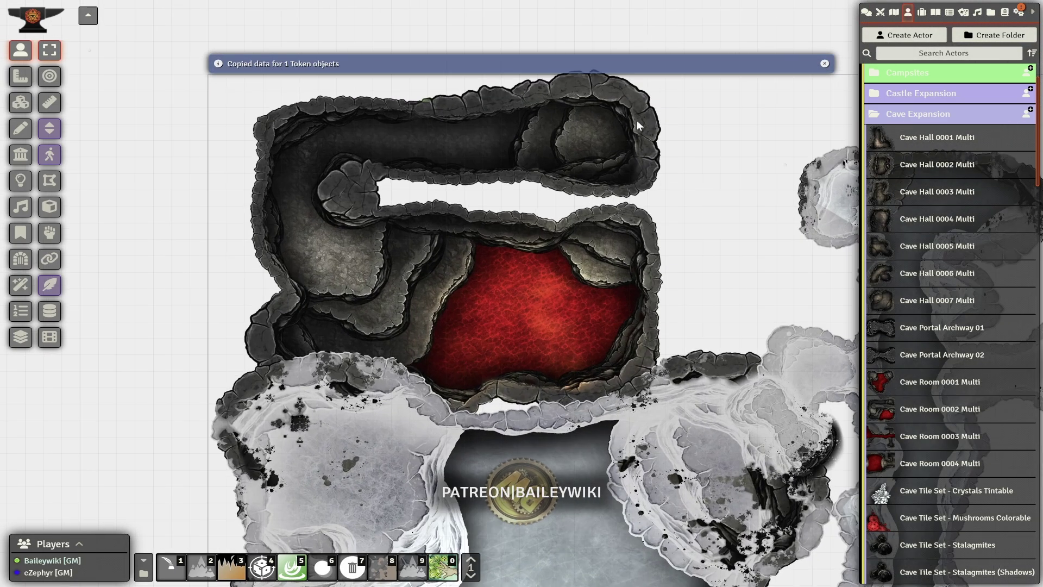
key(ctrl+v)
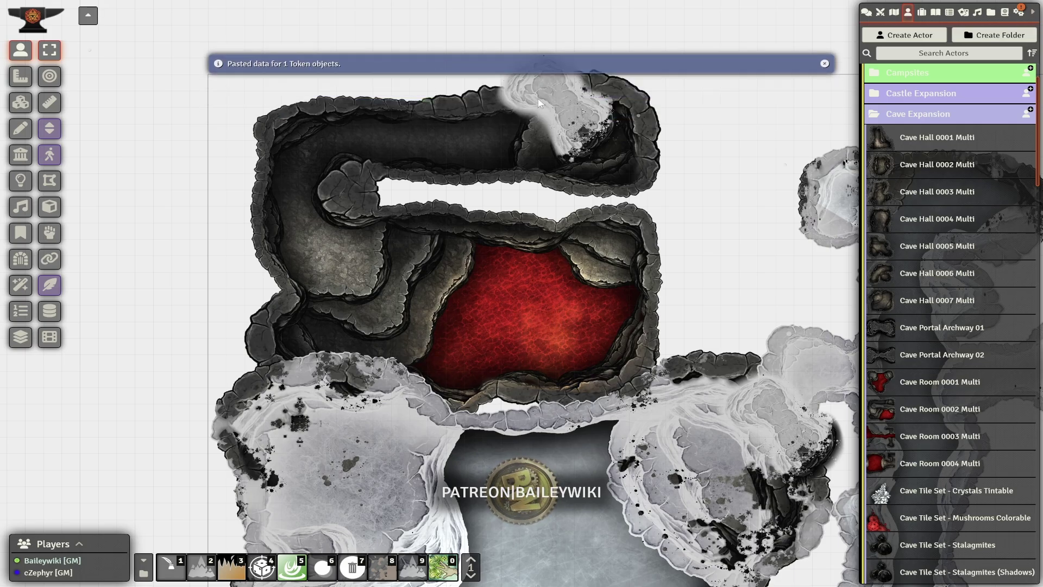
Step: Remove the snow effect from the corridor's archway tile and move the archway onto the outer corner at the corridor's end
click(21, 103)
click(559, 100)
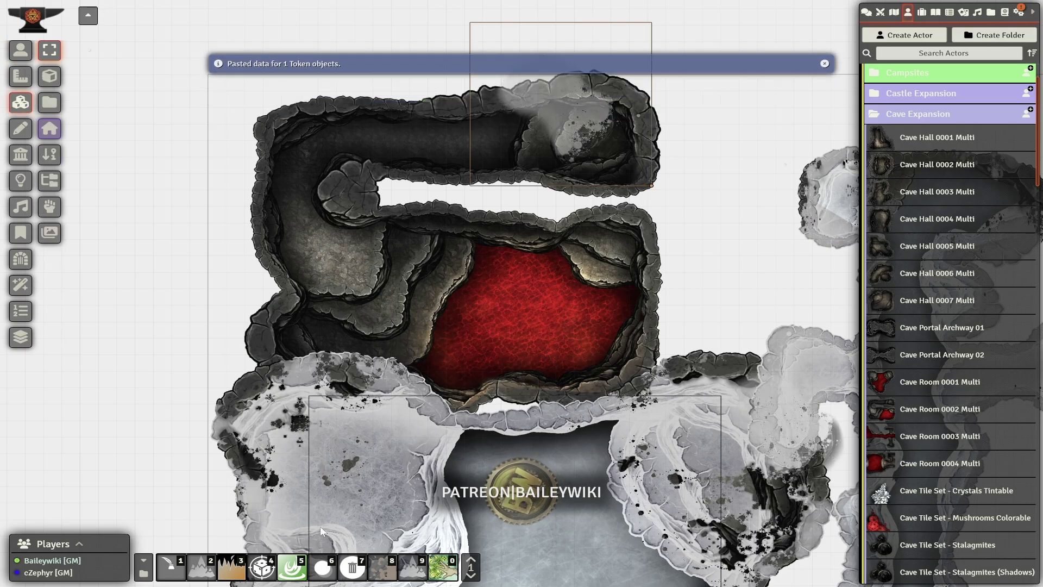
click(353, 567)
drag(516, 278, 462, 424)
scroll(462, 424, up, 5)
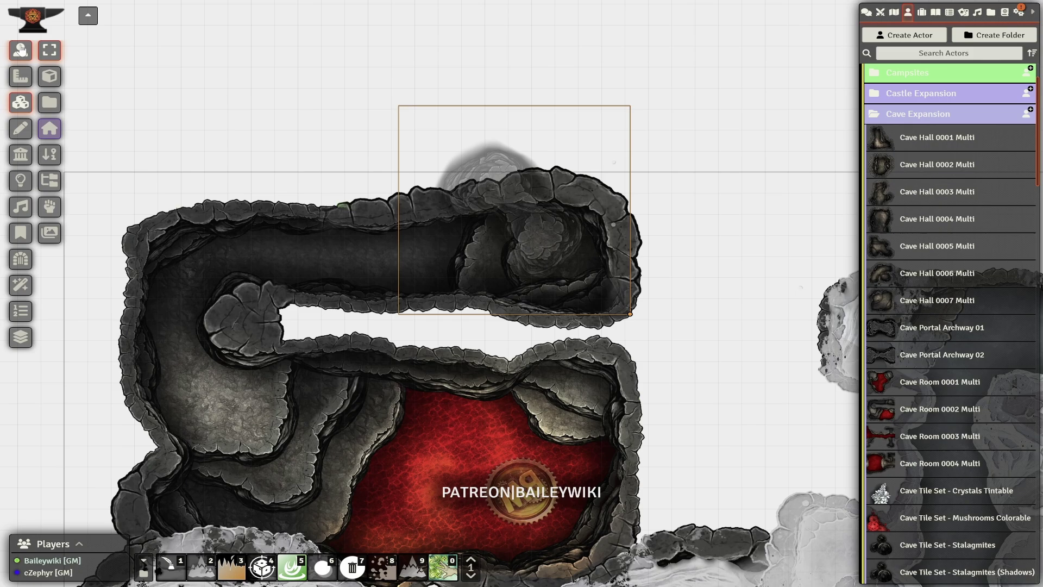
click(20, 50)
drag(647, 245, 677, 225)
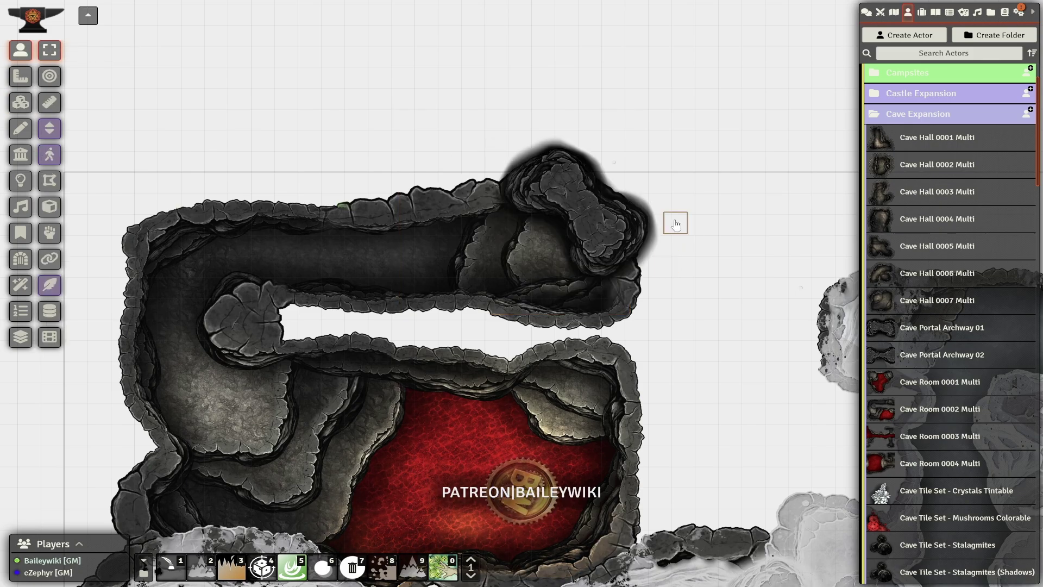
Step: Turn on TA Quick Edit and tag the dark corridor's archway tile cave-out
click(20, 102)
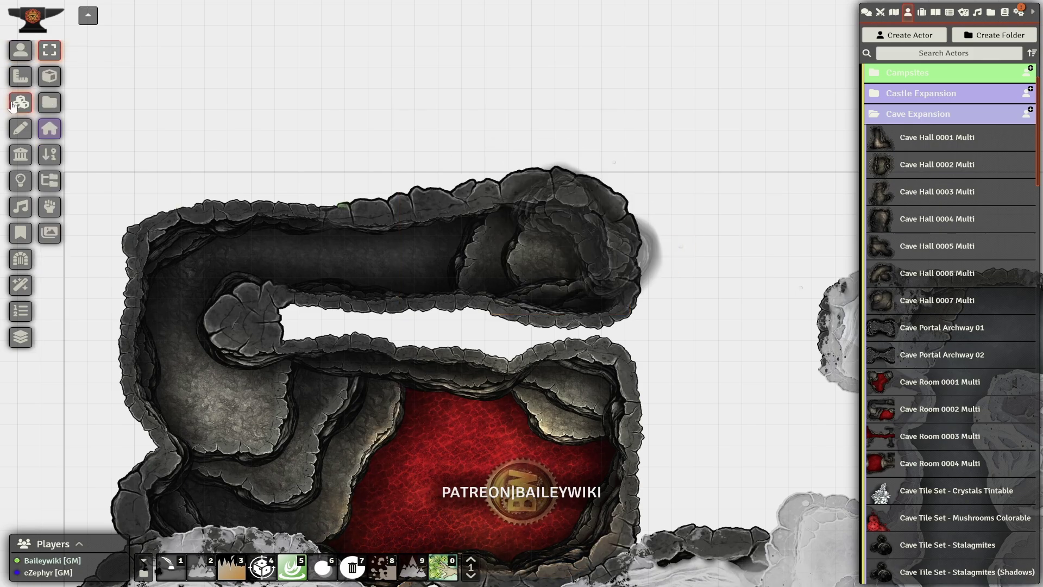
click(171, 569)
double_click(581, 220)
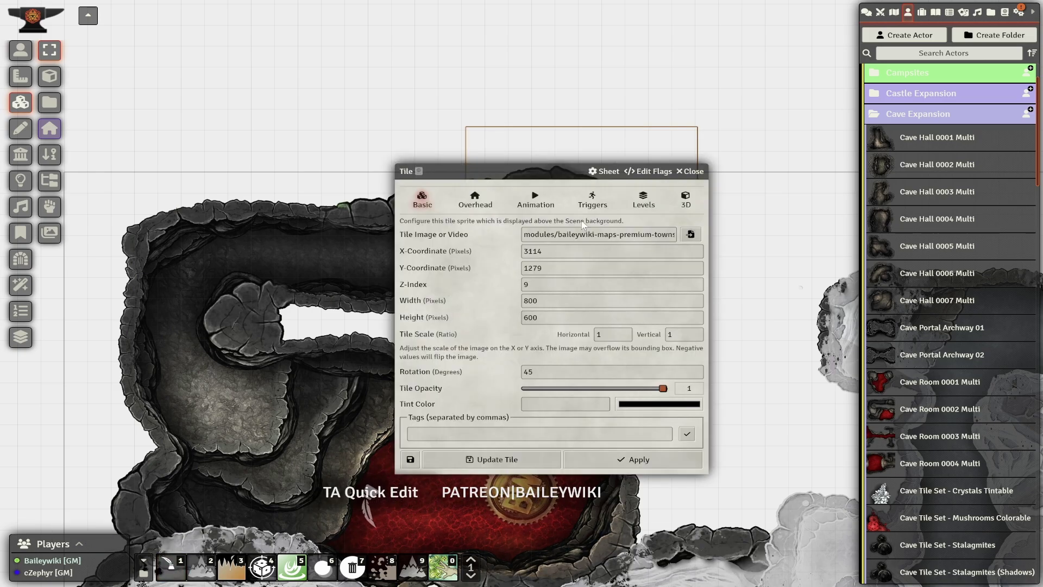
click(533, 434)
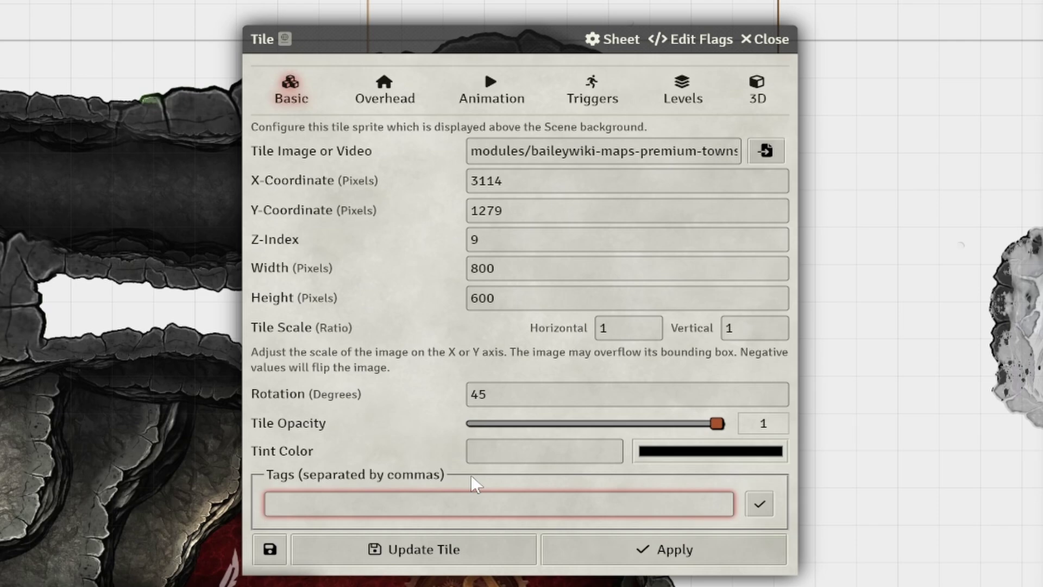
text(cave-out)
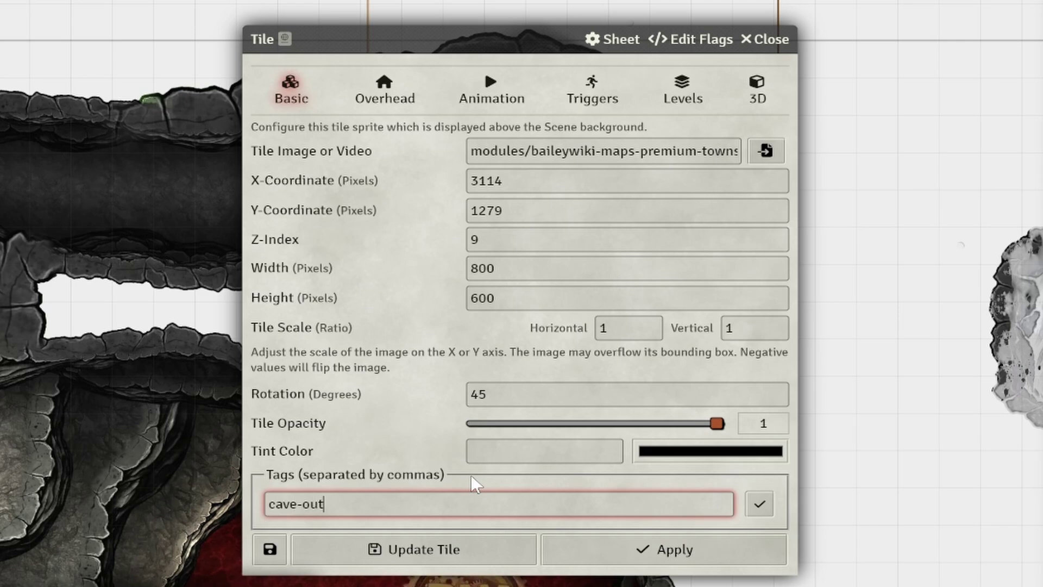
key(ctrl+a)
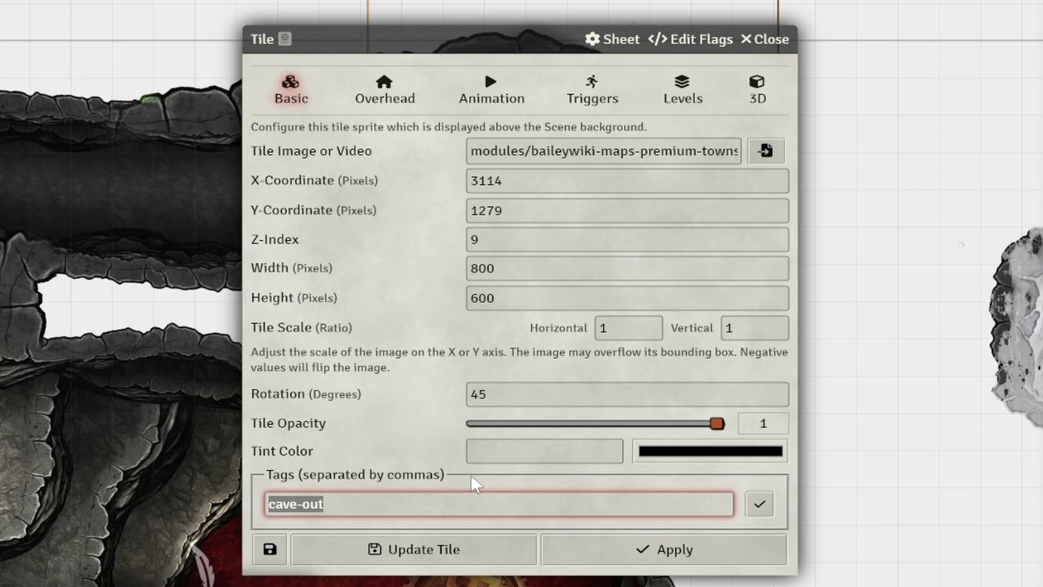
click(451, 549)
Step: Tag the snowy archway tile on the large ice-floored room's lower wall cave-in
drag(585, 204, 589, 97)
scroll(300, 324, up, 8)
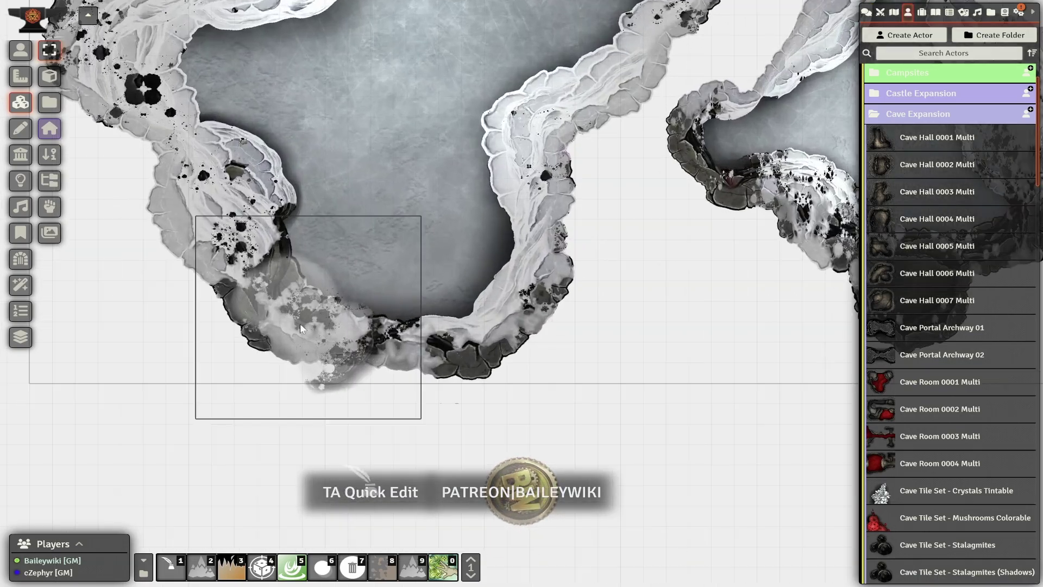
double_click(300, 323)
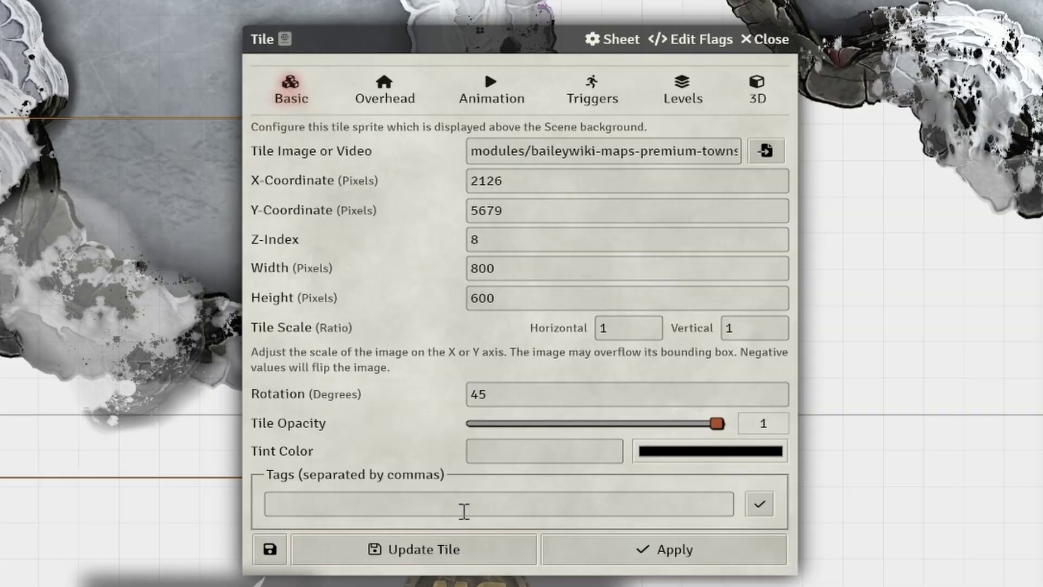
click(464, 511)
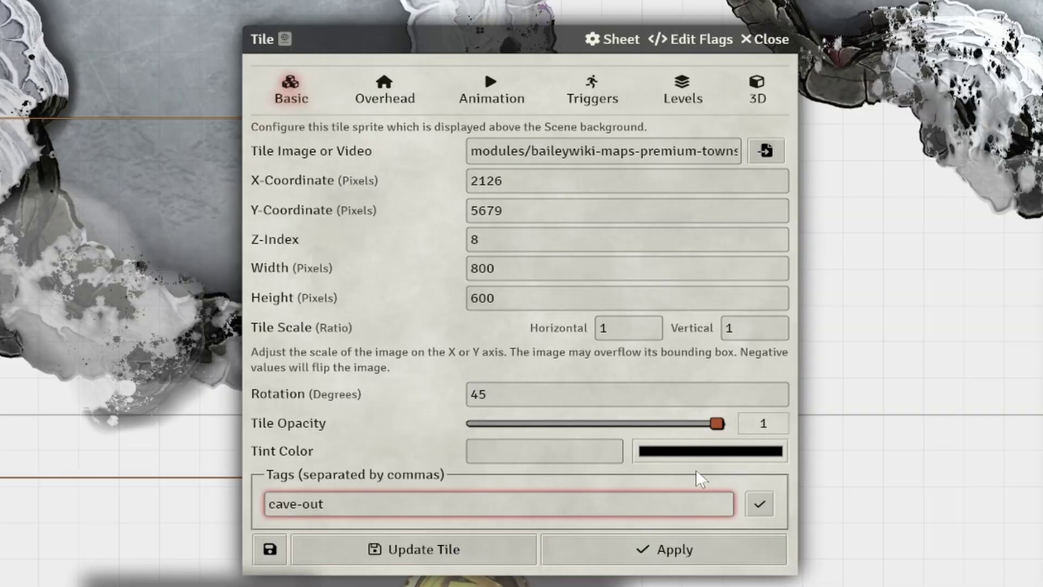
click(466, 551)
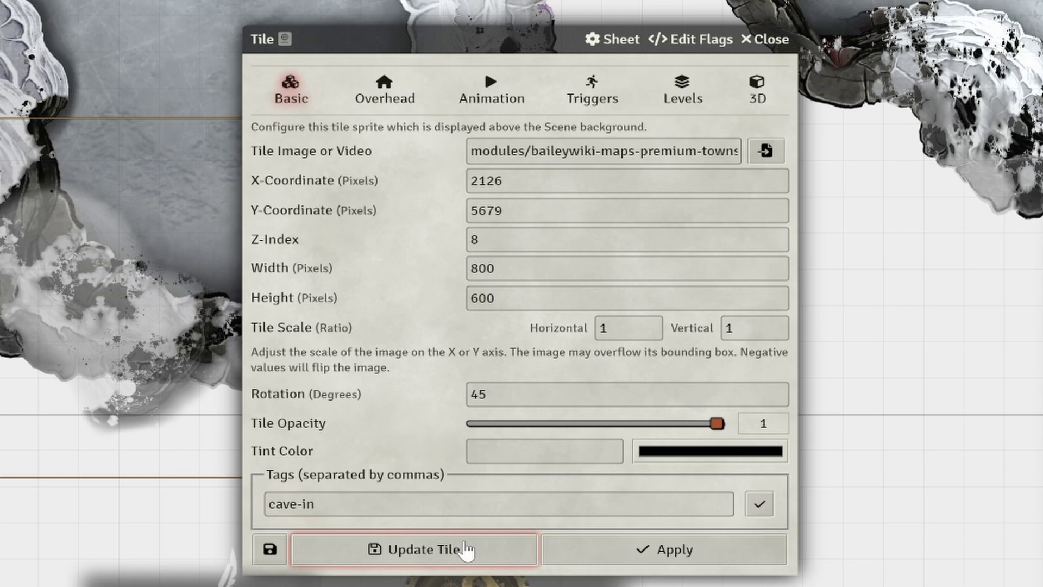
Step: Enable Trigger using image instead of border in the cave-in archway tile's trigger setup
double_click(93, 327)
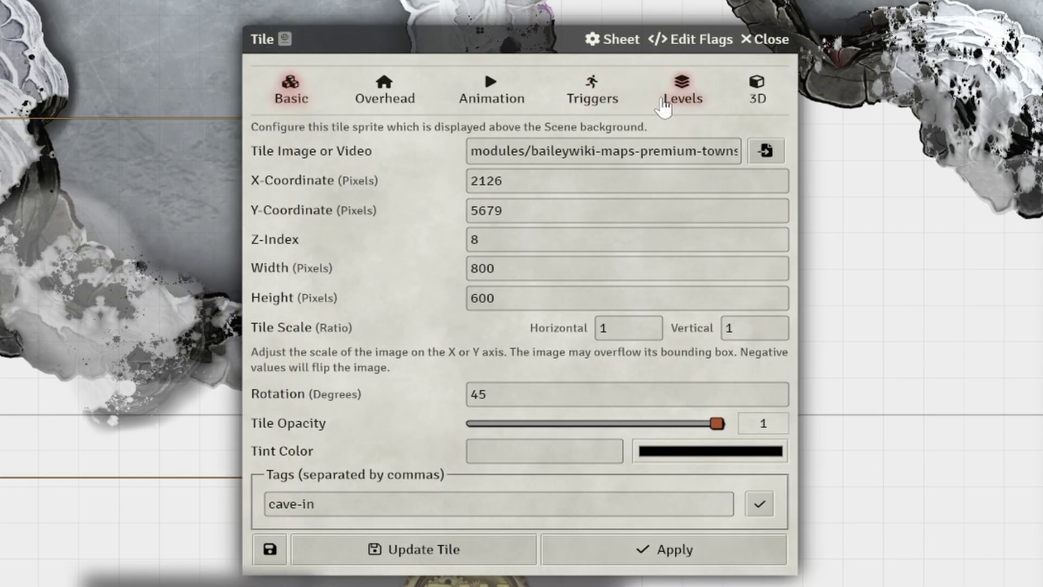
click(598, 97)
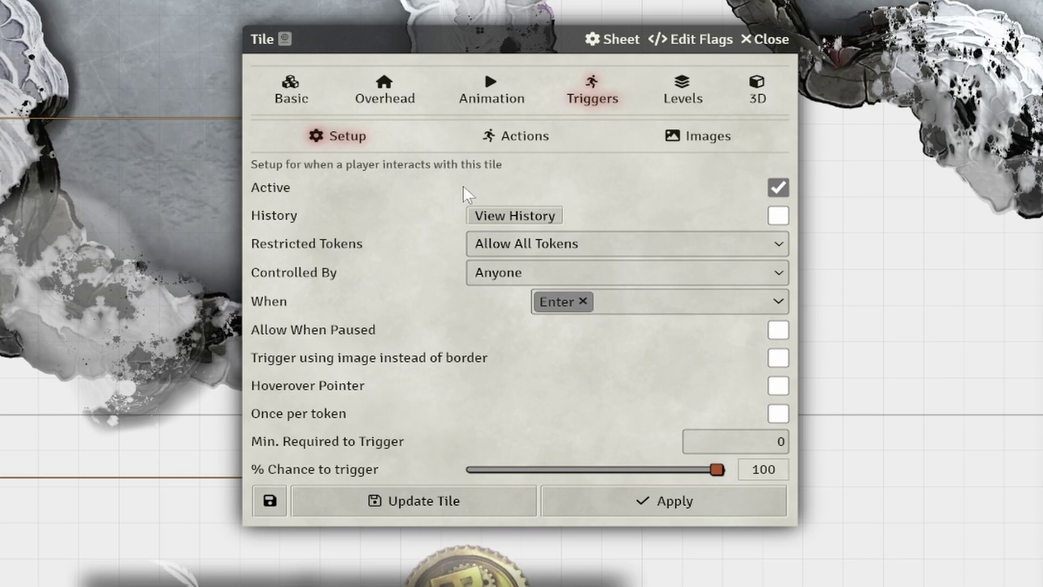
click(781, 360)
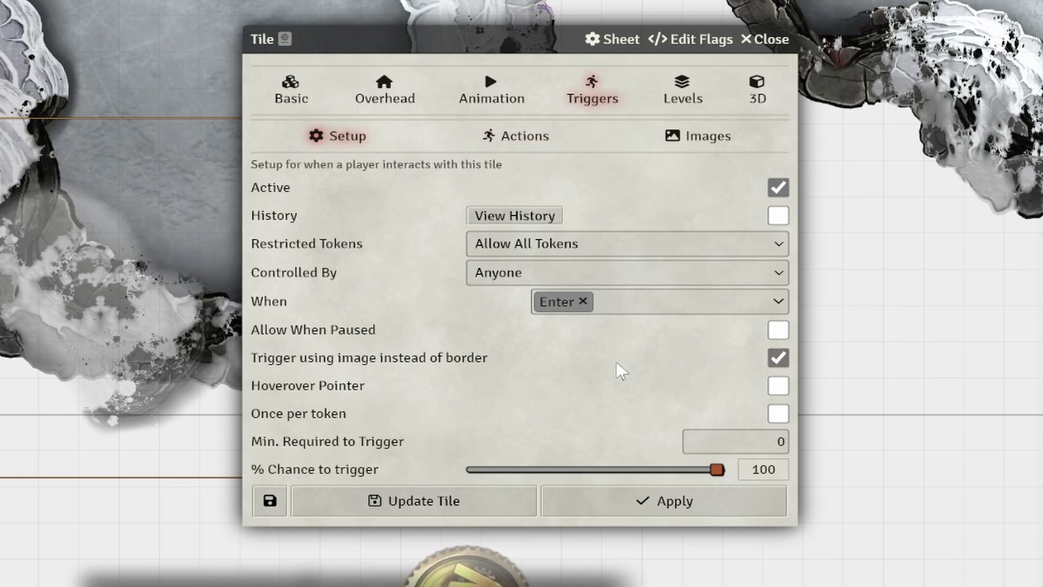
Step: Add a Teleport action to the cave-in archway tile's triggers
click(537, 137)
click(760, 181)
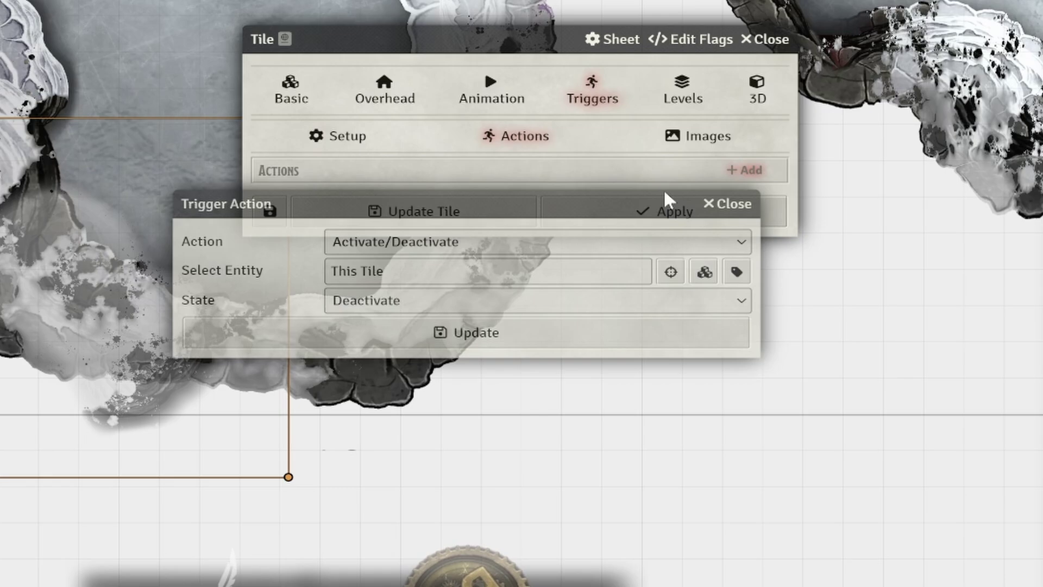
click(556, 243)
scroll(521, 435, down, 5)
scroll(519, 458, down, 3)
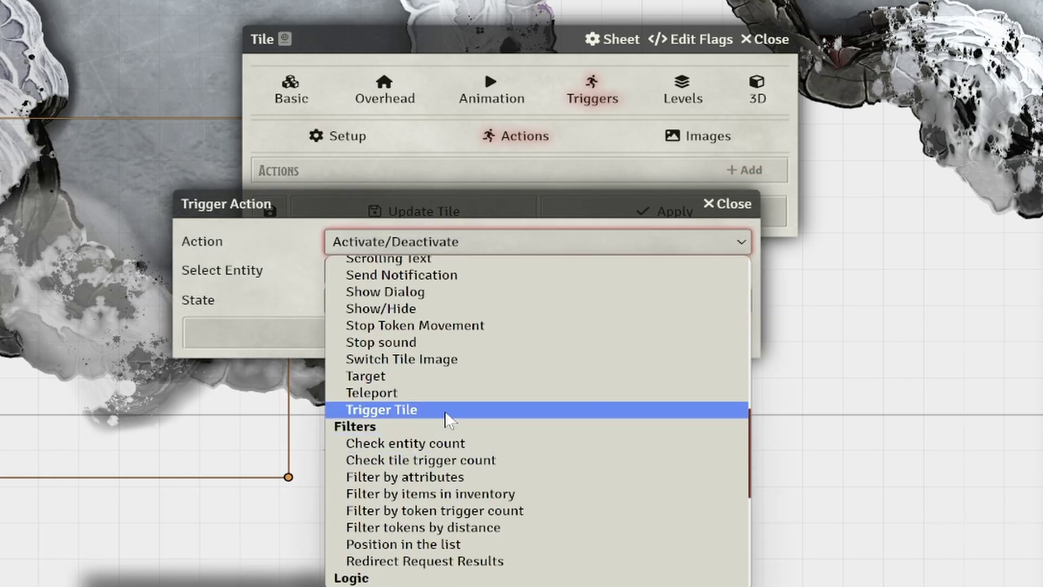
click(426, 392)
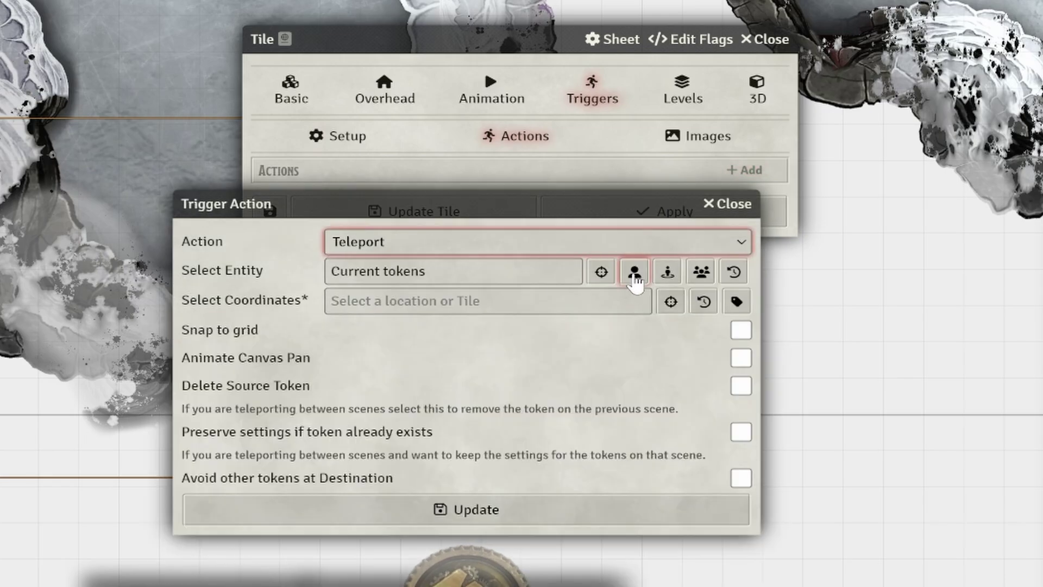
Step: Set the Teleport action to send the triggering token to the tile tagged cave-out, and save the action
click(634, 274)
click(737, 303)
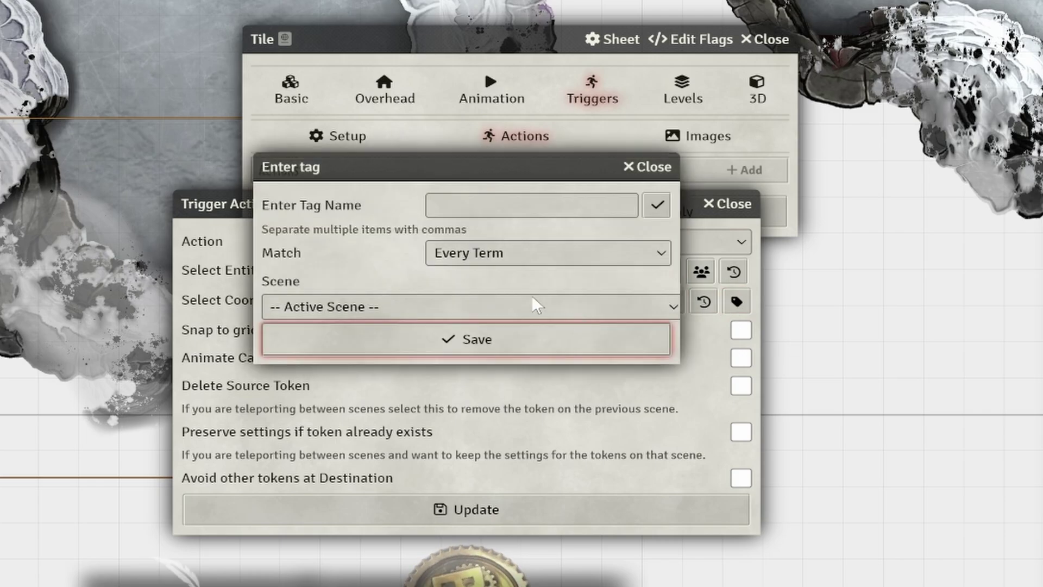
text(cave-out)
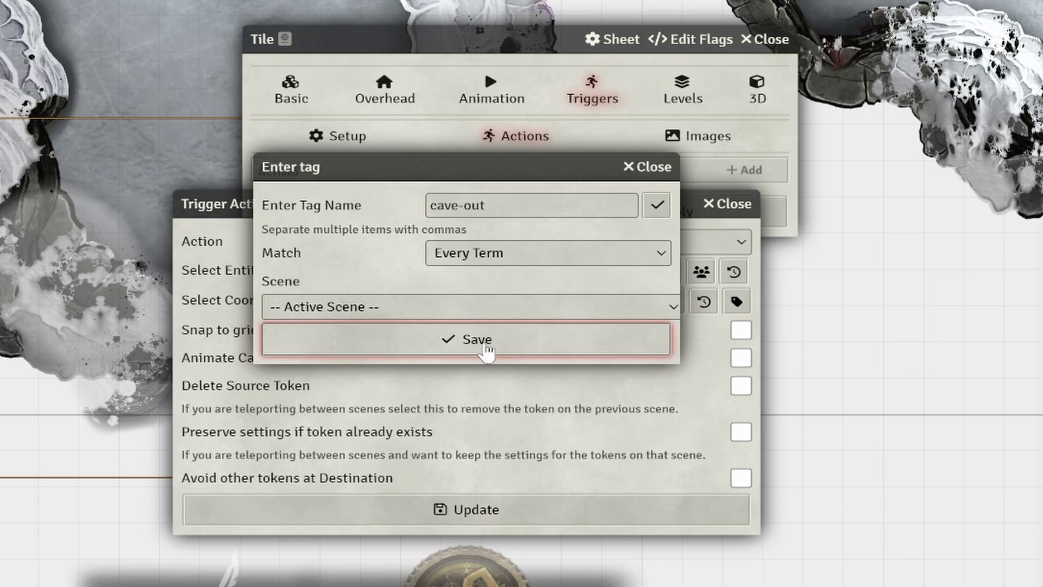
click(484, 343)
click(489, 509)
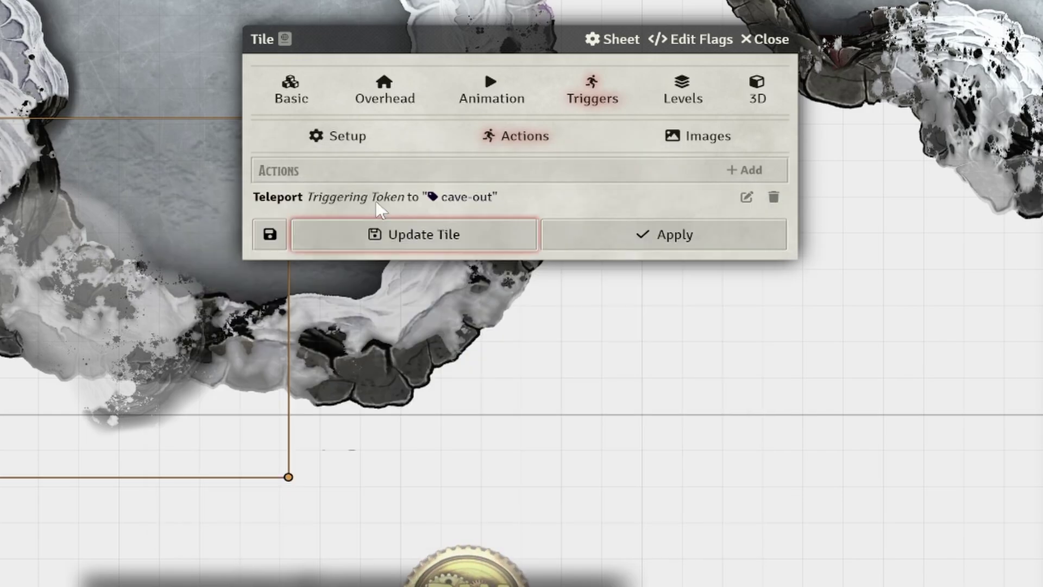
Step: Add a Play sound file action to the cave-in archway tile's triggers
click(299, 97)
click(593, 93)
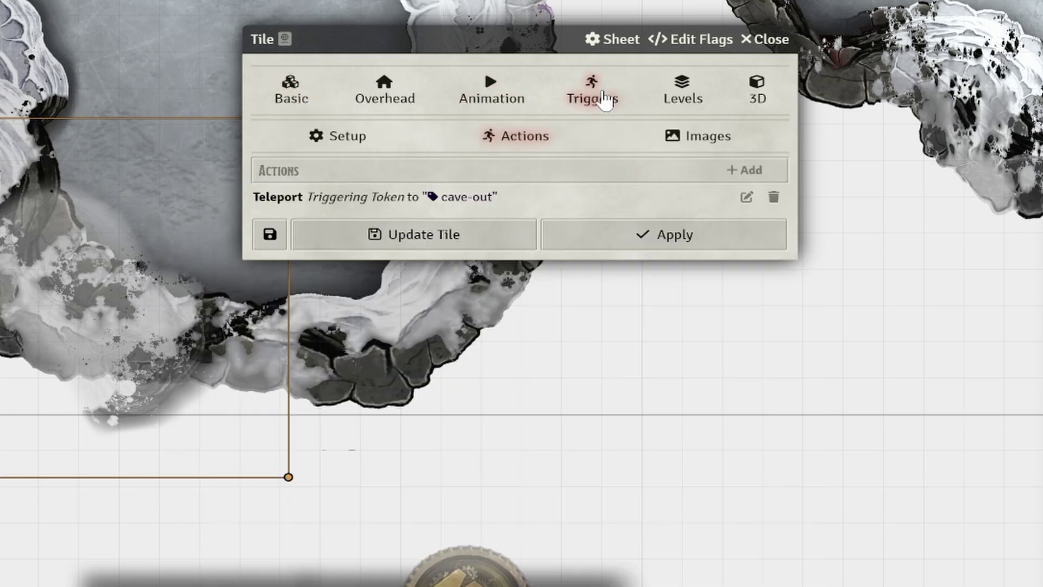
click(746, 170)
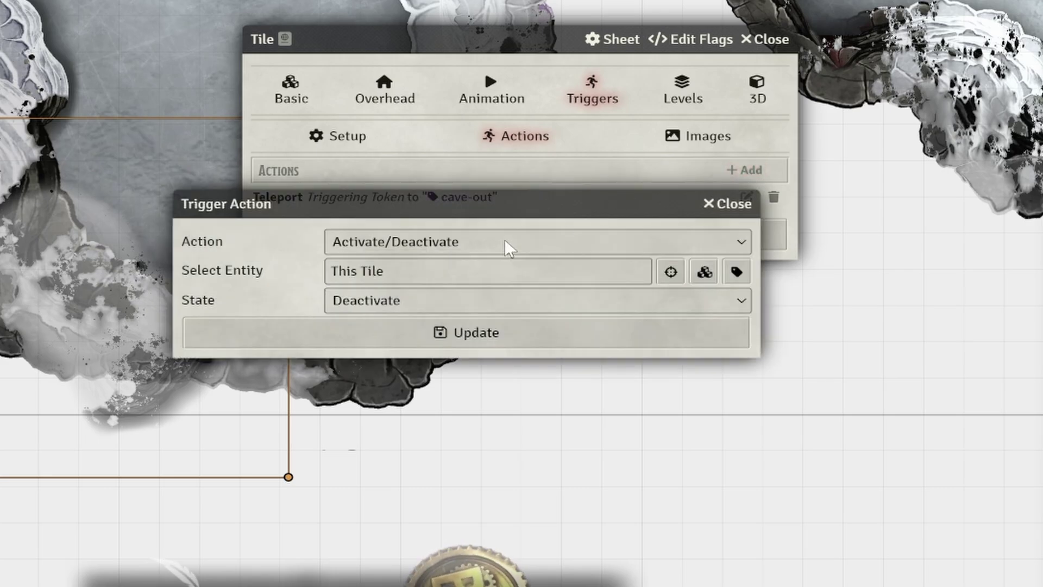
click(505, 241)
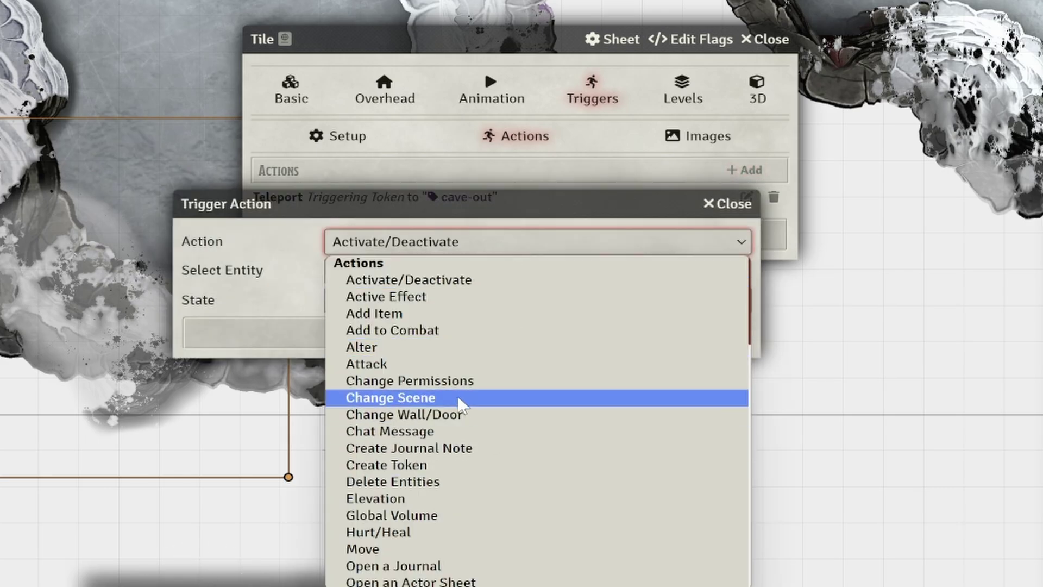
scroll(460, 462, down, 3)
click(469, 459)
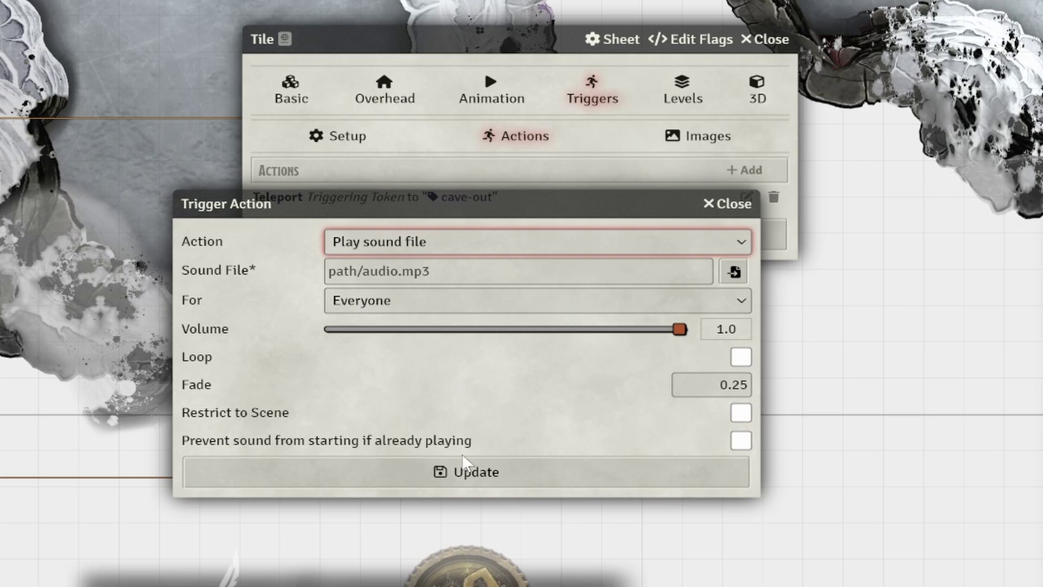
Step: Choose steps-upstairs.ogg from the baileywiki-maps-premium-towns sounds folder as the action's sound file
click(734, 271)
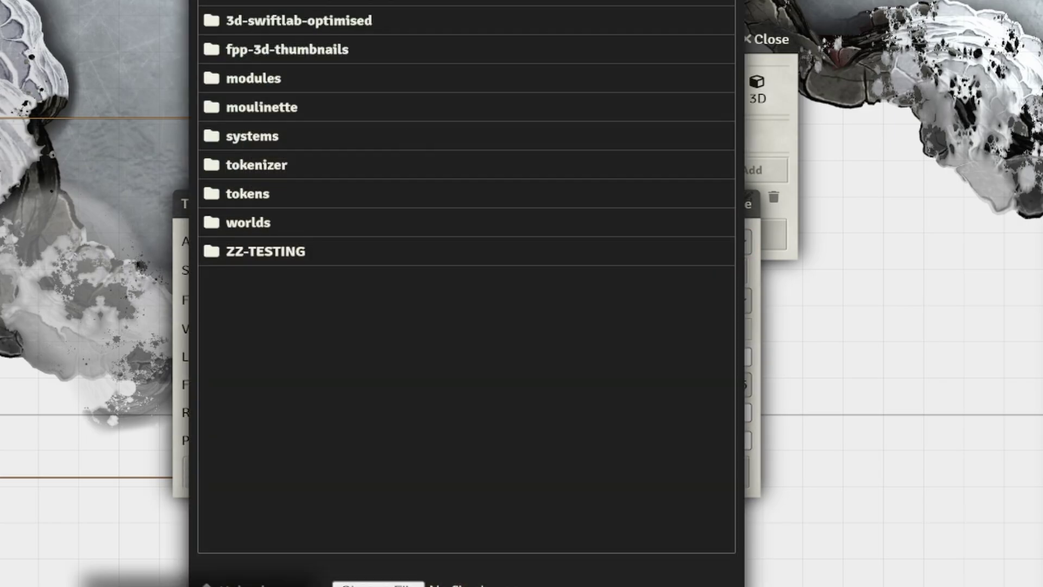
click(277, 12)
click(299, 42)
click(299, 49)
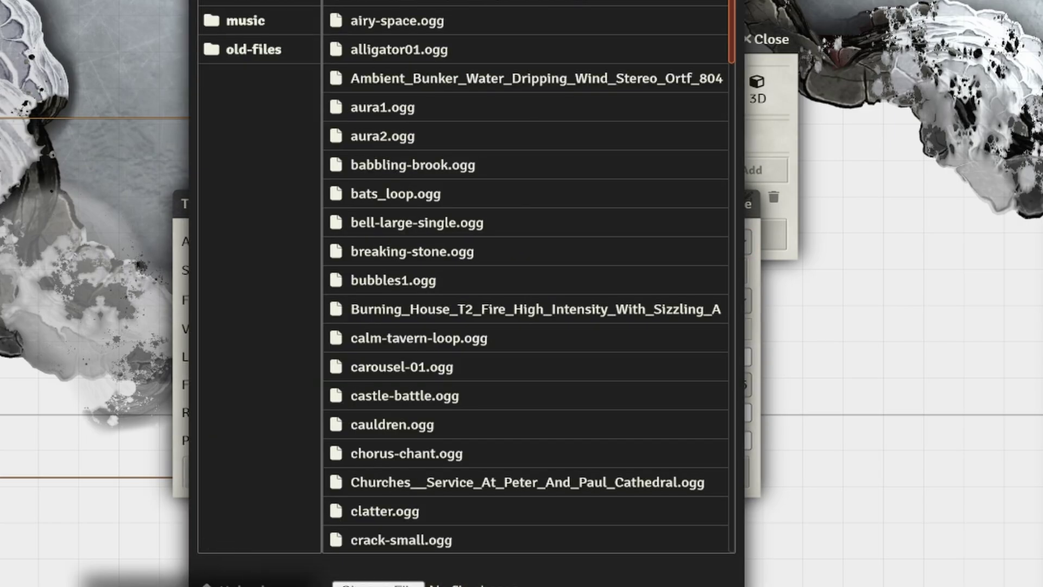
text(steam)
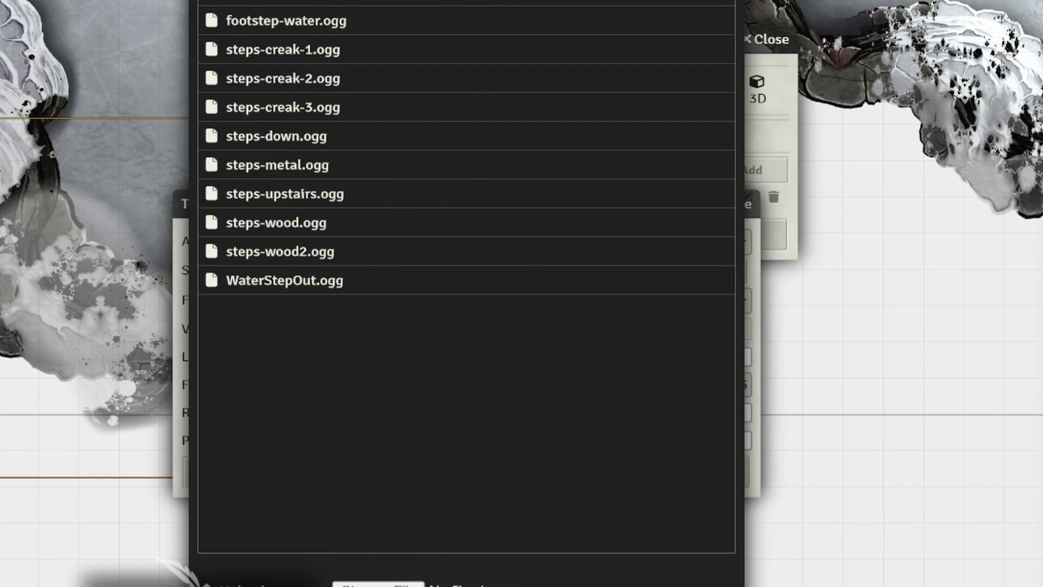
click(283, 197)
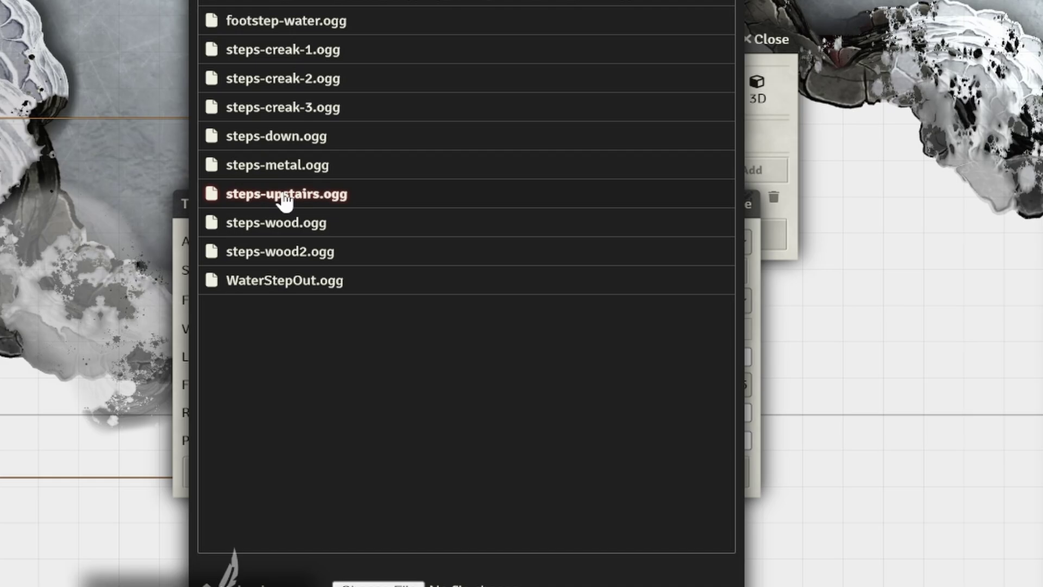
click(466, 586)
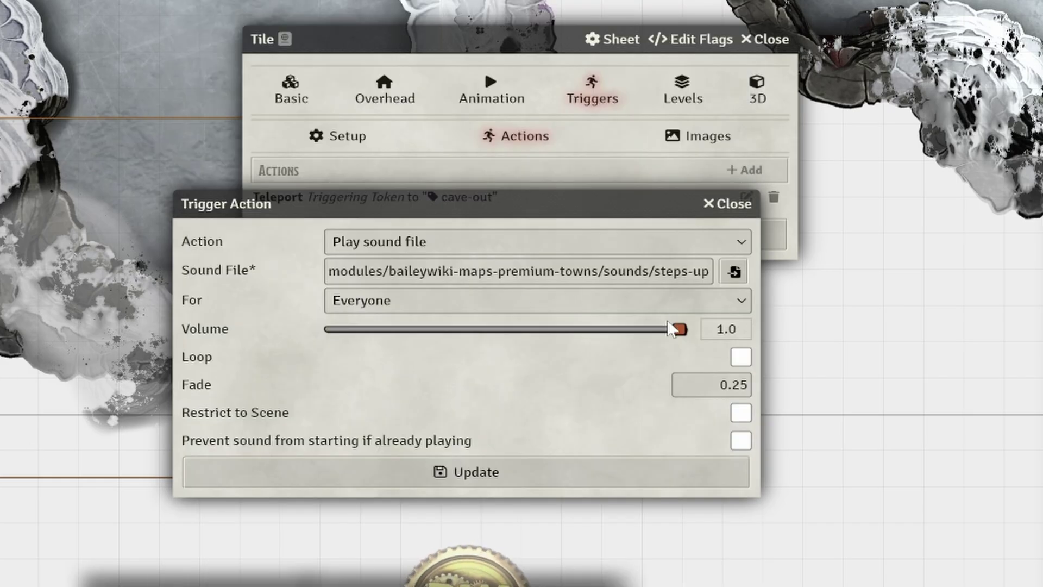
Step: Limit the sound to the Triggering Player, enable Restrict to Scene, and save the action and tile
click(652, 304)
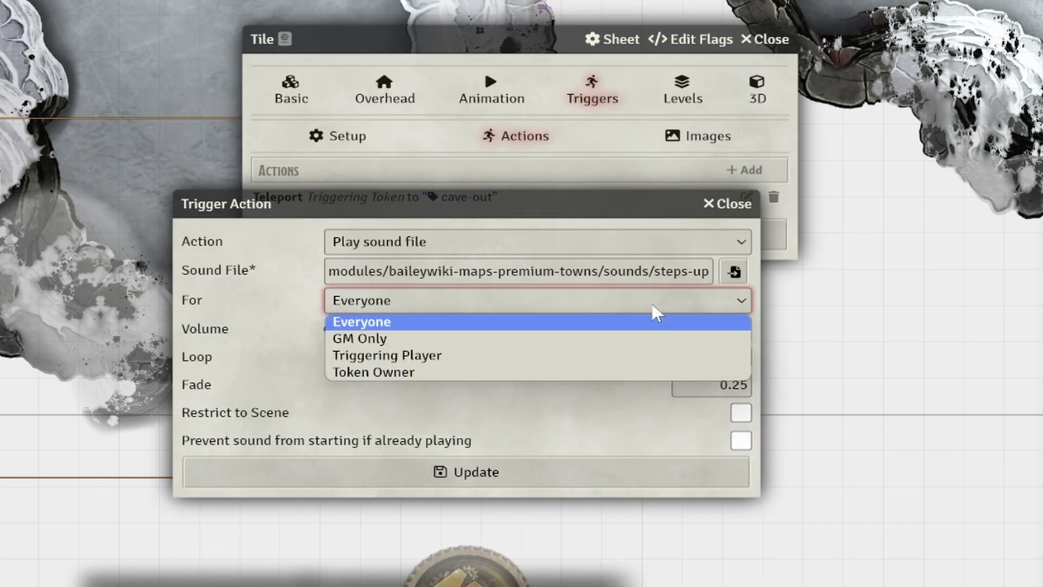
click(571, 359)
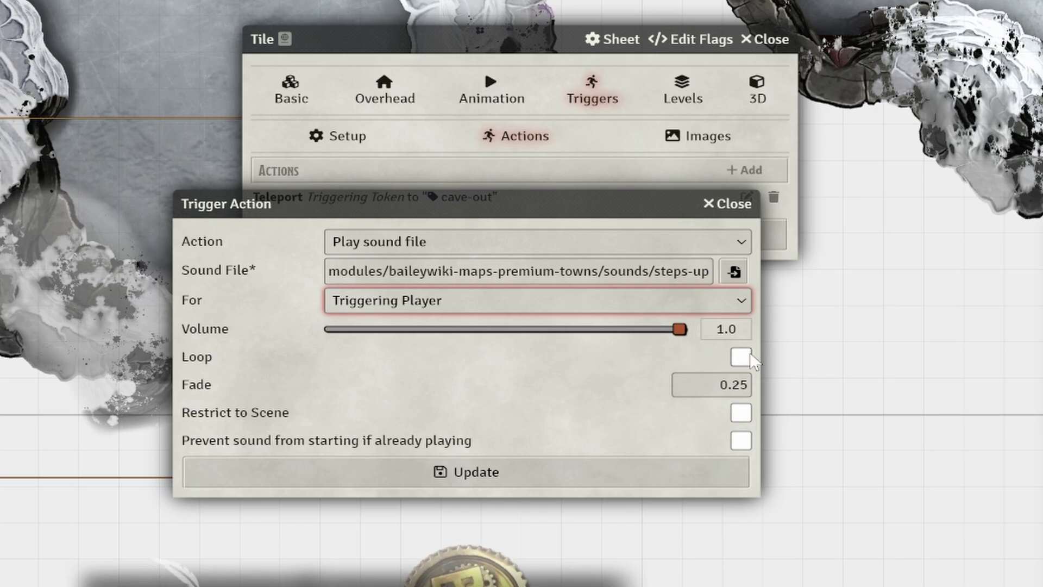
click(741, 414)
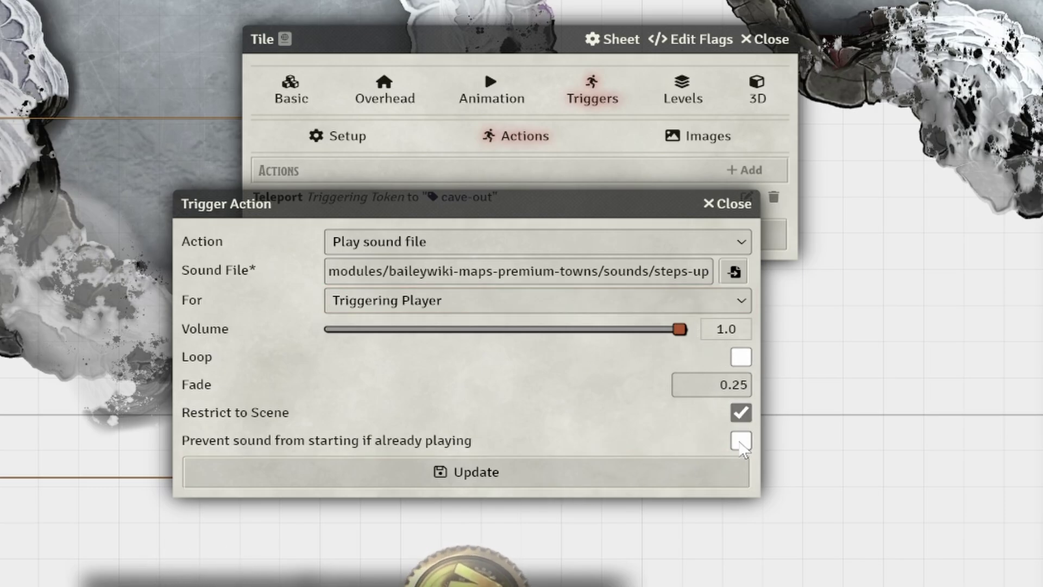
click(501, 482)
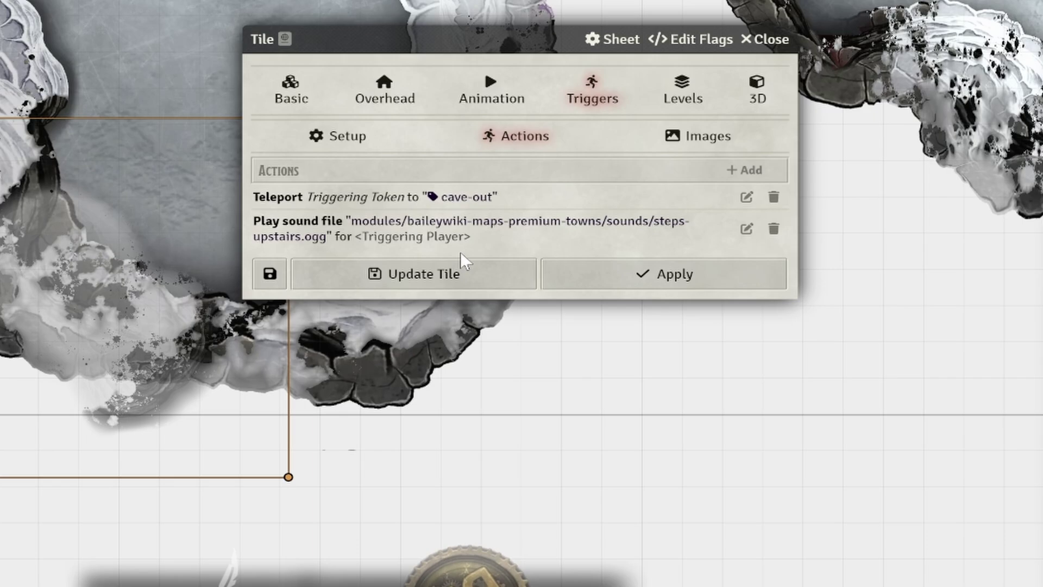
click(451, 275)
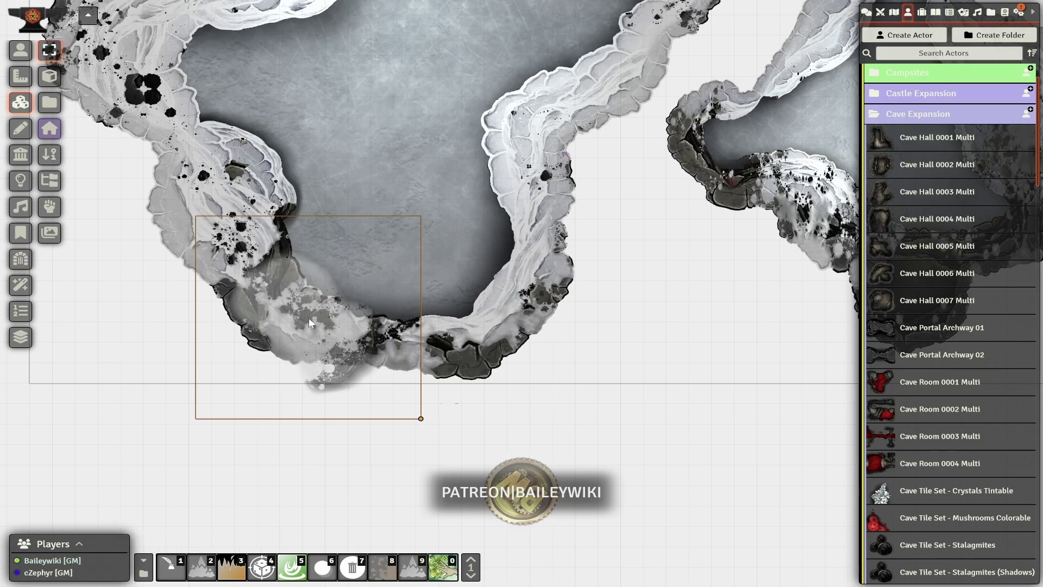
Step: Copy the cave-in tile's Controlled By, When, Trigger using image instead of border, and Actions settings with Mass Edit
click(181, 561)
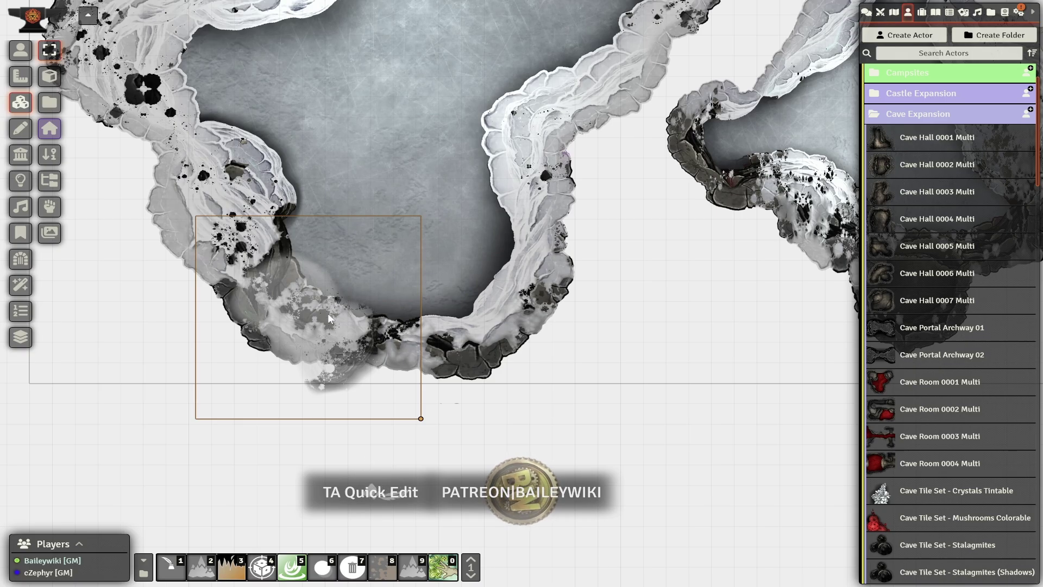
key(shift+c)
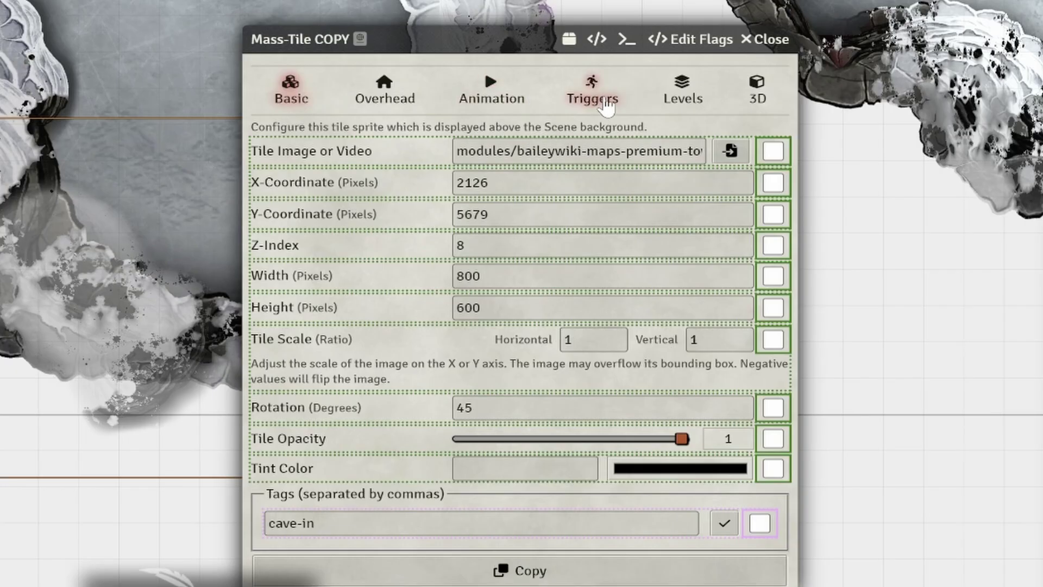
click(592, 200)
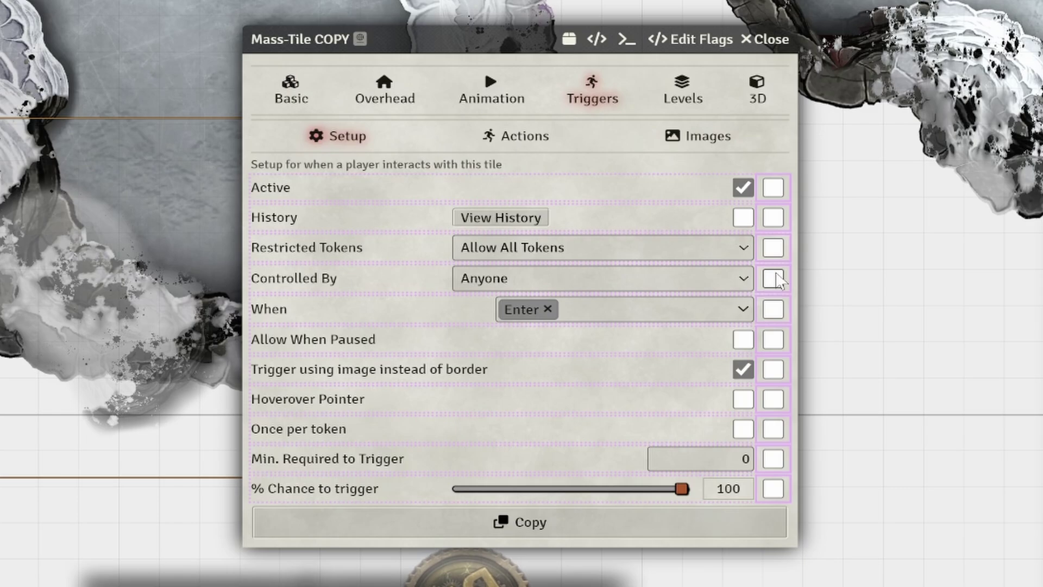
click(774, 279)
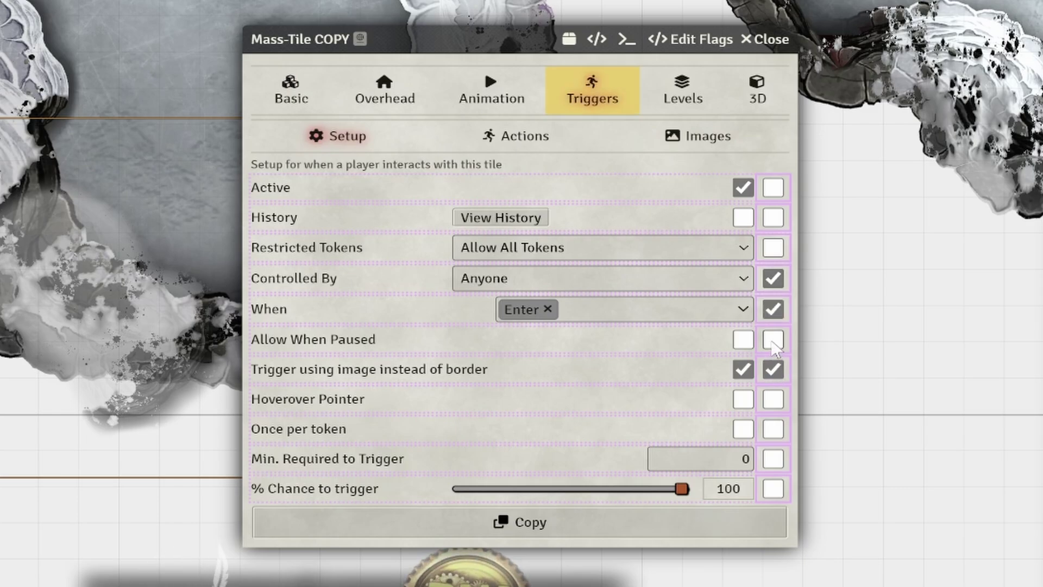
click(517, 136)
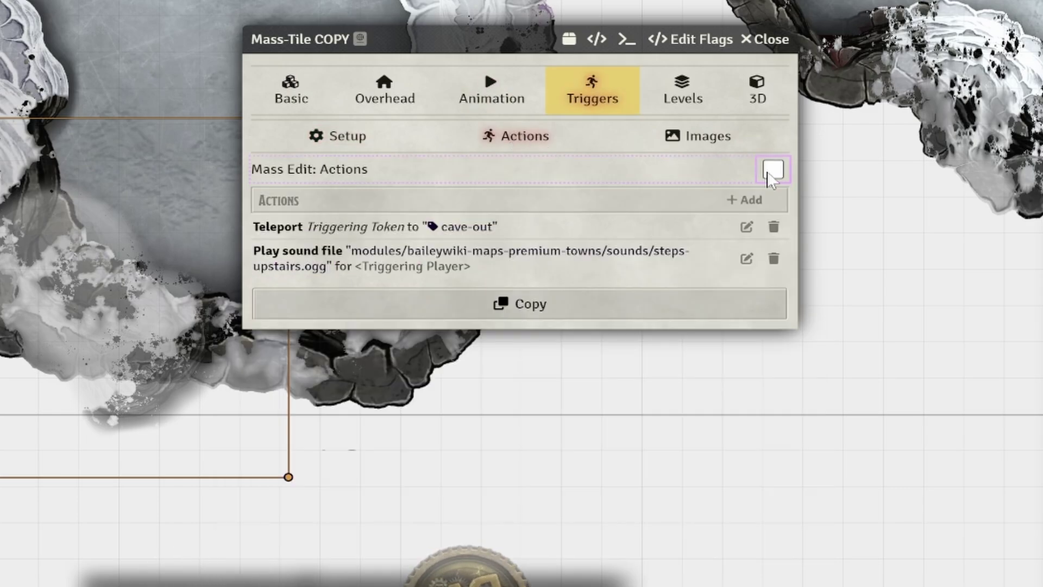
click(656, 299)
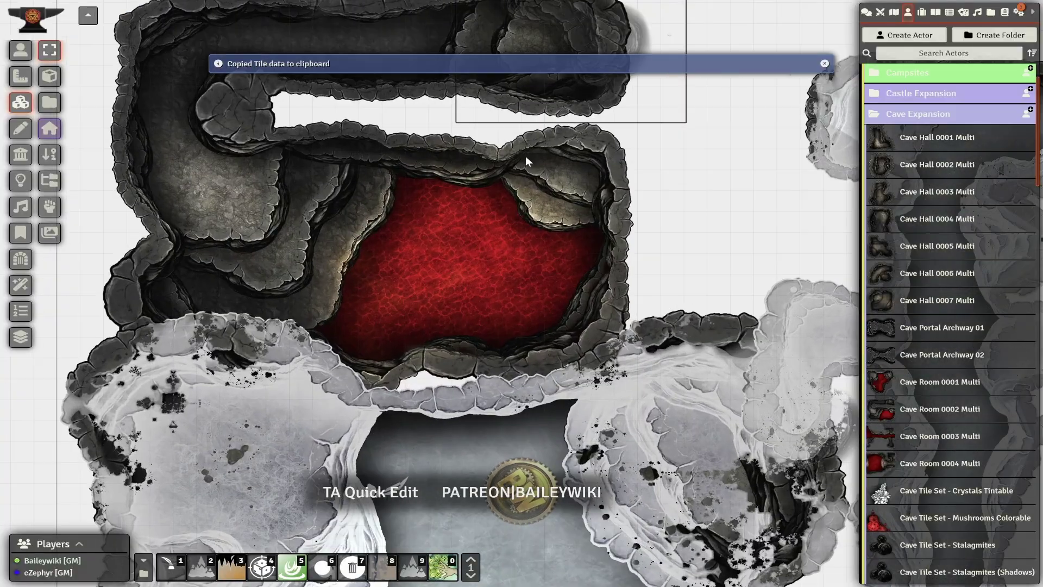
Step: Paste the copied trigger data onto the cave-out archway tile at the end of the dark corridor
drag(526, 156, 503, 330)
scroll(503, 329, up, 5)
click(576, 175)
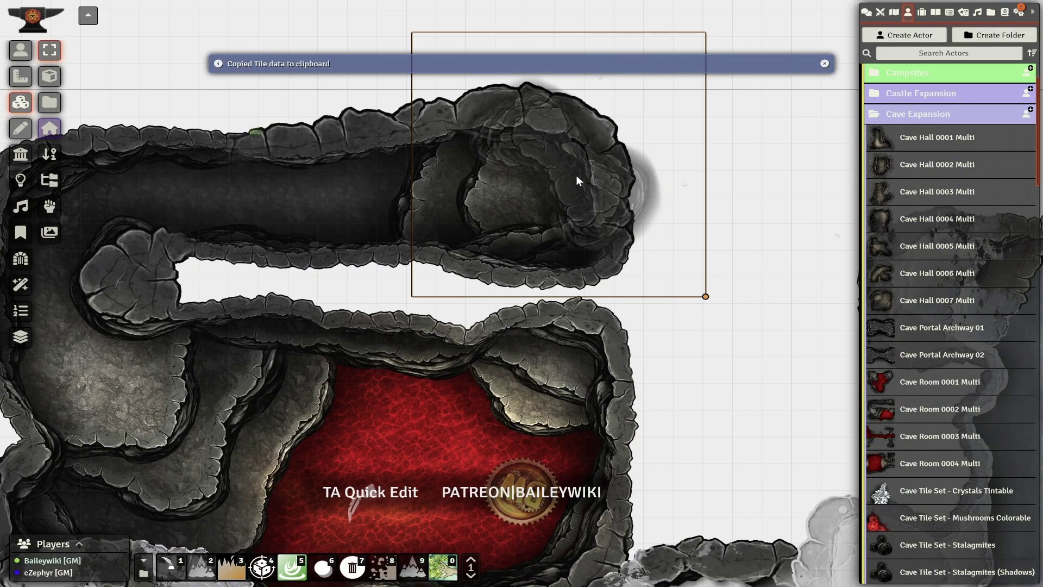
key(ctrl+v)
Step: Change the cave-out archway tile's Teleport destination tag to cave-in and update the tile
double_click(575, 174)
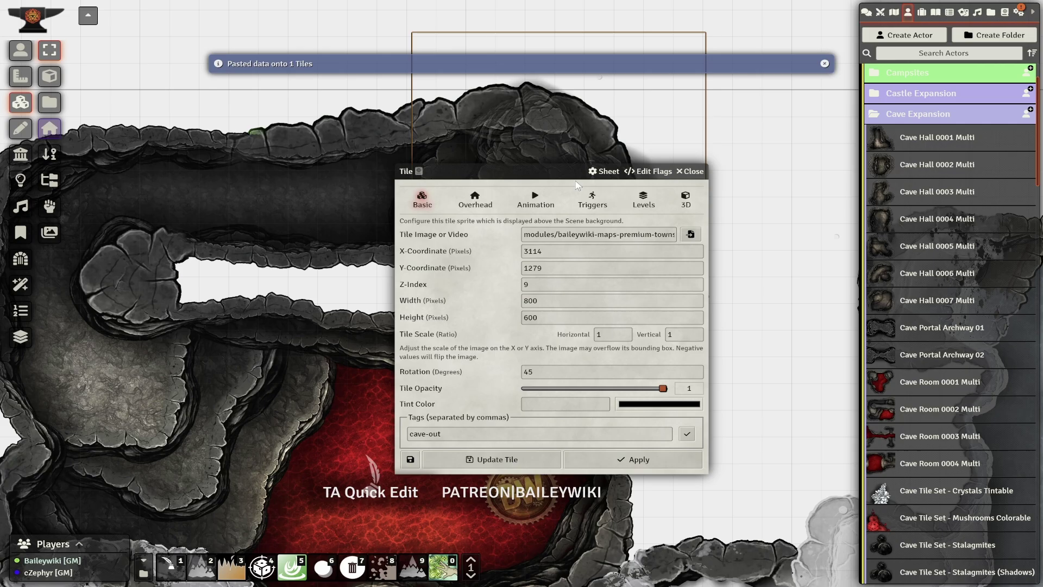
click(592, 199)
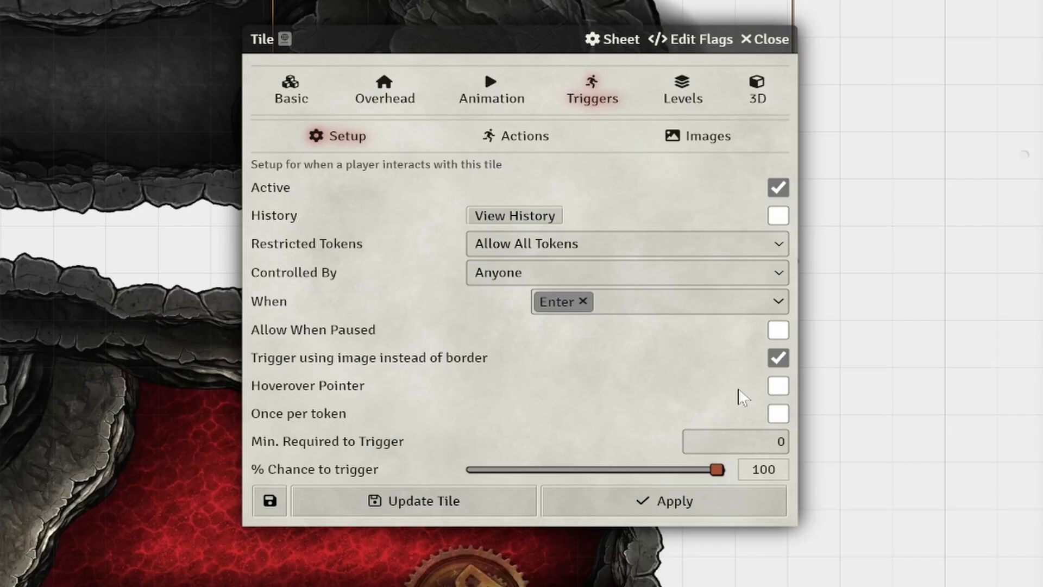
click(524, 133)
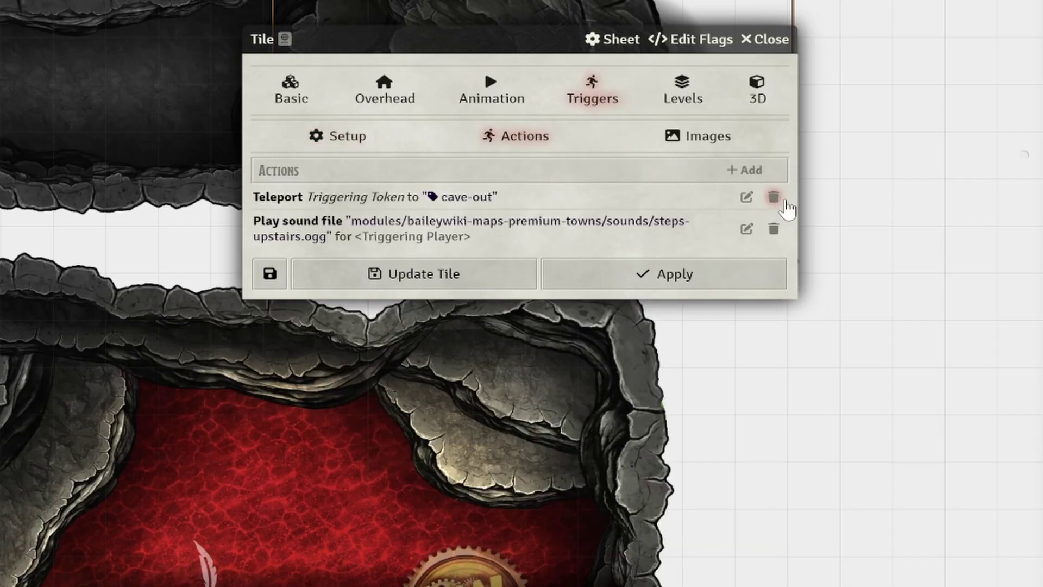
click(746, 196)
click(720, 304)
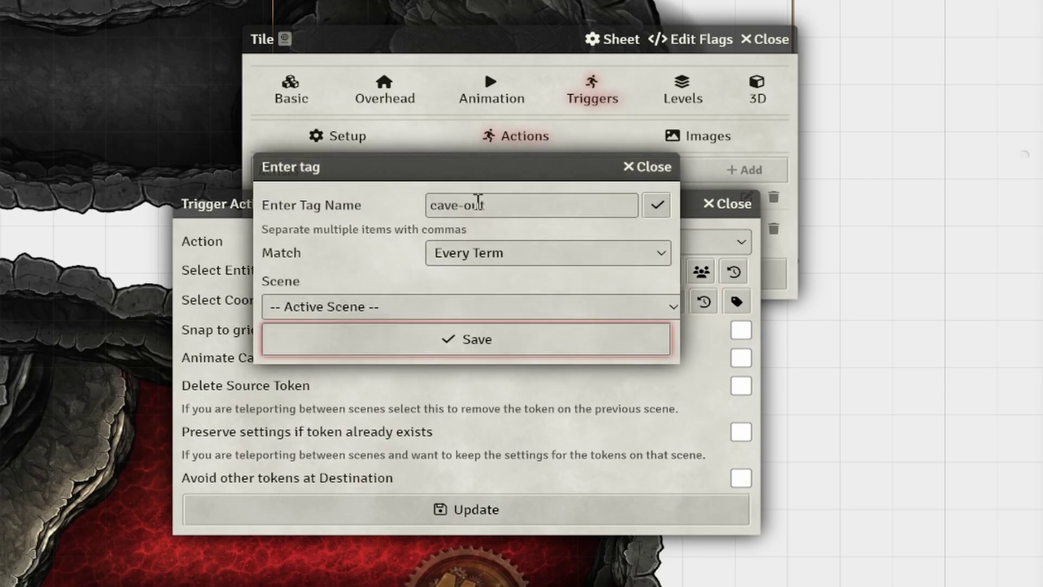
drag(477, 205, 556, 210)
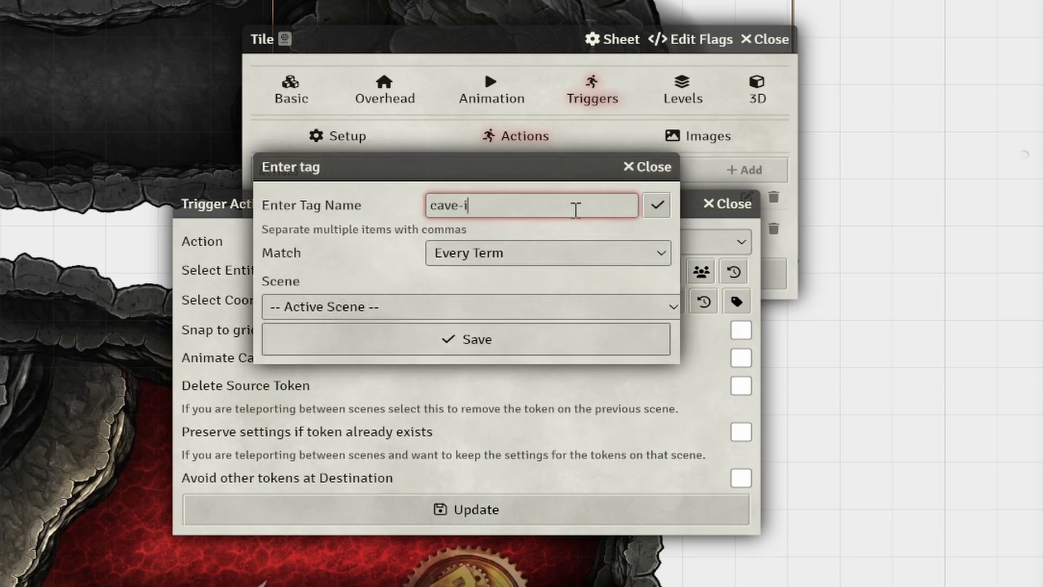
text(in)
click(491, 341)
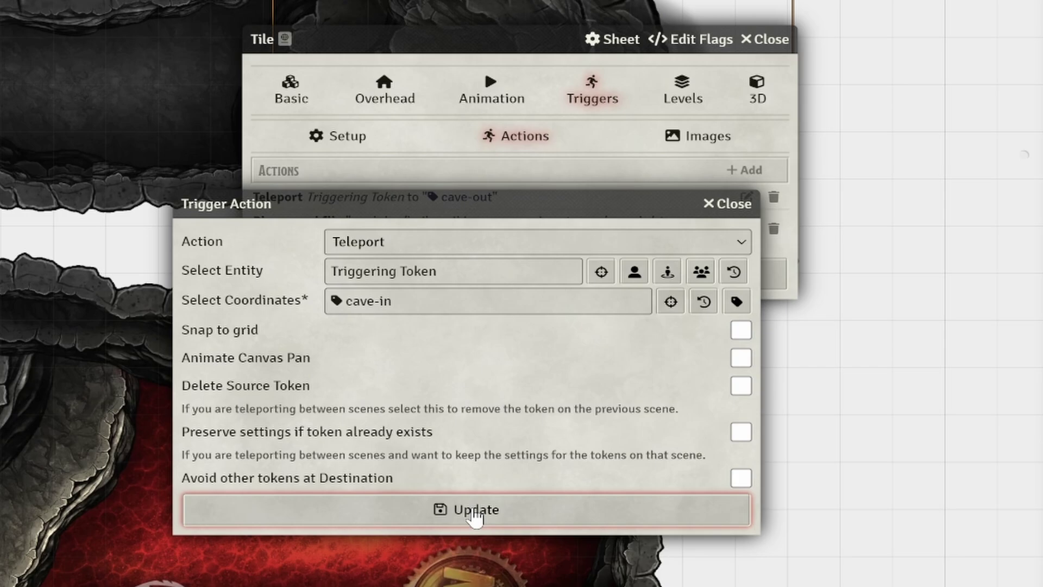
click(478, 511)
click(483, 278)
Step: Search the actors for "vis" and place a test with vision token in the large ice-floored room near the cave-in archway
scroll(478, 269, down, 7)
drag(644, 394, 692, 7)
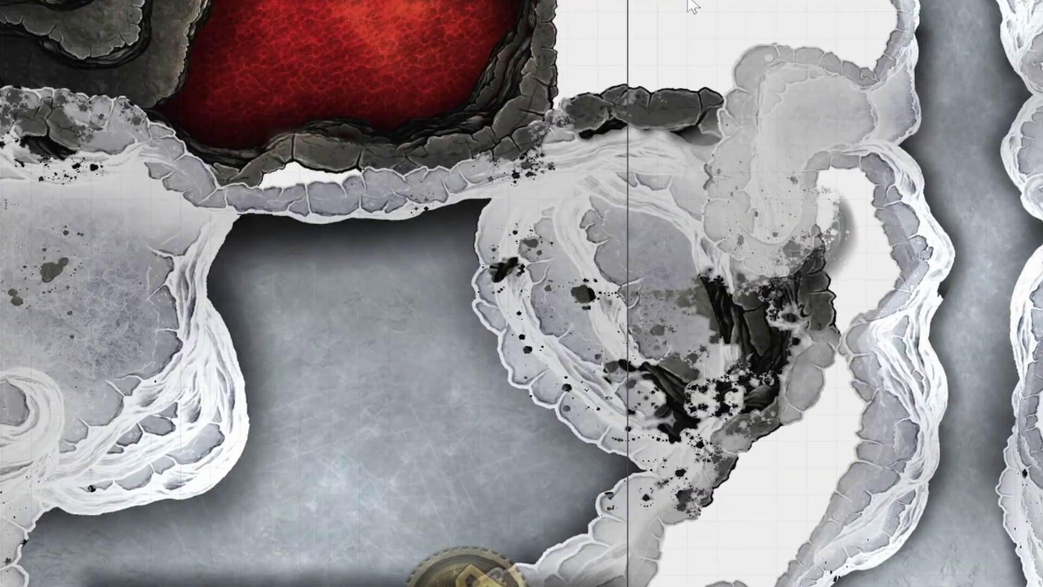
drag(645, 489, 574, 35)
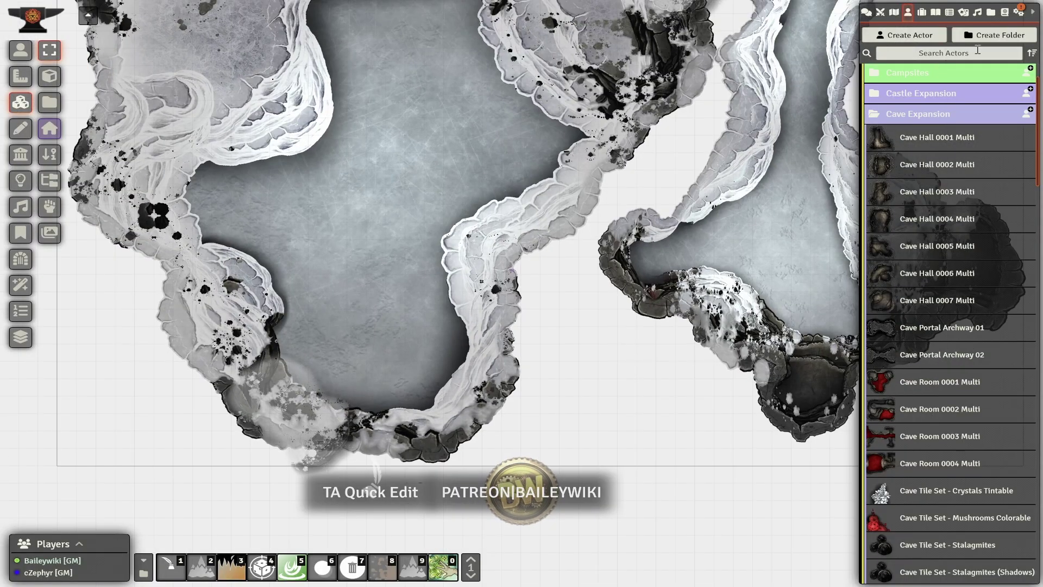
click(980, 53)
text(vis)
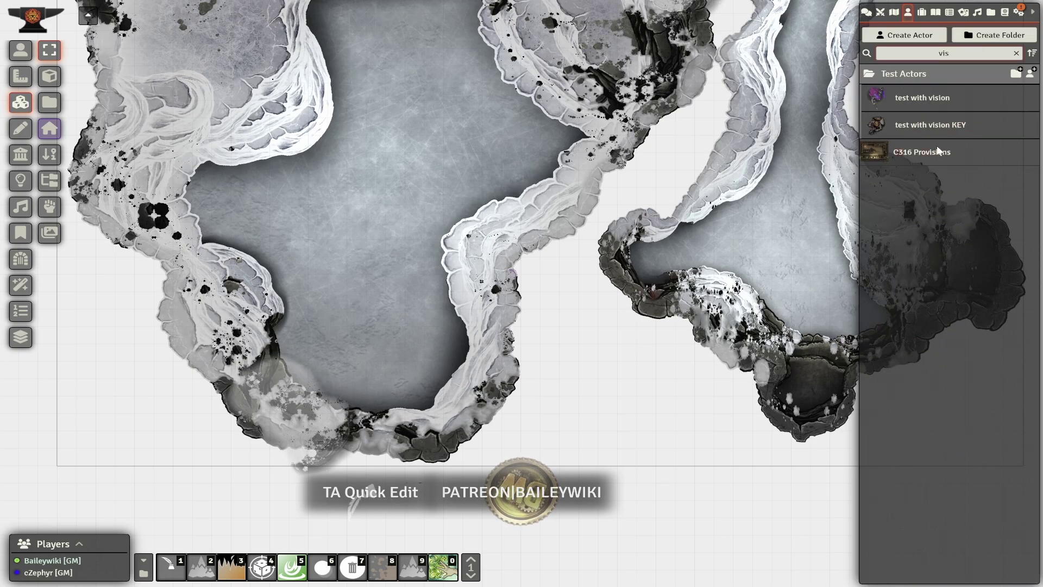
drag(585, 286, 584, 283)
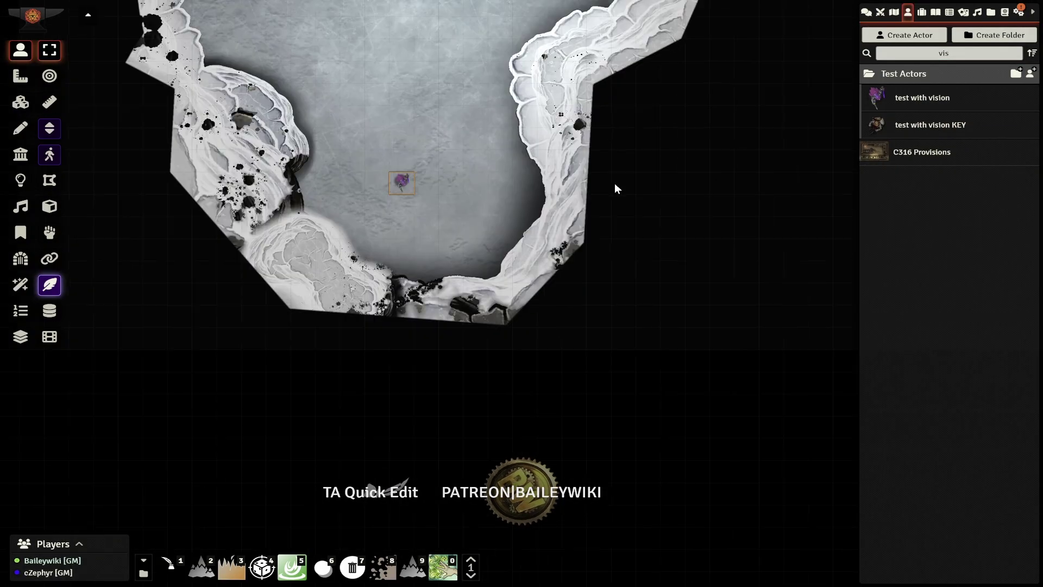
Step: Move the test token into the snowy cave-in archway to test the teleport trigger
key(Left)
key(Left)
key(Left)
key(Left)
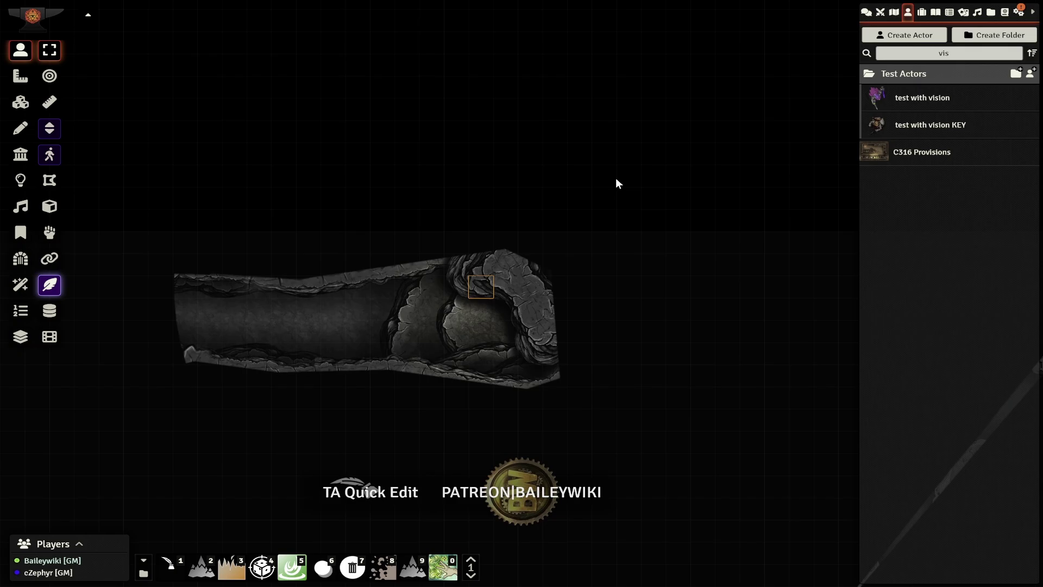
Step: Walk the teleported test token away from the cave-out archway along the dark corridor
key(Up)
key(Right)
key(Right)
key(Right)
key(Right)
key(Down)
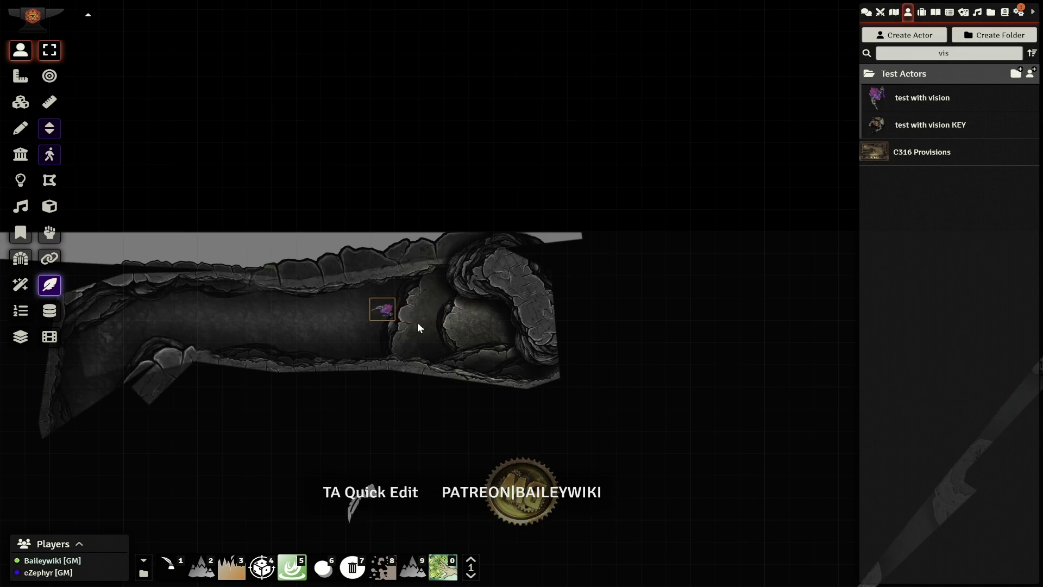
Step: Switch the red pool tile in the cave room to its lava variant and delete the TokenMagic filters on it
click(21, 103)
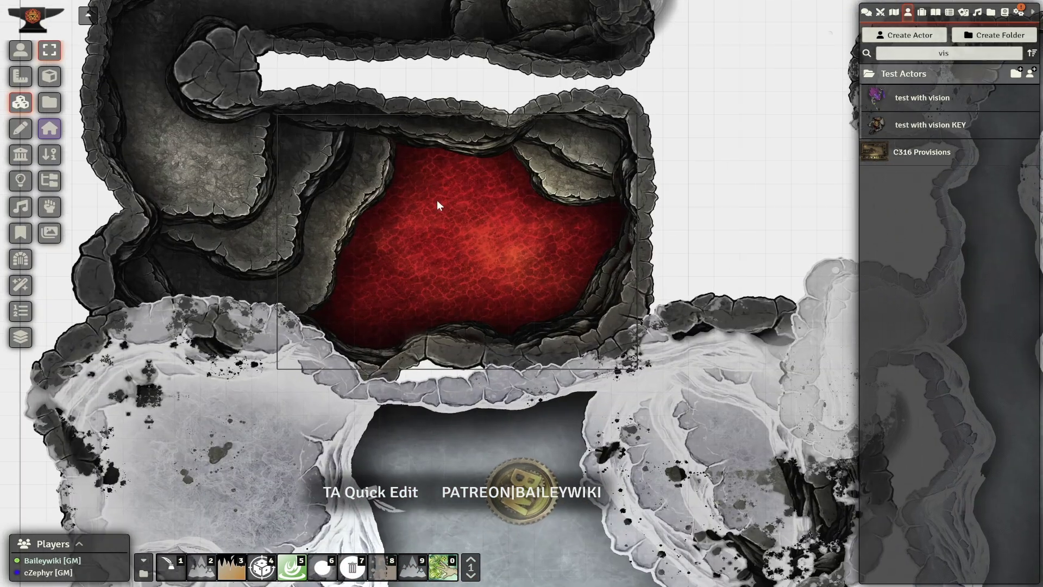
right_click(436, 200)
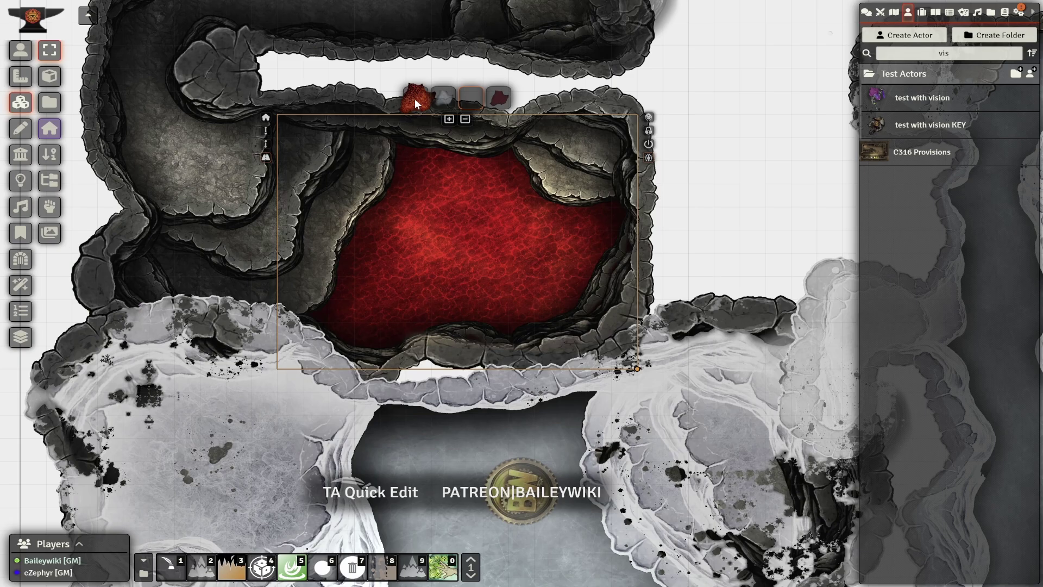
click(415, 99)
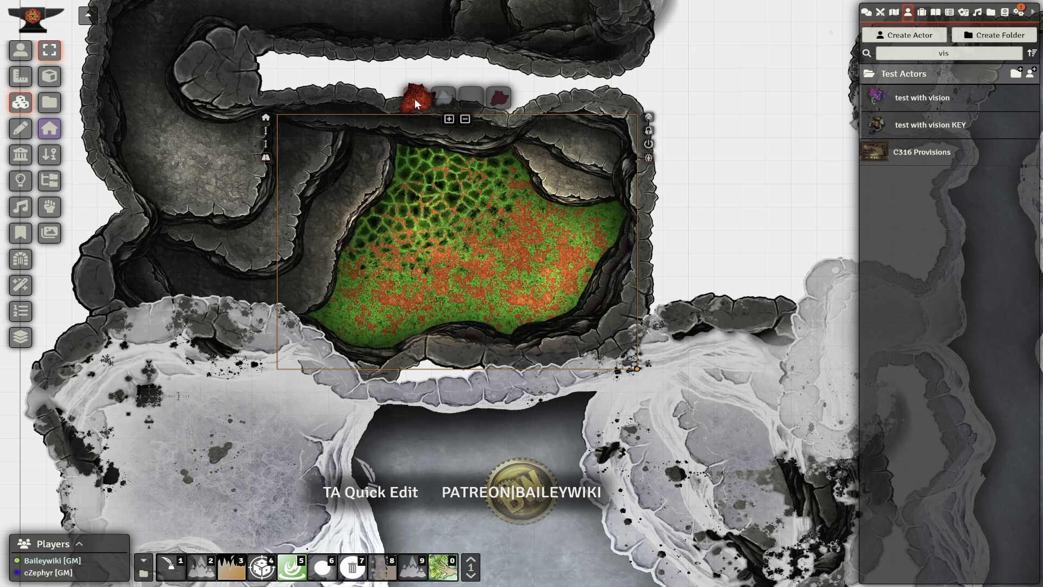
click(352, 568)
scroll(359, 379, up, 5)
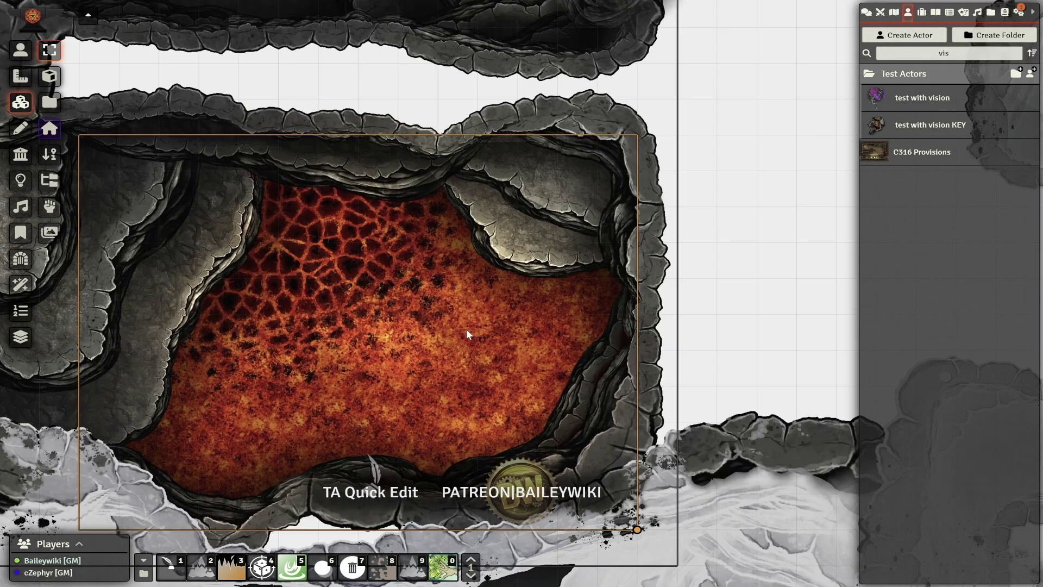
right_click(327, 254)
click(423, 331)
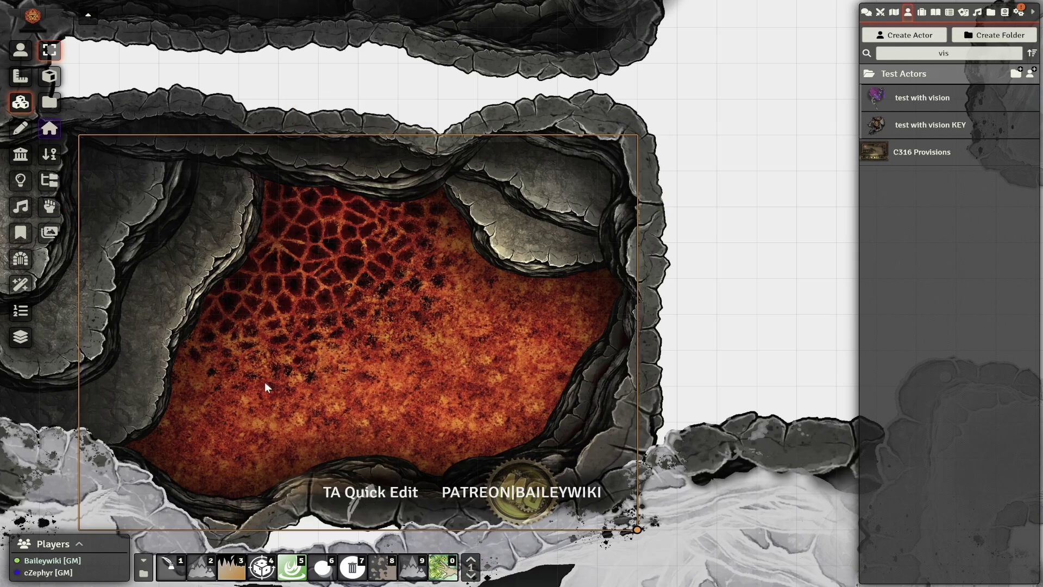
Step: Search the macros directory for "water"
click(144, 573)
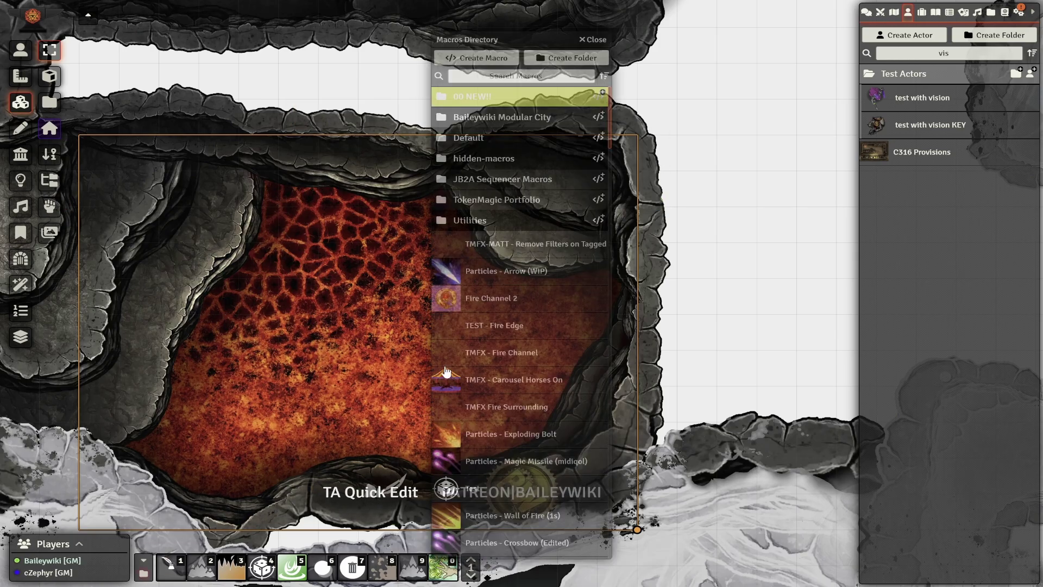
text(water)
scroll(521, 163, down, 10)
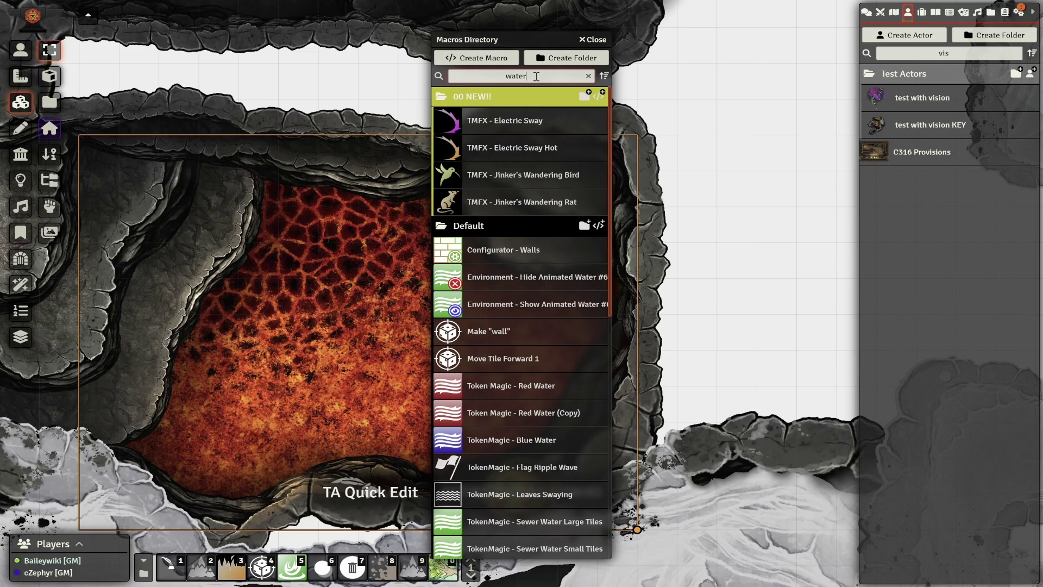
Step: Try the Token Magic - Red Water macro on the lava tile, then delete the tile's filters
click(531, 175)
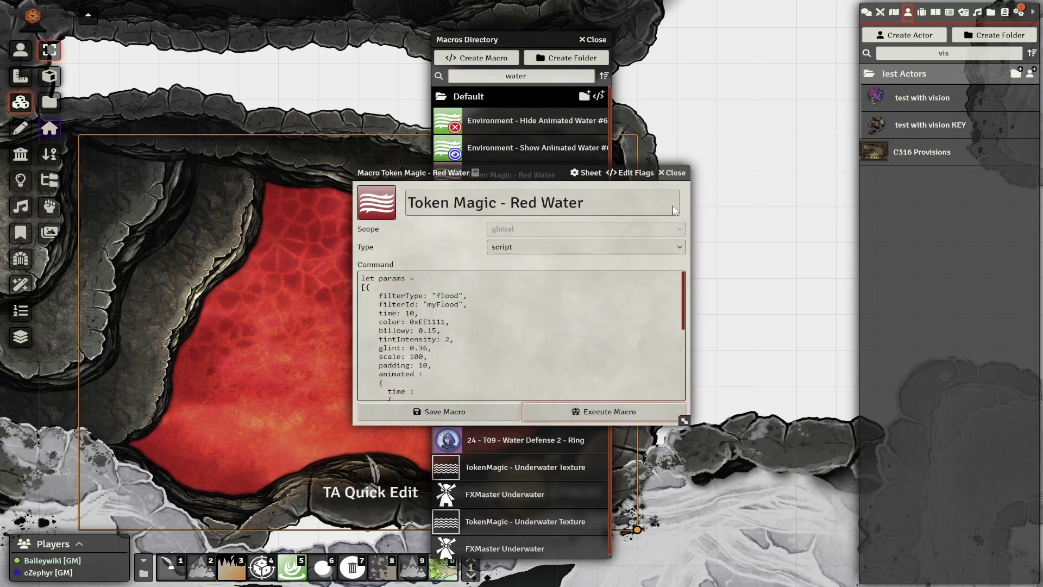
click(673, 172)
scroll(337, 279, up, 2)
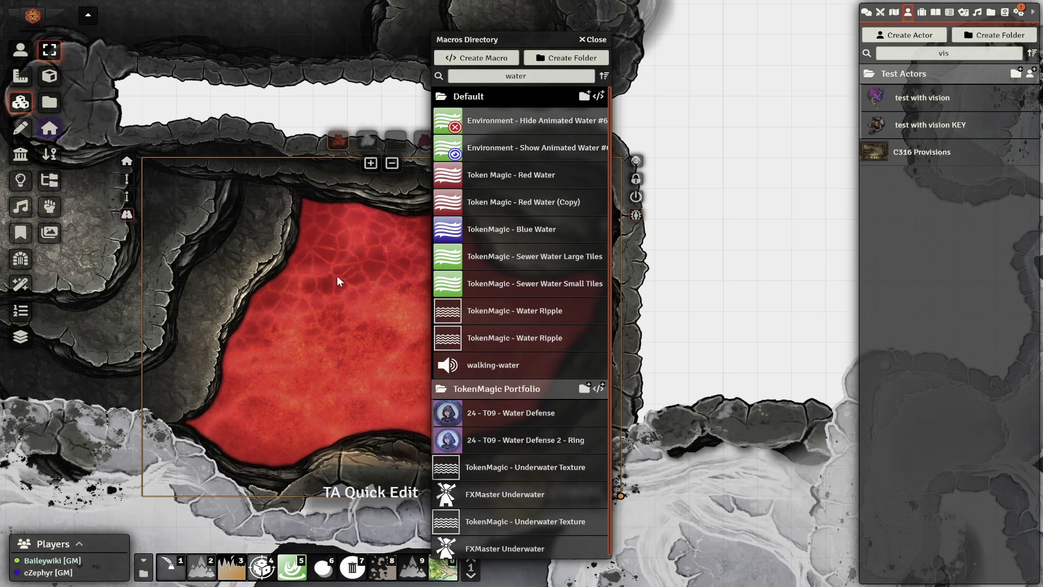
click(353, 567)
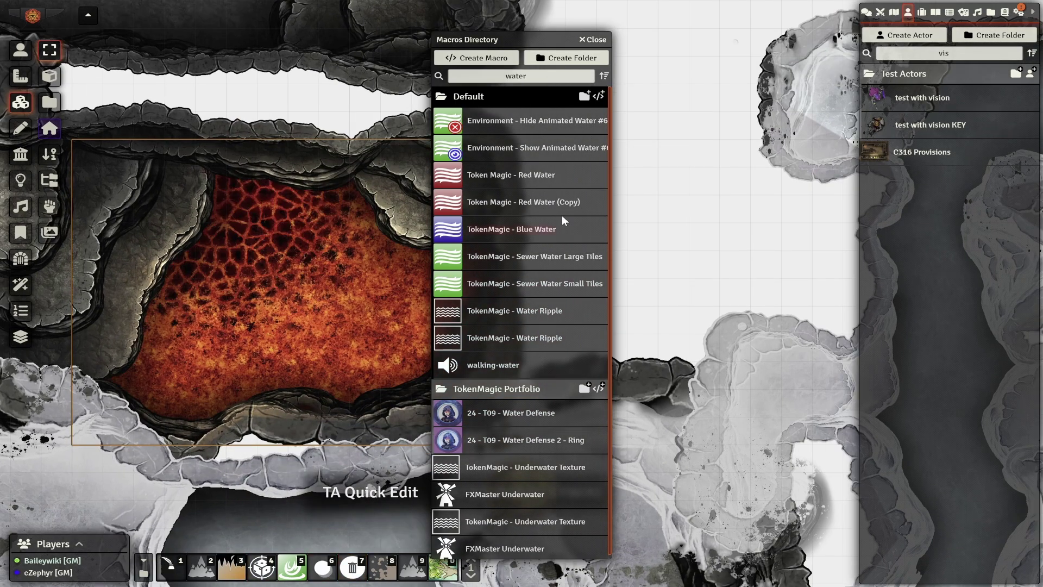
Step: Try the Red Water (Copy) and Water Ripple macros on the lava tile, deleting the tile's filters in between
click(549, 204)
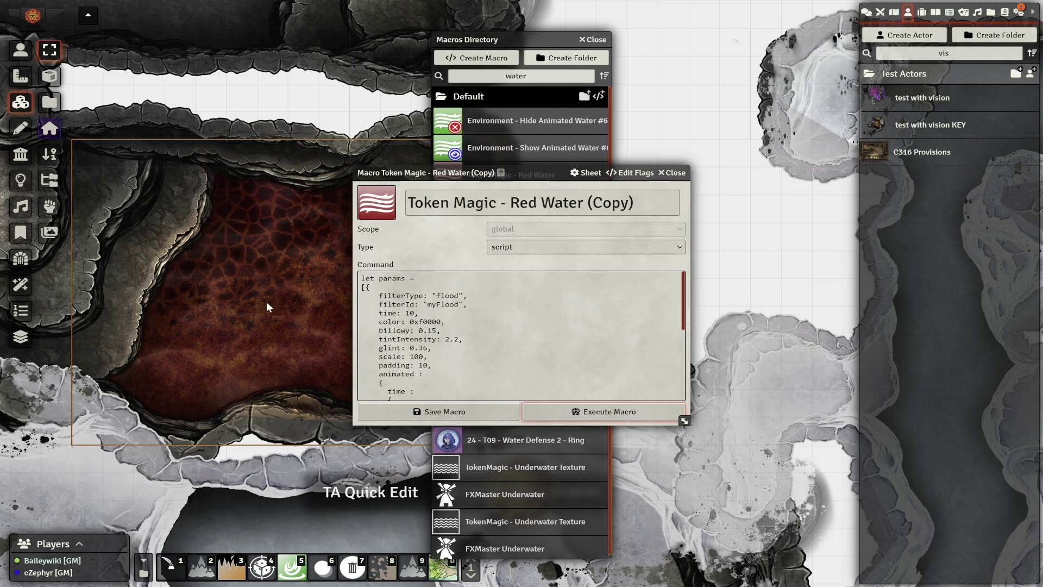
drag(411, 174, 660, 132)
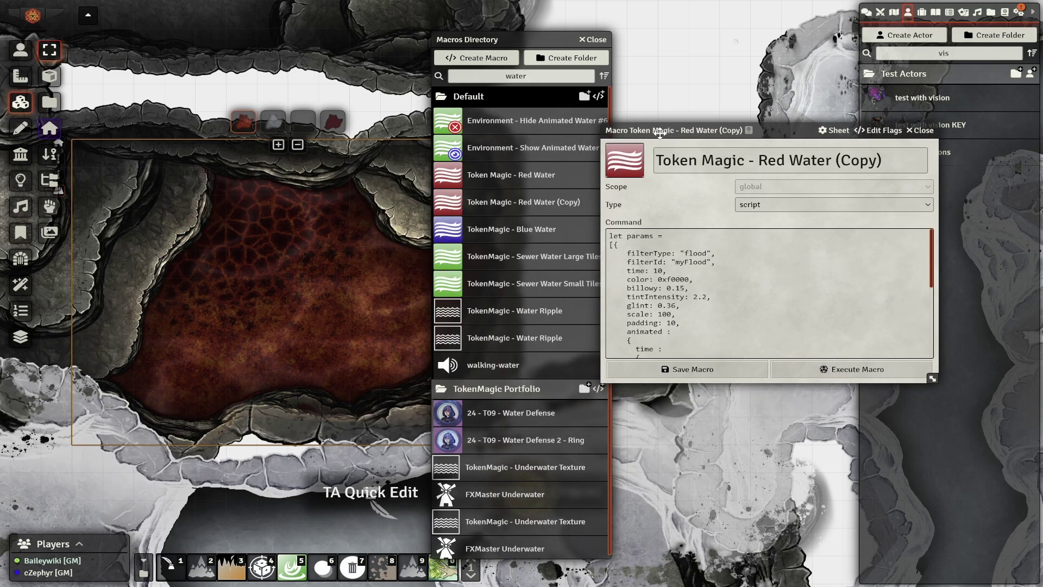
click(923, 131)
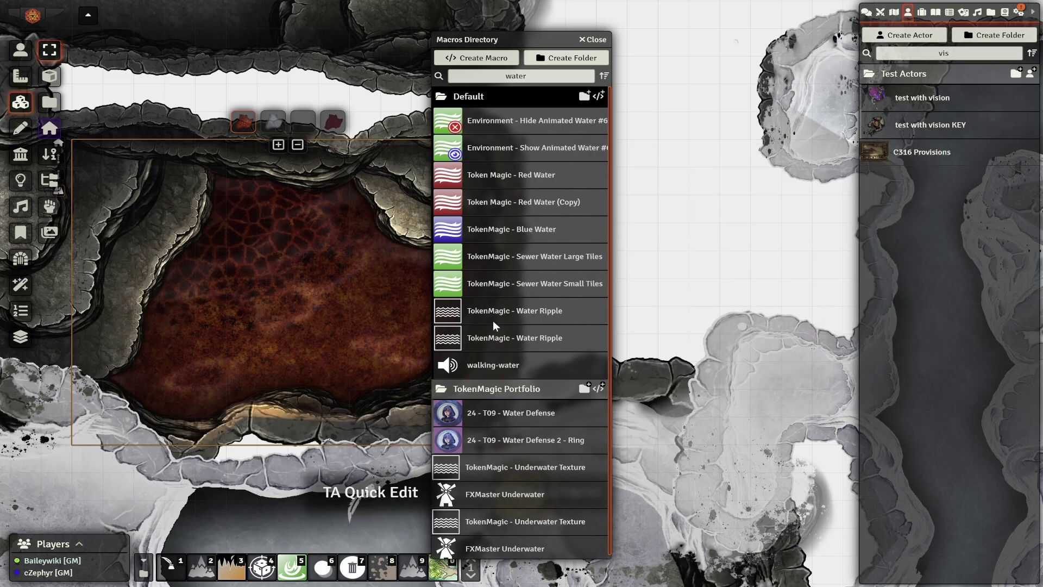
click(353, 568)
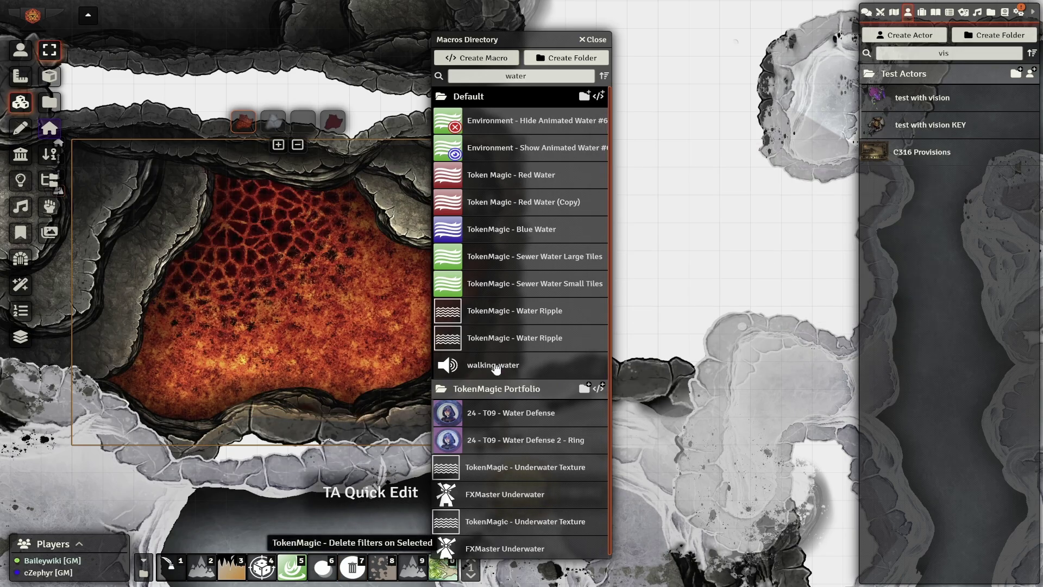
click(525, 313)
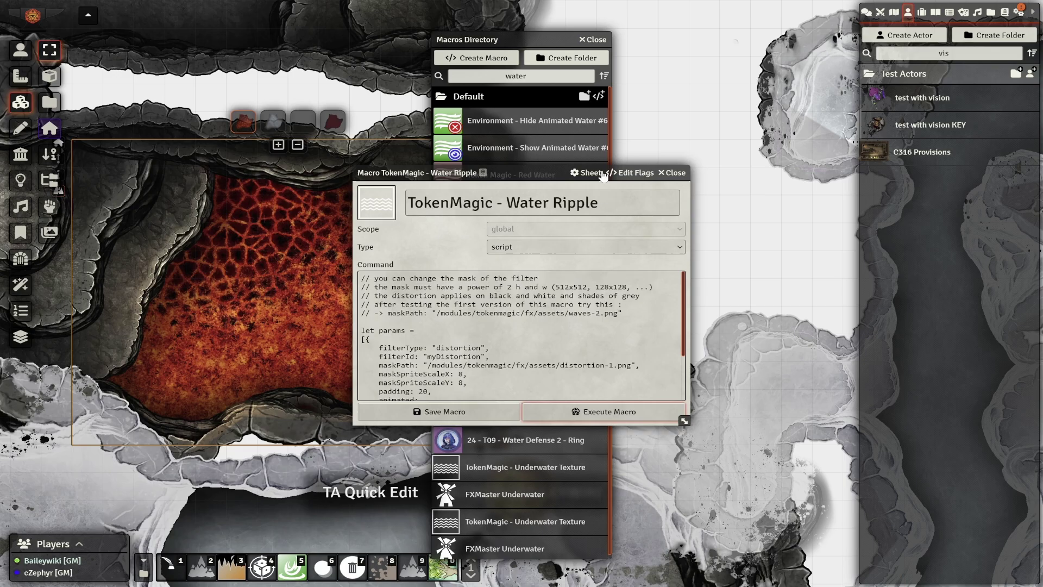
key(Escape)
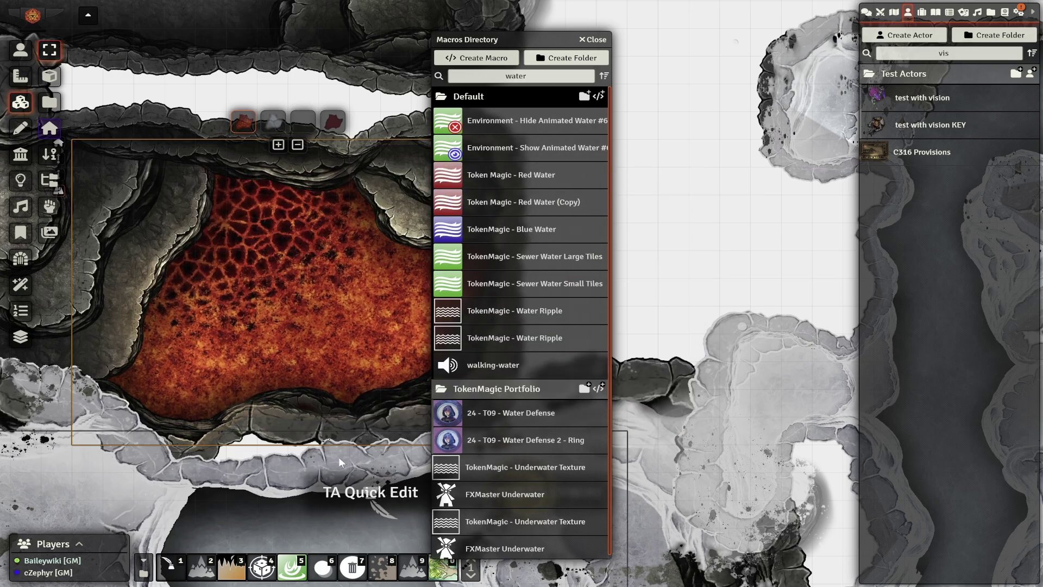
Step: Set tintIntensity to .2 in the Token Magic - Red Water macro and execute it on the lava tile
scroll(323, 379, up, 4)
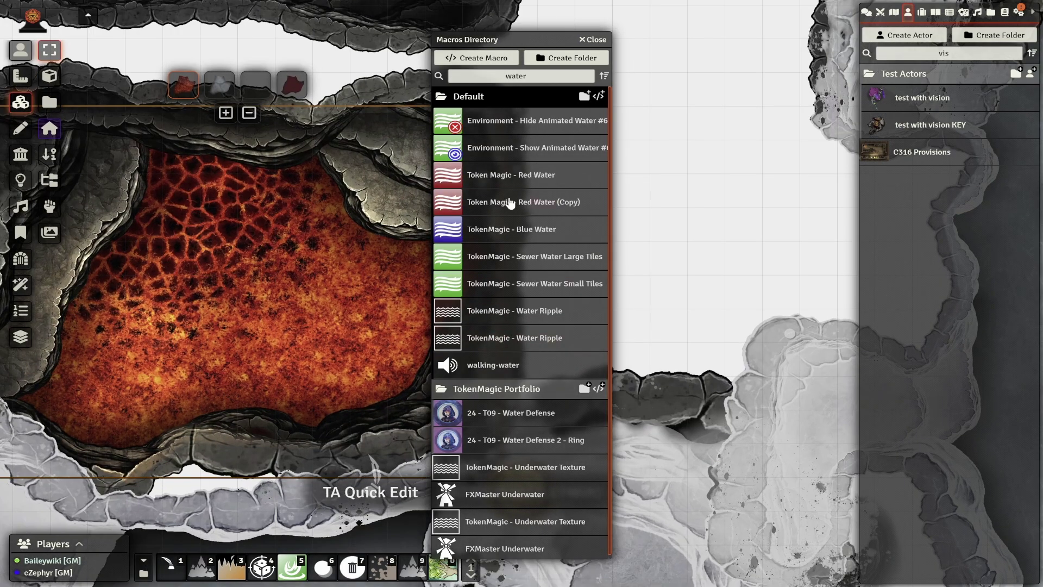
click(540, 172)
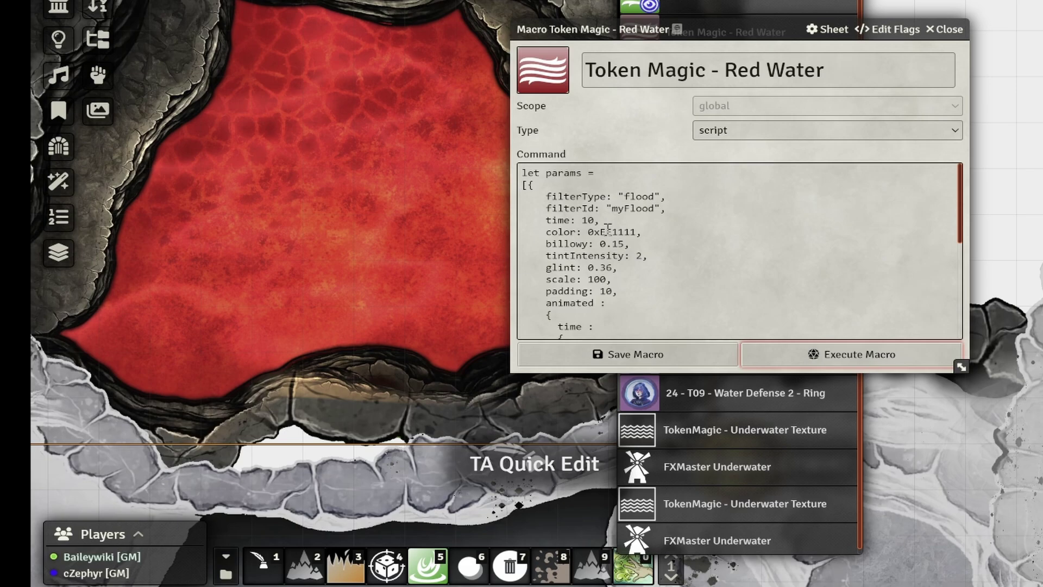
double_click(640, 254)
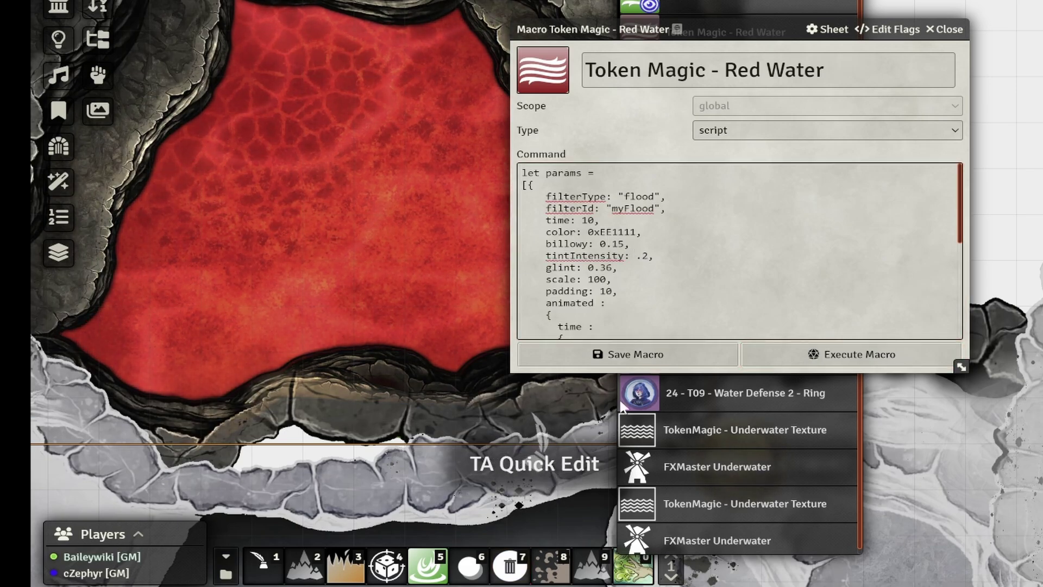
click(791, 354)
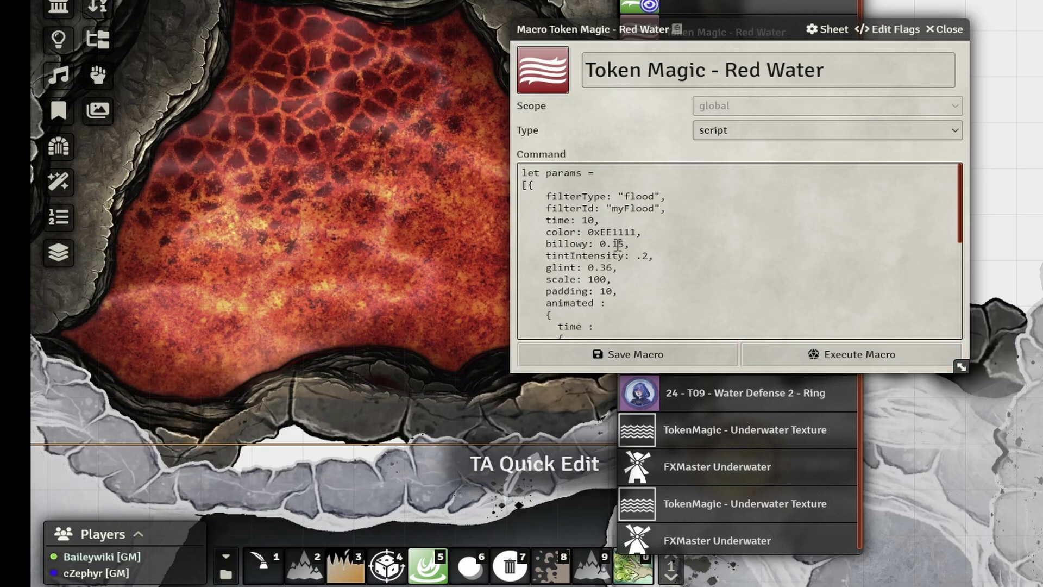
Step: Change the Red Water macro's glint to 0.036, execute it on the lava tile and save the macro
click(600, 266)
text(3)
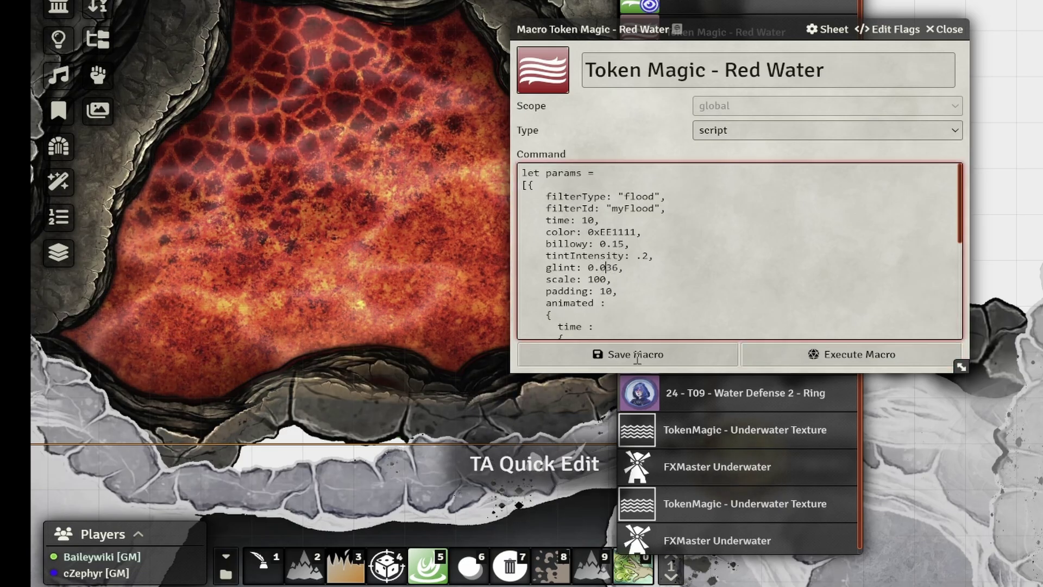
click(863, 363)
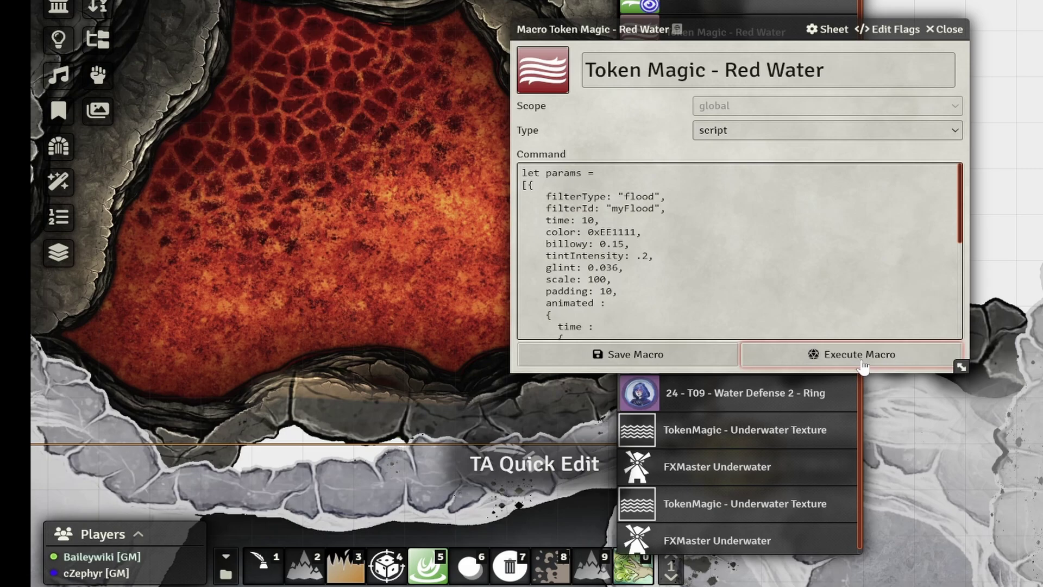
click(640, 360)
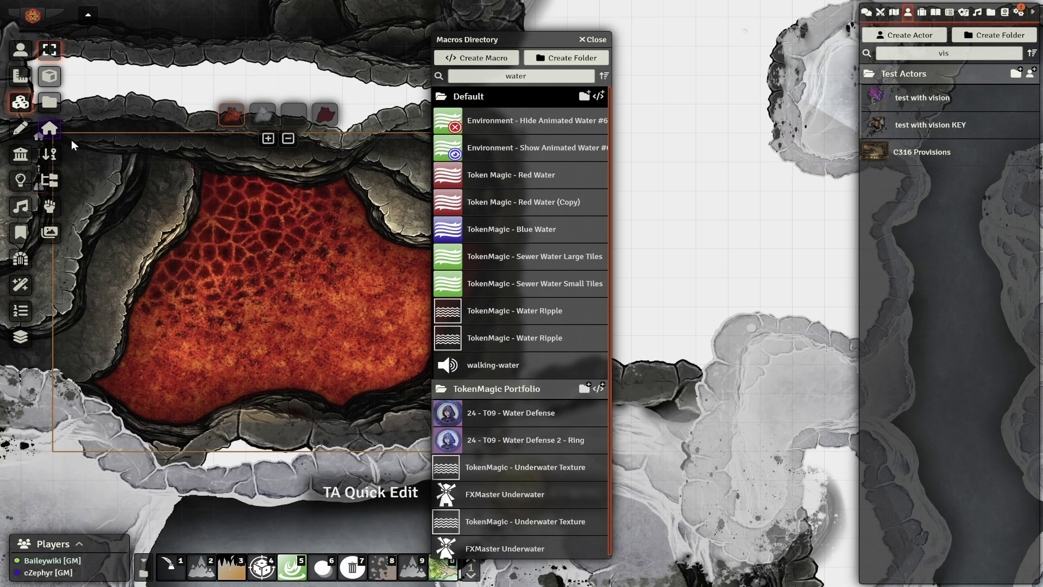
Step: Open the ambient light in the lava pool for editing and set its color intensity to 0.8
click(23, 178)
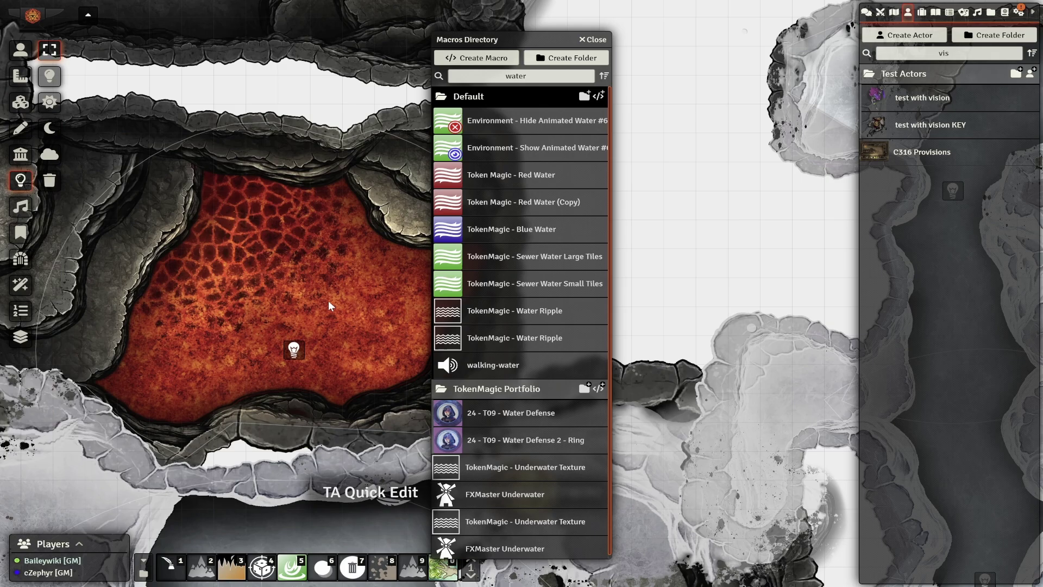
double_click(294, 352)
click(649, 379)
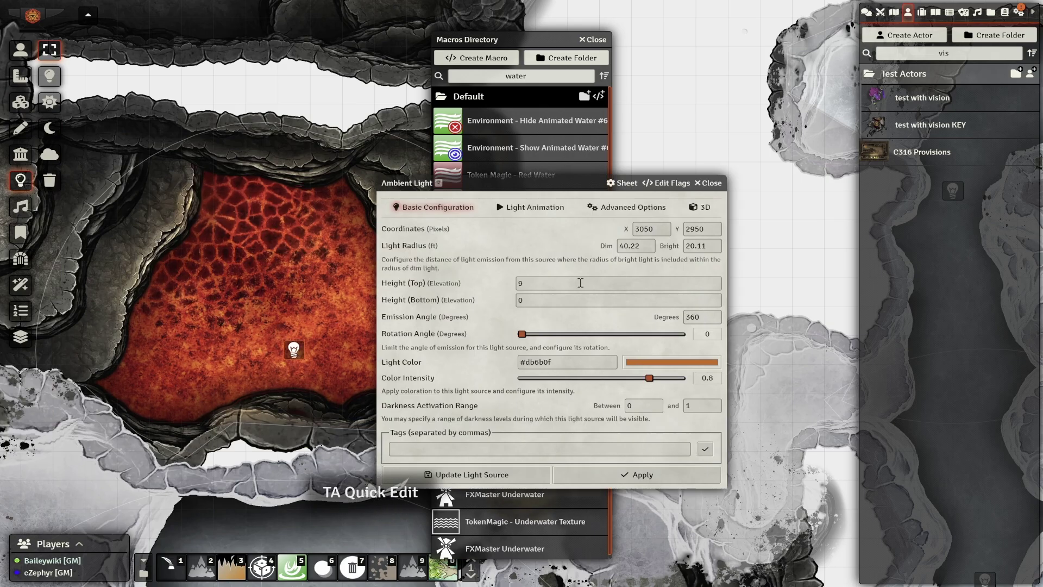
Step: Set the lava light's saturation to 0.45 and contrast to 0.65 in its advanced options
click(544, 211)
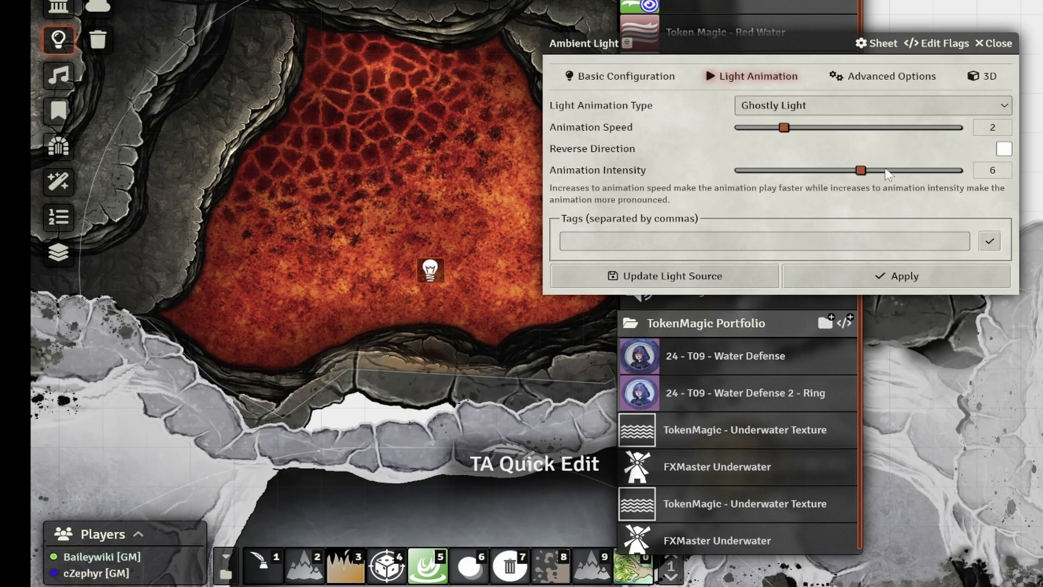
click(891, 77)
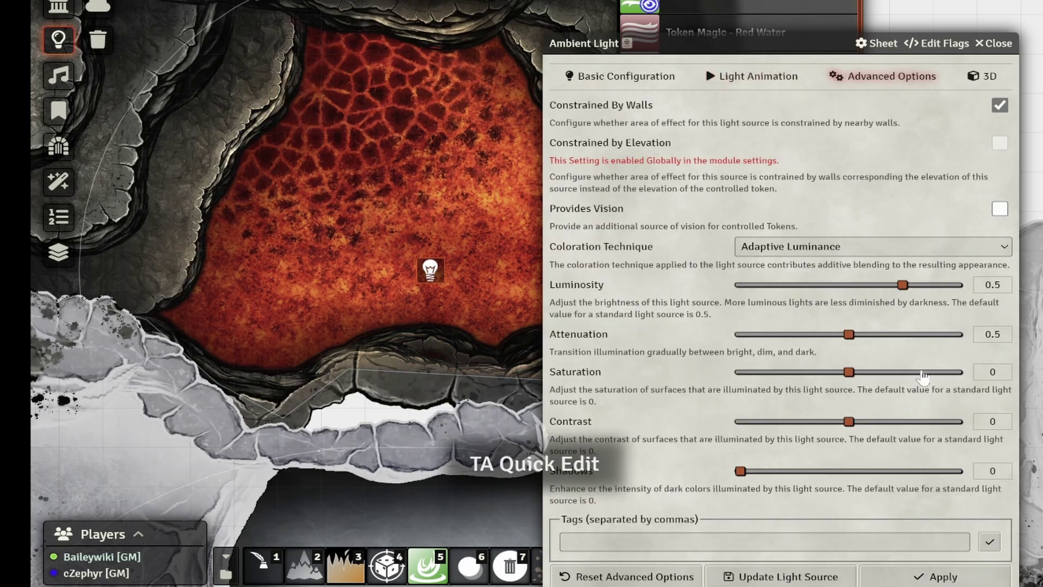
click(923, 373)
click(897, 372)
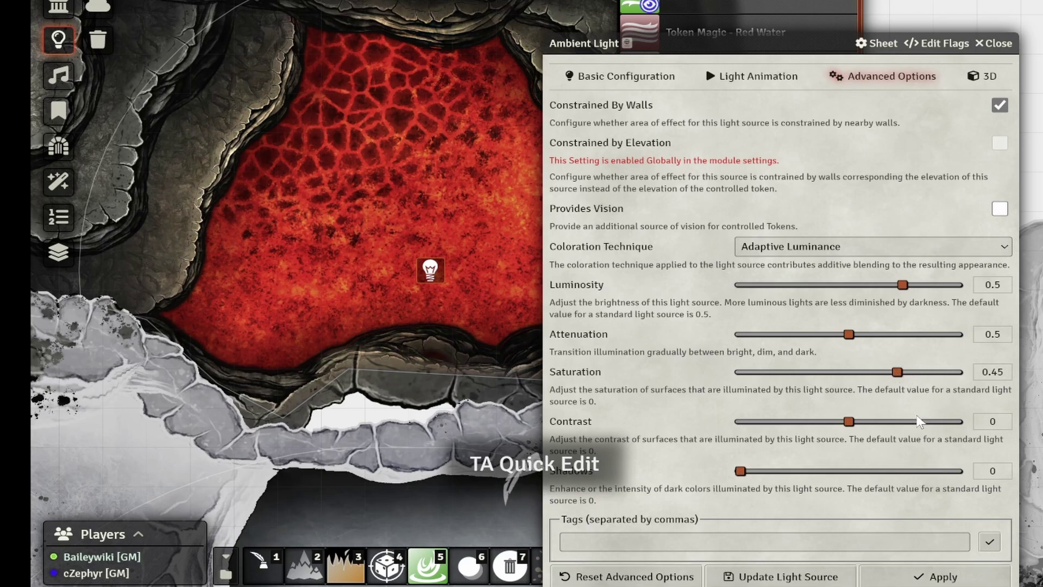
click(920, 422)
Step: Set the lava light's dim radius to 80 ft and apply the change to the light
click(627, 76)
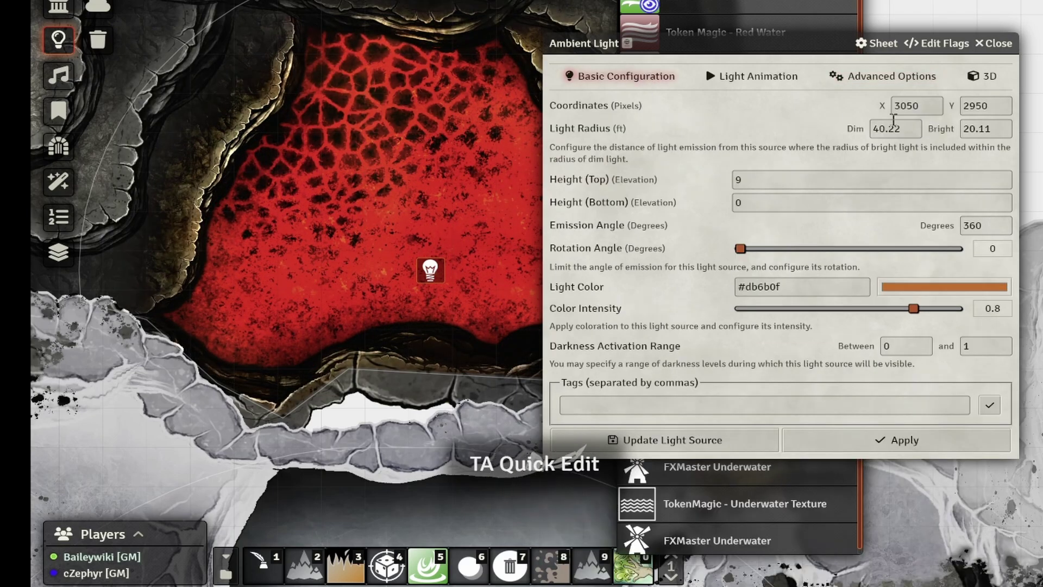
click(896, 129)
text(80)
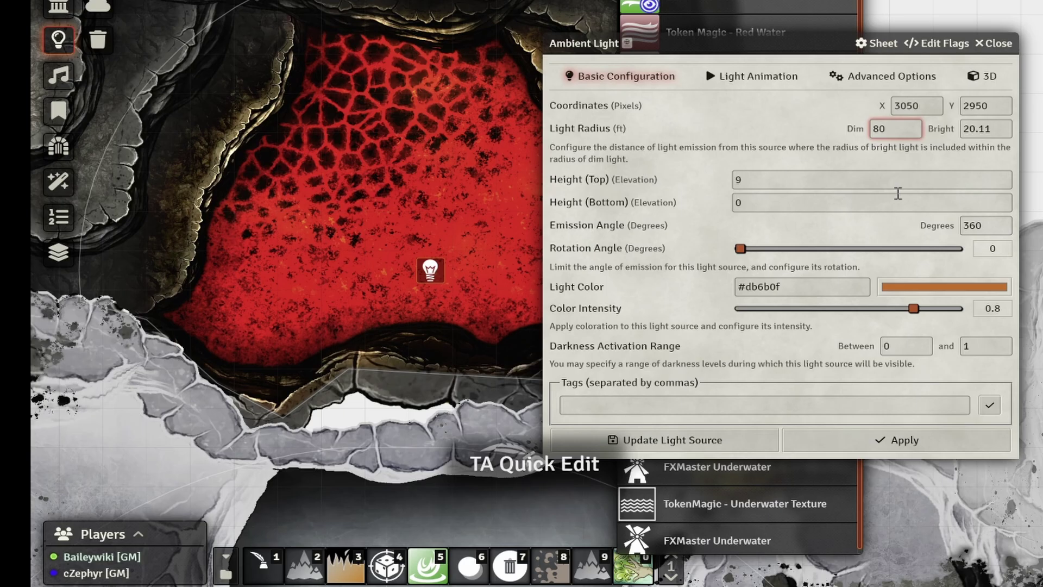
key(Tab)
click(739, 444)
Step: Move the ambient light slightly up and left within the lava pool
scroll(554, 272, down, 6)
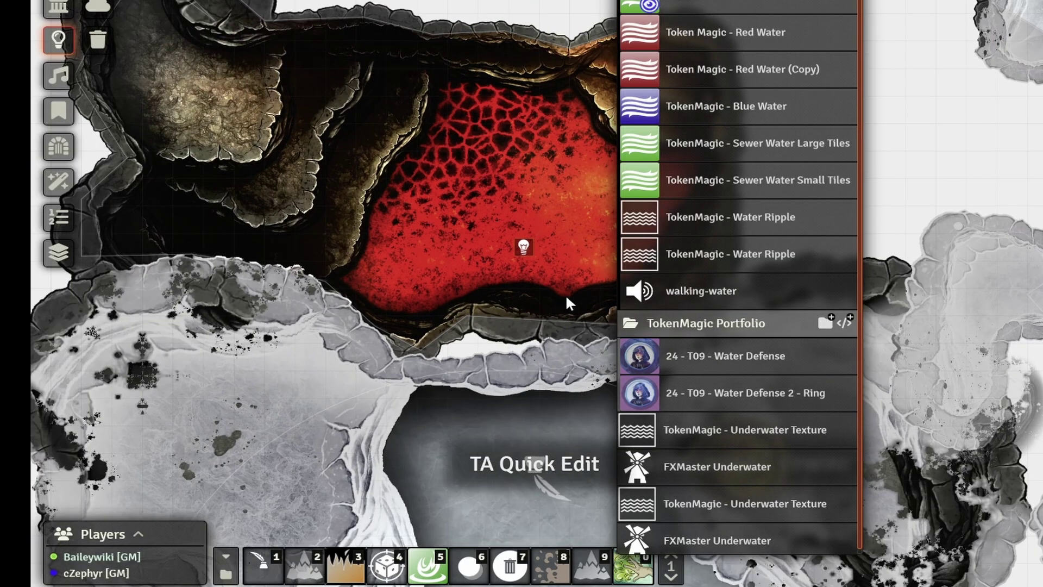
drag(565, 295, 500, 295)
drag(454, 246, 429, 220)
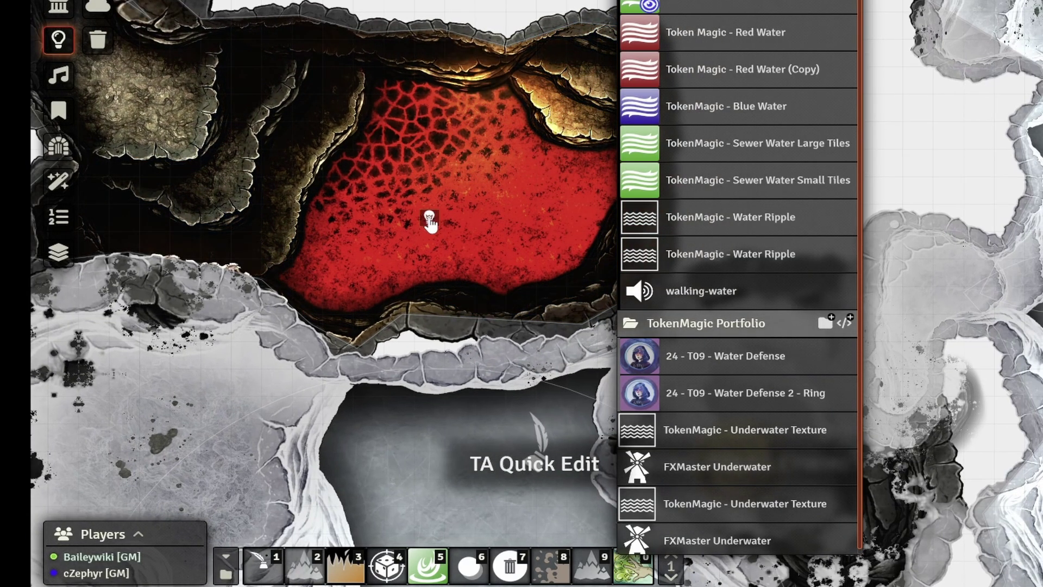
Step: Lower the lava light's saturation to 0.25 and update the light source
double_click(429, 219)
click(916, 82)
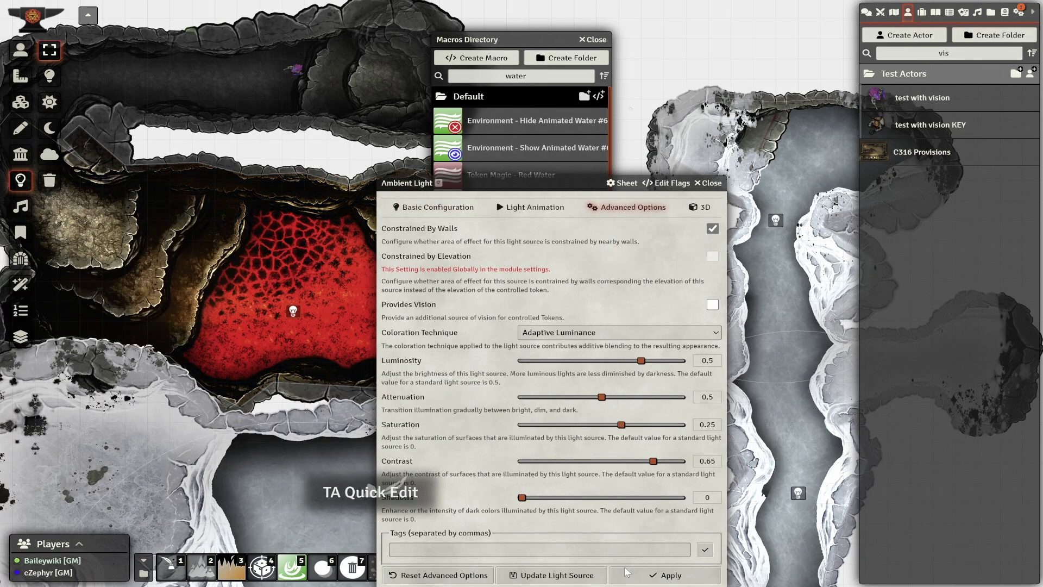
click(572, 575)
key(Escape)
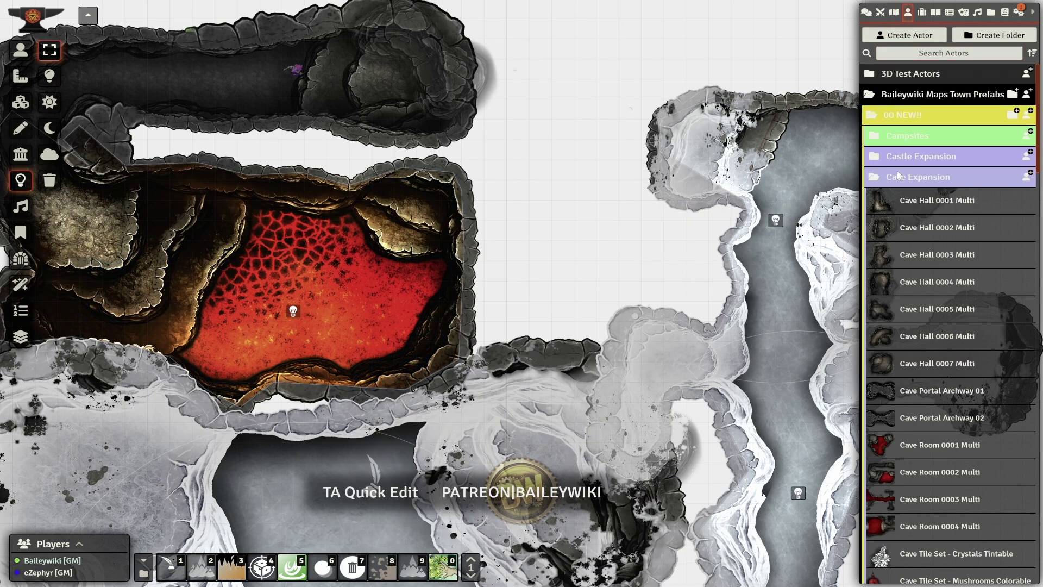
Step: Place the Plot Hook - Demon Skull Multi Colorable prefab at the lava room's upper-right corner and rotate it 45 degrees
click(914, 177)
click(904, 241)
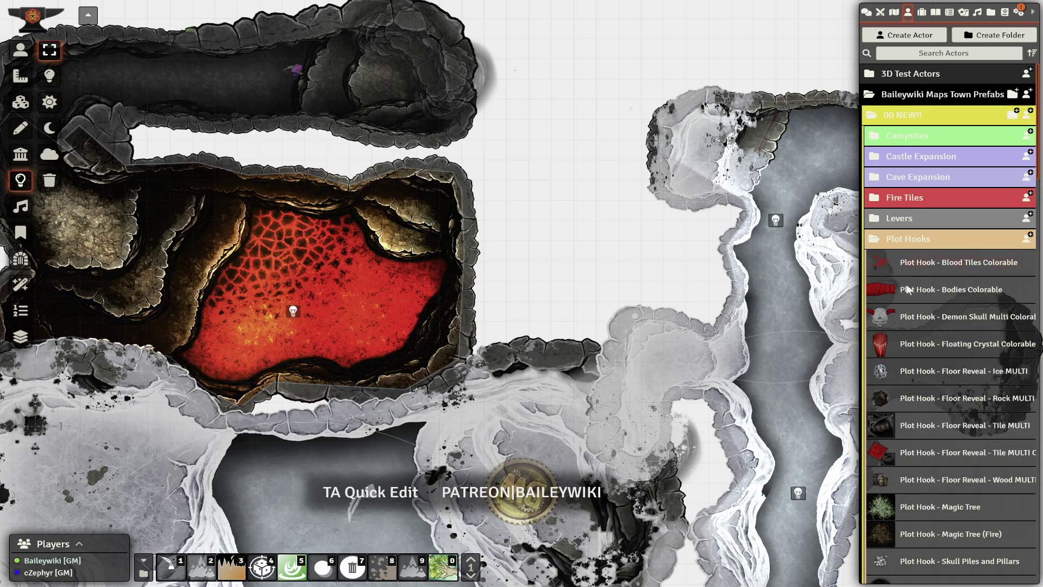
drag(880, 317, 511, 222)
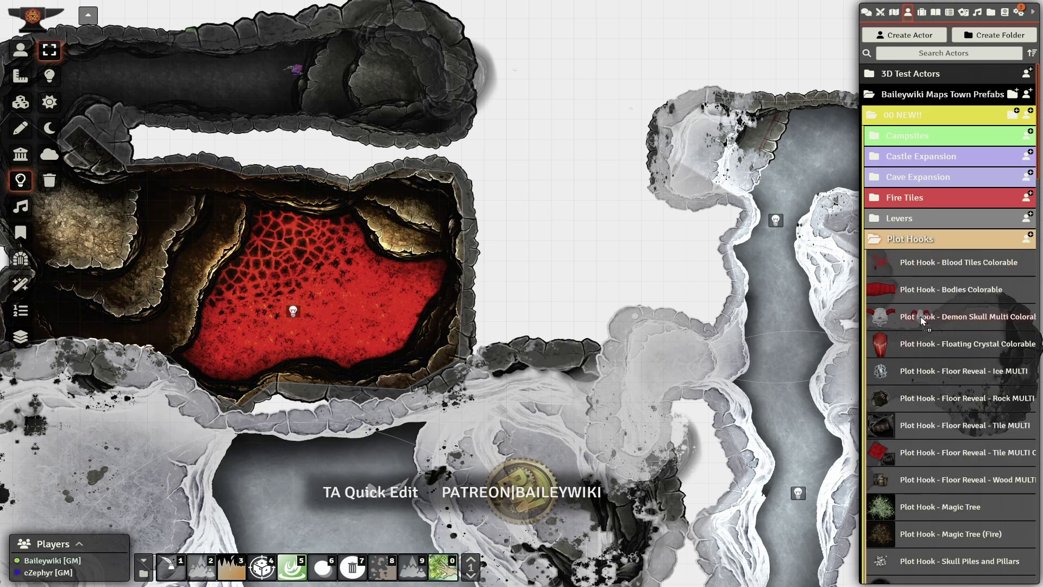
click(184, 566)
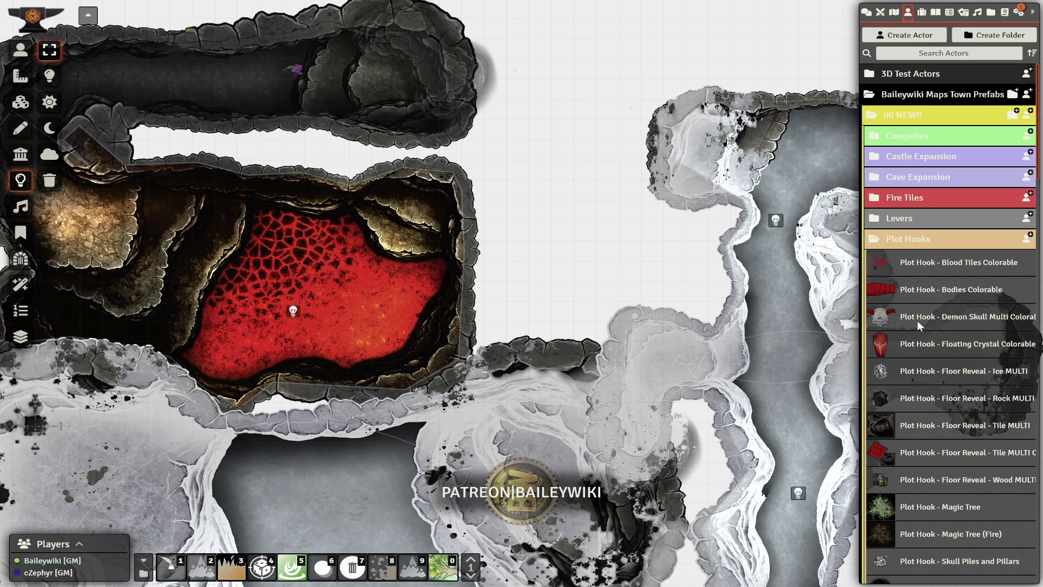
drag(515, 196, 516, 195)
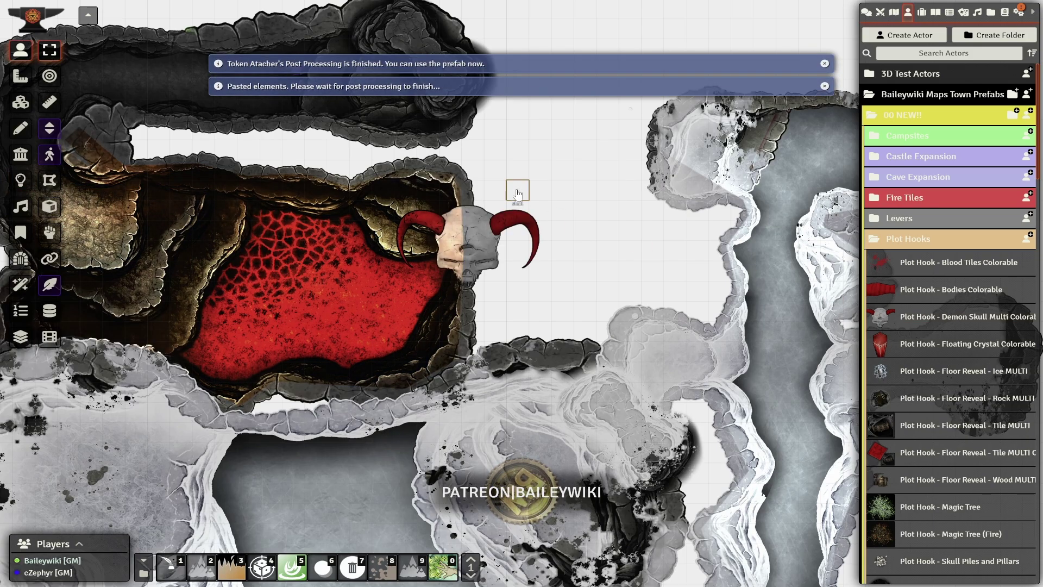
scroll(516, 193, up, 2)
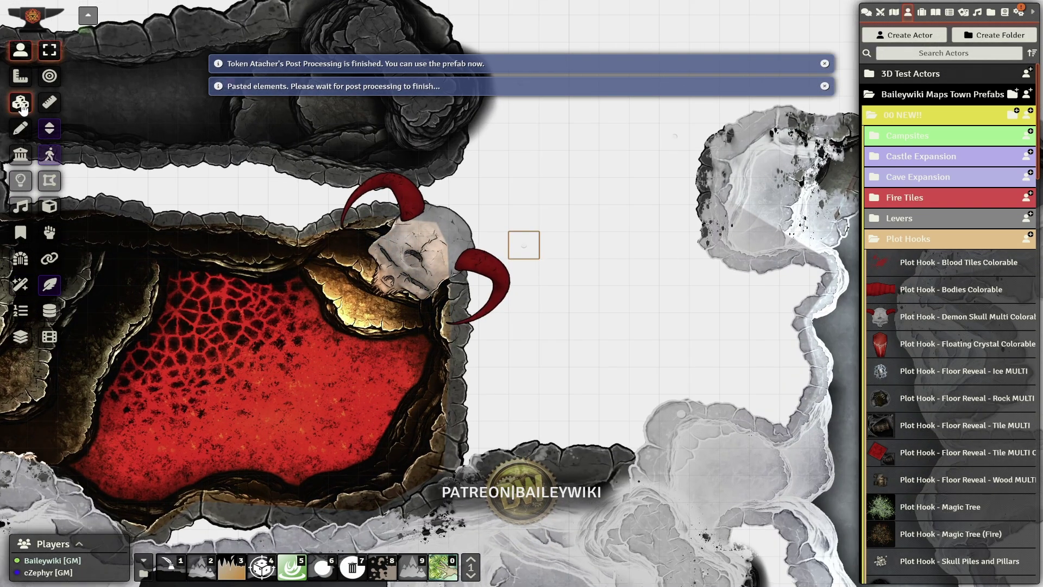
Step: Switch the skull tile to the red hornless variant and move it slightly up and left at the lava room's corner
click(22, 105)
right_click(416, 245)
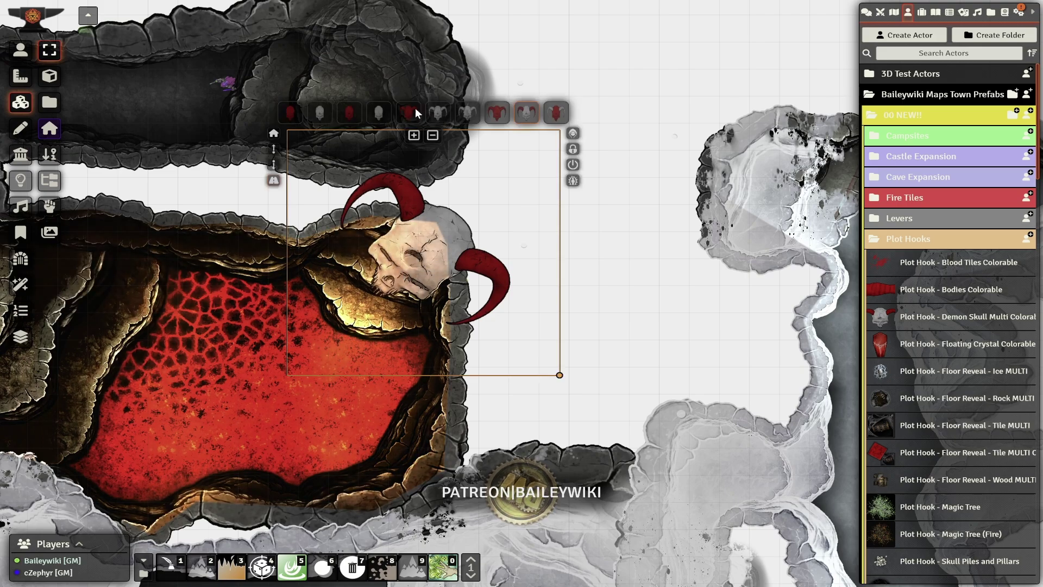
click(348, 112)
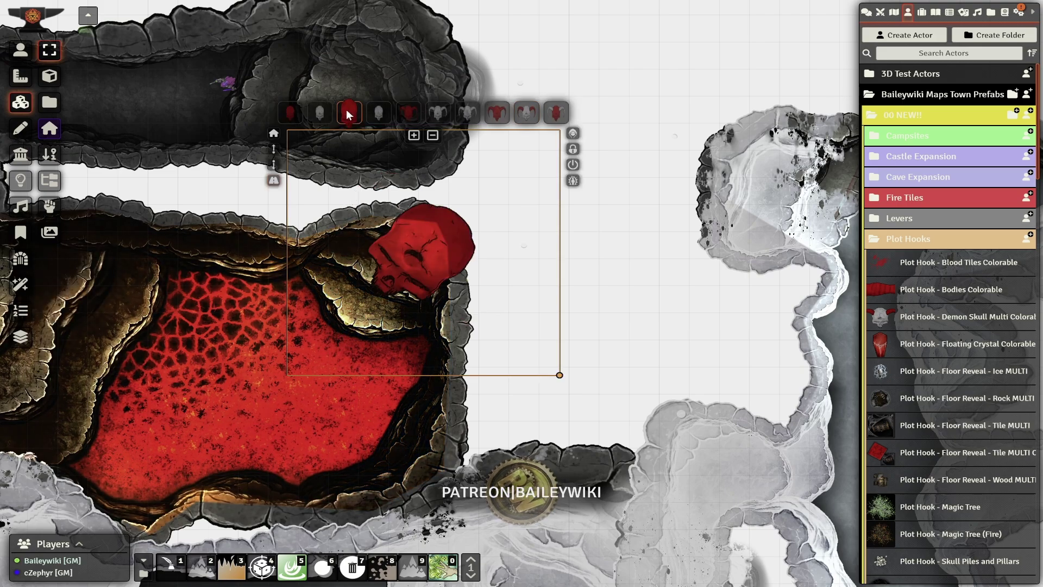
click(20, 50)
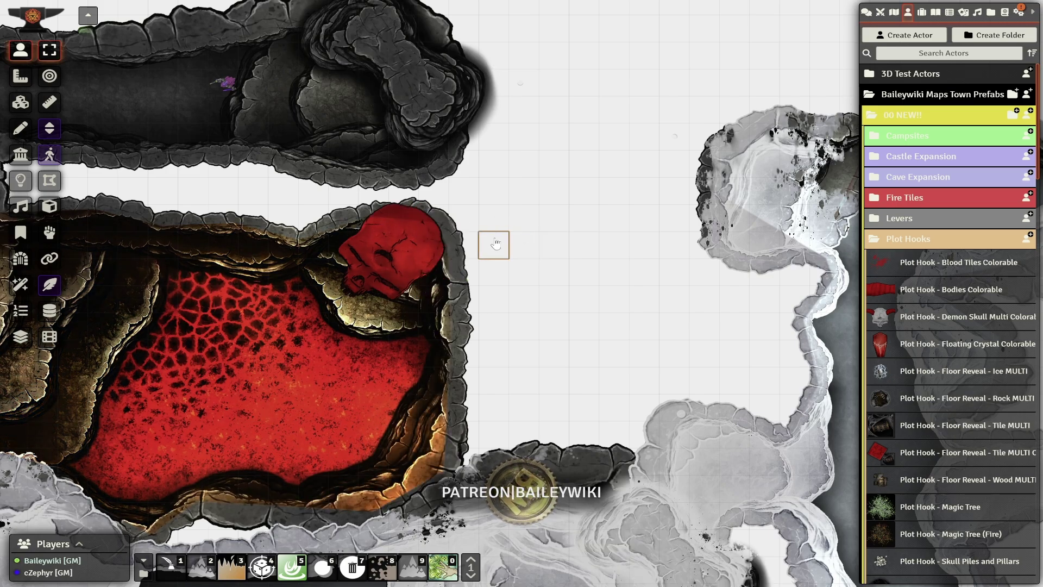
drag(496, 244, 500, 232)
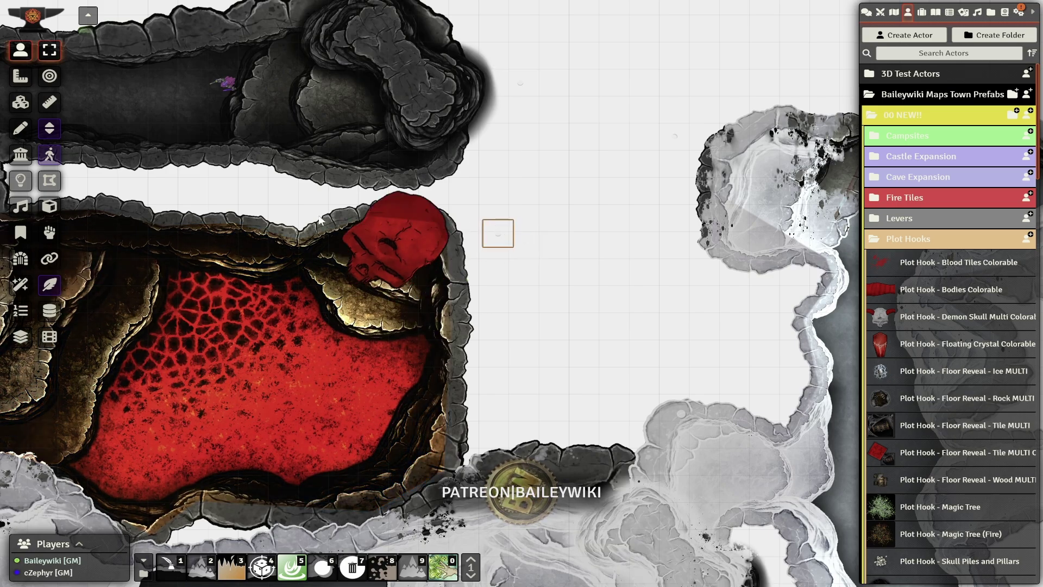
Step: Activate the skull tile's trigger on Enter, using the image instead of the border, with a 100% chance to trigger
click(20, 103)
double_click(383, 233)
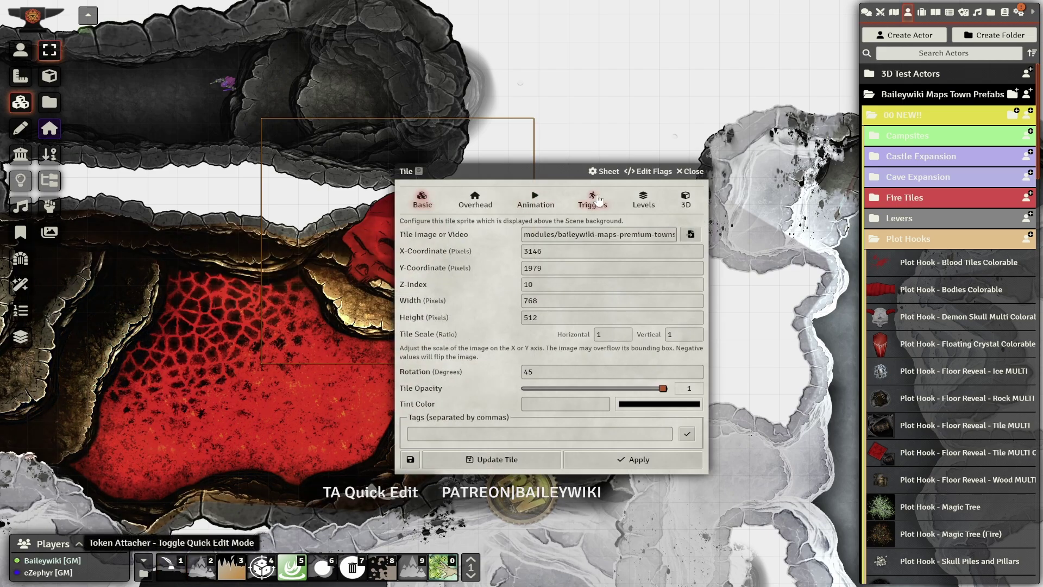
click(599, 201)
click(696, 256)
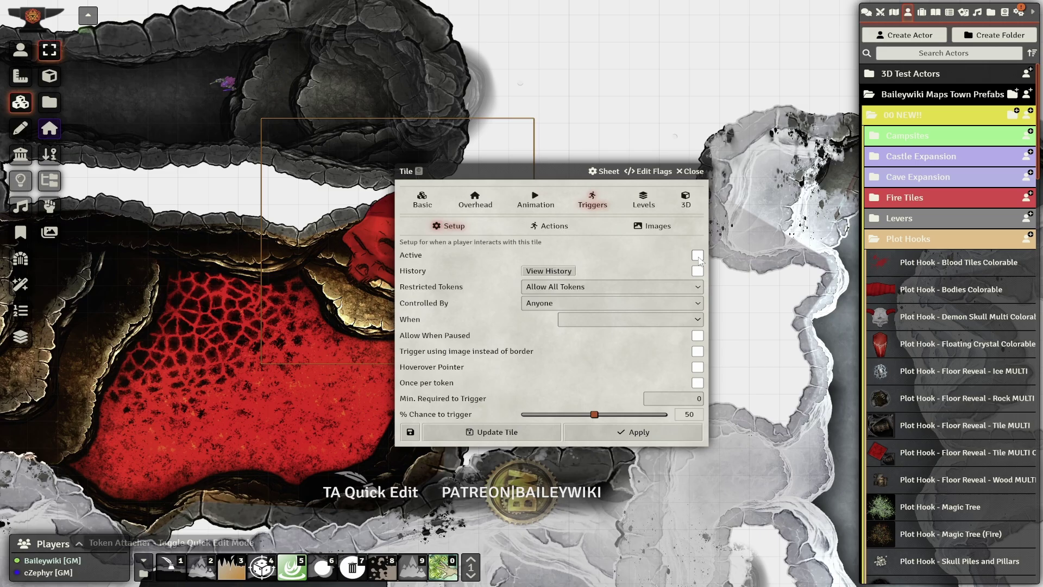
click(693, 321)
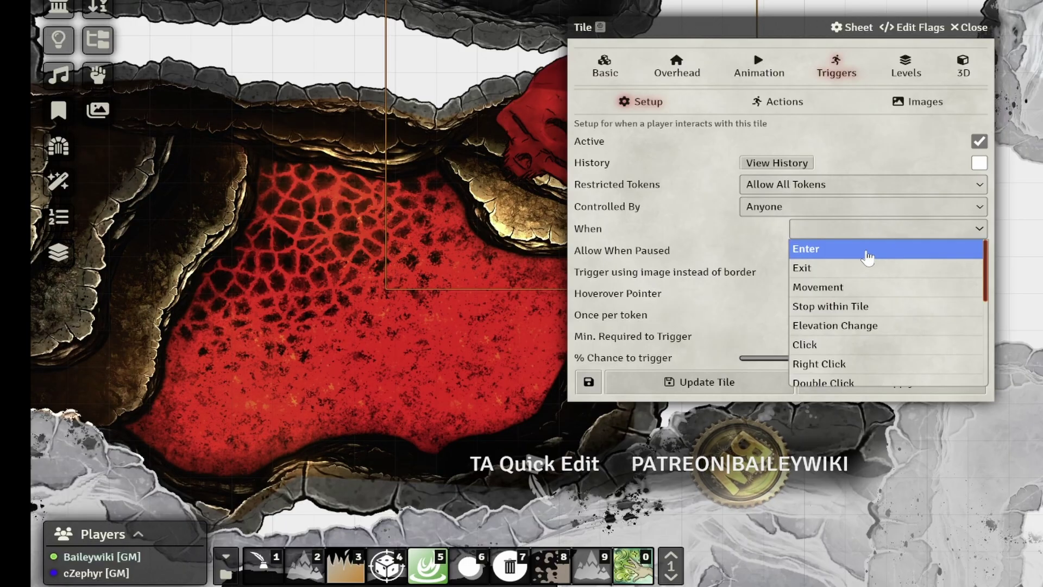
click(617, 331)
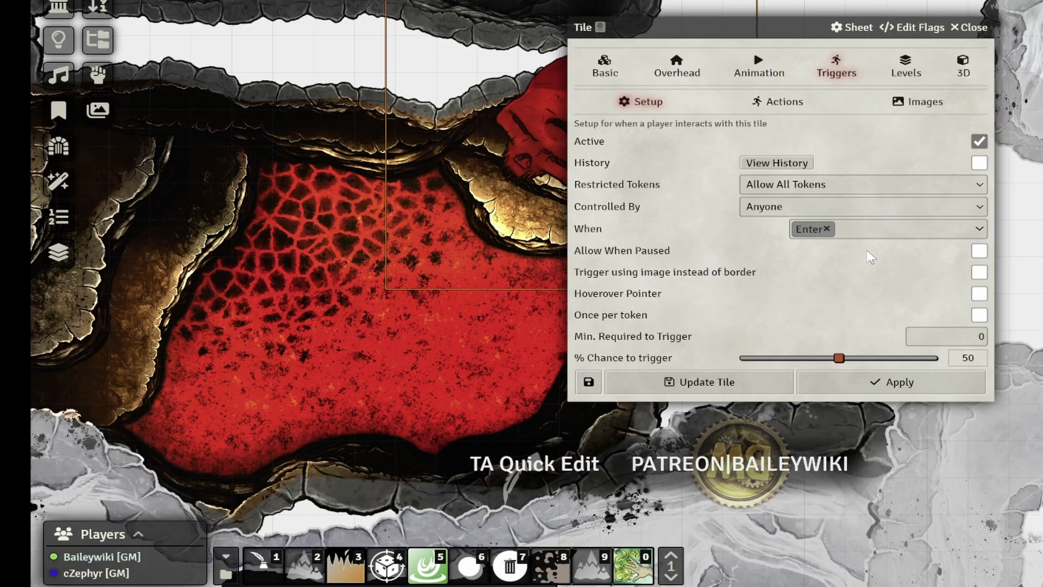
click(979, 271)
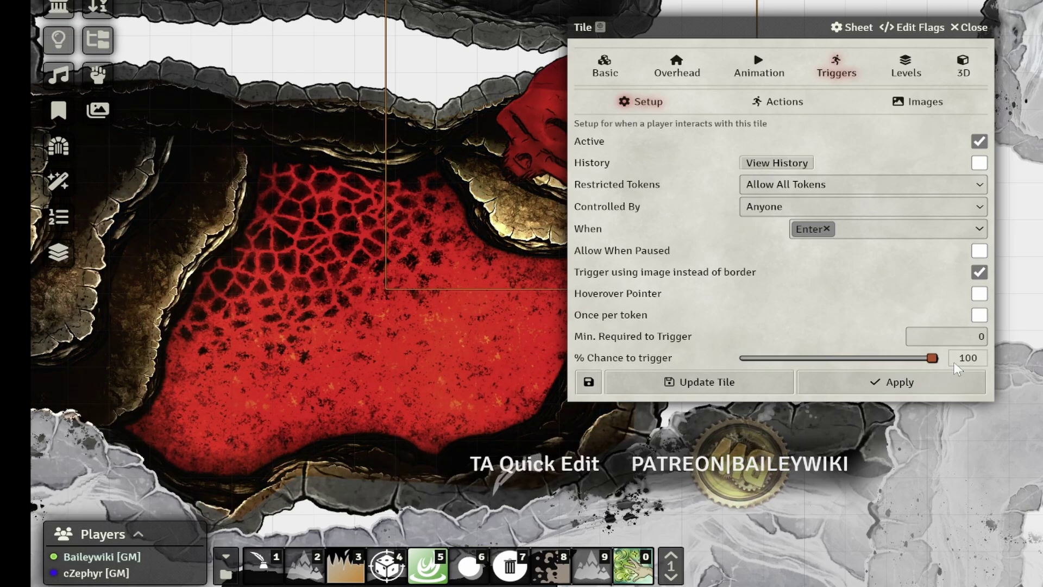
click(722, 380)
double_click(550, 140)
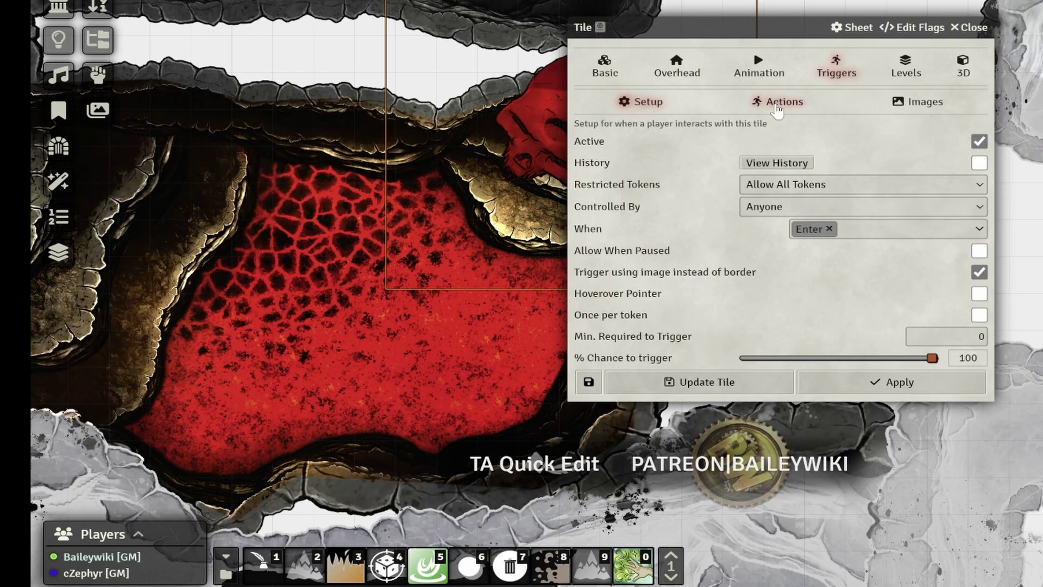
Step: Add a Teleport action to the skull tile that sends the Triggering Token to the tag somewhere-change-me
click(777, 103)
click(953, 127)
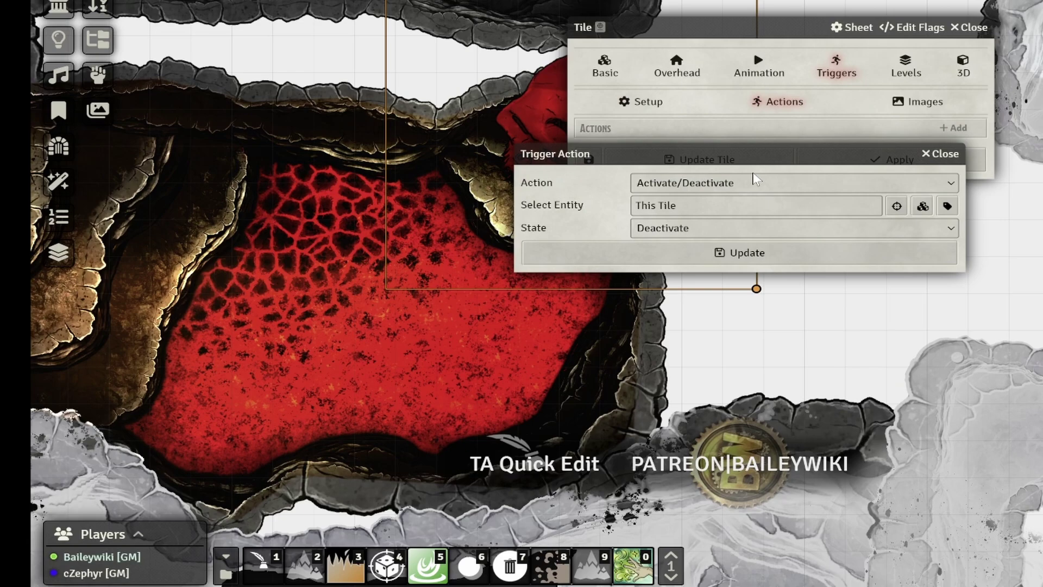
click(755, 182)
scroll(736, 365, down, 6)
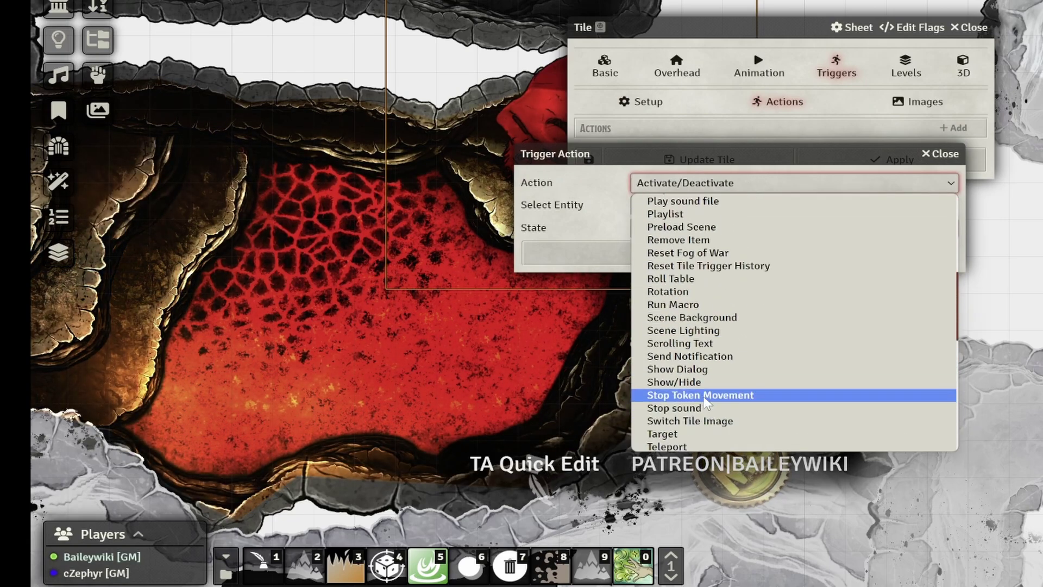
click(688, 446)
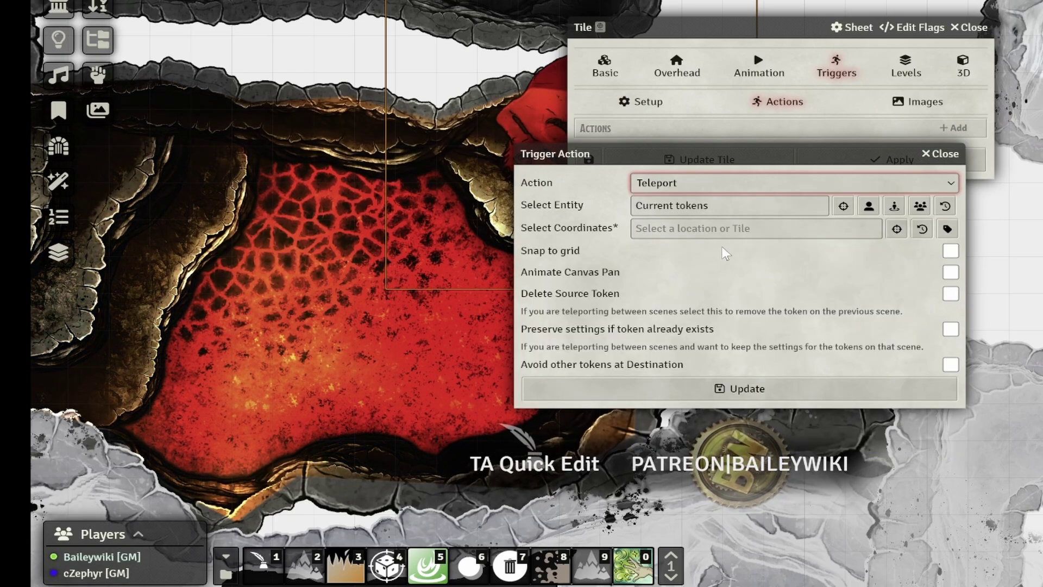
click(871, 207)
click(947, 229)
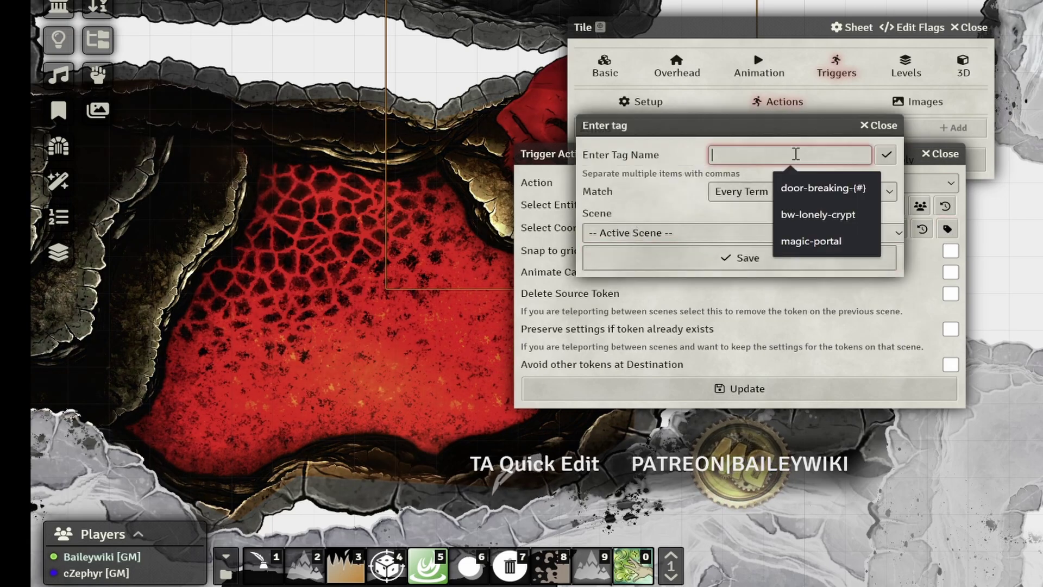
text(some)
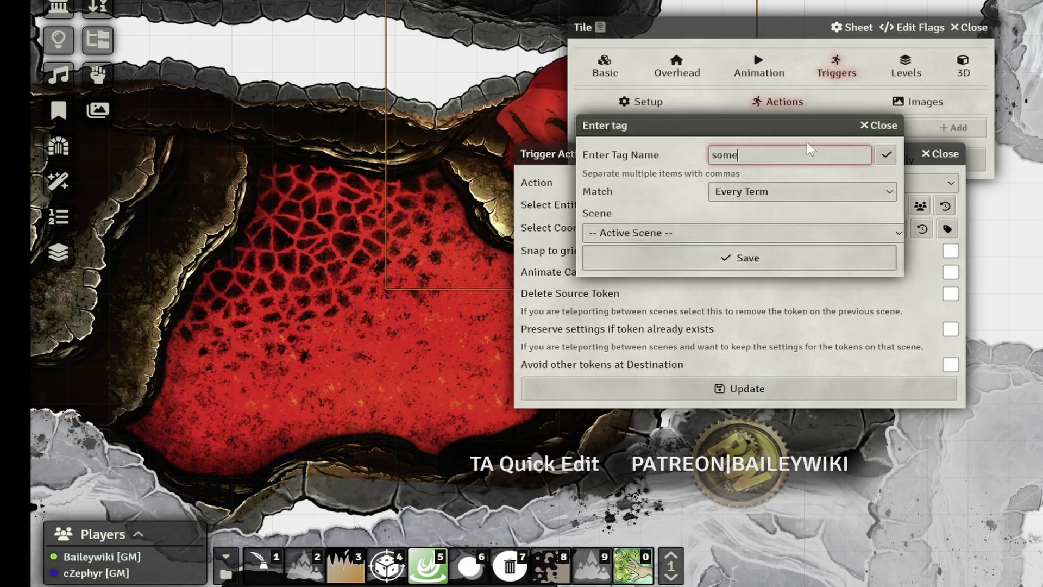
text(where-change-me)
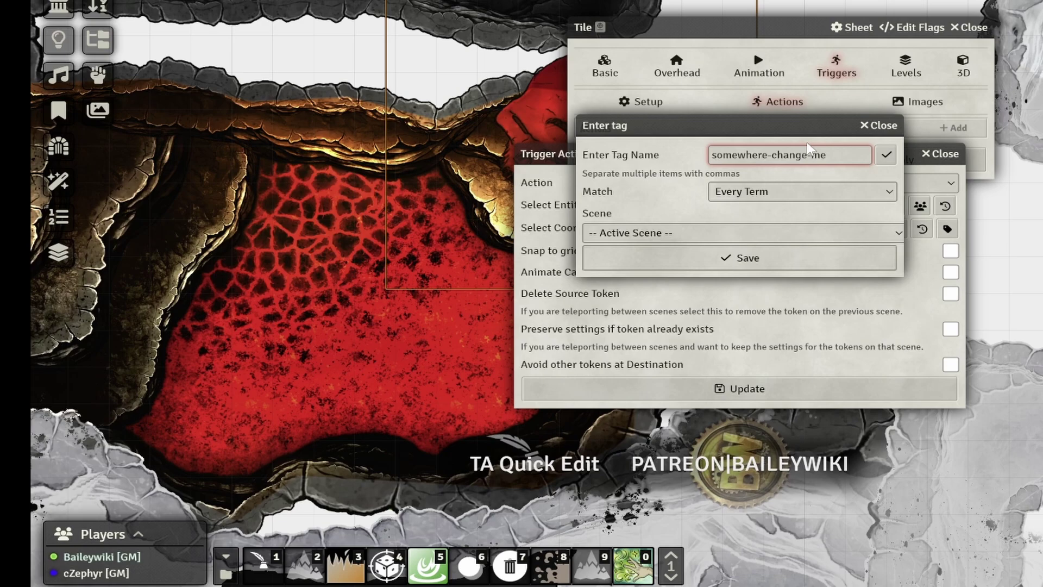
click(886, 257)
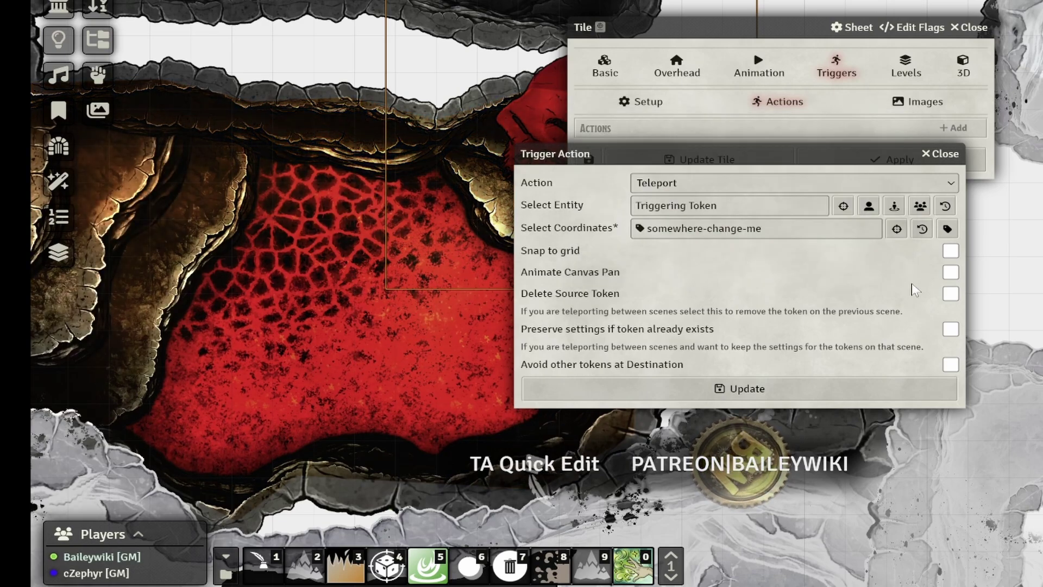
Step: Enable grid snapping, source token deletion and preserving existing token settings for the teleport, and save the action
click(951, 251)
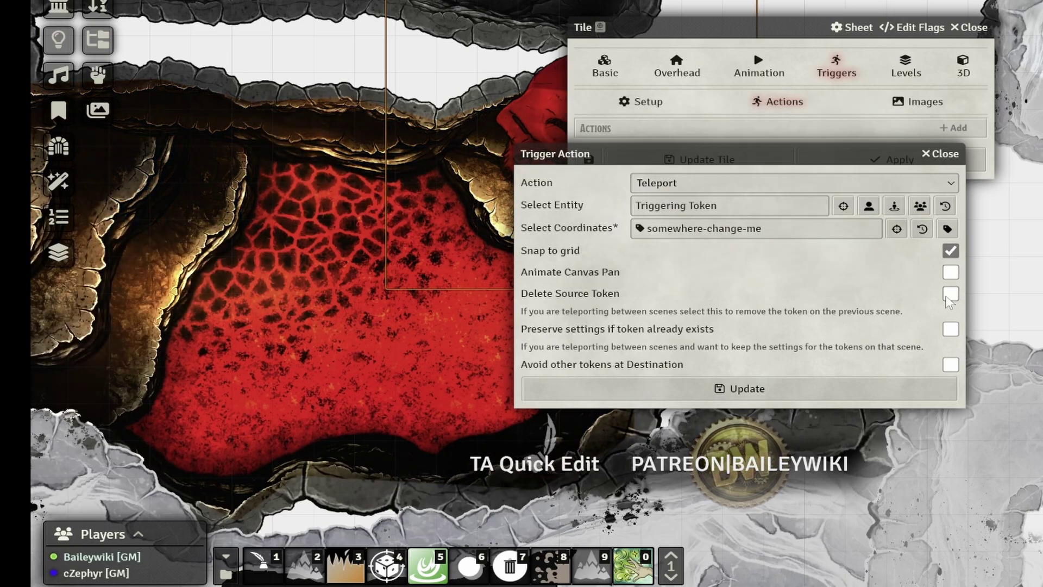
click(950, 293)
click(951, 328)
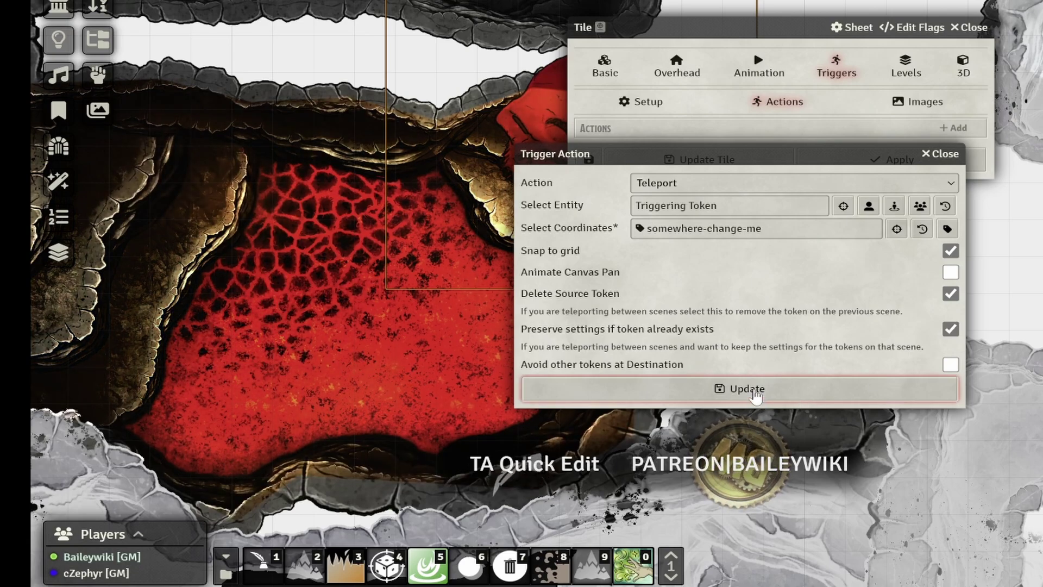
click(754, 391)
Step: Add a Play sound file action to the skull tile using steps-upstairs.ogg from the baileywiki-maps-premium-towns sounds
click(956, 129)
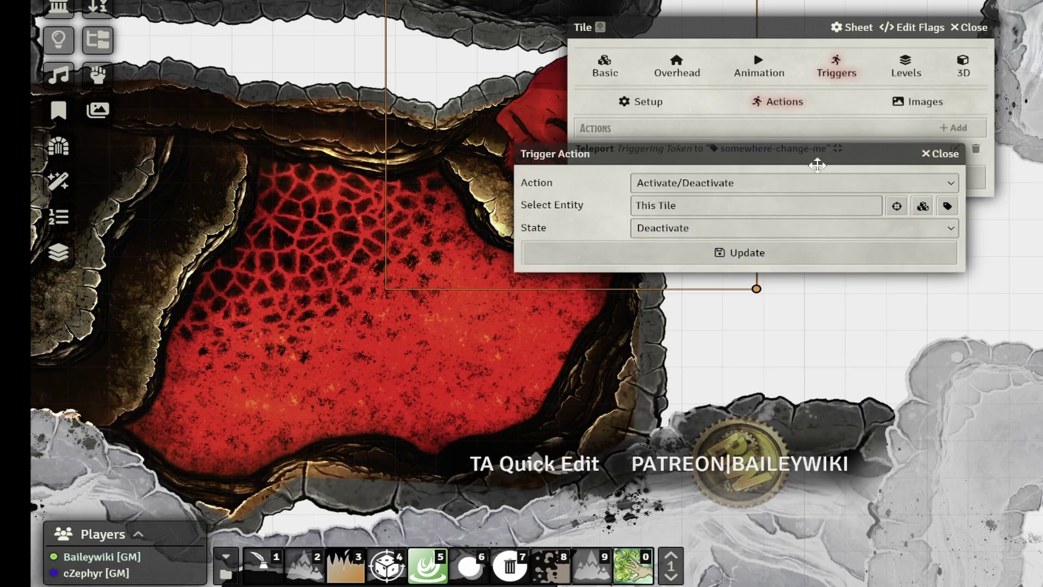
click(792, 188)
scroll(766, 352, down, 3)
click(705, 349)
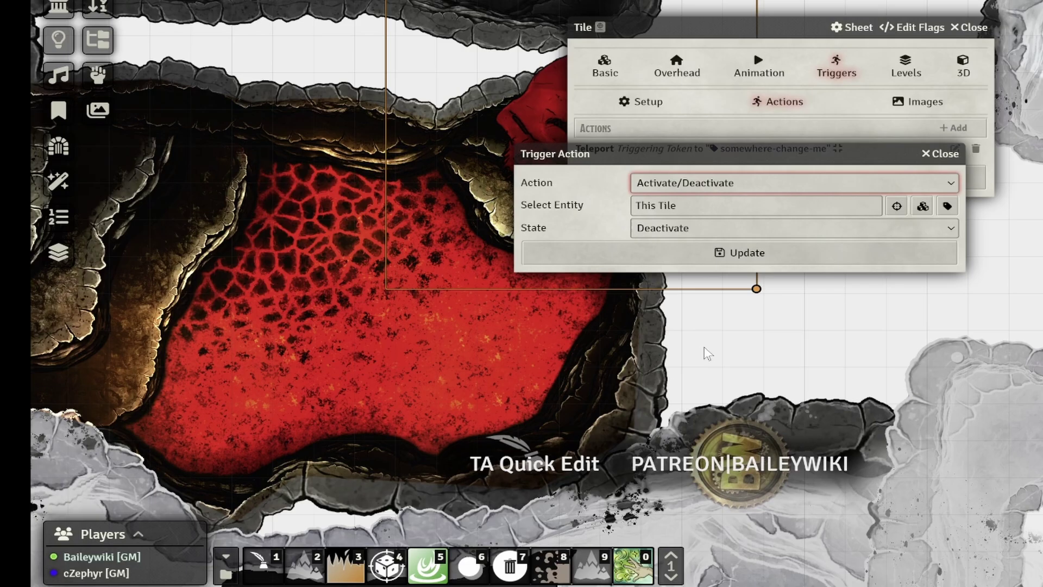
click(707, 353)
click(946, 205)
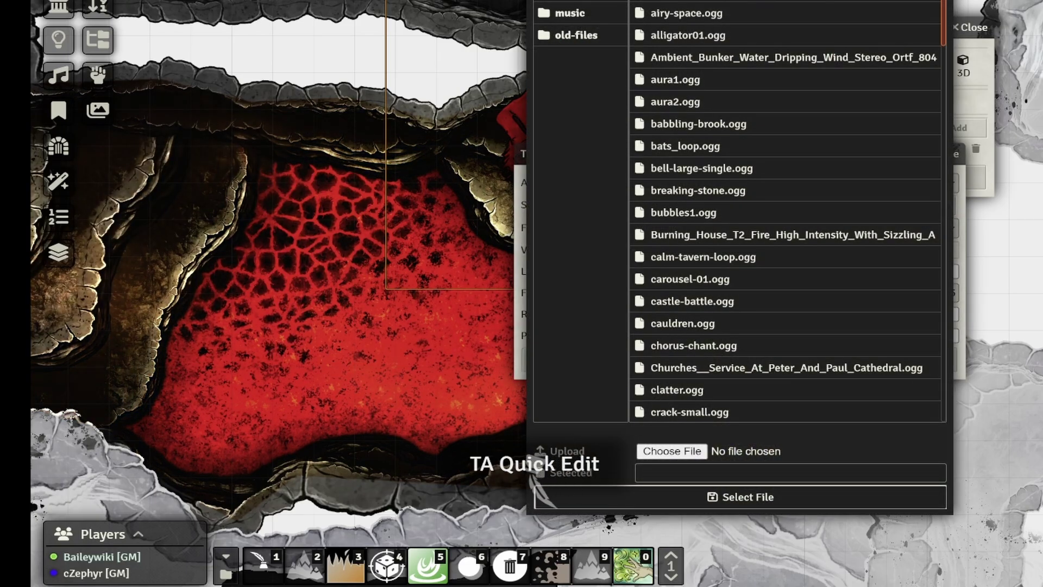
scroll(739, 218, down, 15)
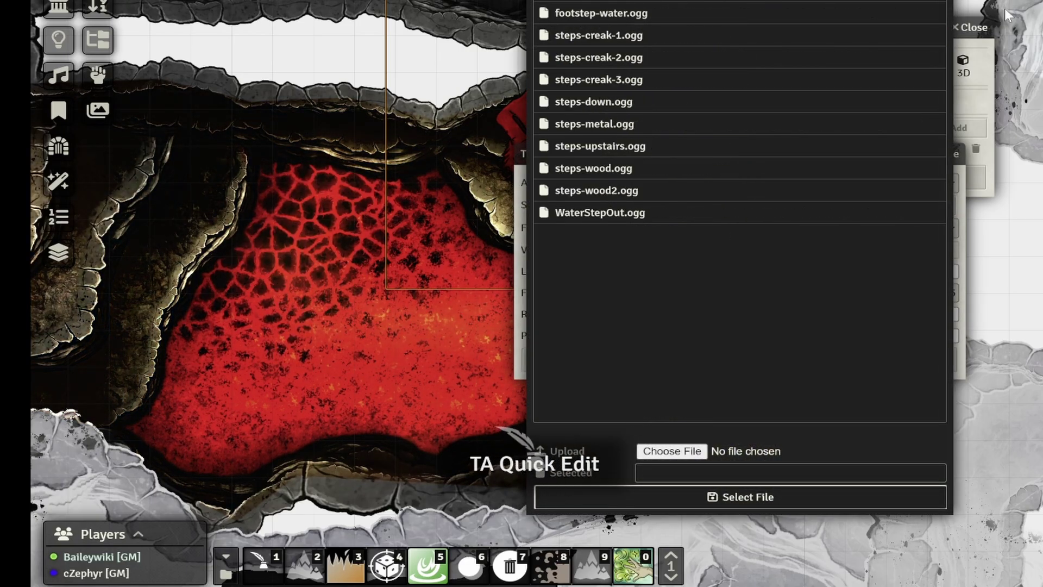
click(584, 146)
click(760, 499)
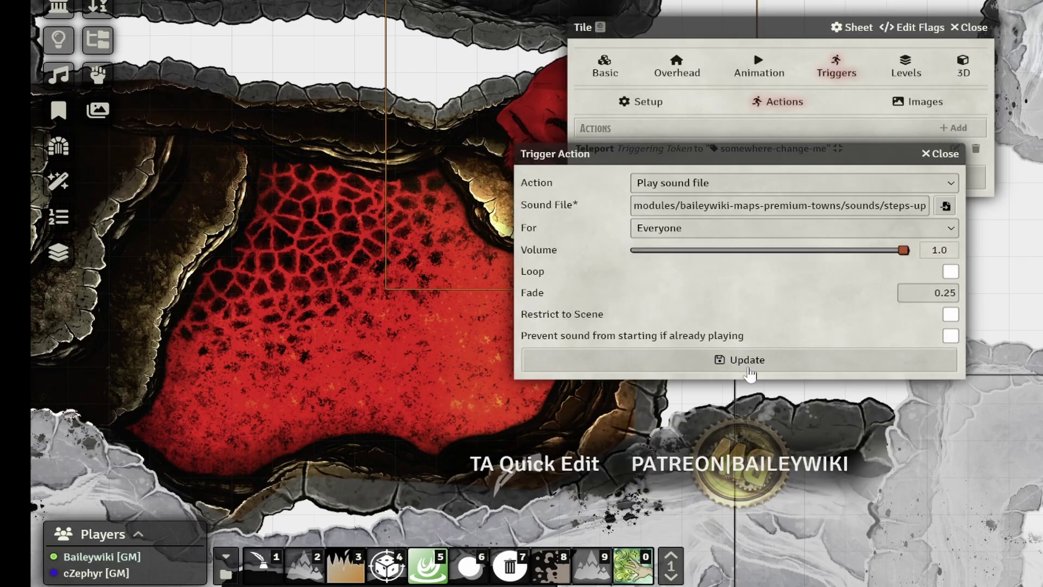
Step: Play the sound for the Token Owner, restricted to the scene and prevented from starting if already playing, and save the tile
click(857, 228)
click(709, 272)
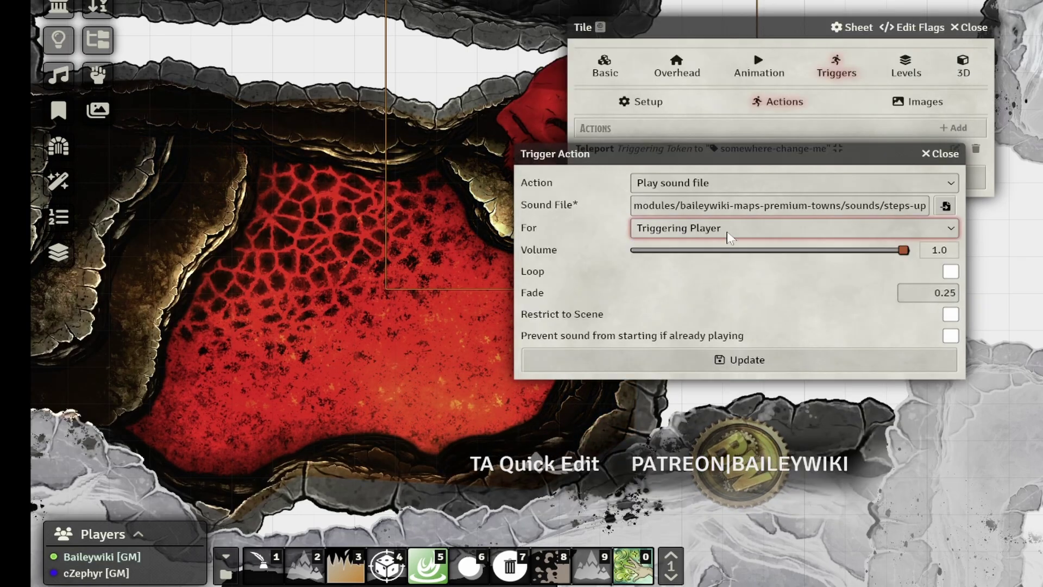
click(728, 228)
click(717, 283)
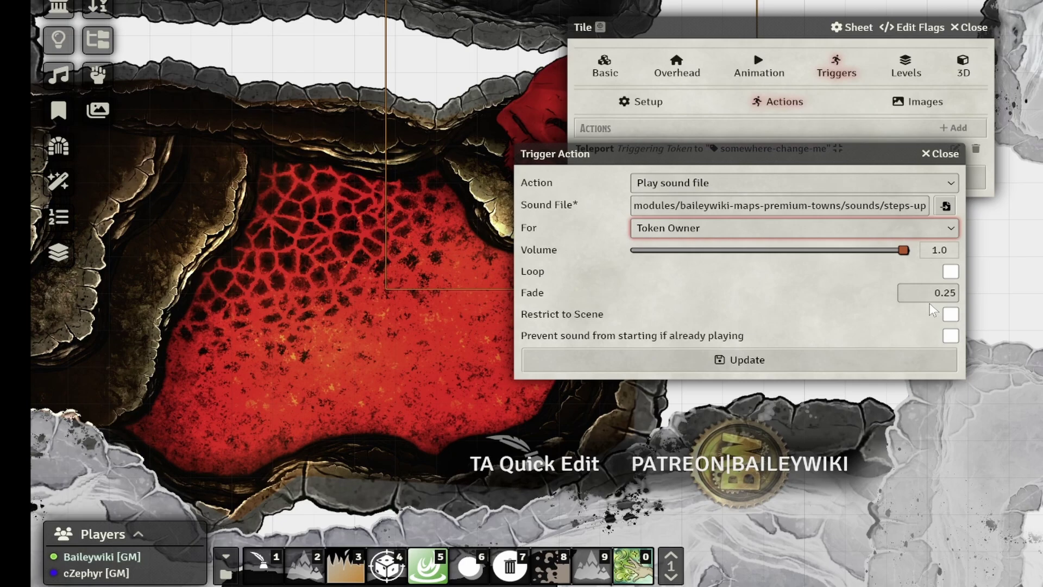
click(951, 315)
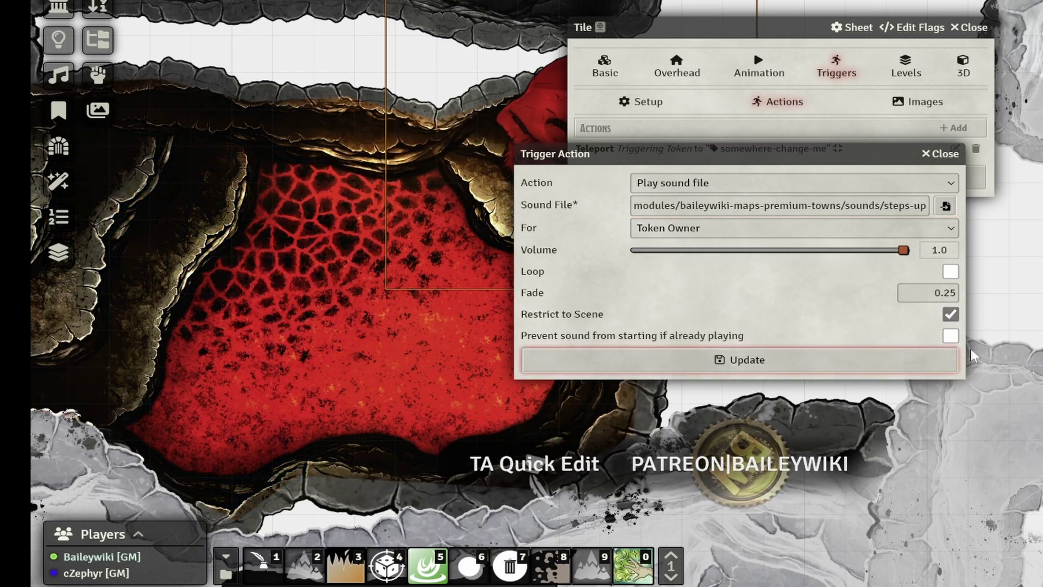
click(951, 336)
click(803, 359)
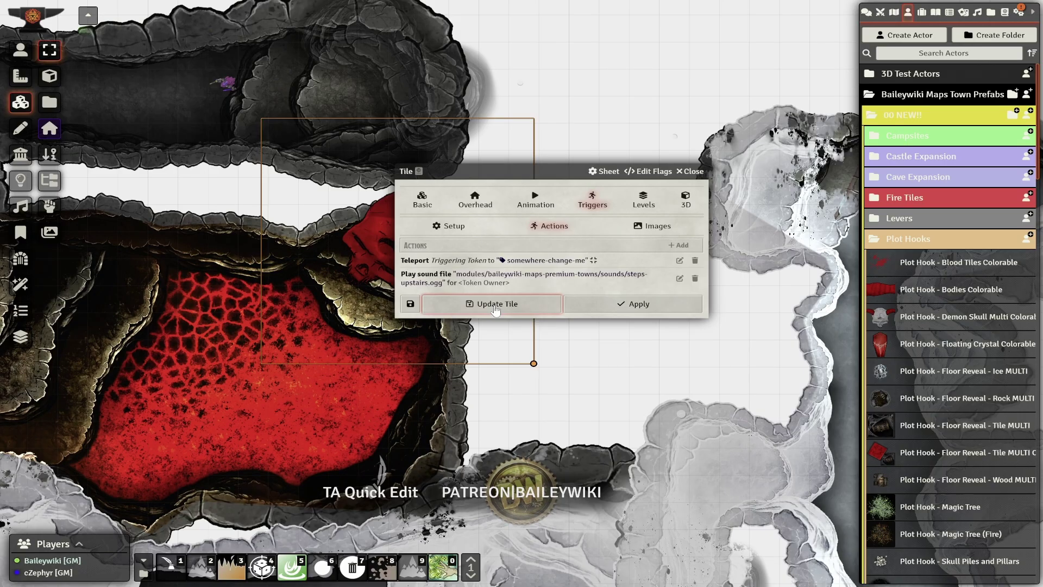
click(495, 310)
Step: Place the Cave Tile Set - Stalagmites prefab from the Cave Expansion folder in the open icy cave below the lava room
scroll(478, 307, down, 8)
drag(230, 341, 277, 81)
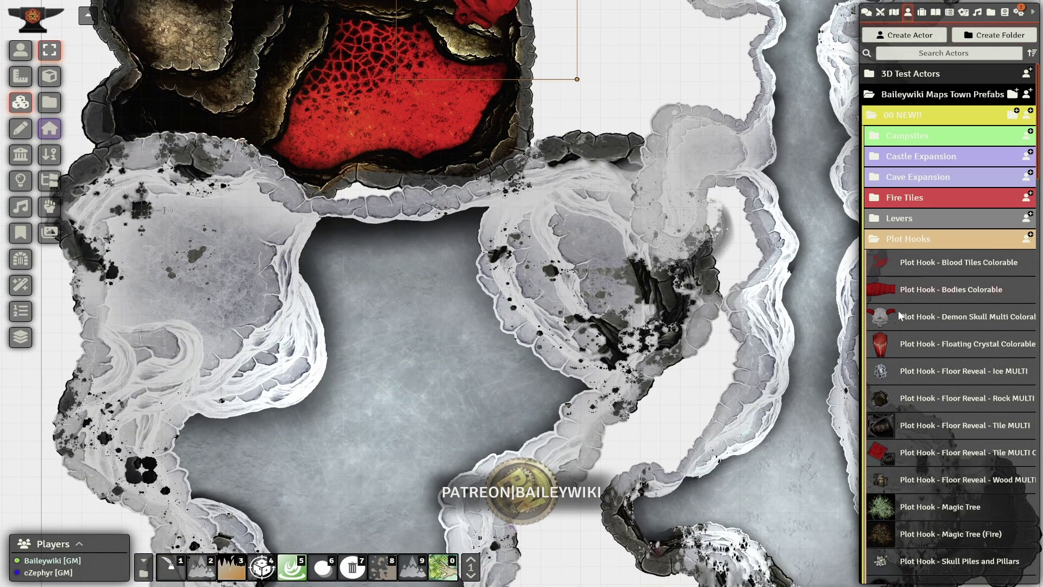
click(884, 239)
click(918, 176)
scroll(931, 394, down, 8)
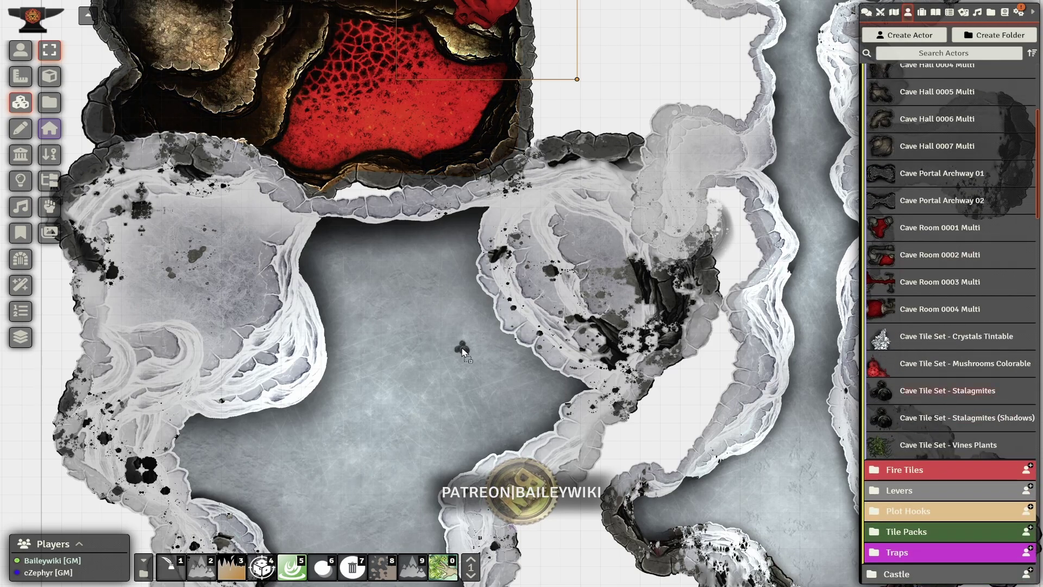
drag(462, 348, 463, 350)
drag(546, 398, 532, 277)
scroll(500, 278, up, 2)
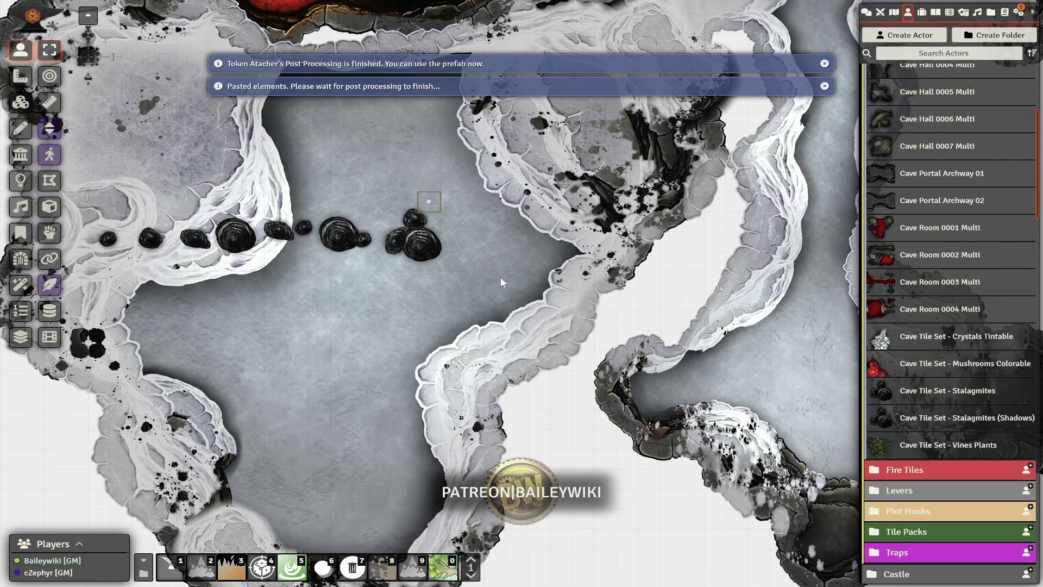
Step: Detach all stalagmite tiles from the cave props token and delete the token
scroll(501, 277, up, 4)
drag(120, 189, 236, 256)
click(48, 261)
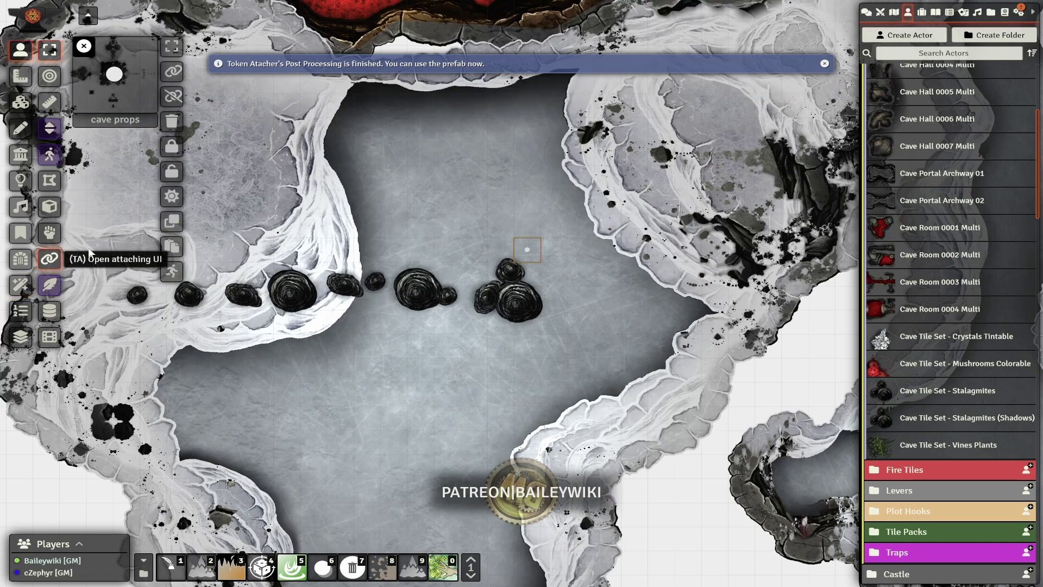
click(172, 123)
click(83, 46)
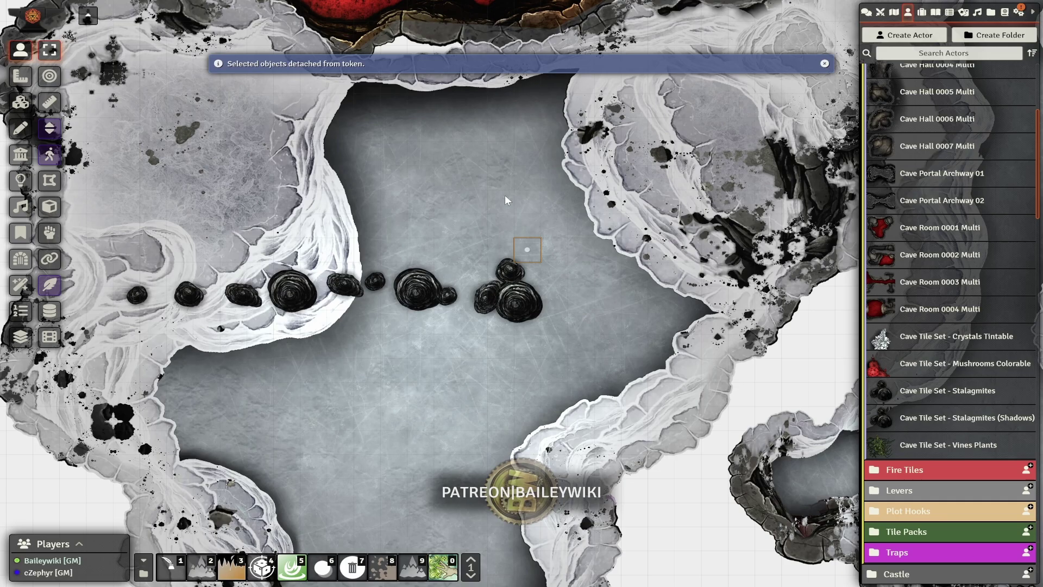
key(Delete)
Step: Move the three-stone stalagmite cluster to the icy cave's north end, the large pair into the snowy room, and the large single stone to the west alcove
click(21, 103)
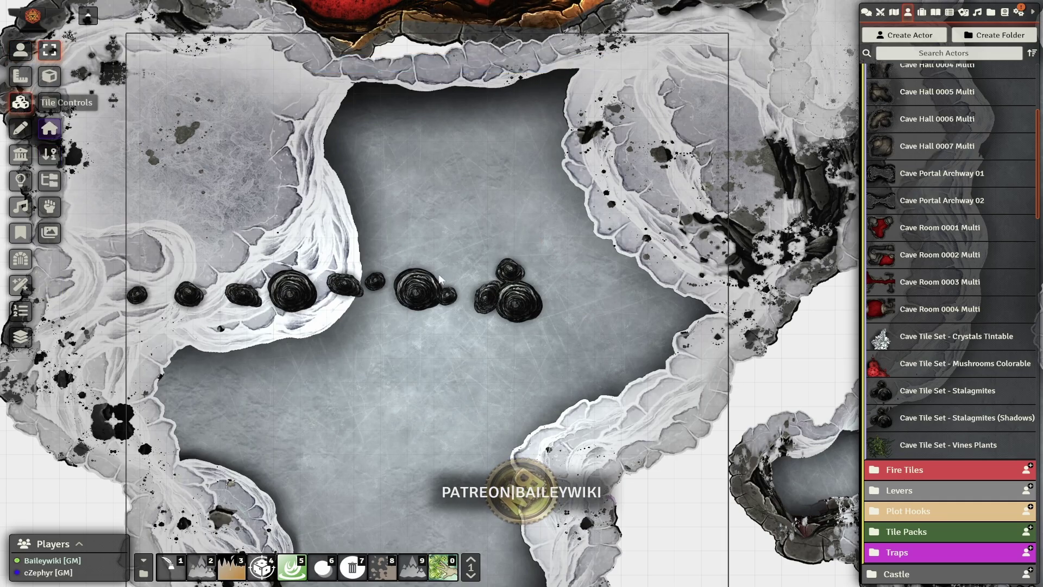
scroll(505, 285, down, 4)
drag(509, 291, 421, 163)
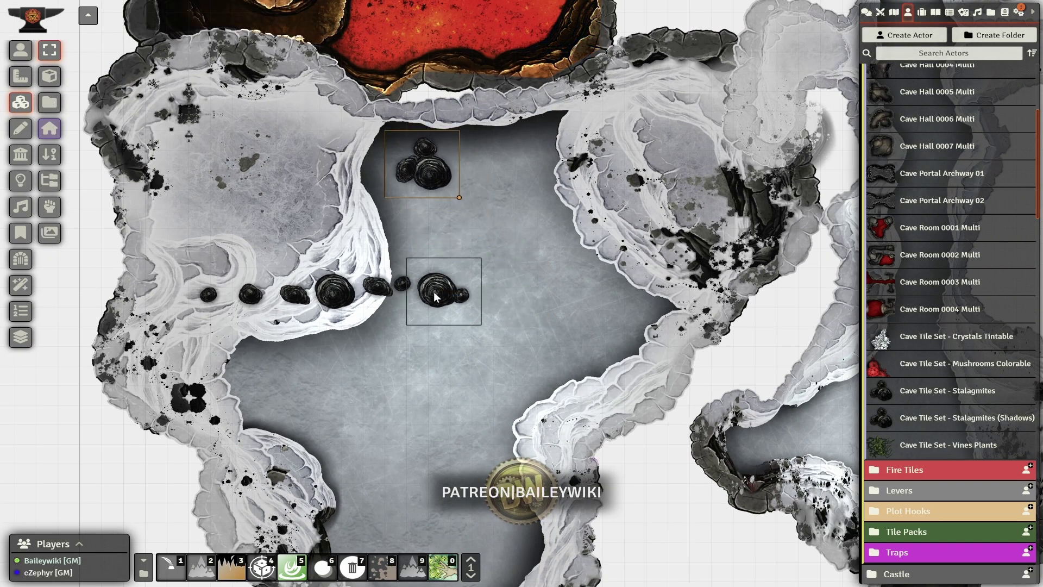
drag(441, 294, 299, 131)
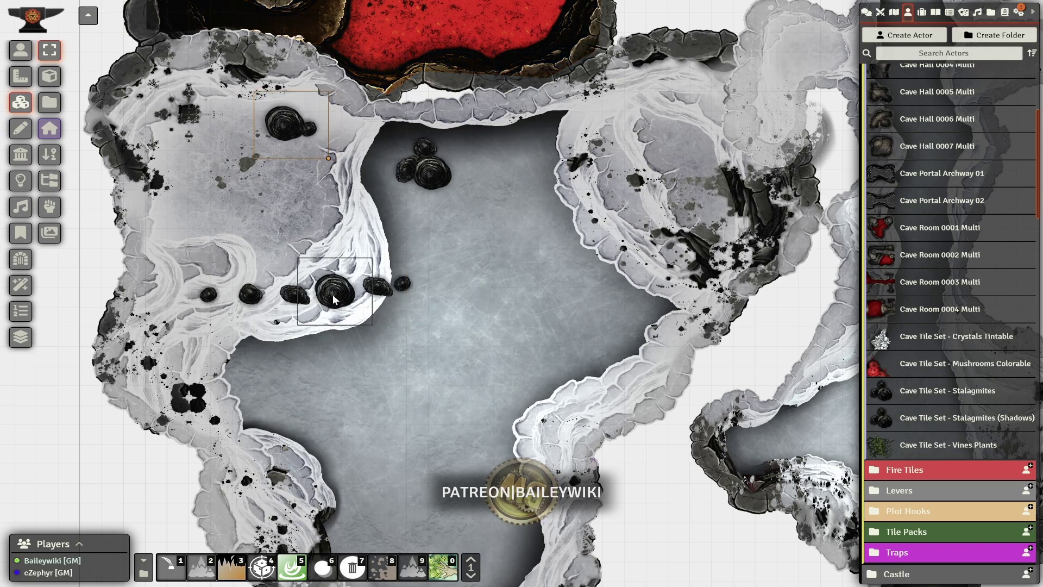
drag(332, 294, 294, 399)
Step: Spread the remaining smaller stalagmites along the icy cave's southeast end and in its eastern nook
drag(405, 417, 366, 239)
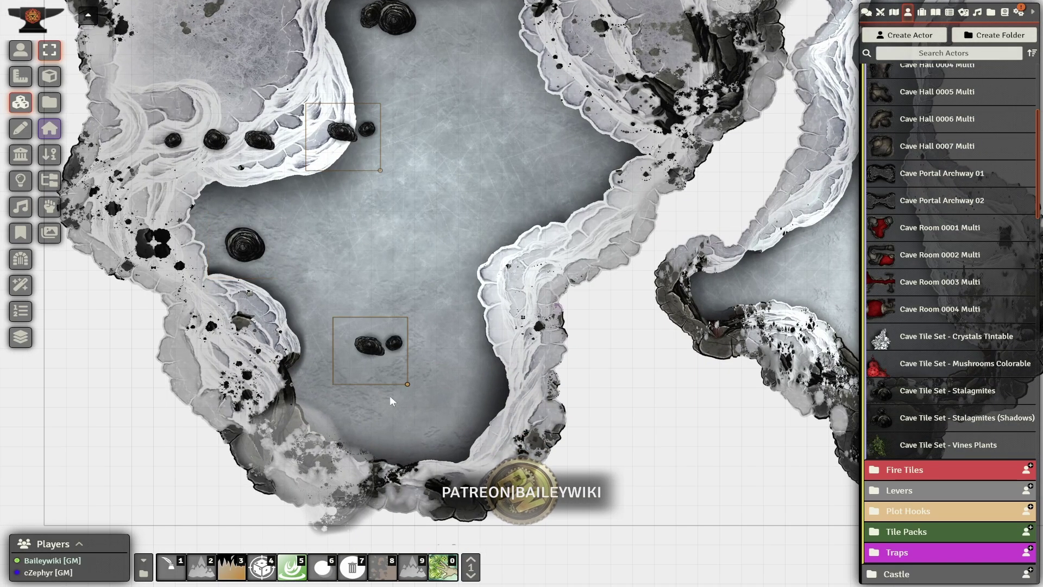
drag(434, 440, 436, 443)
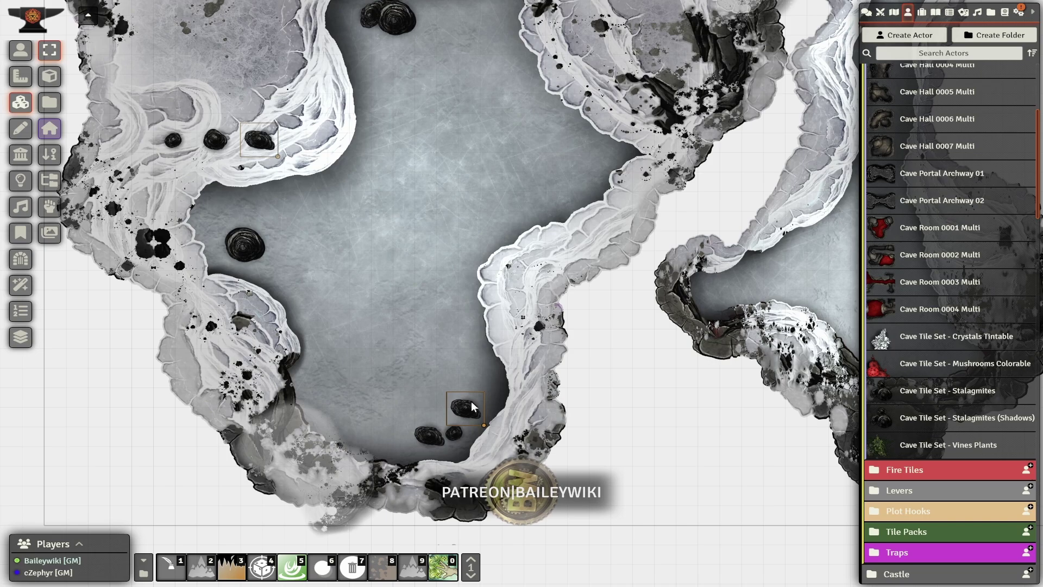
key(Delete)
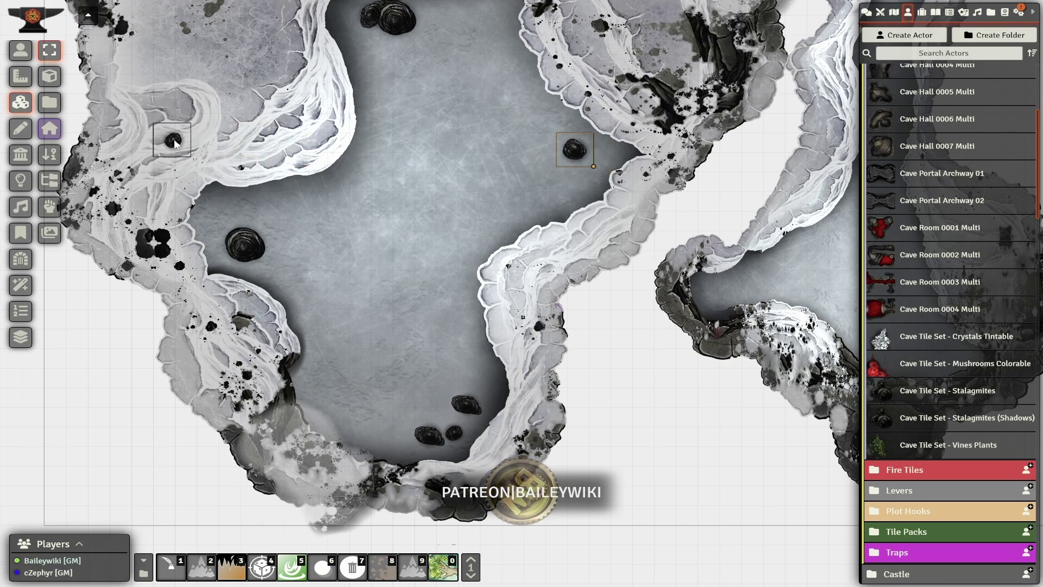
drag(174, 141, 567, 169)
Step: Select the stalagmite tiles across the icy cave together and apply the snow covering to them
click(580, 154)
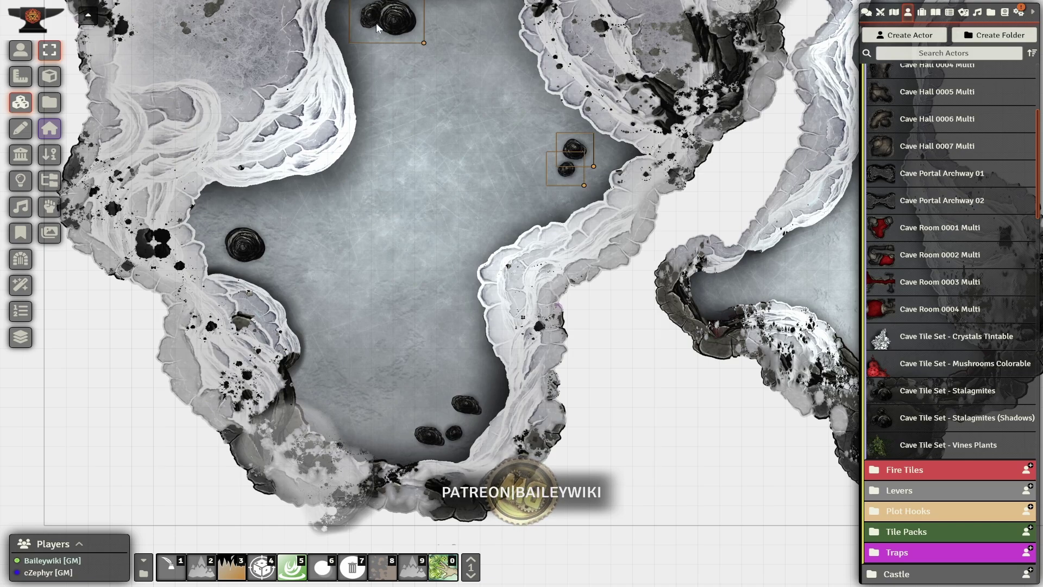
click(233, 255)
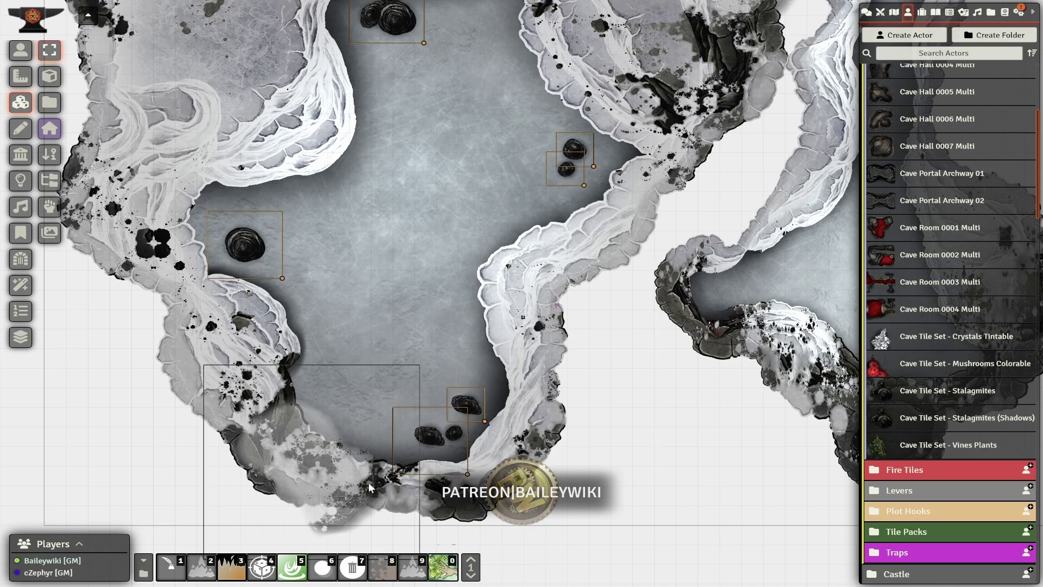
click(197, 568)
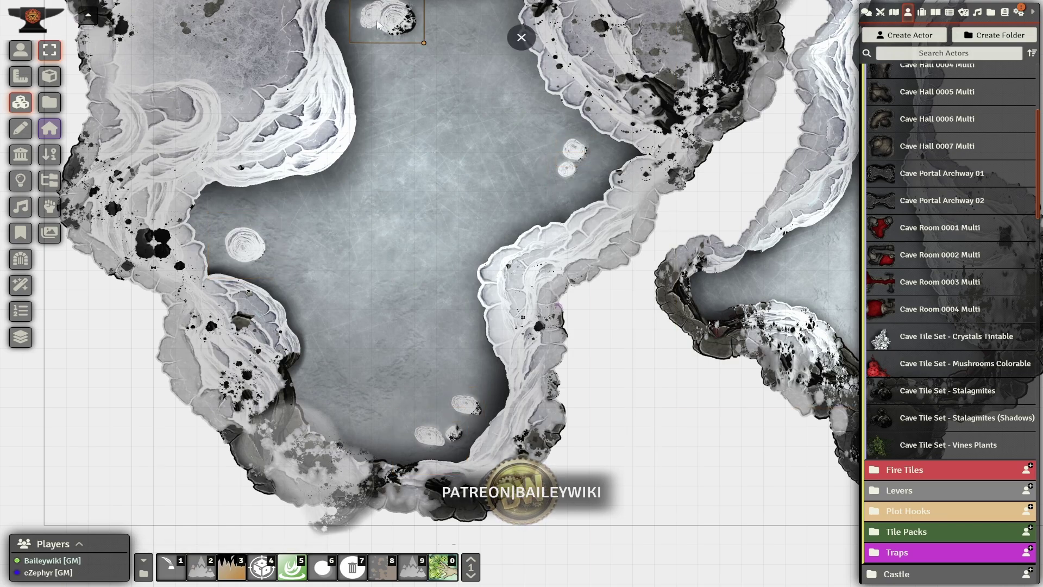
Step: Copy the snow-covered three-stone stalagmite cluster and paste a duplicate by the side passage west of the long narrow cave hall
key(ctrl+c)
drag(576, 254, 209, 421)
scroll(491, 232, down, 6)
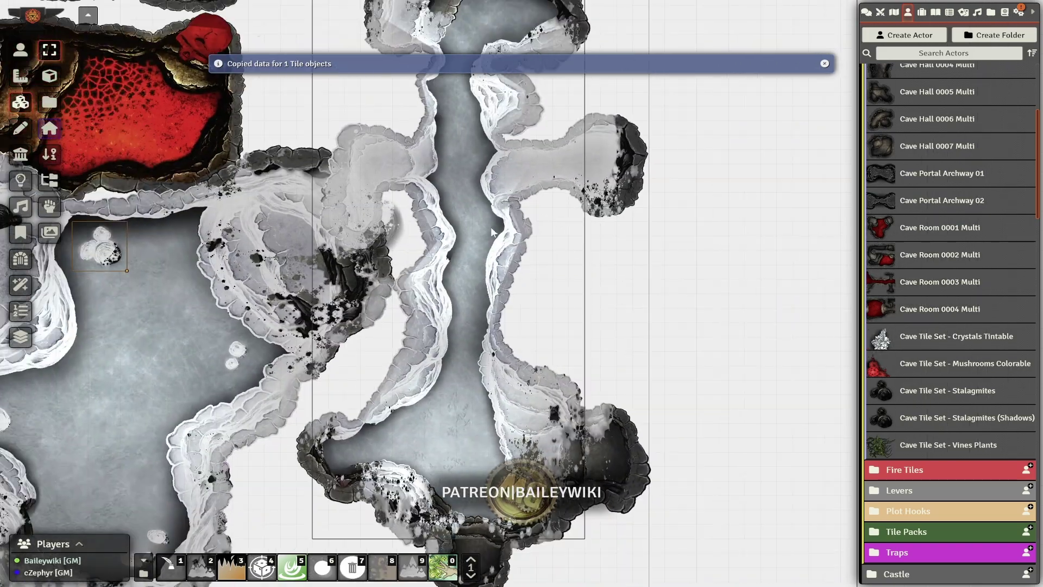
key(ctrl+v)
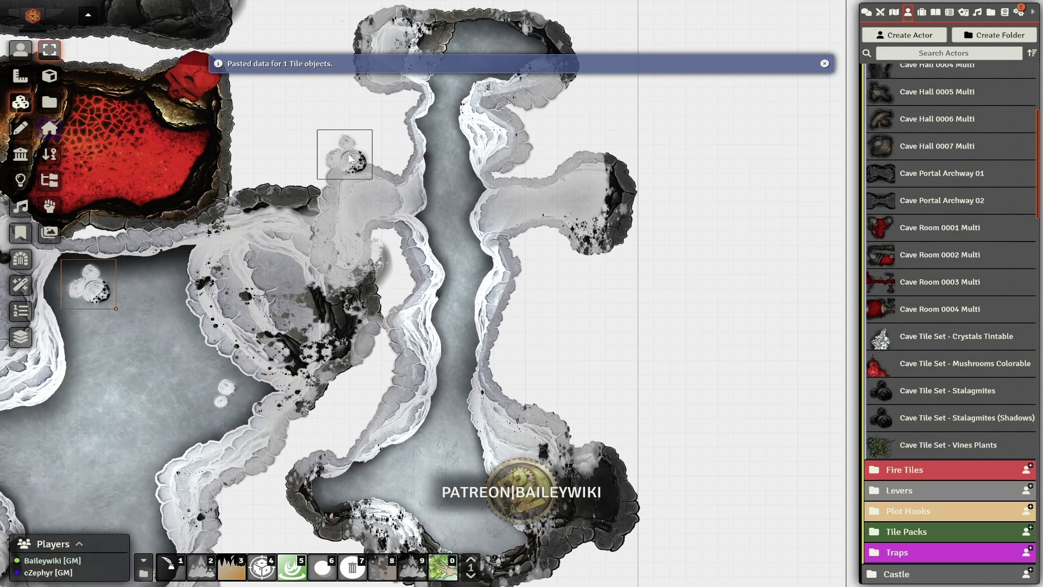
Step: Move the pasted stalagmite cluster to the upper end of the narrow ice hall
drag(351, 159, 489, 53)
scroll(489, 49, down, 3)
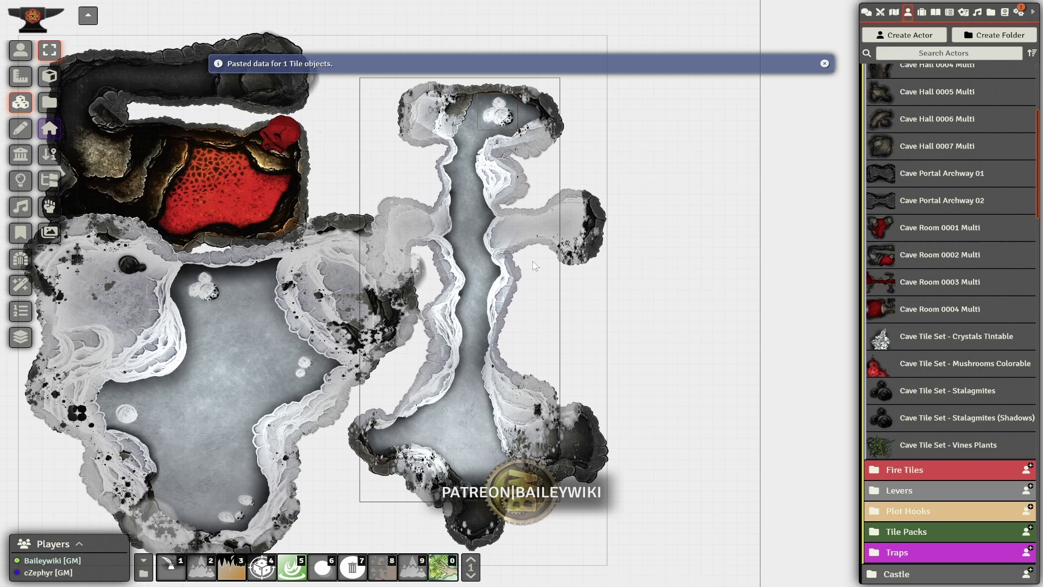
scroll(284, 232, up, 2)
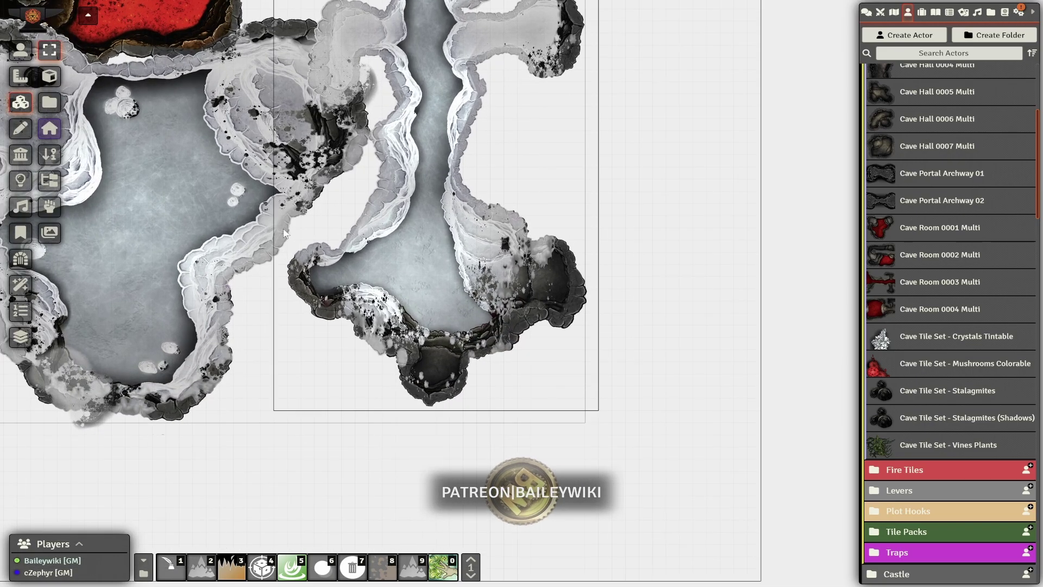
Step: Duplicate the pair of small white stalagmites from the ice room and arrange the copies along the lower chamber of the ice hall
double_click(237, 189)
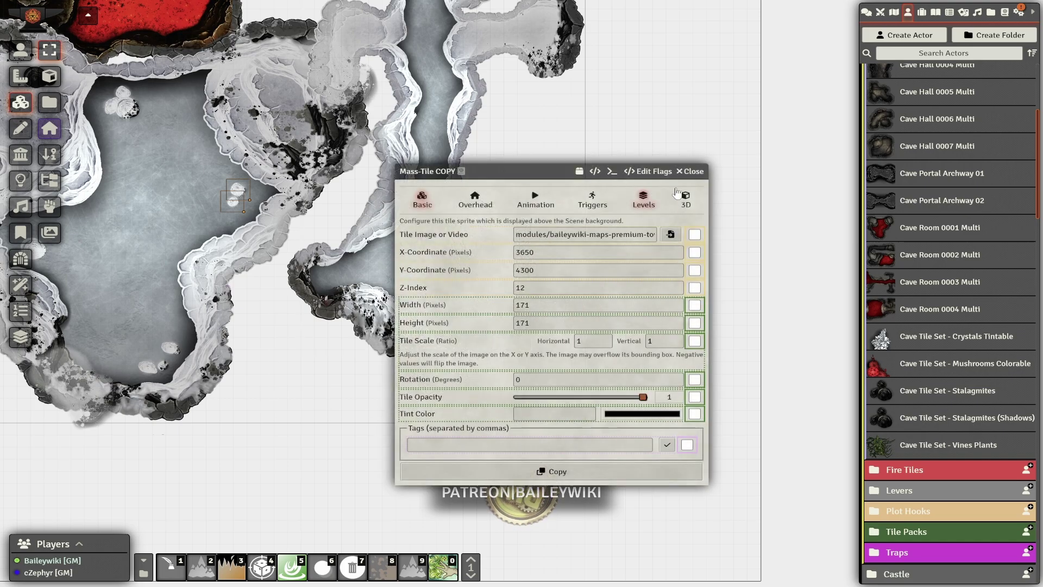
click(687, 172)
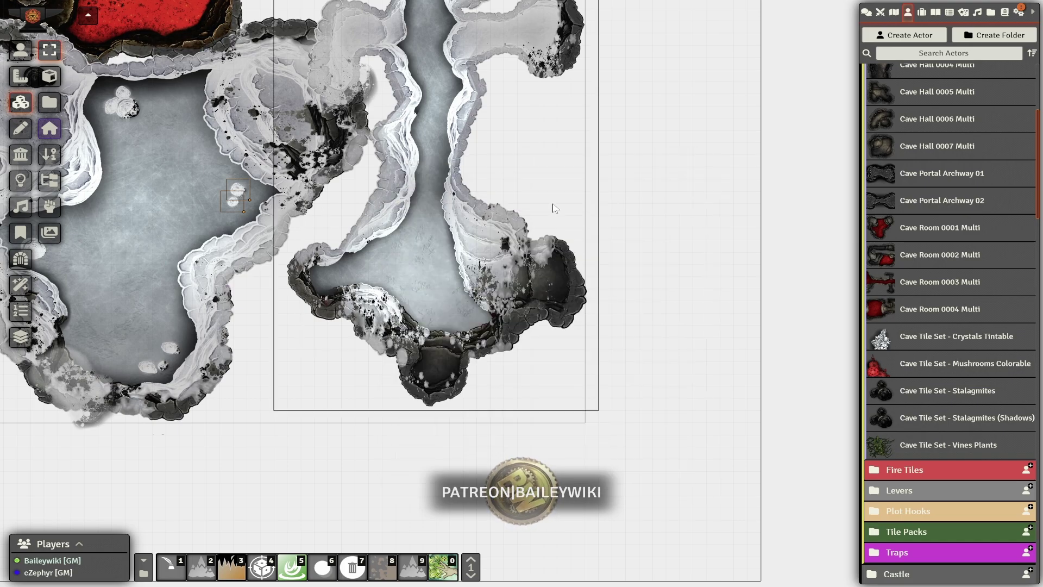
key(ctrl+c)
key(ctrl+v)
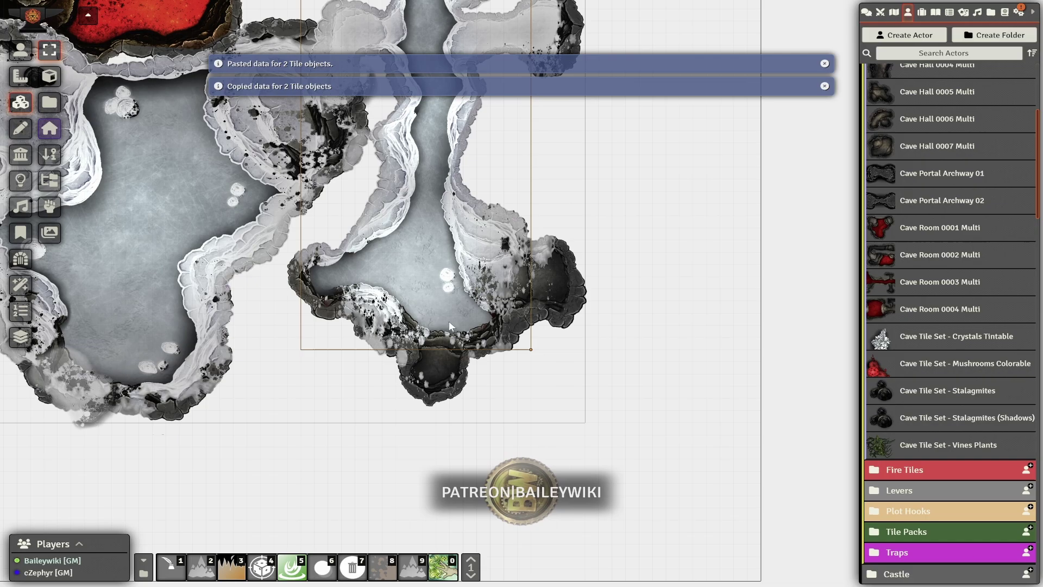
scroll(449, 321, up, 3)
drag(411, 289, 412, 336)
drag(361, 210, 510, 324)
drag(563, 204, 570, 353)
scroll(541, 281, down, 1)
scroll(540, 276, down, 3)
scroll(438, 370, up, 4)
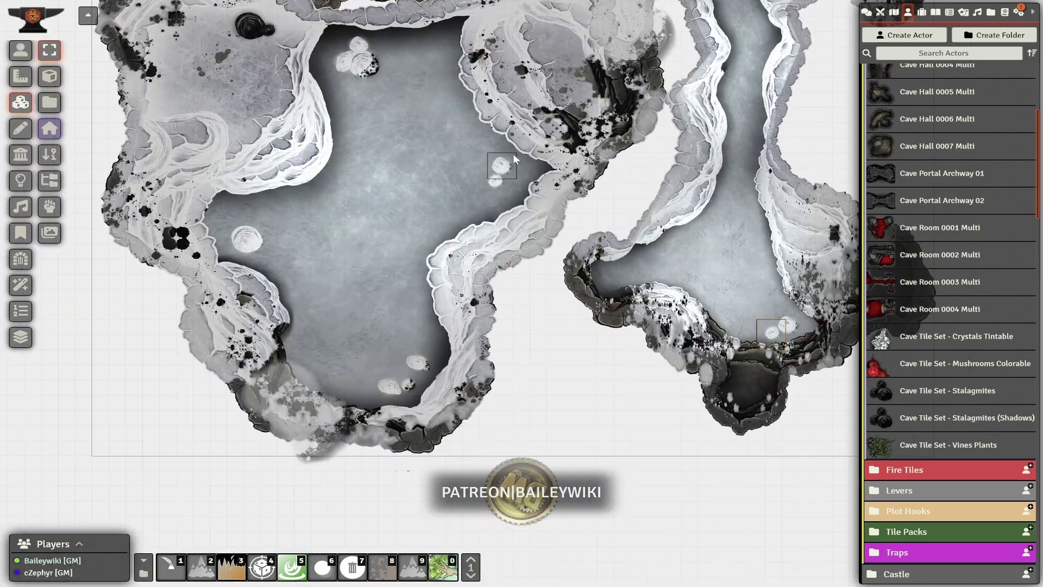
Step: Turn the dark stalagmite on the ice room's upper ledge white
scroll(481, 158, up, 2)
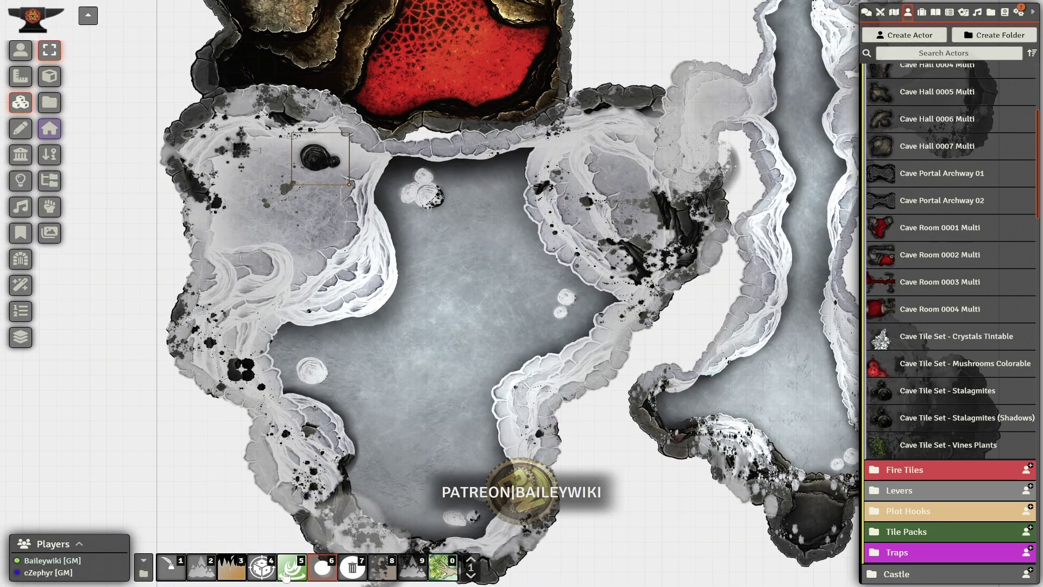
click(204, 568)
scroll(312, 370, down, 2)
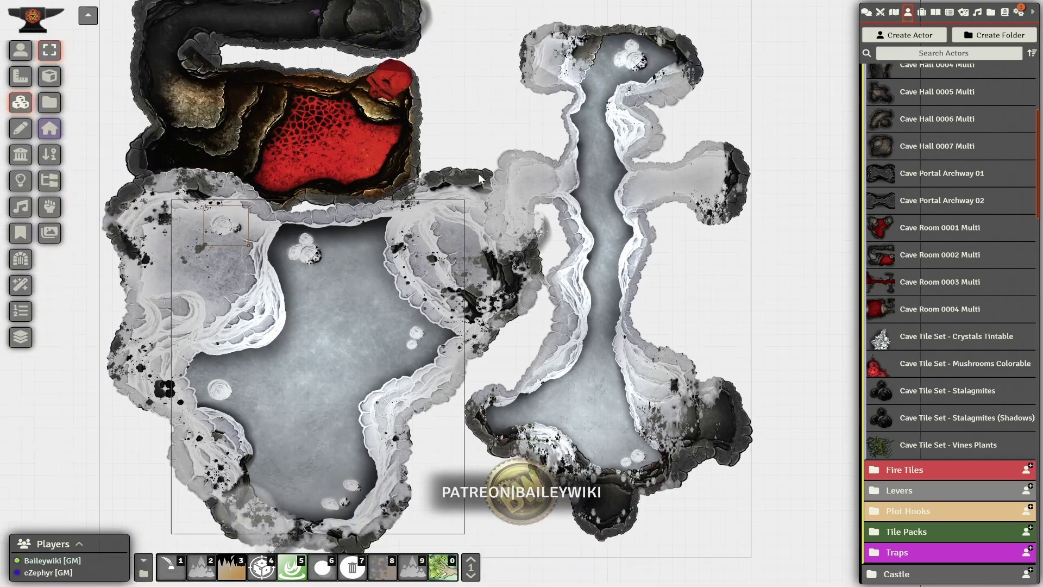
drag(479, 175, 469, 227)
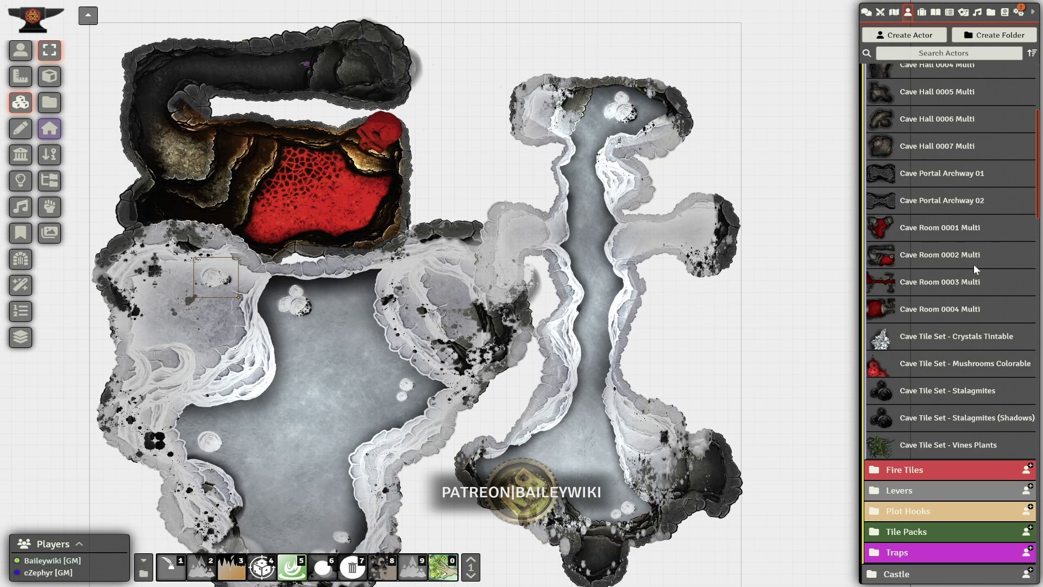
Step: Set the active Ice Cave scene's background color to #000000 and regenerate its thumbnail
click(894, 13)
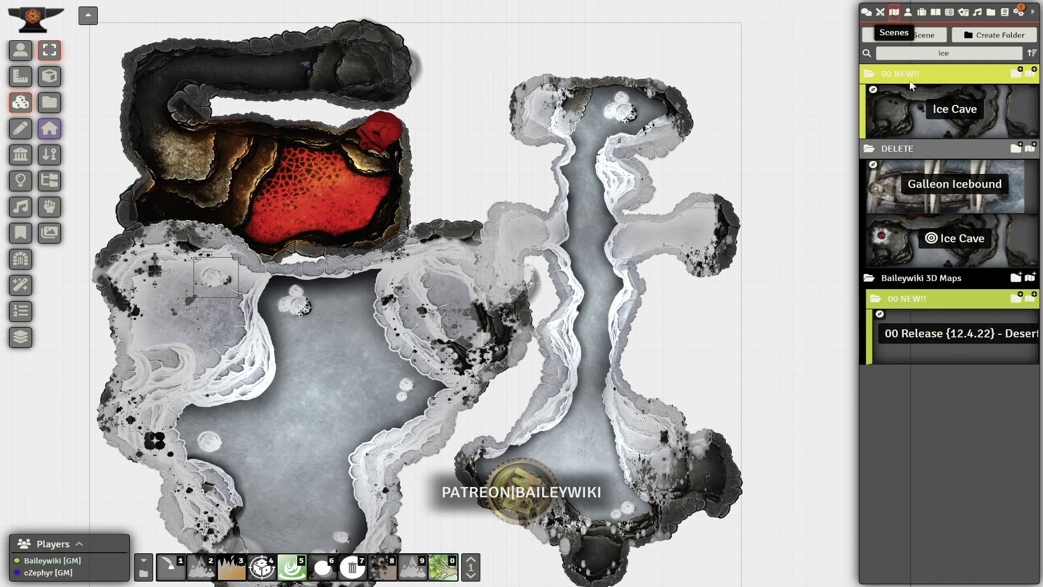
right_click(949, 246)
click(894, 272)
click(666, 312)
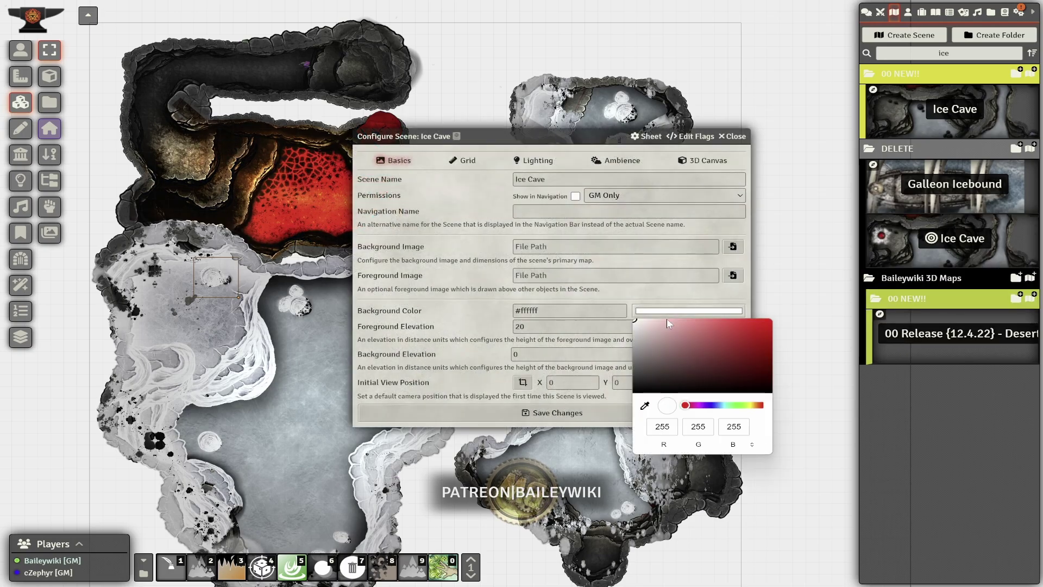
click(608, 413)
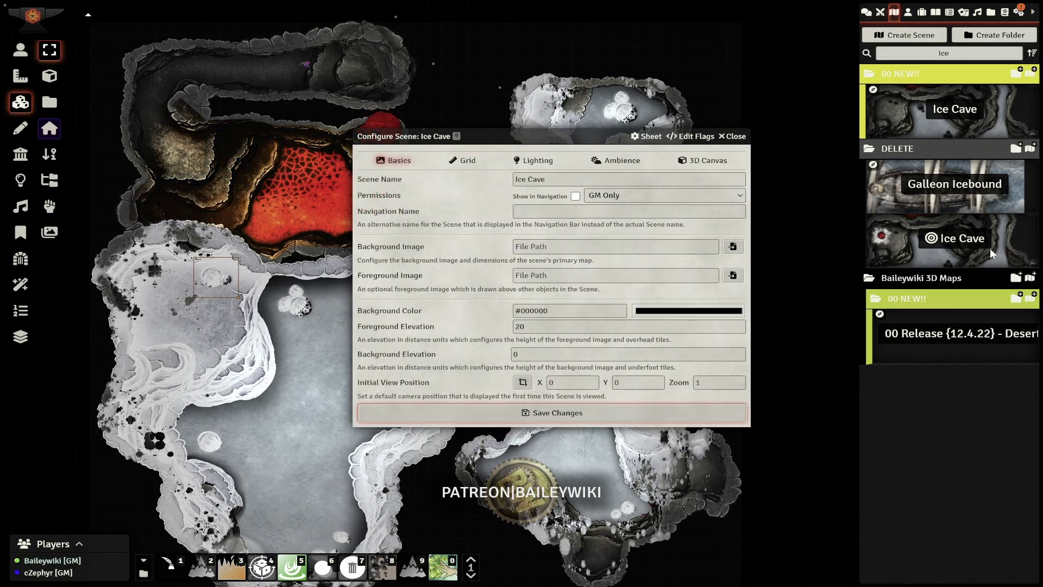
right_click(990, 248)
click(942, 276)
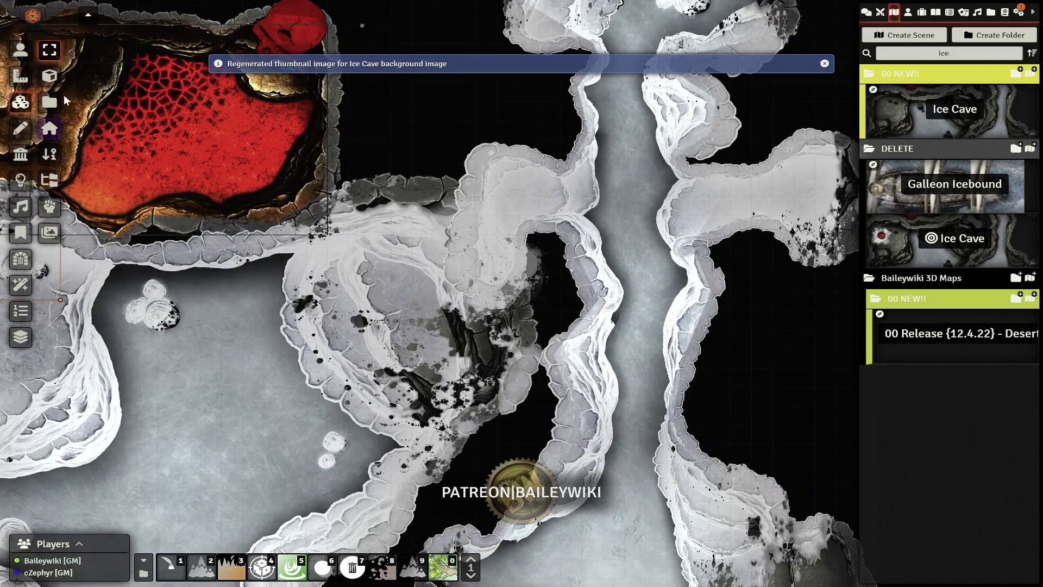
Step: Select the purple token in the upper tunnel and walk it around the bend to the rock ledges beside the lava
click(20, 50)
drag(228, 275, 603, 423)
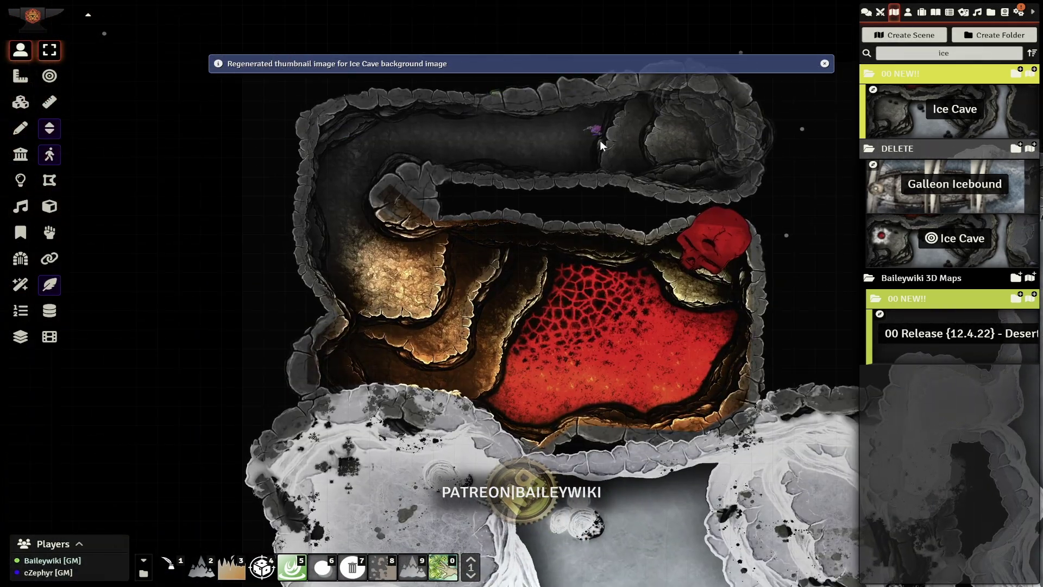
click(595, 134)
key(Left)
key(Left)
key(Left)
key(Left)
key(Left)
key(Left)
scroll(549, 95, up, 2)
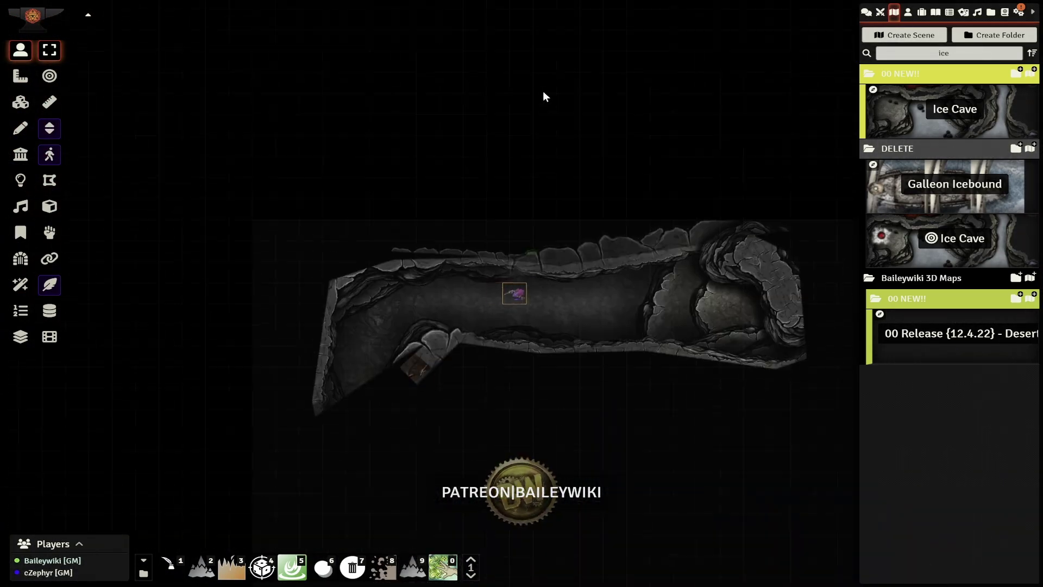
key(Left)
key(Left)
key(Left)
key(Left)
key(Left)
key(Down)
key(Down)
key(Down)
key(Down)
key(Down)
key(Down)
key(Down)
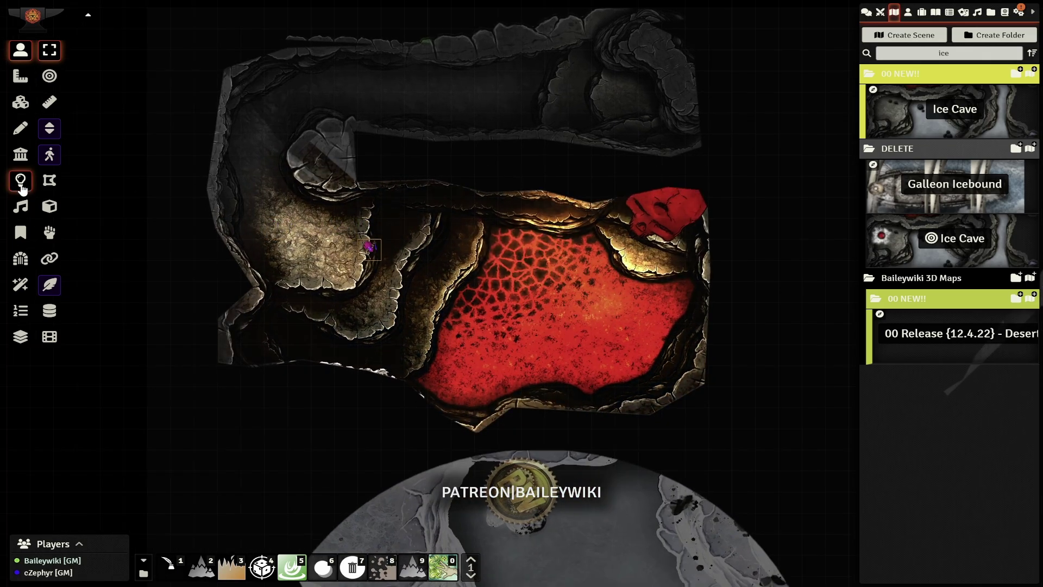
Step: Copy the ice room ledge's stalagmite into the lava pool and give the copy its dark rock coloring
click(20, 102)
click(334, 144)
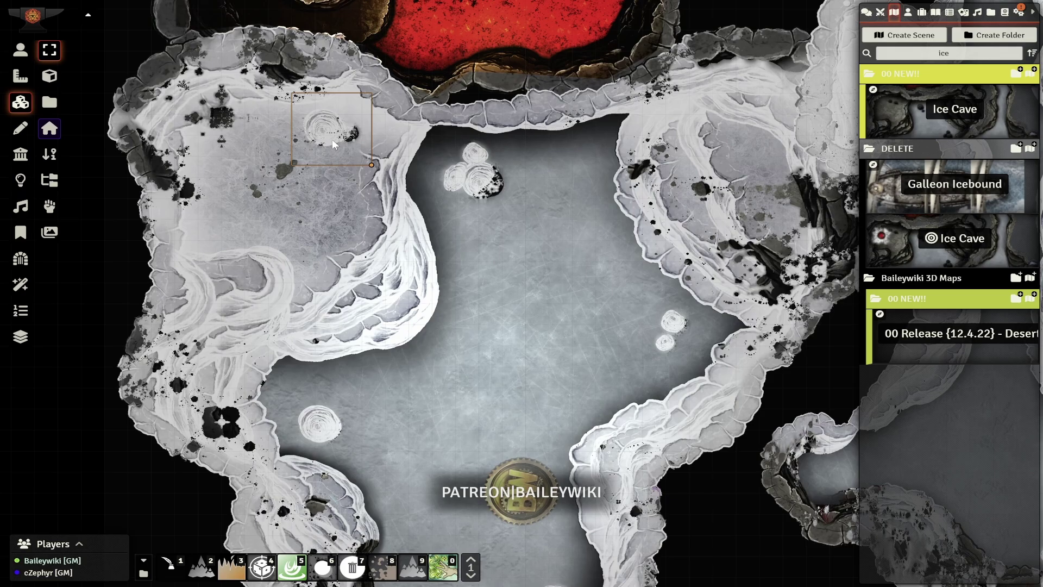
key(ctrl+c)
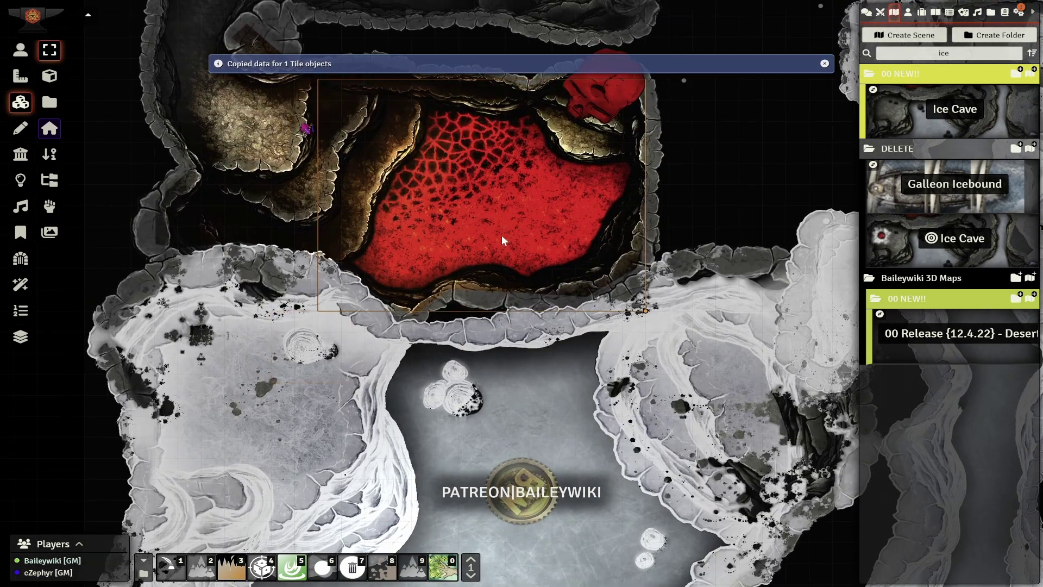
key(ctrl+v)
drag(518, 271, 533, 245)
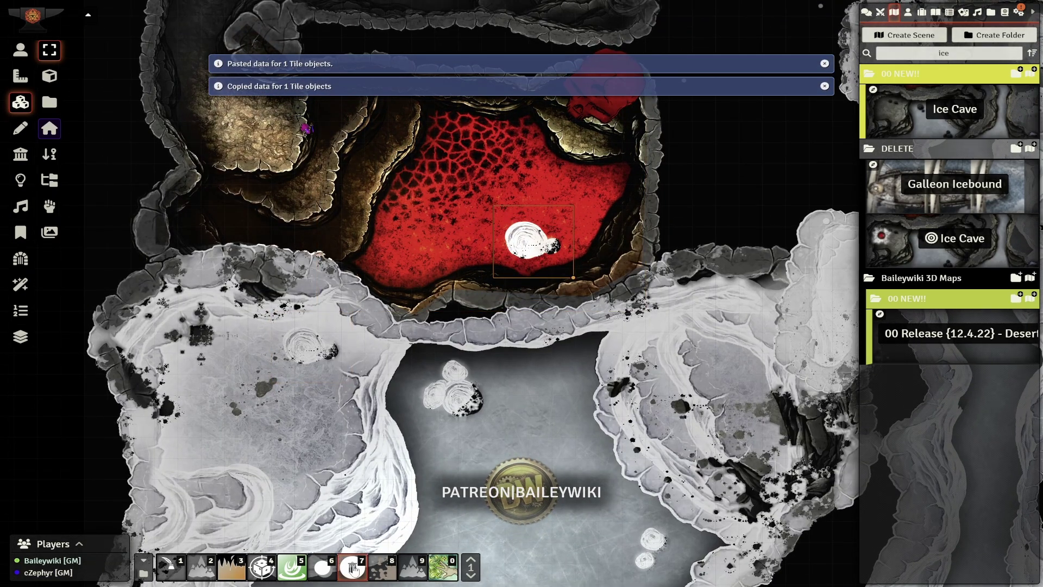
key(7)
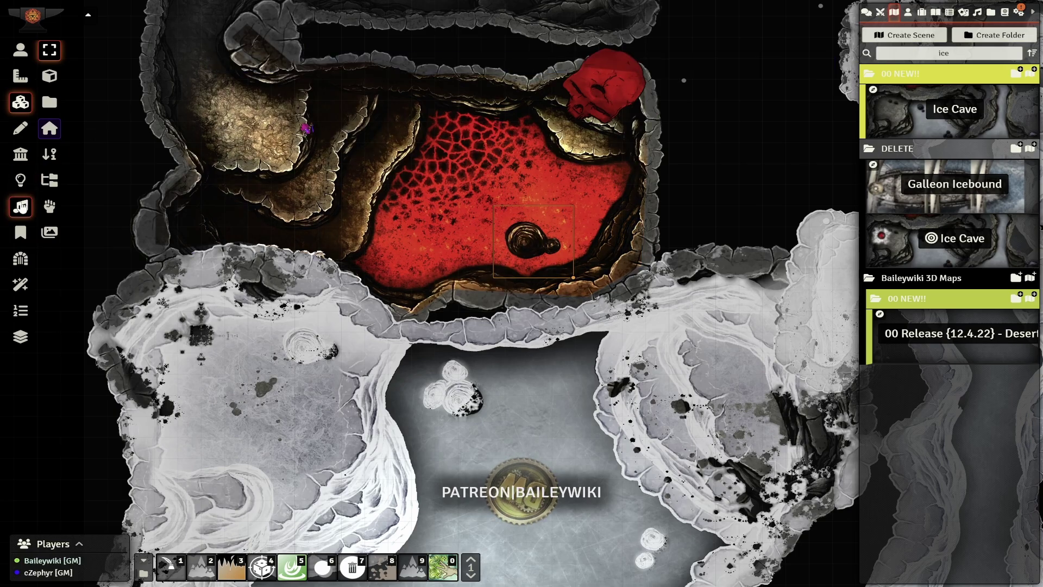
Step: Create an ambient sound about 70 ft in radius over the lava room, with height top 9, bottom 0 and maximum volume 0.2
click(20, 206)
drag(478, 182, 581, 478)
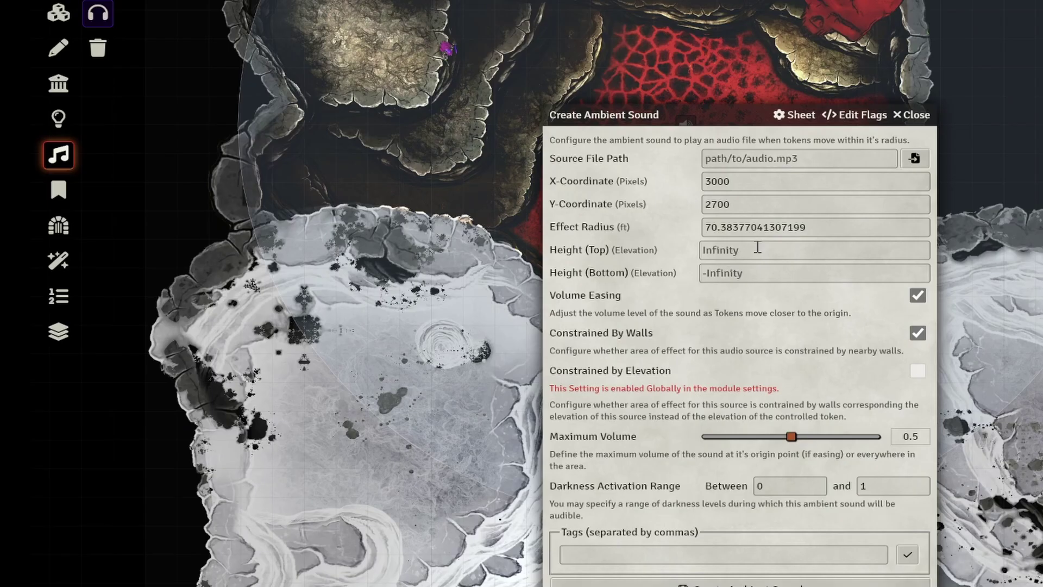
click(477, 276)
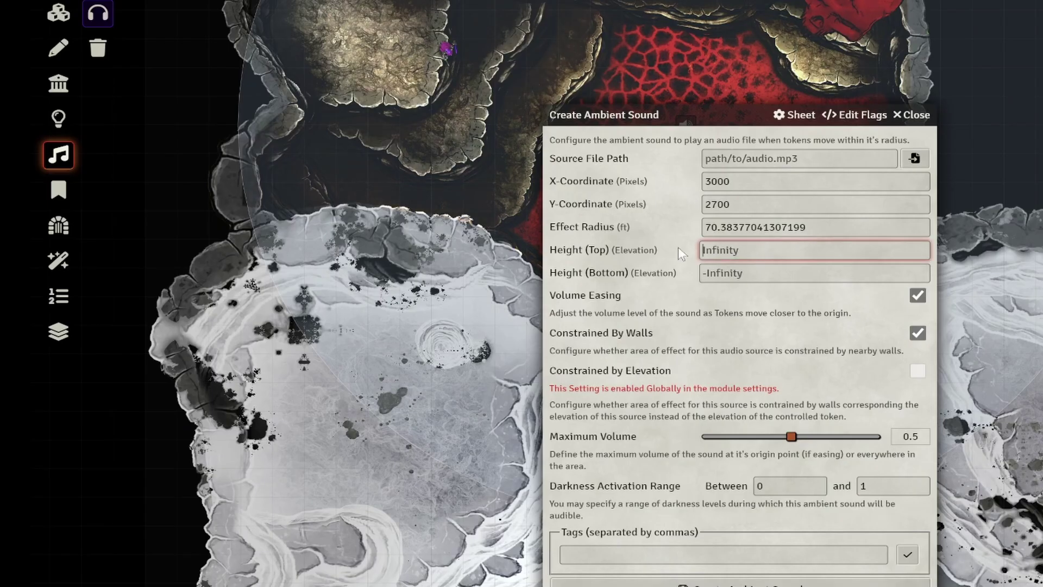
click(747, 273)
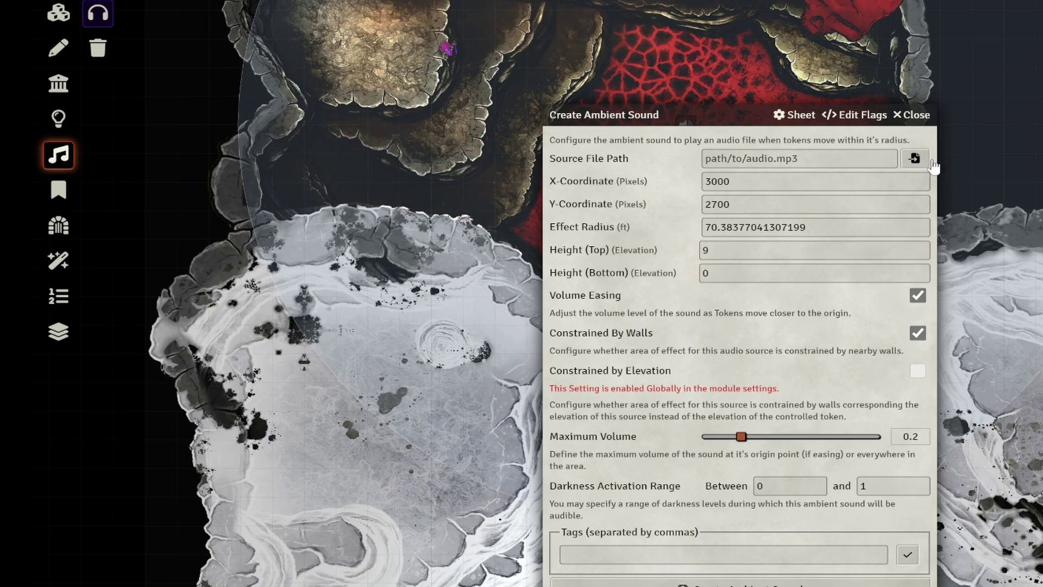
Step: Find lava-loop.ogg and set it as the ambient sound's source file
click(915, 158)
text(lav)
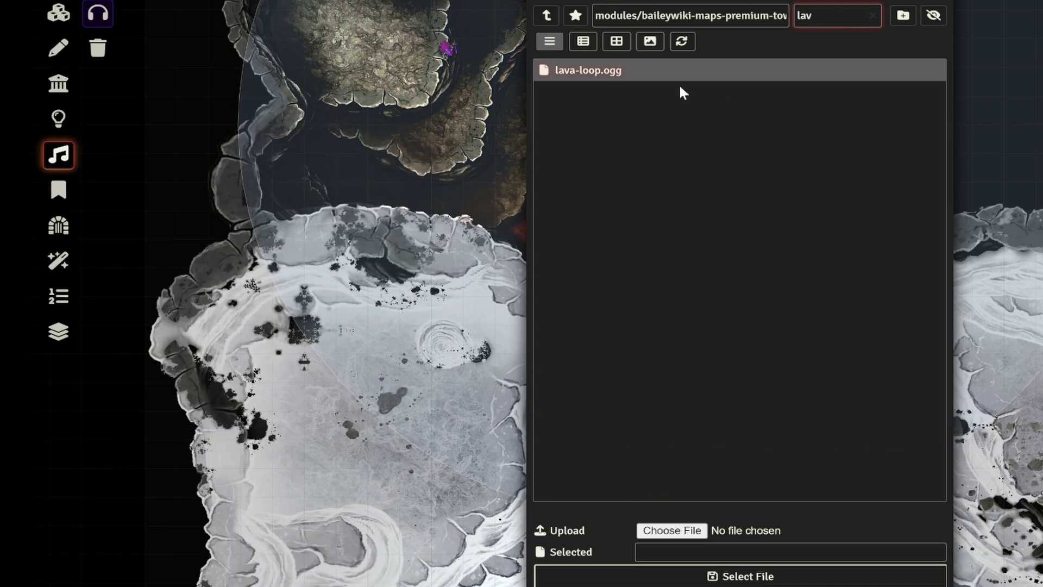
click(612, 74)
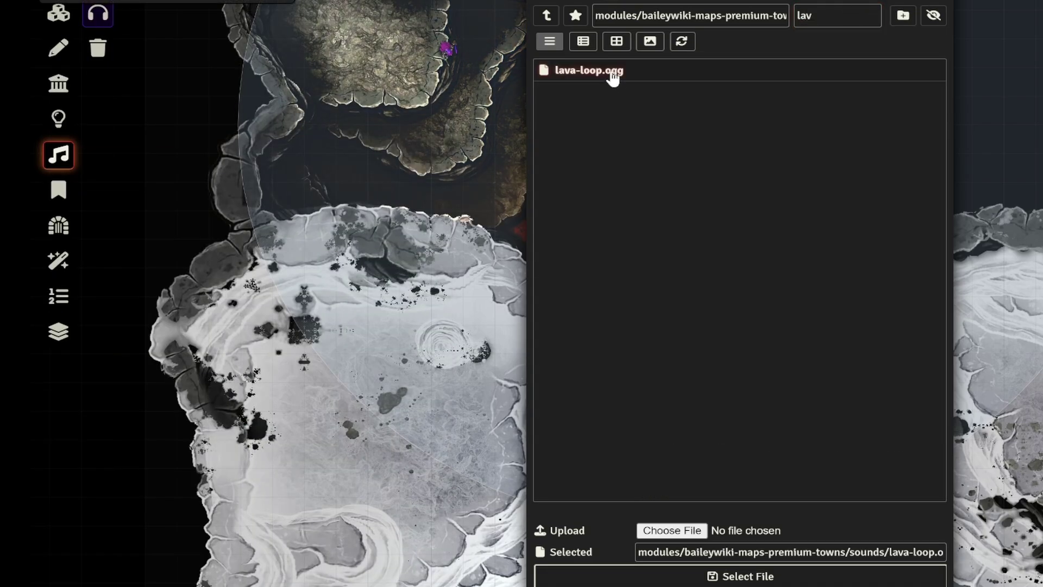
click(673, 576)
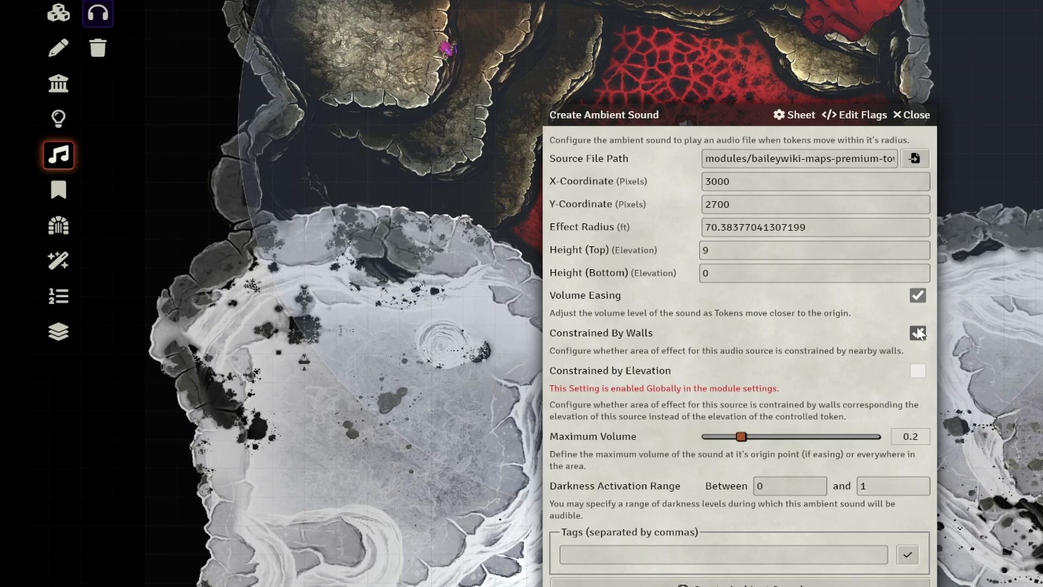
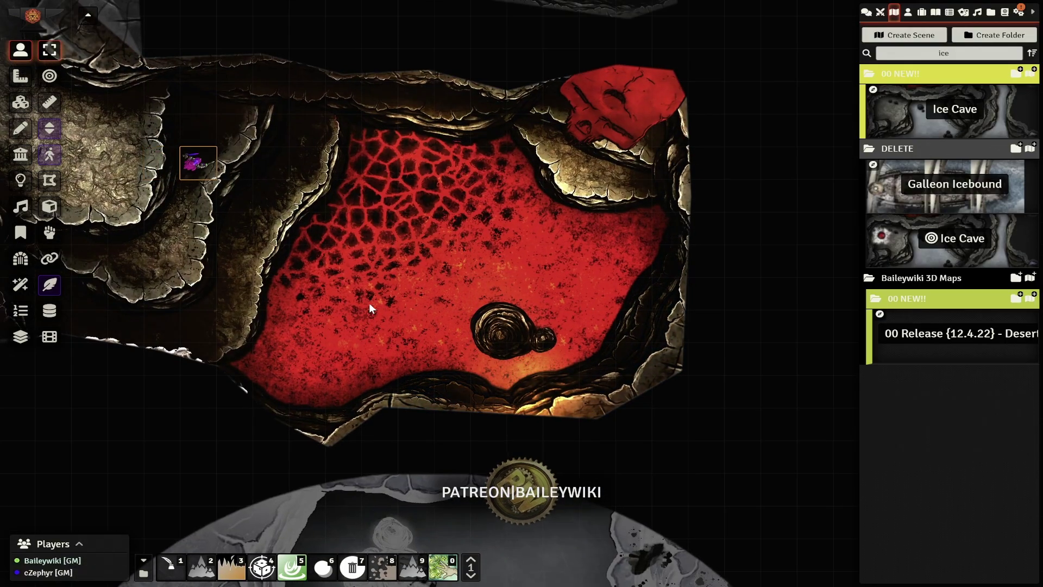
Step: Walk the token east from the rock ledges onto the cracked lava crust
key(Right)
key(Right)
key(Right)
key(Right)
key(Right)
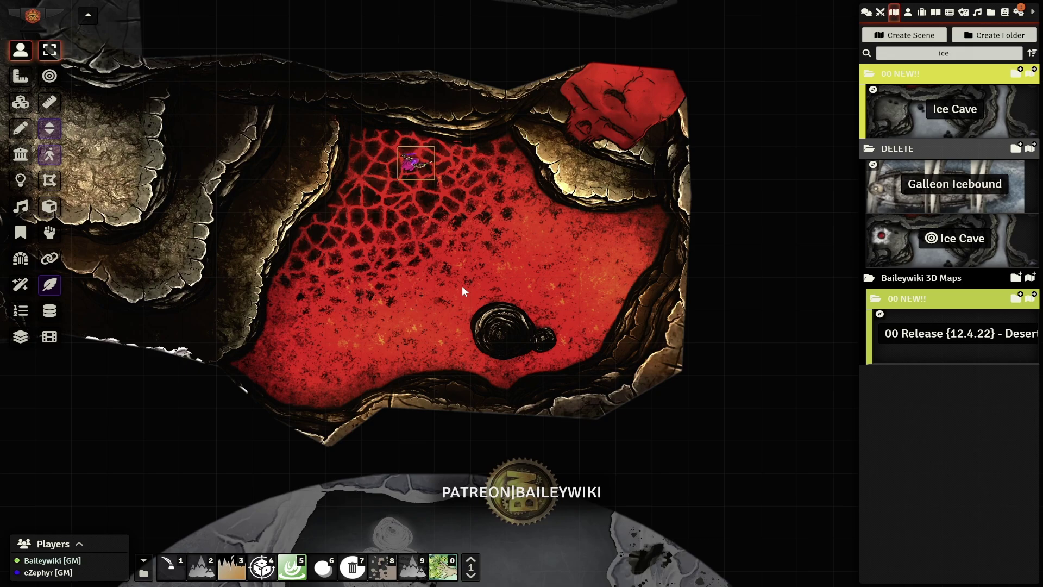
Step: Walk the token west off the lava to the far cave wall beside the rock ledge
key(Left)
key(Left)
key(Left)
key(Left)
key(Left)
key(Left)
key(Left)
key(Left)
key(Left)
key(Left)
key(Left)
key(Left)
key(Left)
key(Left)
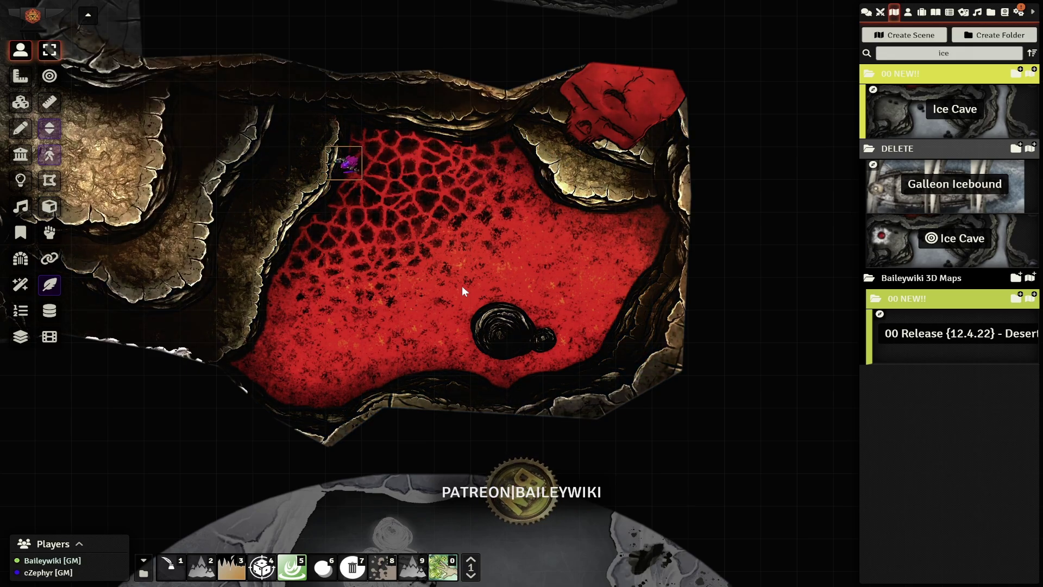
key(Left)
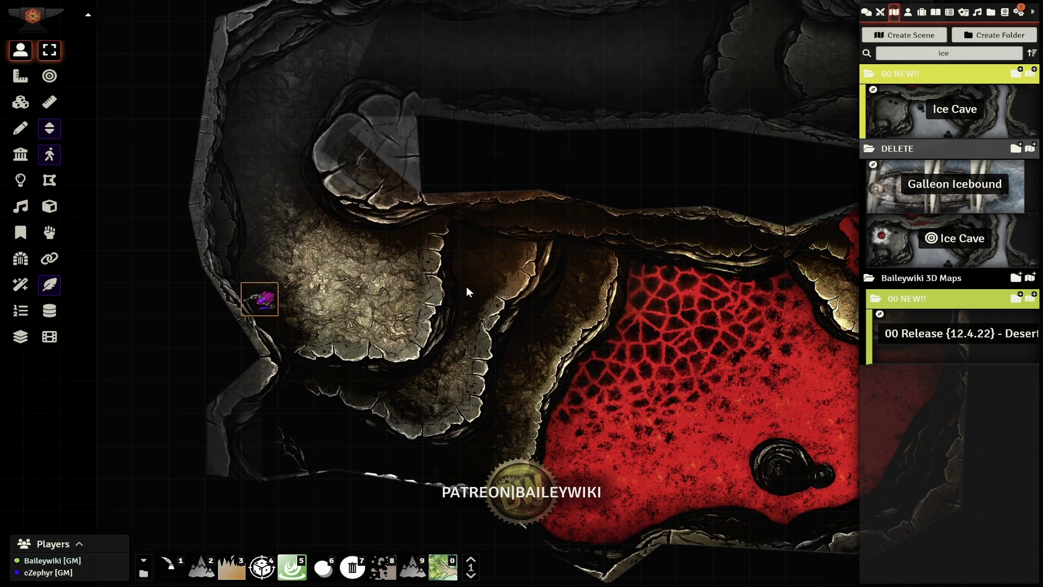
Step: Walk the token north around the bend, east along the upper tunnel and through its exit into the ice cave
key(Up)
key(Up)
key(Up)
key(Up)
key(Up)
key(Up)
key(Up)
key(Up)
key(Right)
key(Right)
key(Right)
key(Right)
key(Right)
key(Right)
key(Right)
key(Right)
key(Right)
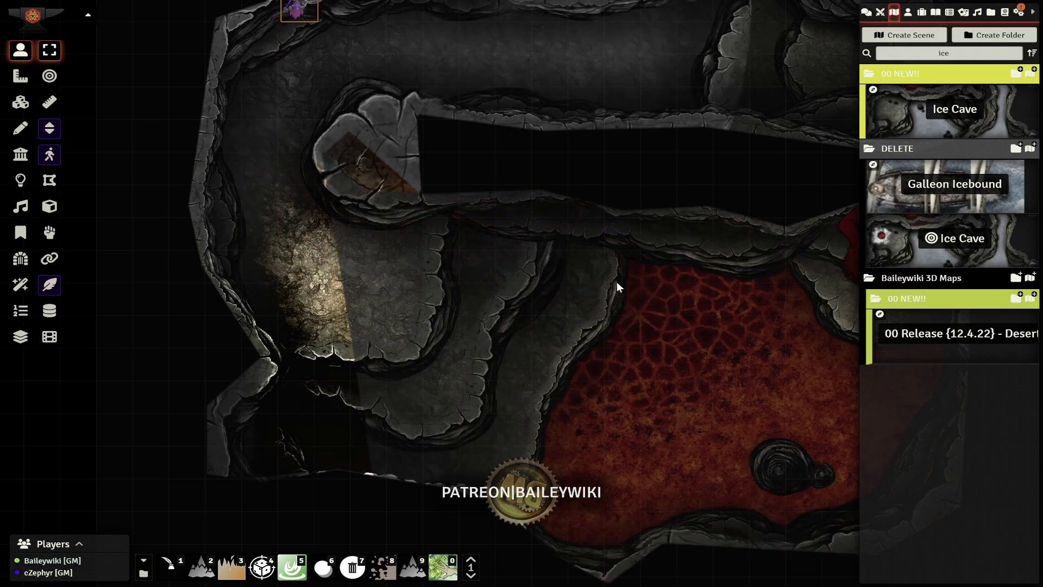
drag(741, 347, 350, 250)
key(Right)
key(Right)
key(Right)
key(Right)
key(Right)
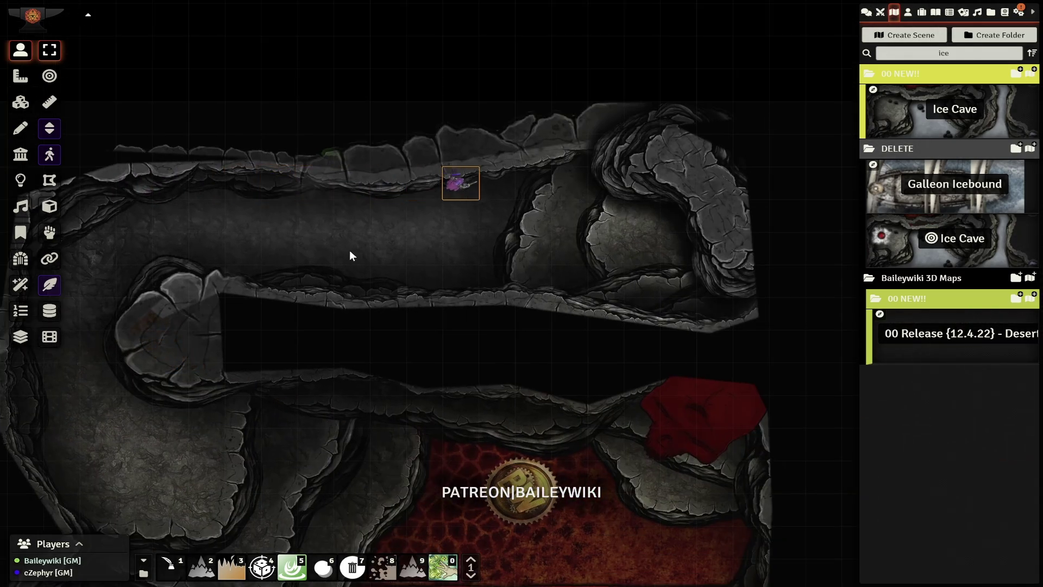
key(Up)
key(Up)
key(Up)
key(Up)
key(Up)
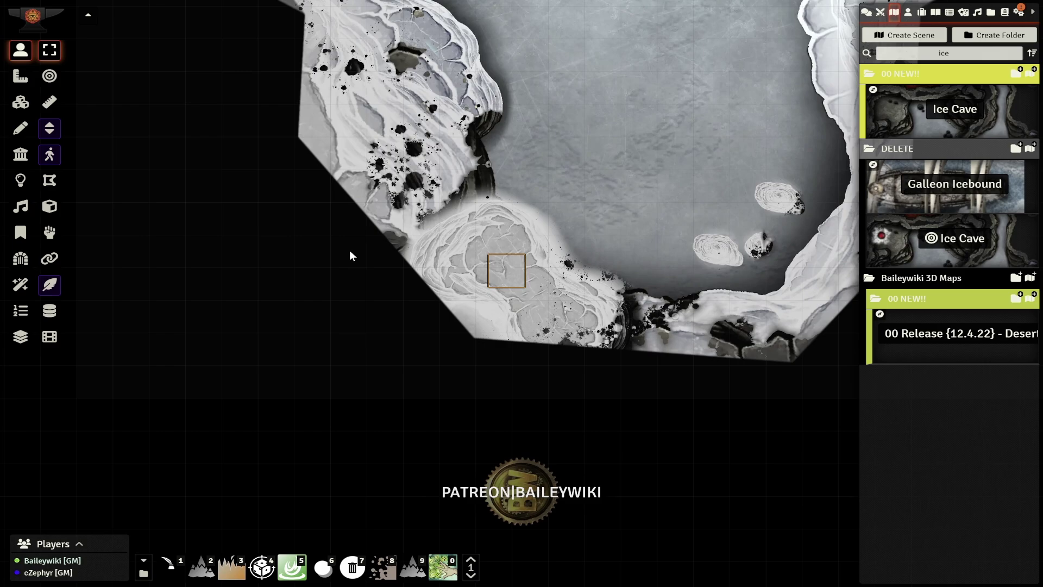
Step: Walk the token from the snowy ledge up to the middle of the ice cave's frozen floor
key(Right)
key(Right)
drag(446, 290, 447, 454)
key(Up)
key(Up)
key(Up)
key(Up)
key(Up)
key(Up)
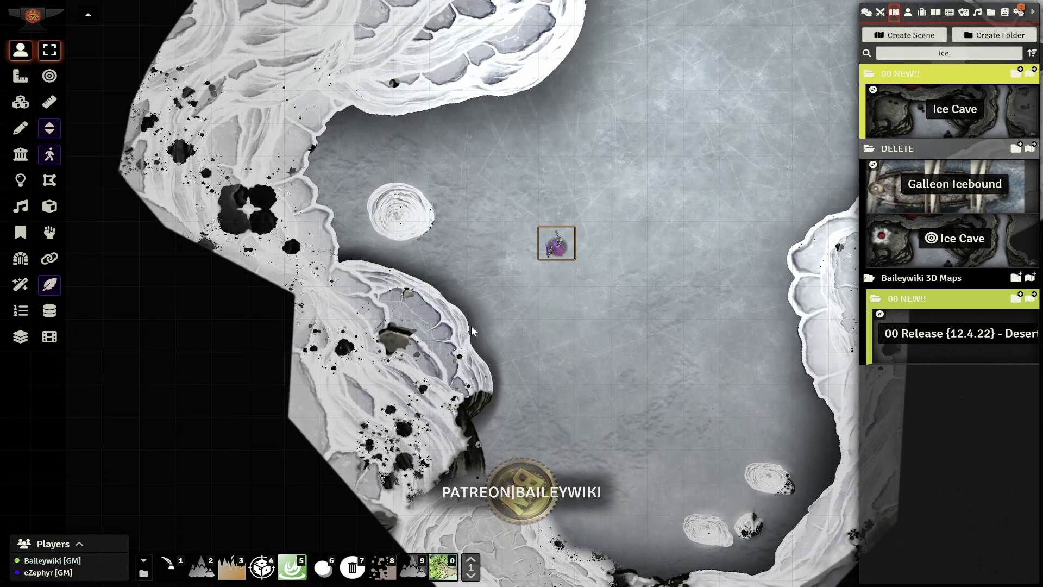
key(Right)
key(Right)
key(Right)
drag(486, 312, 266, 536)
key(Up)
scroll(272, 149, down, 10)
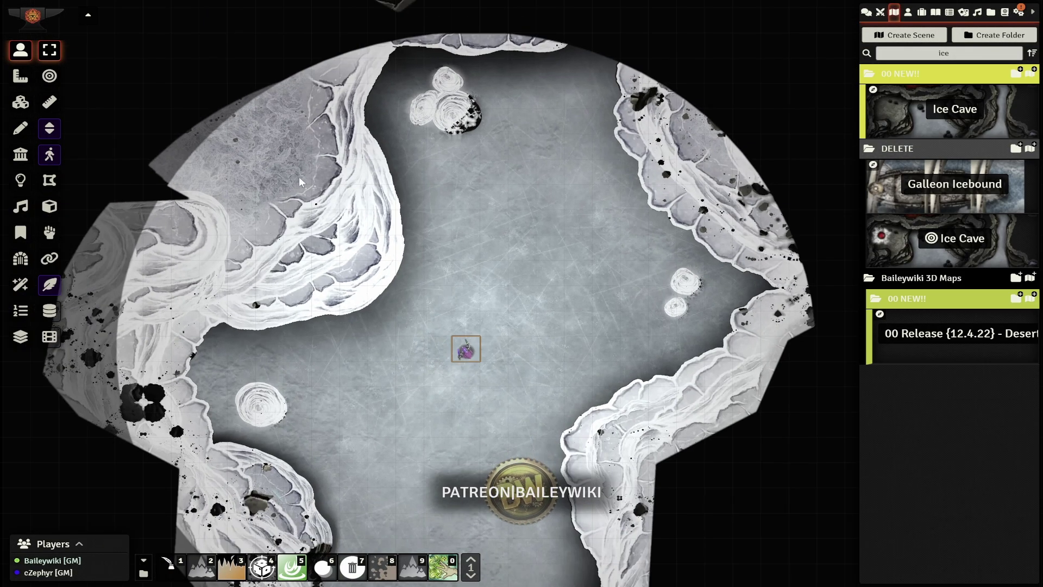
Step: Place the Cave Tile Set - Crystals Tintable prefab on the frozen floor of the smaller eastern ice cave
click(20, 102)
scroll(404, 257, down, 2)
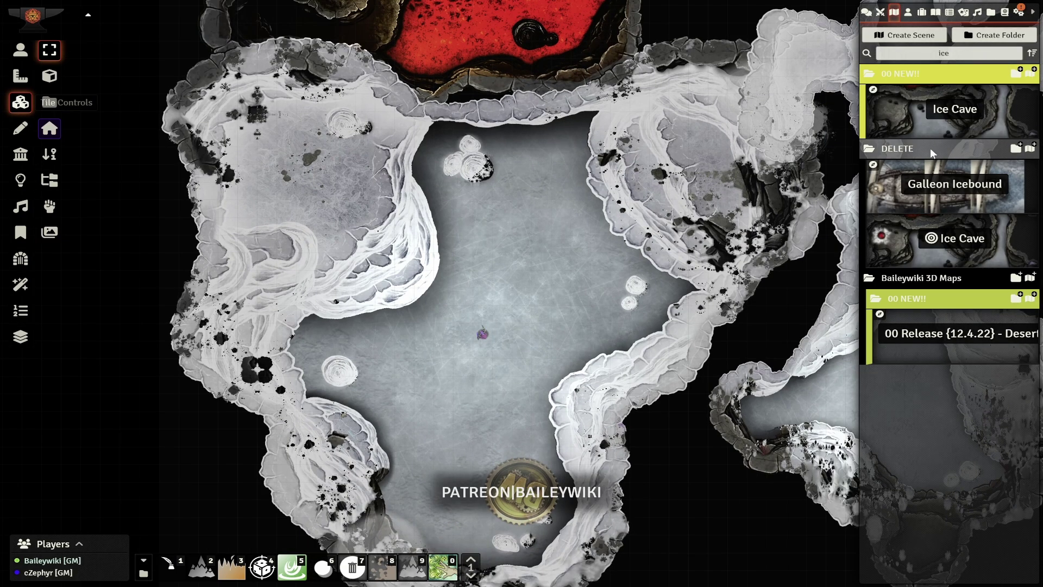
click(909, 12)
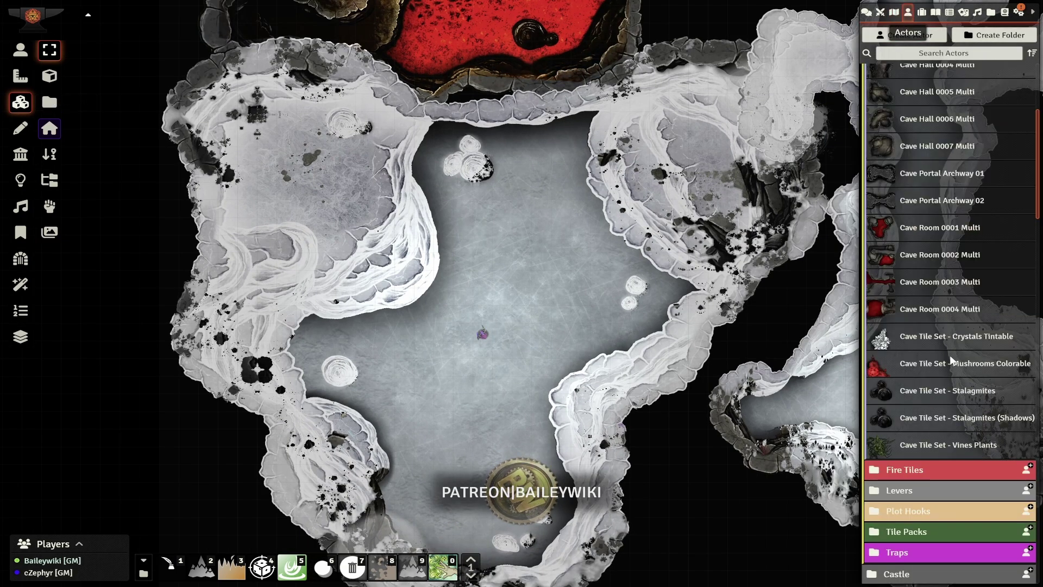
scroll(953, 363, down, 1)
drag(754, 362, 383, 228)
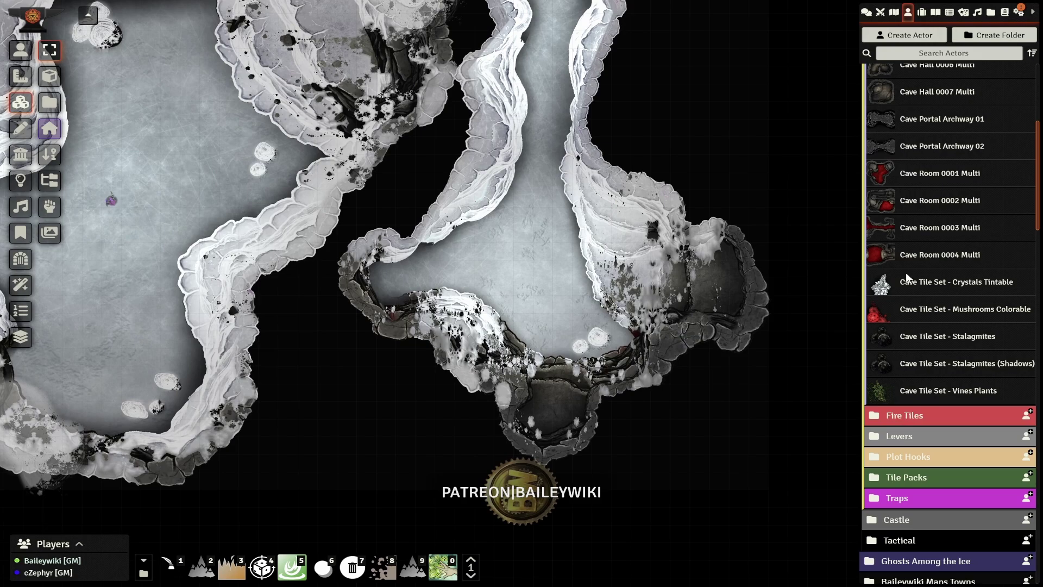
key(ctrl+v)
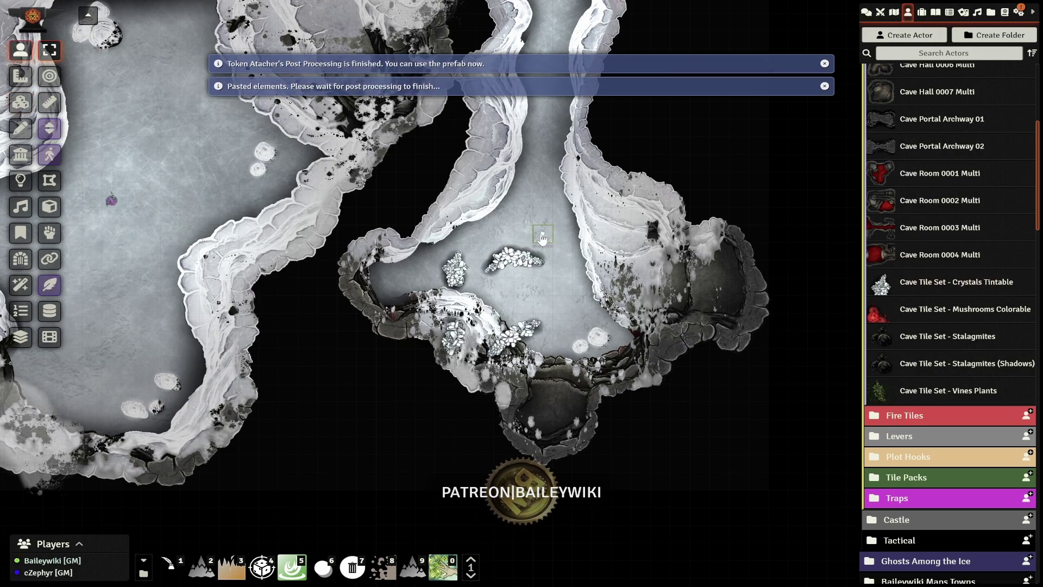
Step: Detach the crystal tiles from the cave props token and delete that token
click(49, 259)
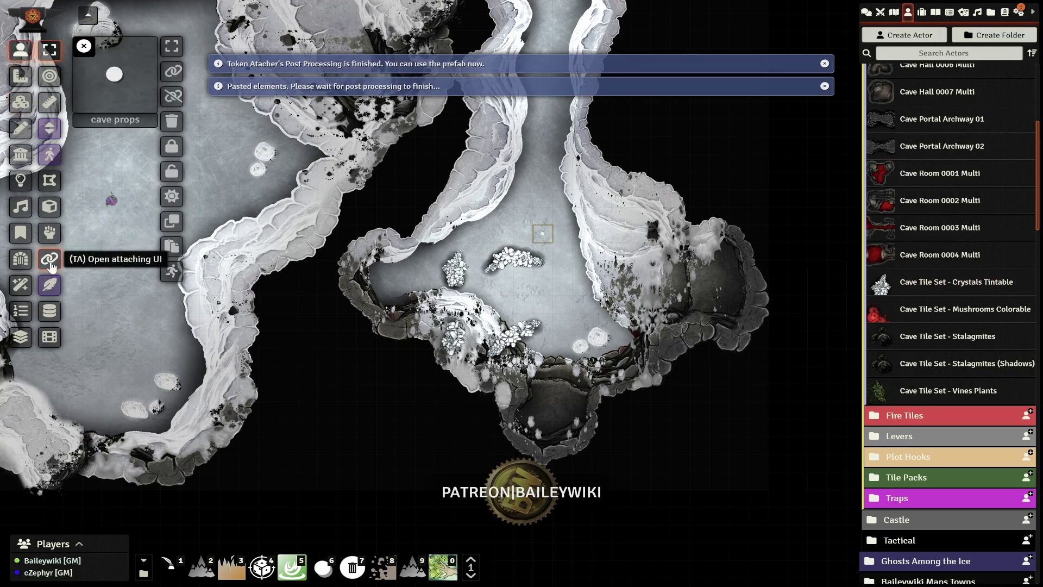
click(172, 123)
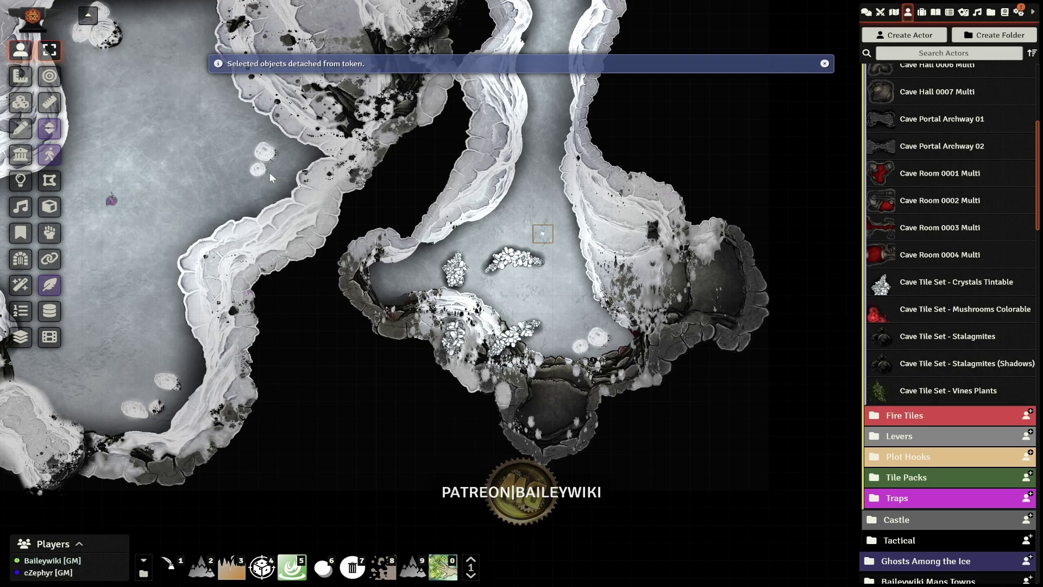
key(Delete)
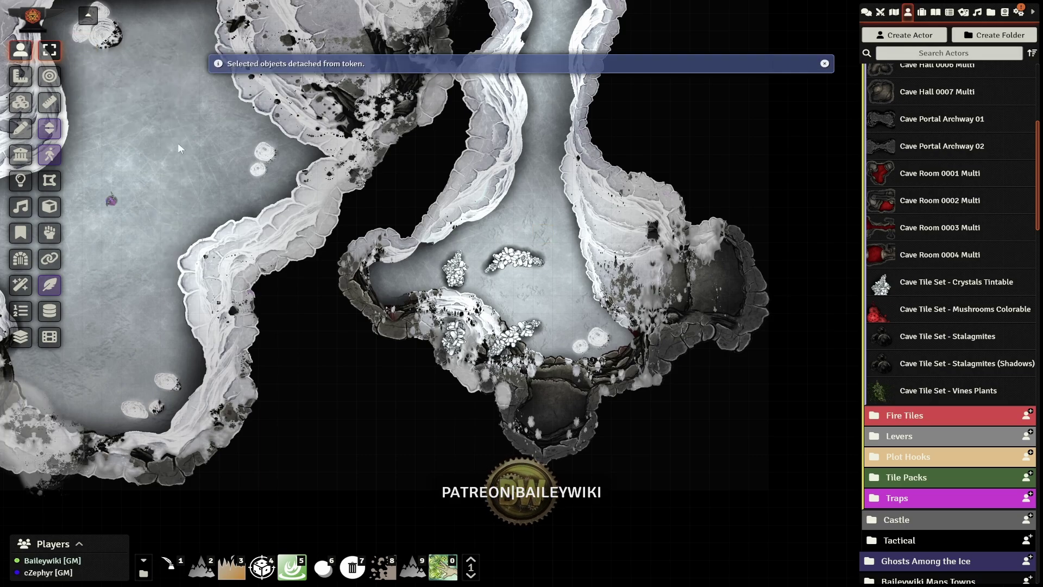
Step: Arrange two crystal clusters along the walls of the eastern rock alcove and delete the leftover crystal tiles
click(20, 104)
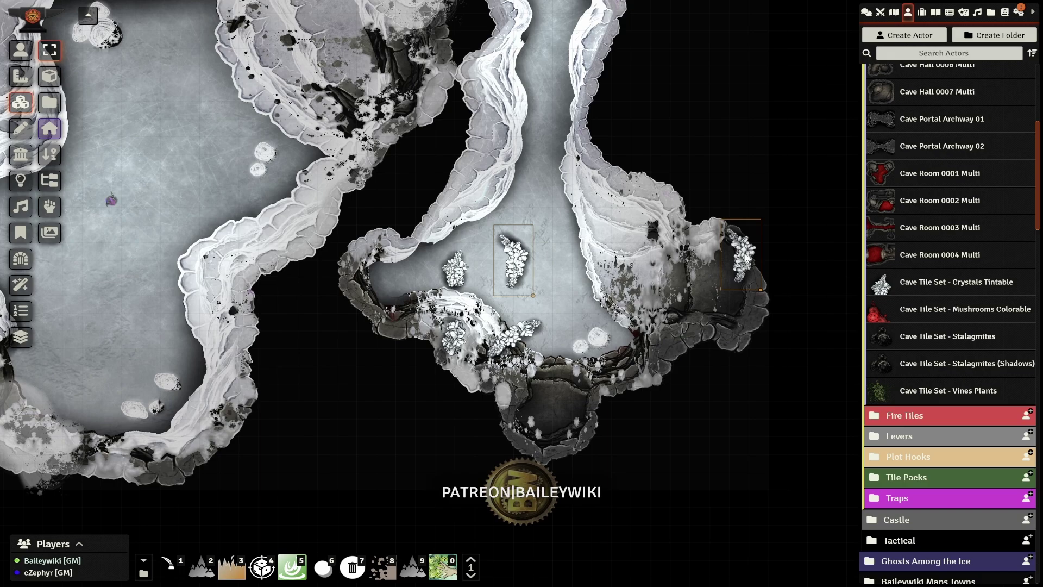
drag(747, 260, 736, 261)
scroll(736, 265, down, 4)
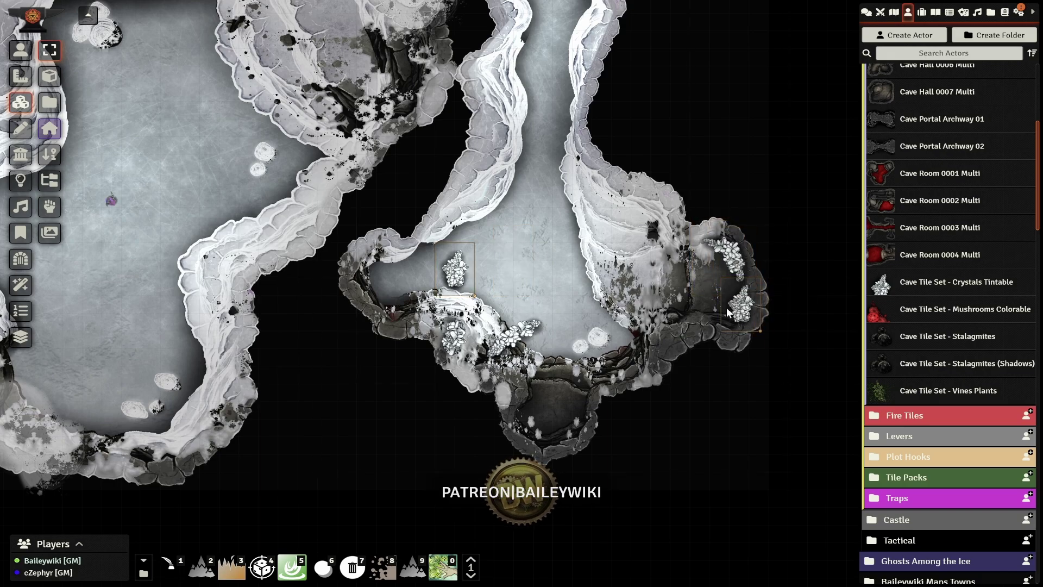
drag(729, 313, 724, 324)
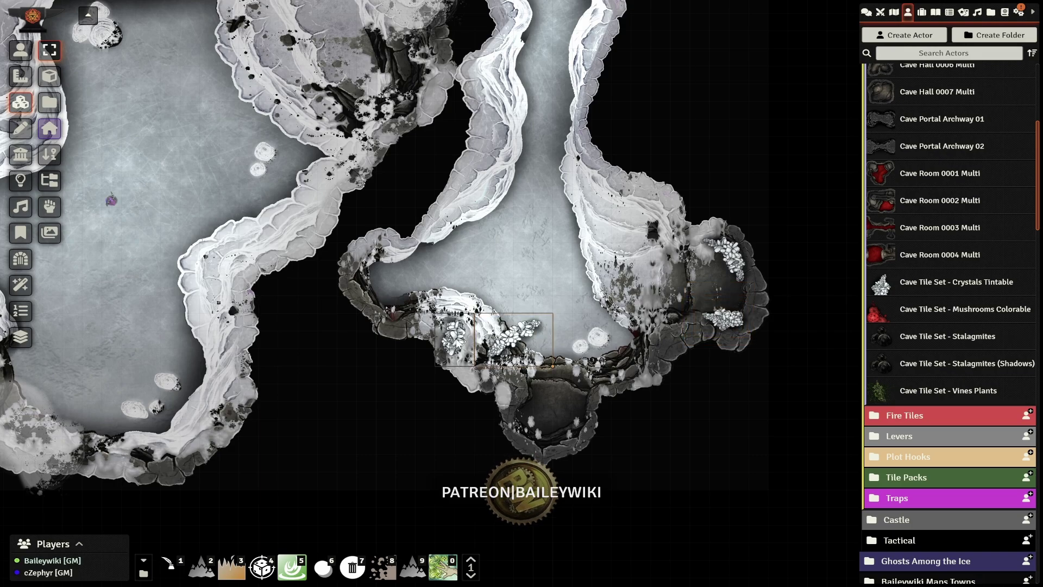
key(Delete)
Step: Mass-edit the two crystal clusters in the rock alcove and give them a pale blue tint
scroll(728, 266, up, 3)
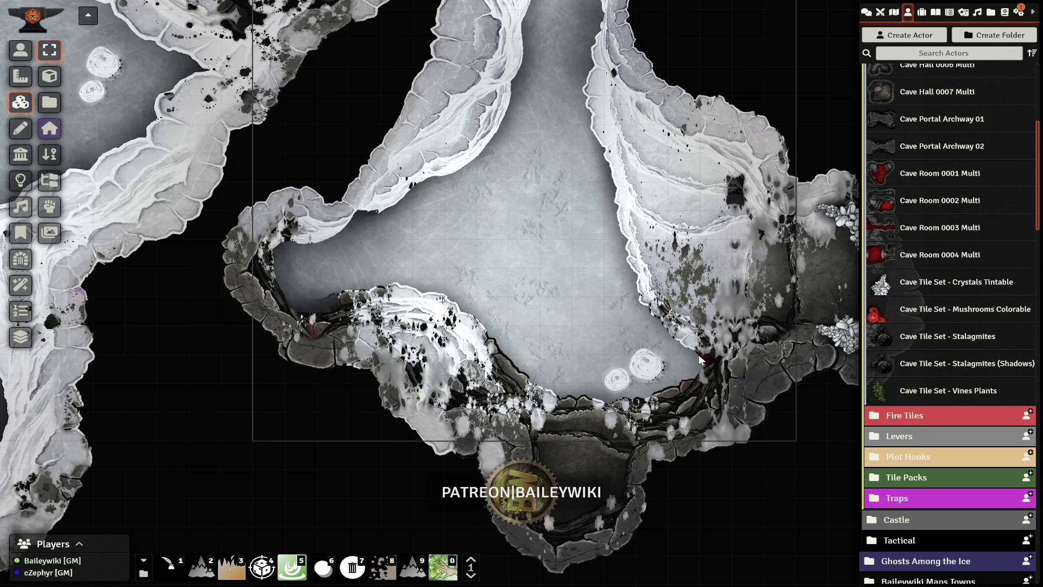
key(shift+e)
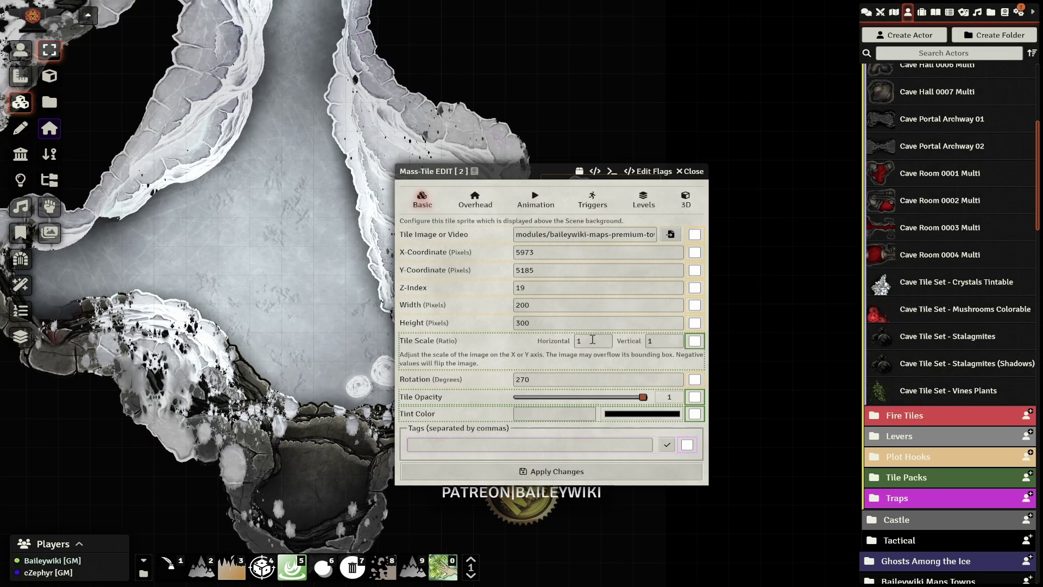
click(642, 416)
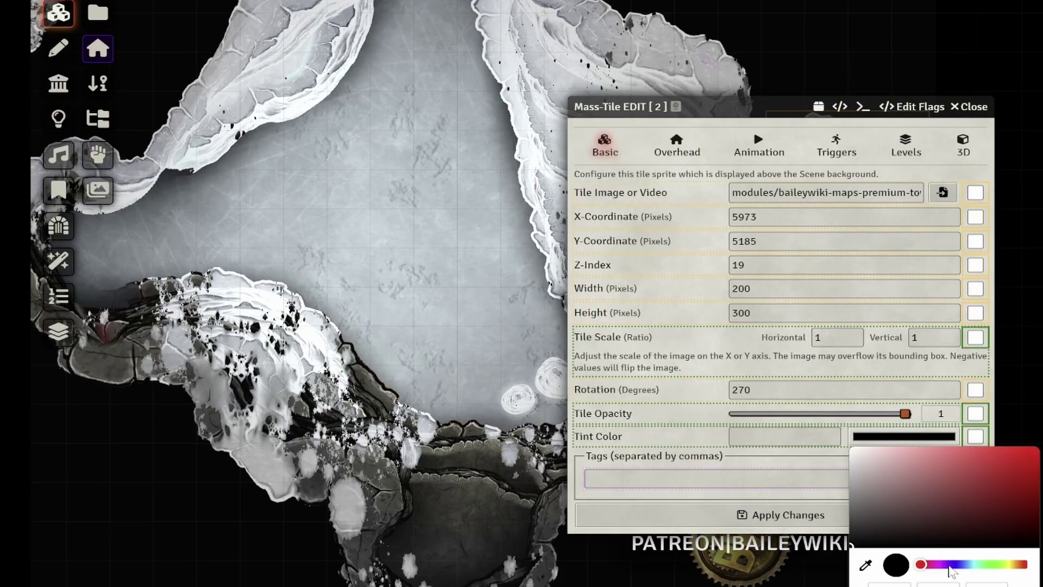
click(960, 565)
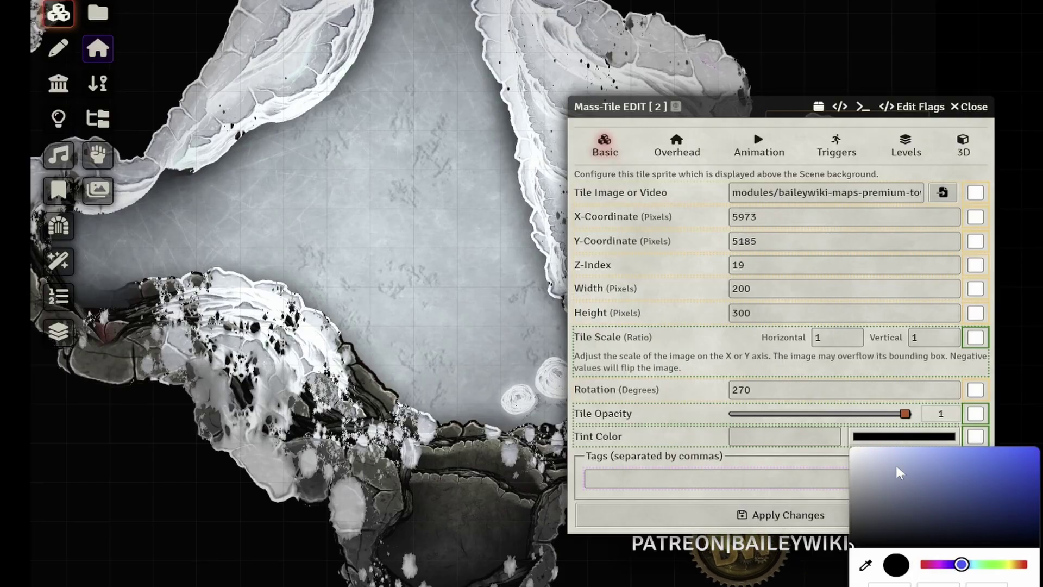
click(885, 457)
click(619, 366)
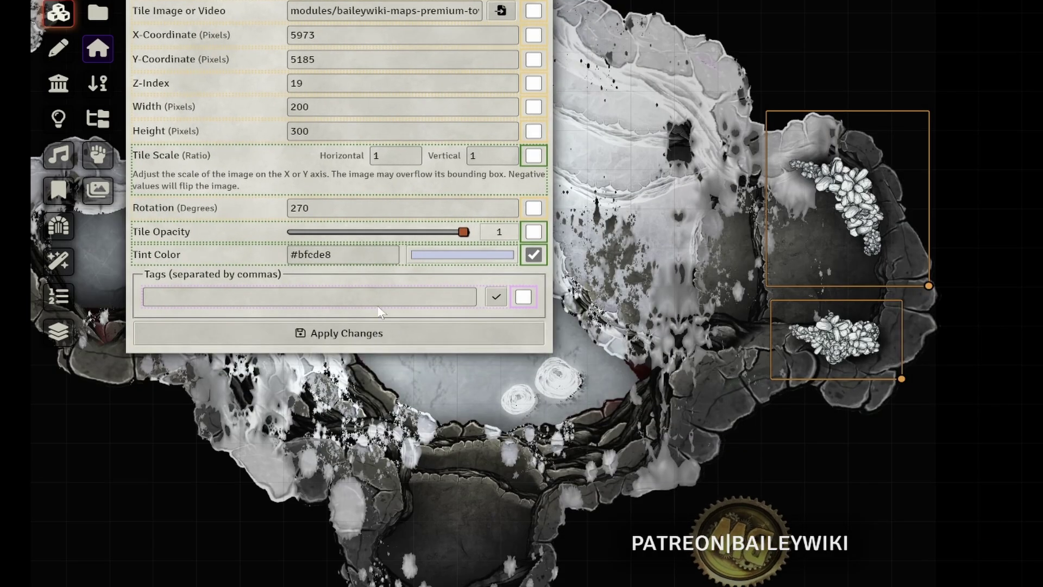
click(337, 330)
scroll(815, 240, down, 5)
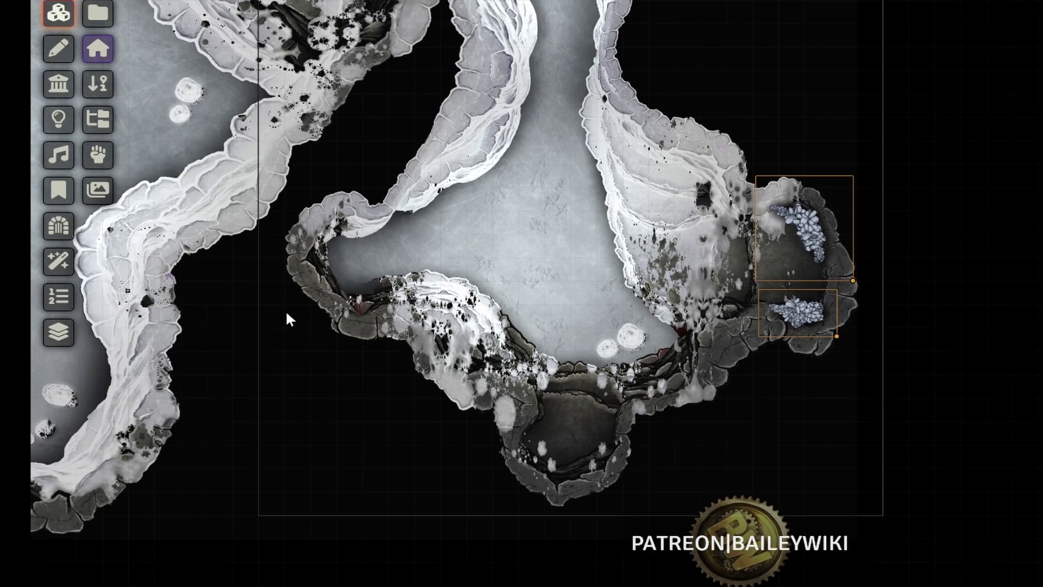
Step: Place the Plot Hook - Floor Reveal - Ice MULTI prefab in the empty black area between the two ice caves
drag(286, 315, 694, 282)
drag(321, 163, 758, 314)
scroll(766, 311, down, 4)
scroll(778, 309, up, 2)
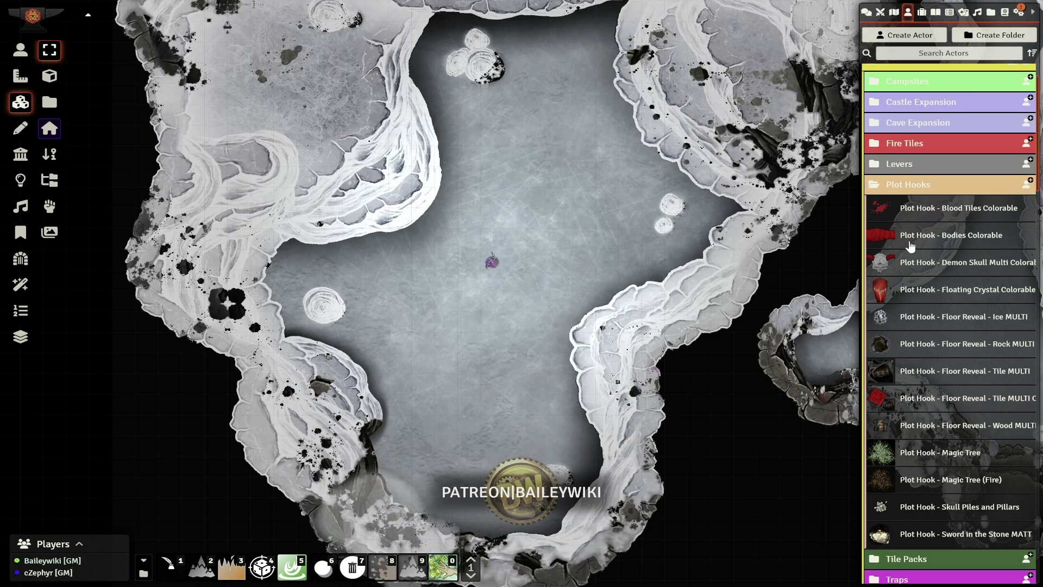
drag(500, 222, 501, 190)
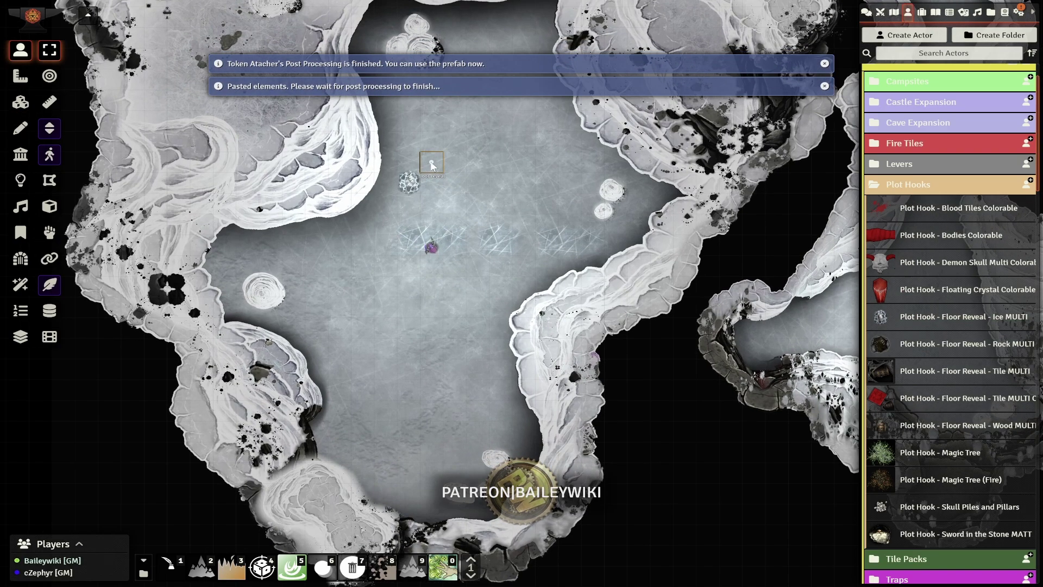
drag(603, 381, 646, 397)
drag(656, 353, 500, 234)
scroll(467, 291, up, 6)
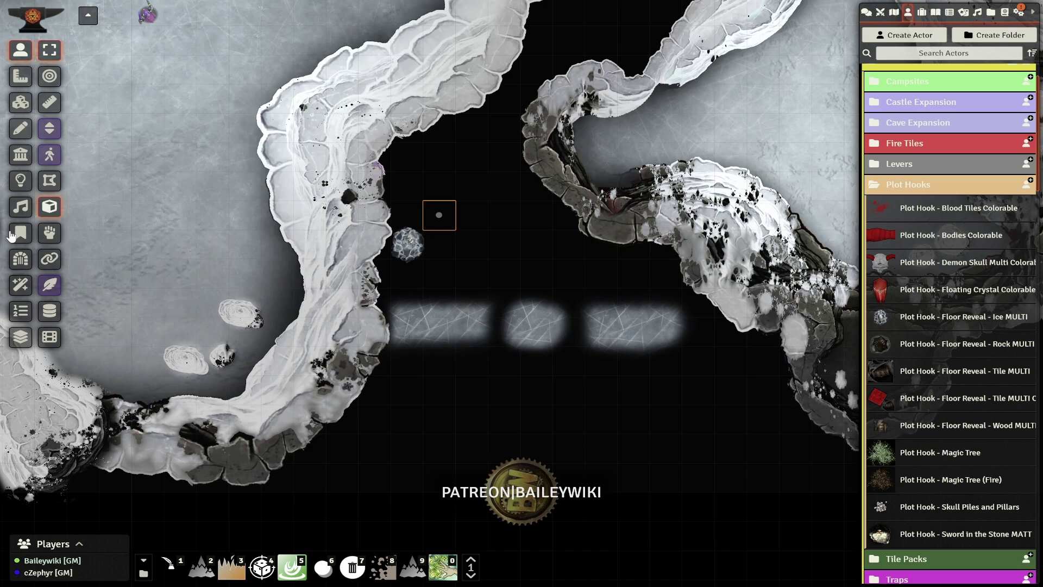
Step: Detach the ice tiles from the floor reveal token and delete that token
click(42, 263)
click(170, 124)
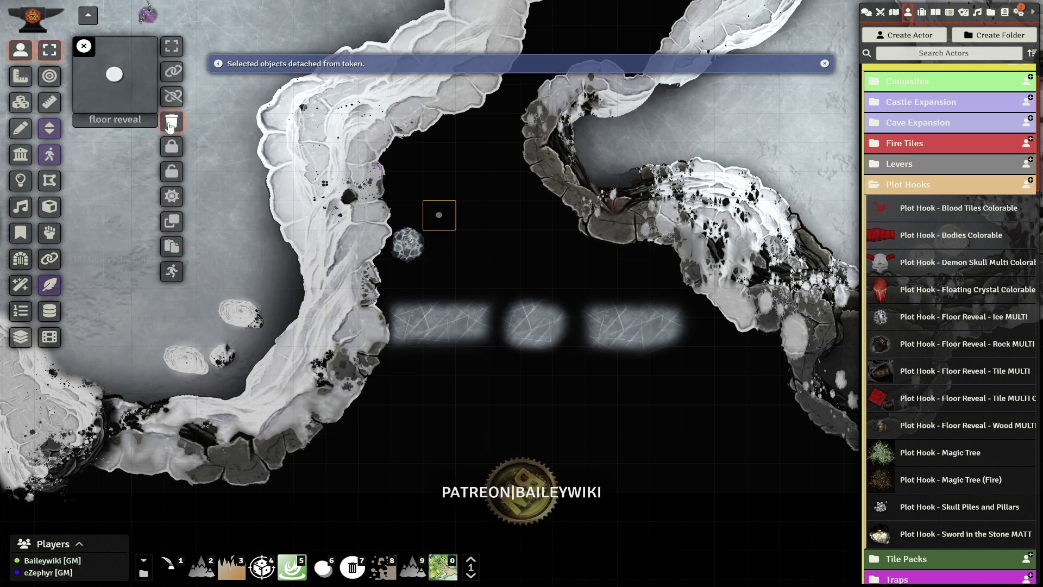
click(83, 47)
key(Delete)
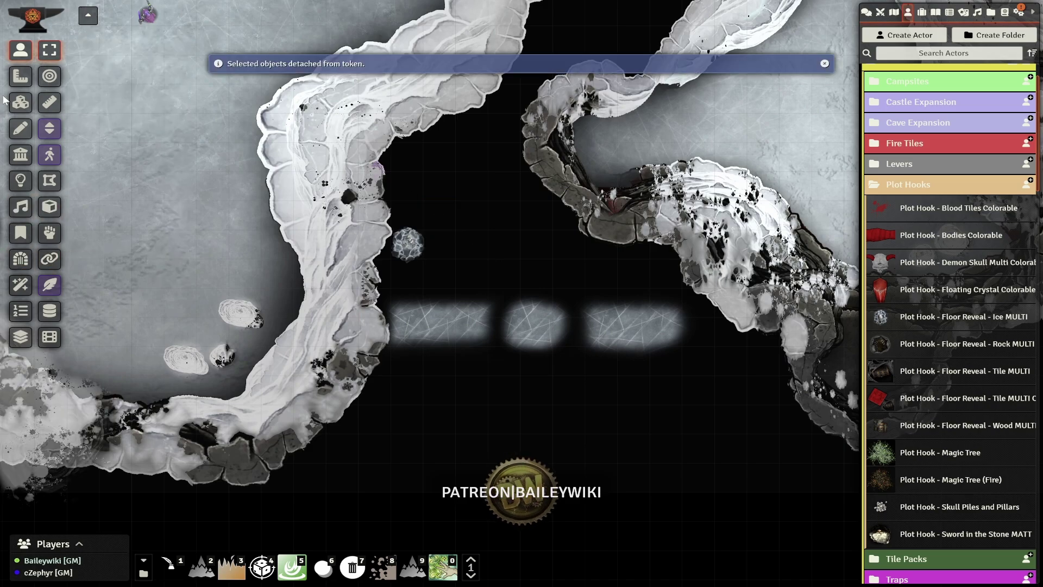
Step: Move the round cracked-ice reveal tile onto the southern floor of the large ice cave
click(20, 102)
drag(410, 249, 187, 177)
drag(272, 239, 505, 265)
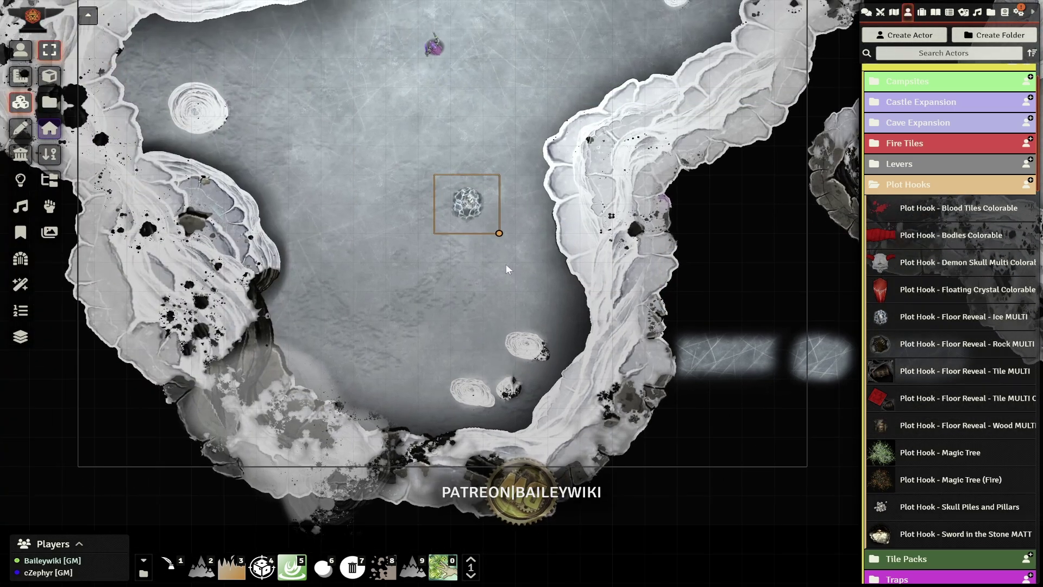
scroll(495, 244, up, 14)
drag(439, 133, 463, 348)
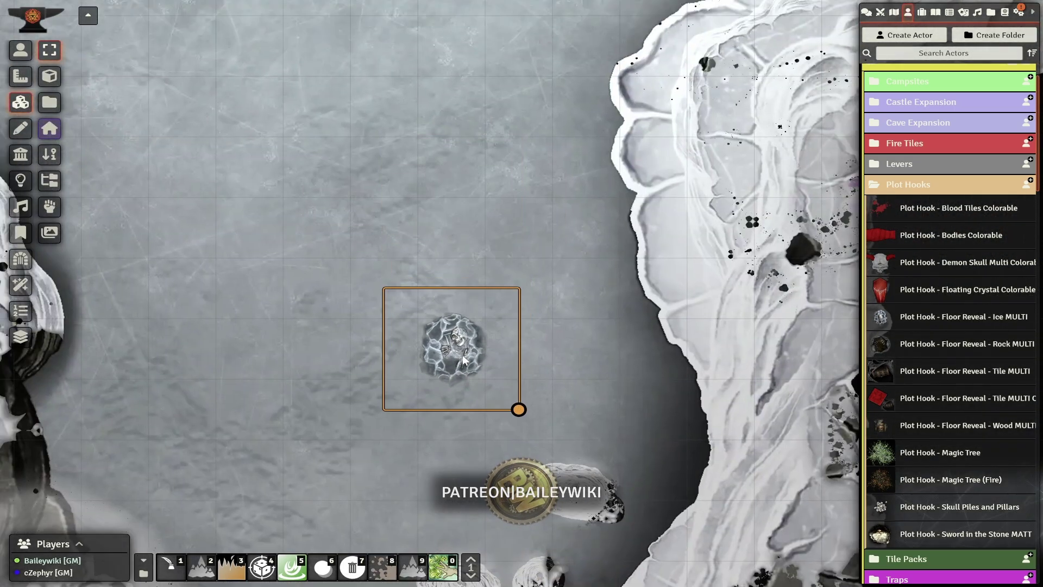
Step: Switch the round cracked-ice tile to its second image, with the barrel under the ice
right_click(463, 347)
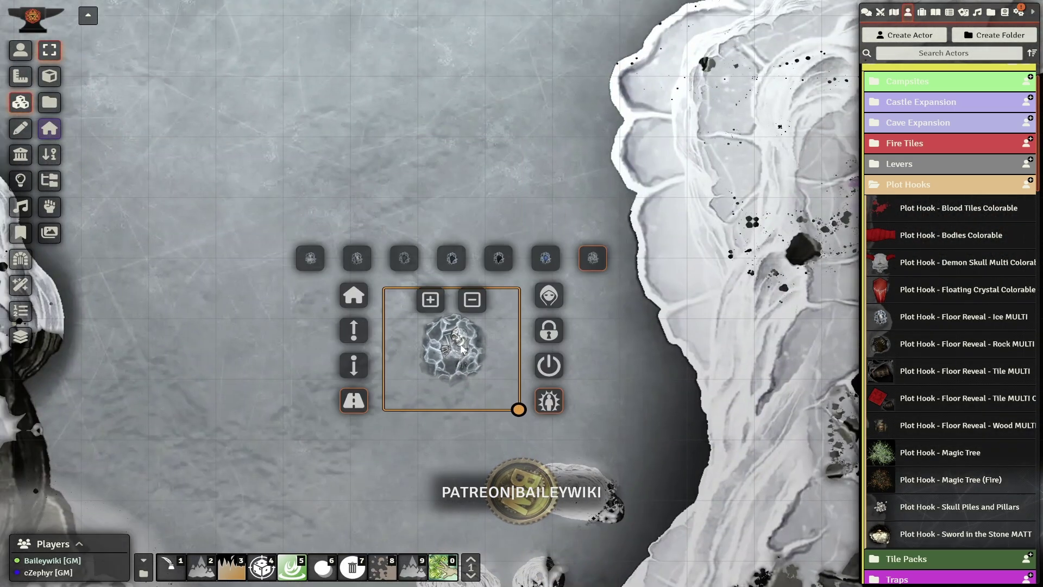
click(356, 258)
scroll(458, 220, up, 4)
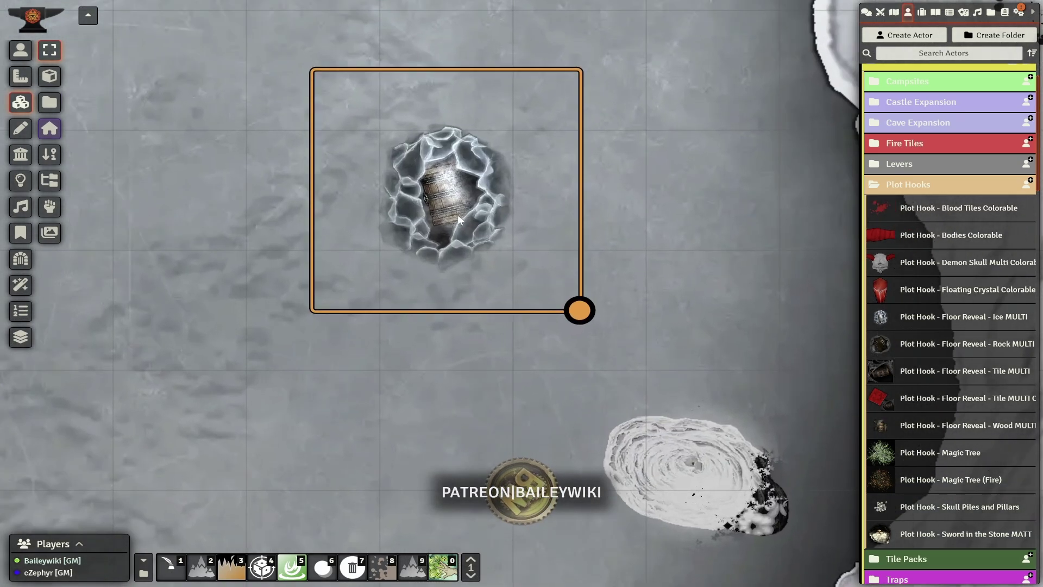
Step: Bring the character token directly north of the ice reveal tile and trigger the tile to test it
scroll(458, 218, down, 10)
click(20, 50)
scroll(571, 148, down, 10)
drag(575, 147, 551, 241)
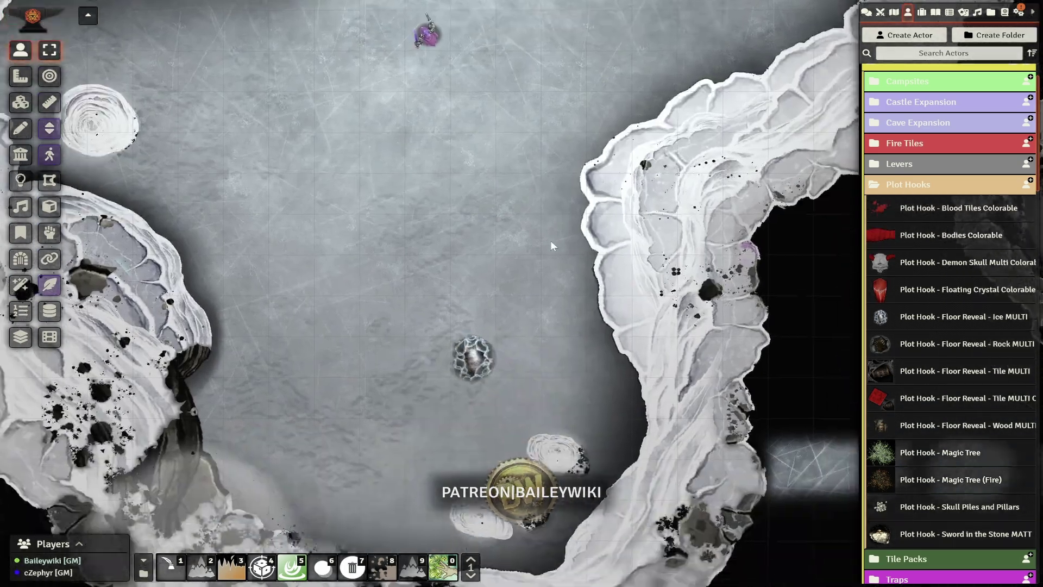
drag(426, 29, 469, 318)
drag(464, 358, 422, 148)
scroll(421, 148, up, 8)
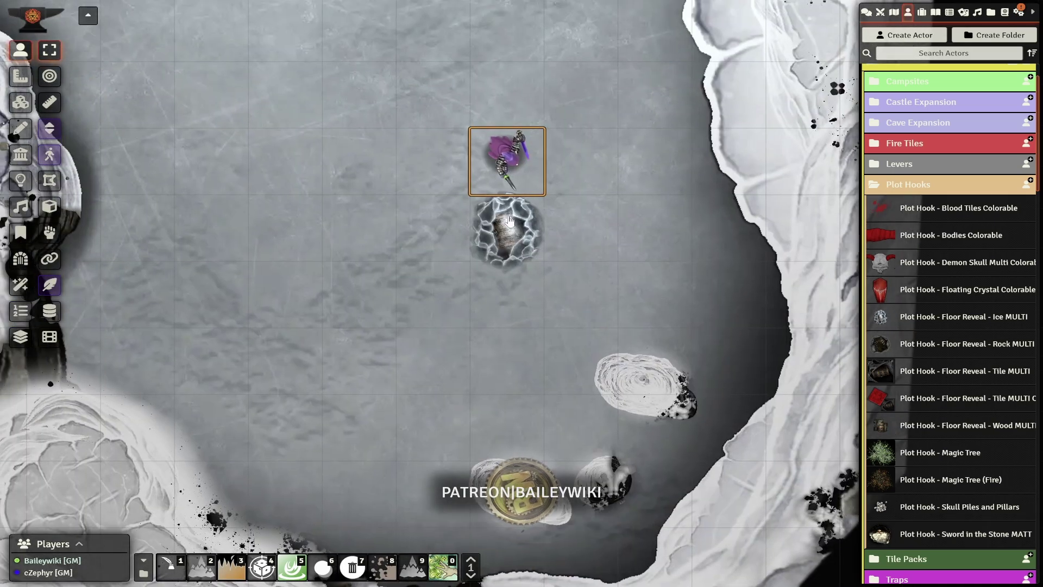
click(509, 220)
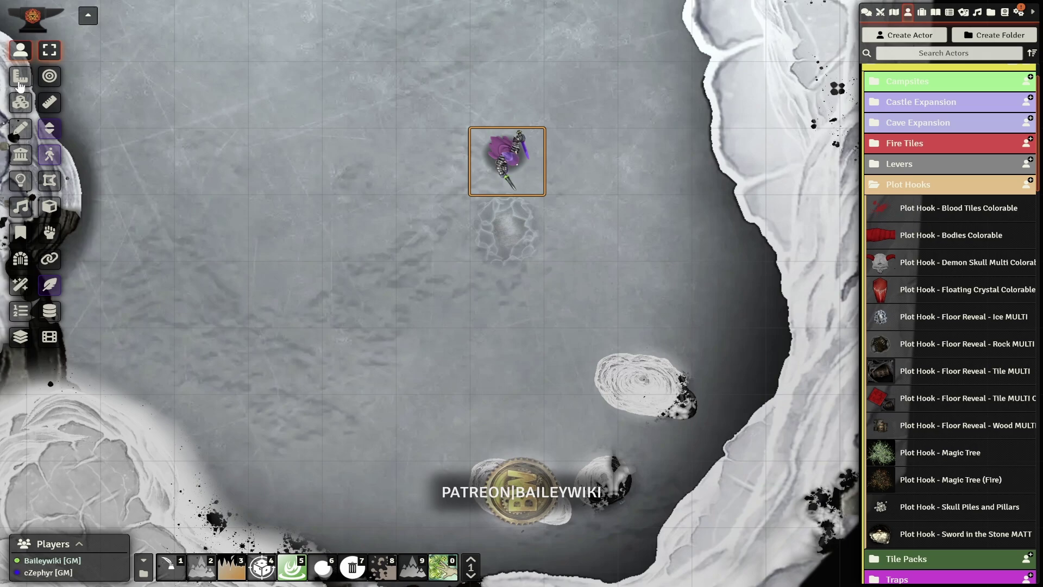
Step: Move the ice reveal tile southeast beside the stalagmite and paste a copy on the west side of the cave floor
click(20, 102)
drag(511, 238, 587, 285)
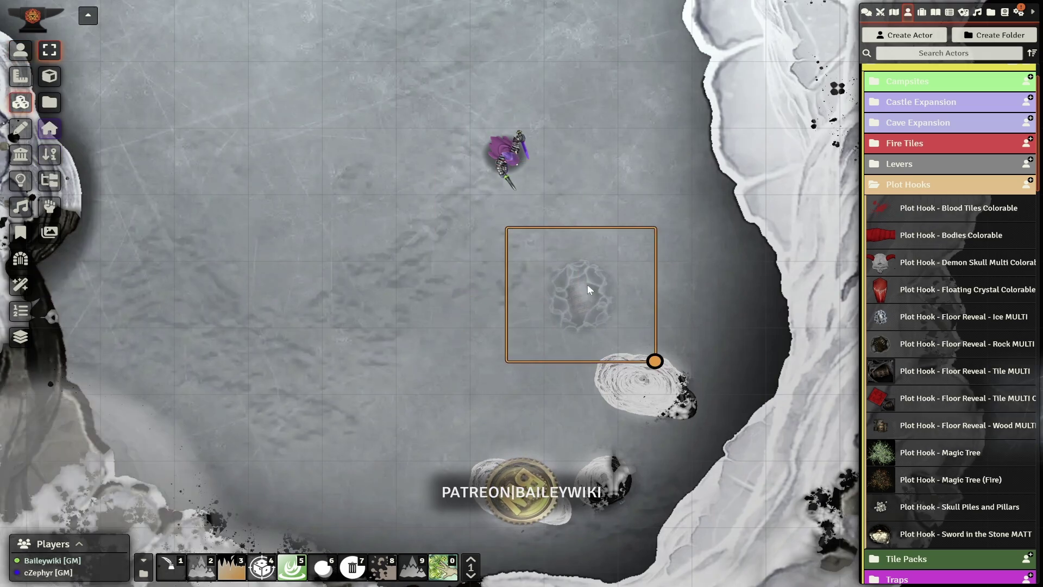
key(ctrl+c)
drag(335, 249, 458, 449)
scroll(358, 196, down, 7)
click(360, 187)
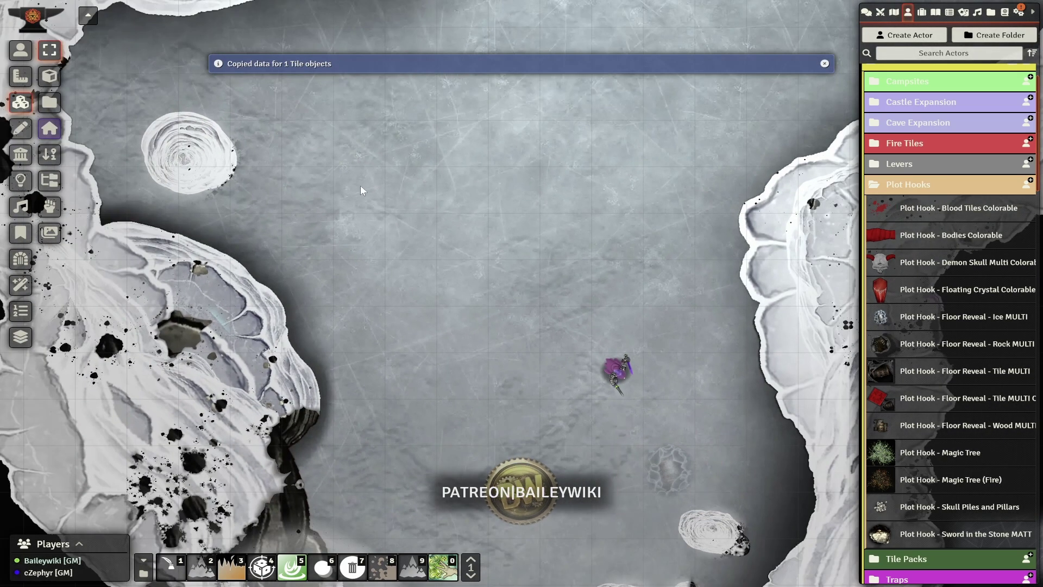
key(ctrl+v)
drag(390, 208, 368, 183)
Step: Let anyone trigger the western ice tile on Enter by its image rather than its border, with no hover pointer and a 100% chance
double_click(367, 183)
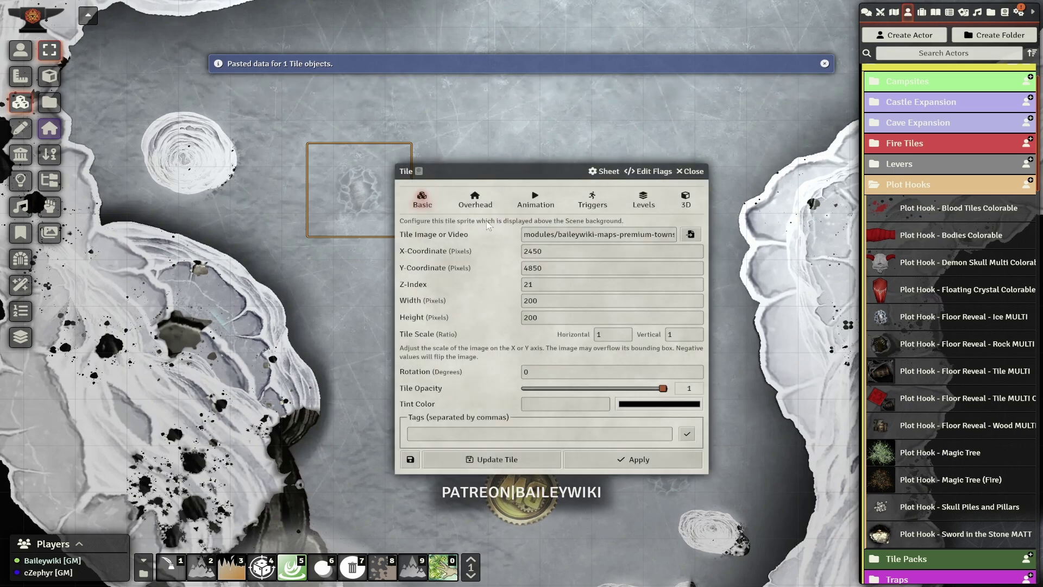
click(475, 200)
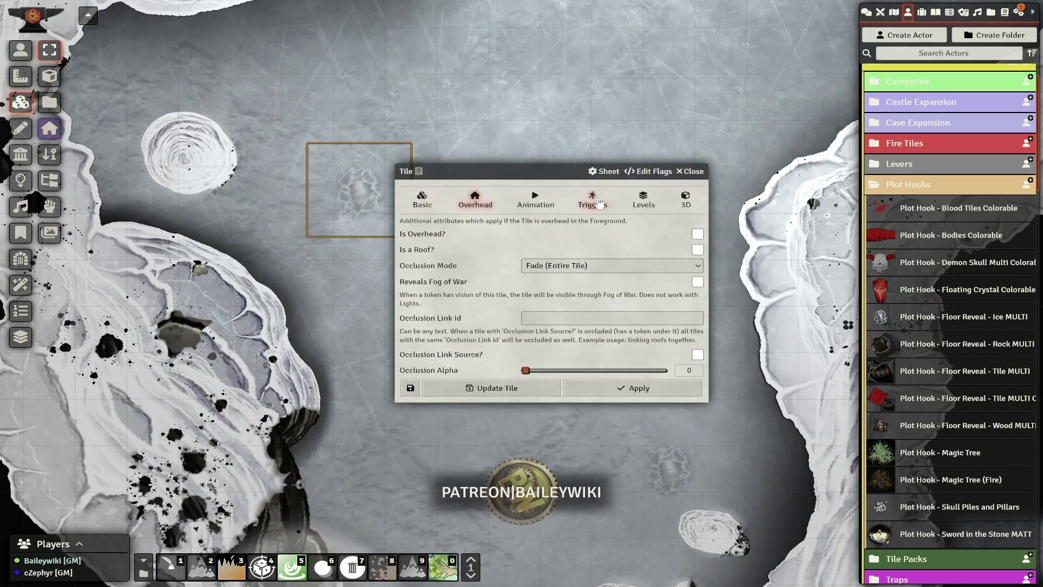
click(599, 204)
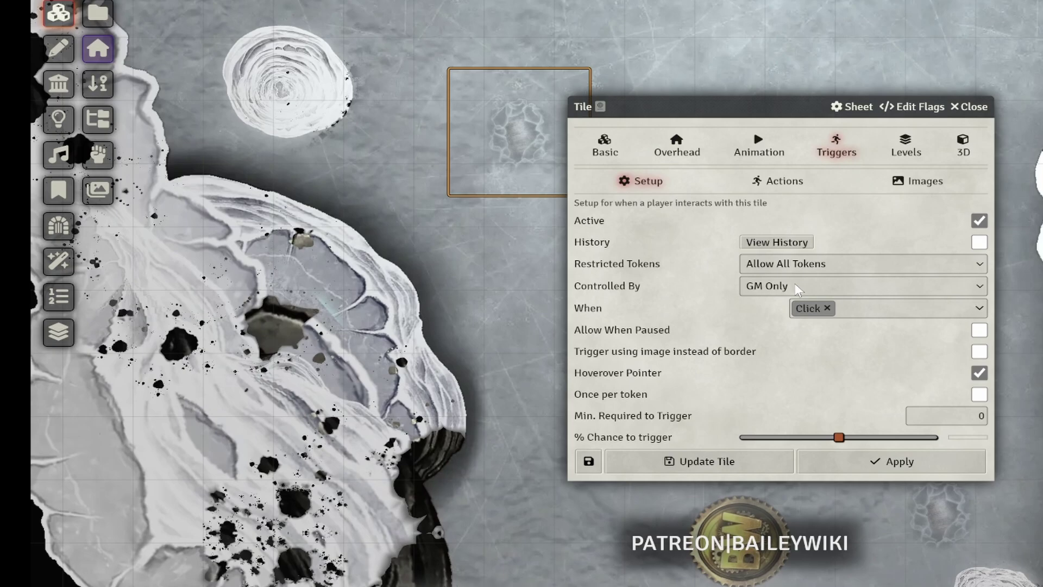
click(796, 287)
click(792, 299)
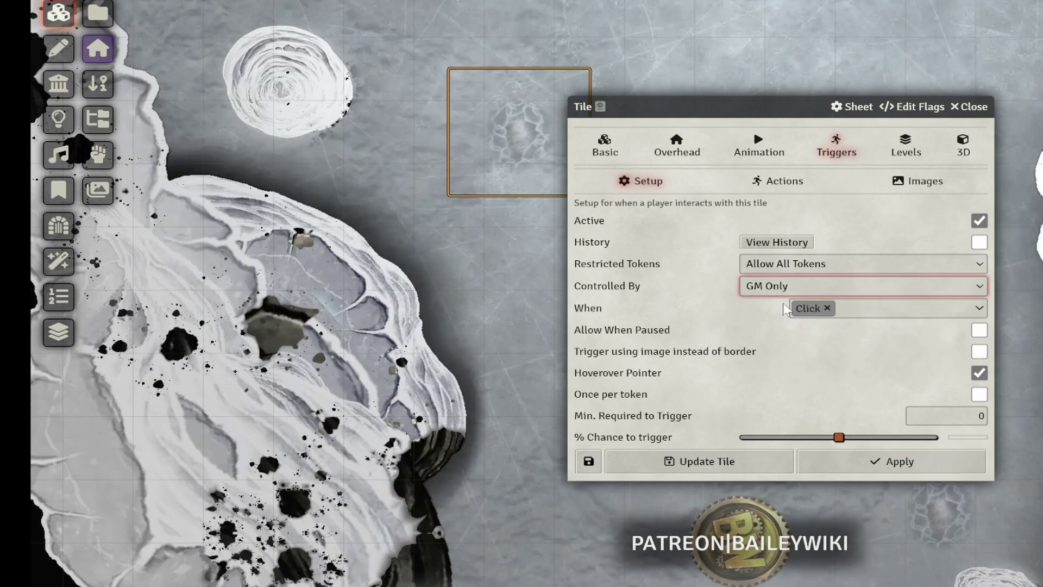
click(826, 309)
click(913, 314)
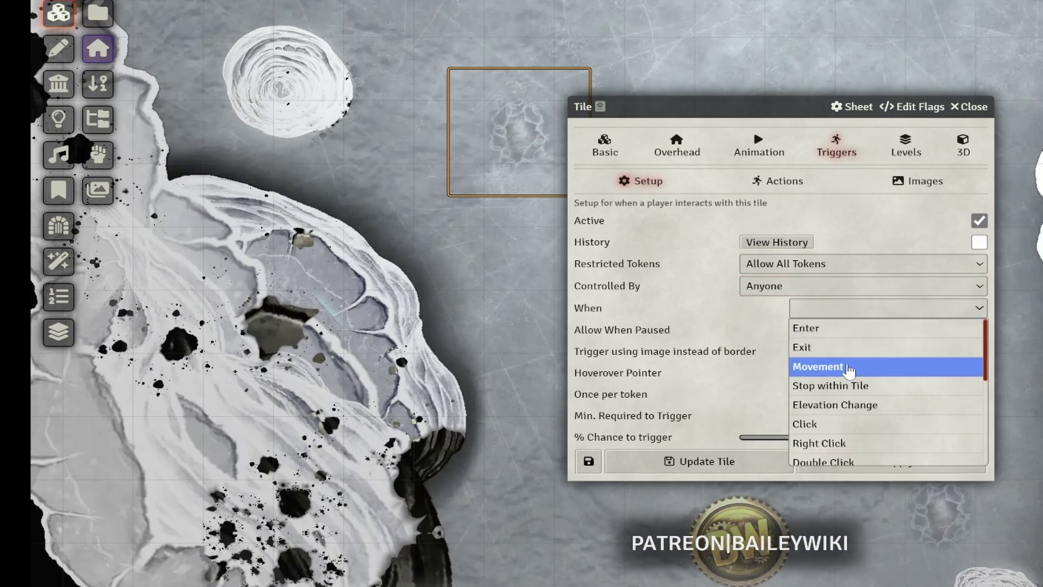
click(864, 328)
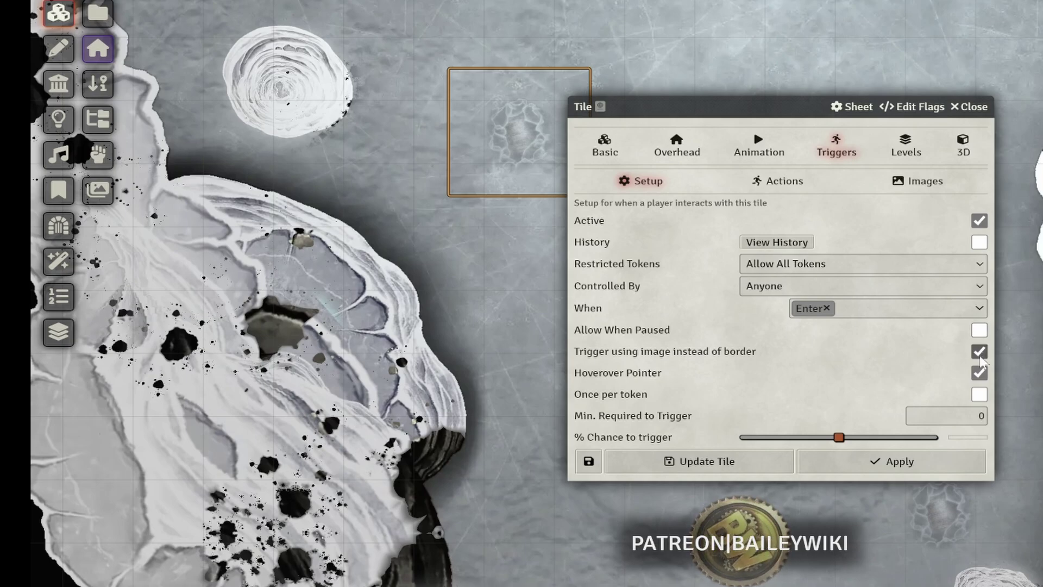
drag(838, 437, 942, 441)
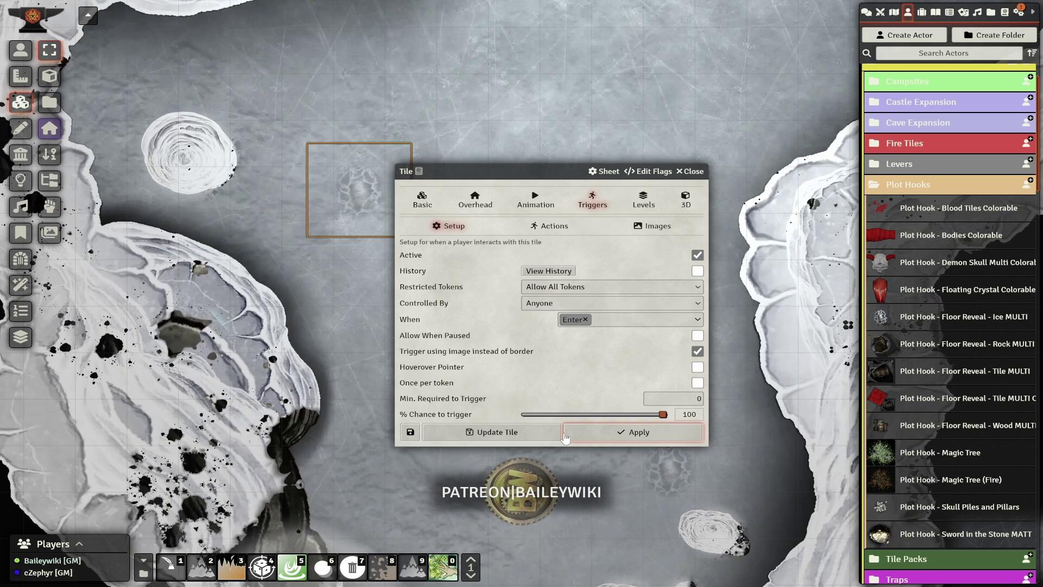
click(723, 464)
Step: Raise the trigger chance of the ice reveal tile beside the southeastern stalagmite to its maximum
double_click(575, 260)
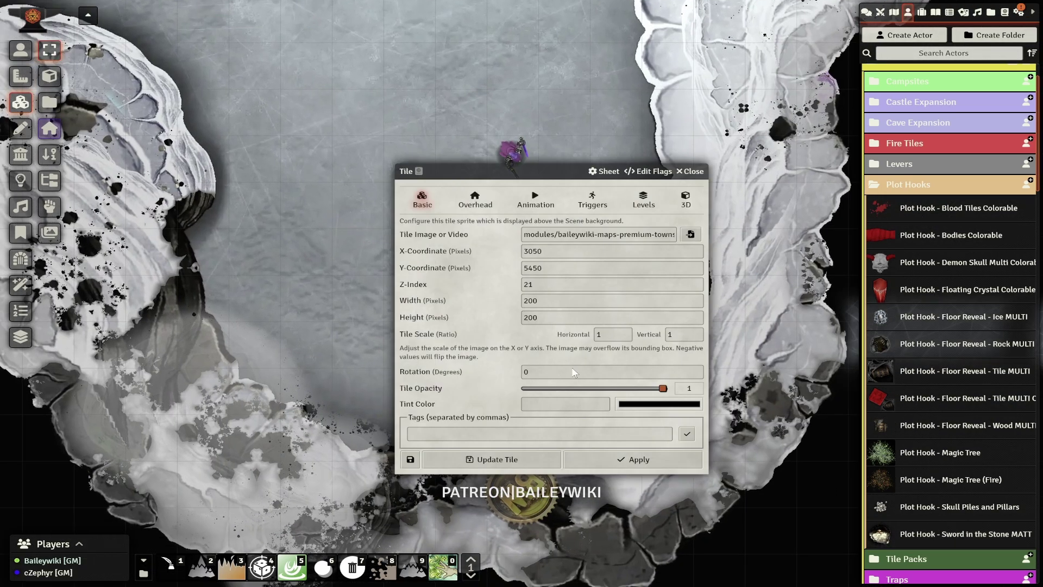
click(590, 204)
drag(595, 415, 678, 418)
click(520, 433)
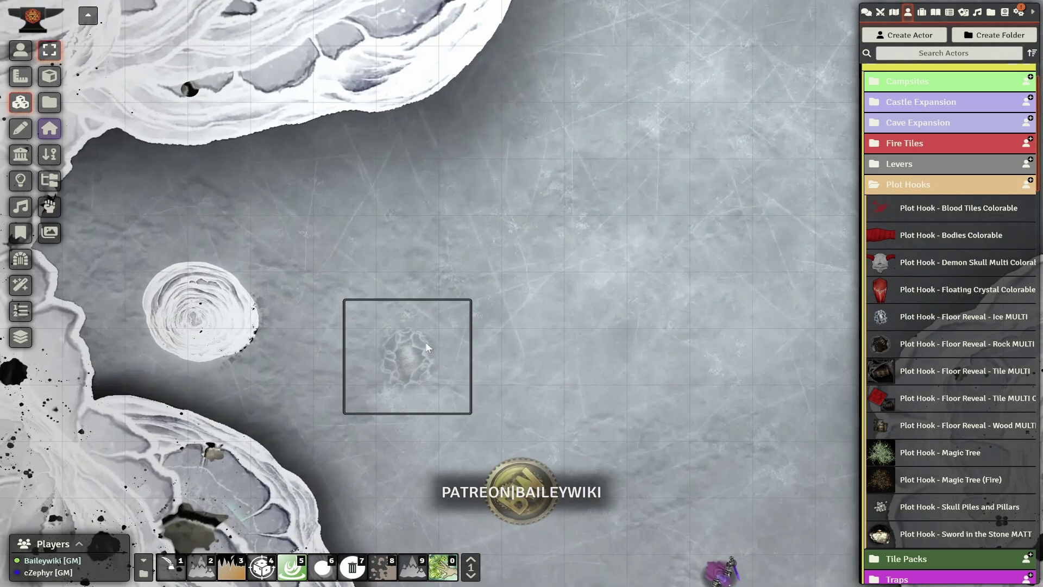
Step: Delete the _click landing from the western ice tile's trigger actions
double_click(451, 340)
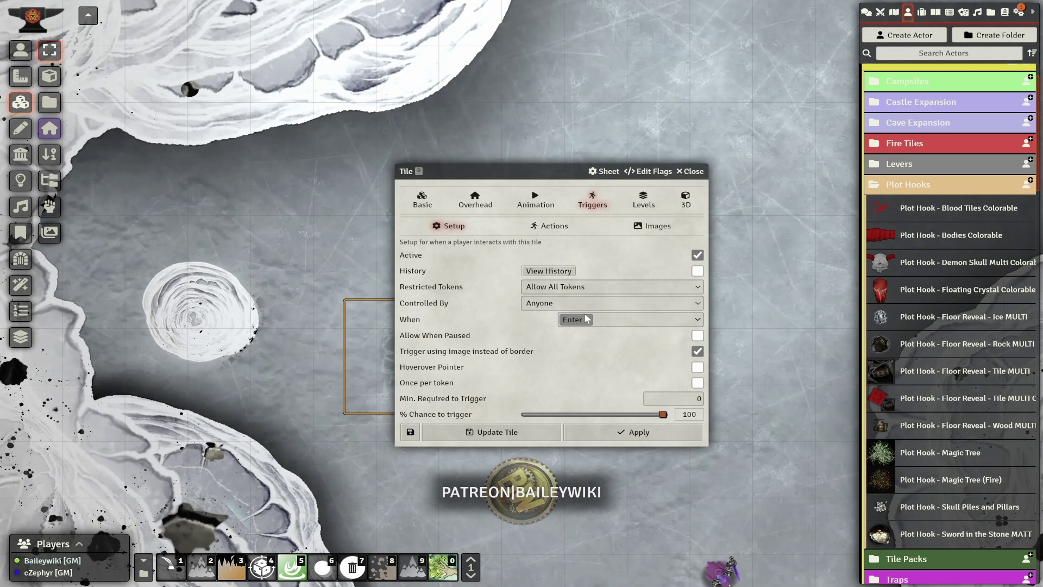
click(550, 226)
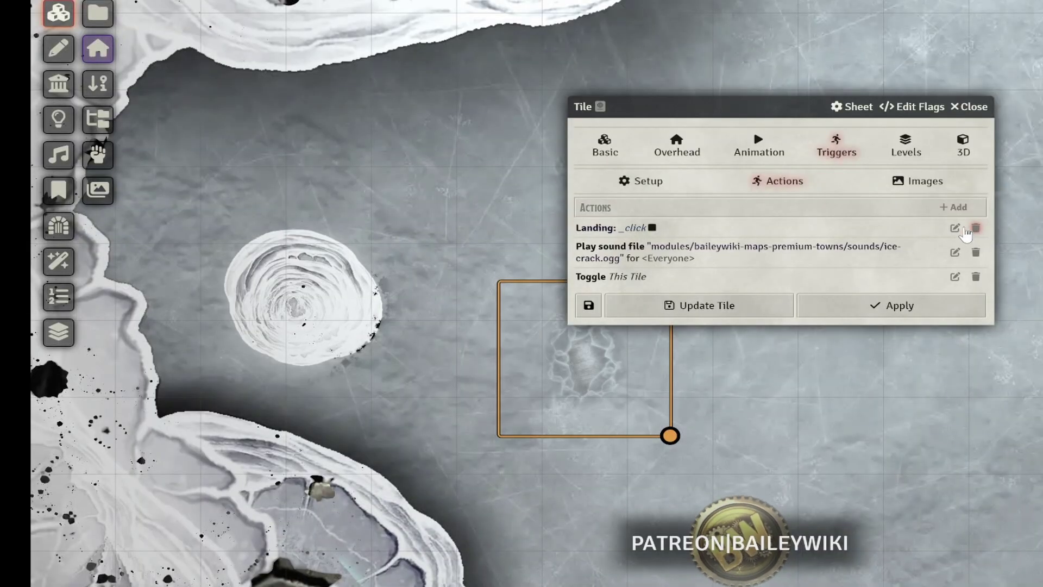
click(969, 228)
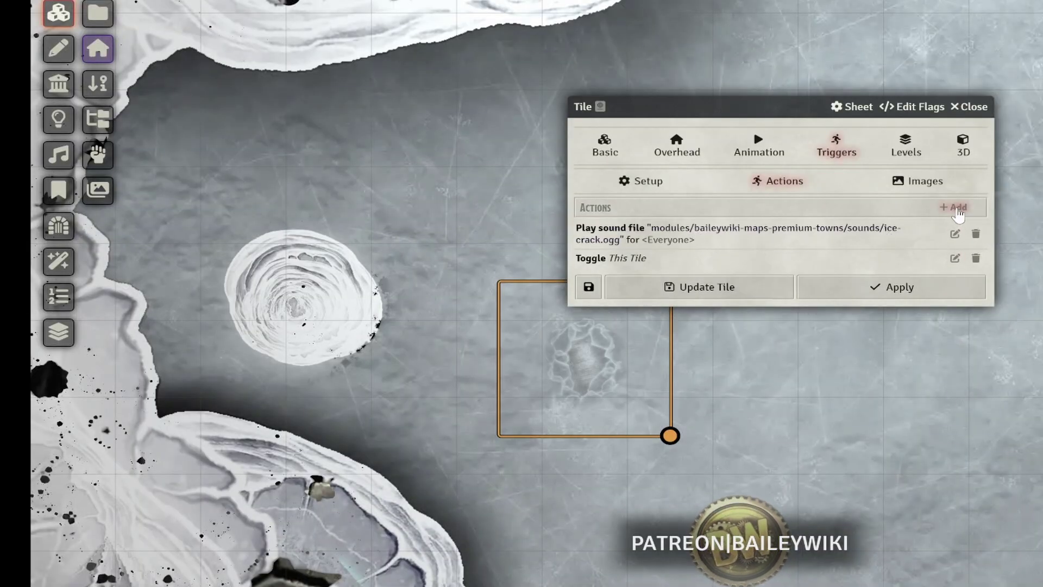
Step: Add a Hurt/Heal action on the Triggering Token with value - [[4d6]] to the western ice tile and update the tile
click(955, 259)
click(731, 263)
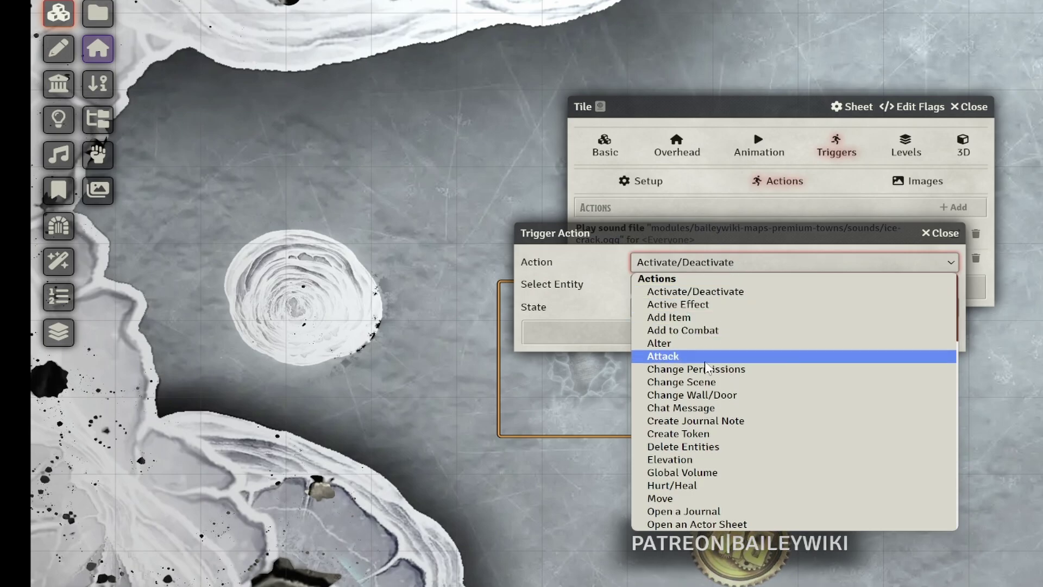
click(686, 491)
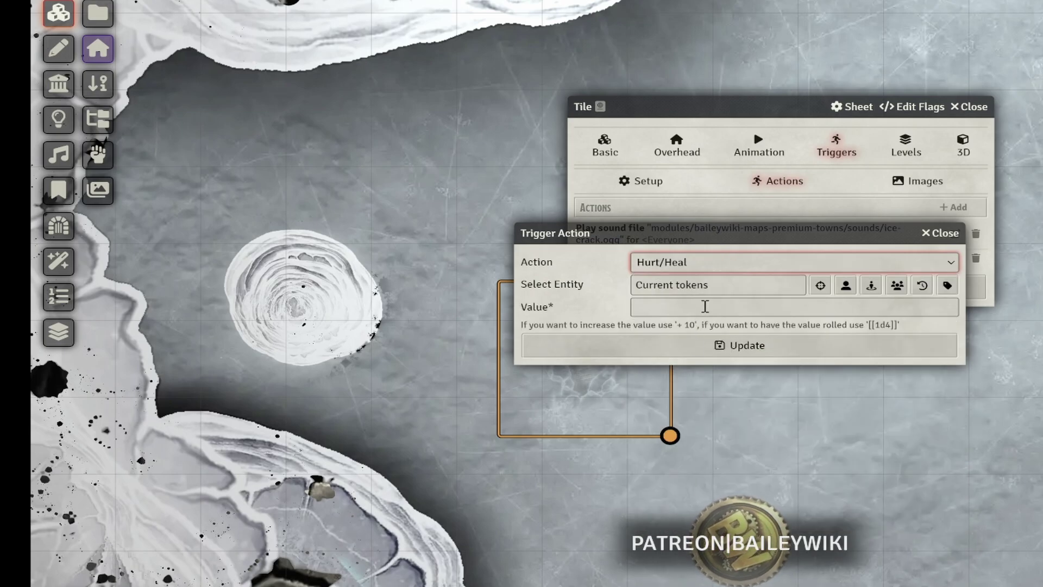
click(846, 285)
click(795, 301)
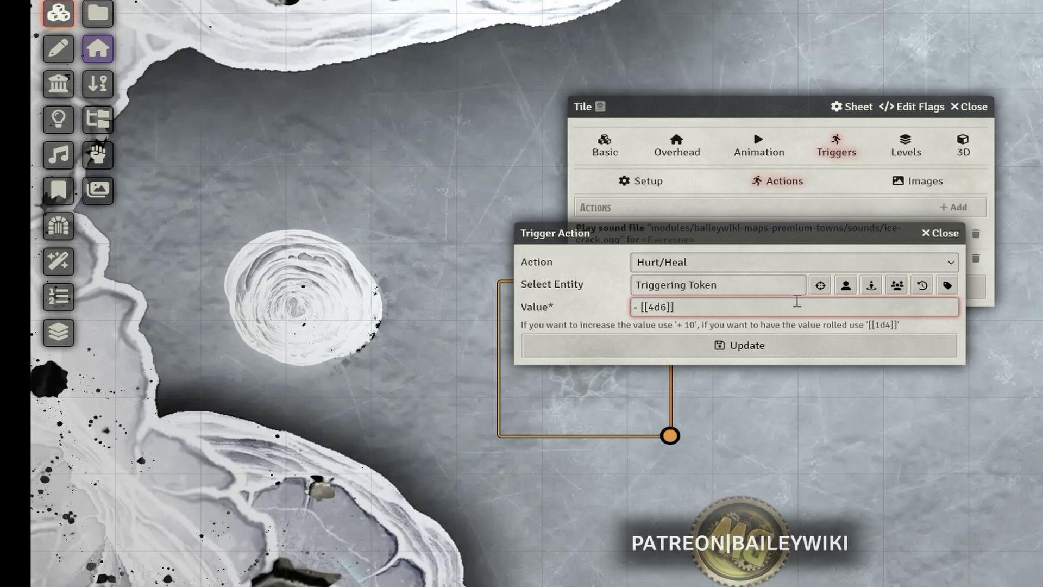
click(815, 359)
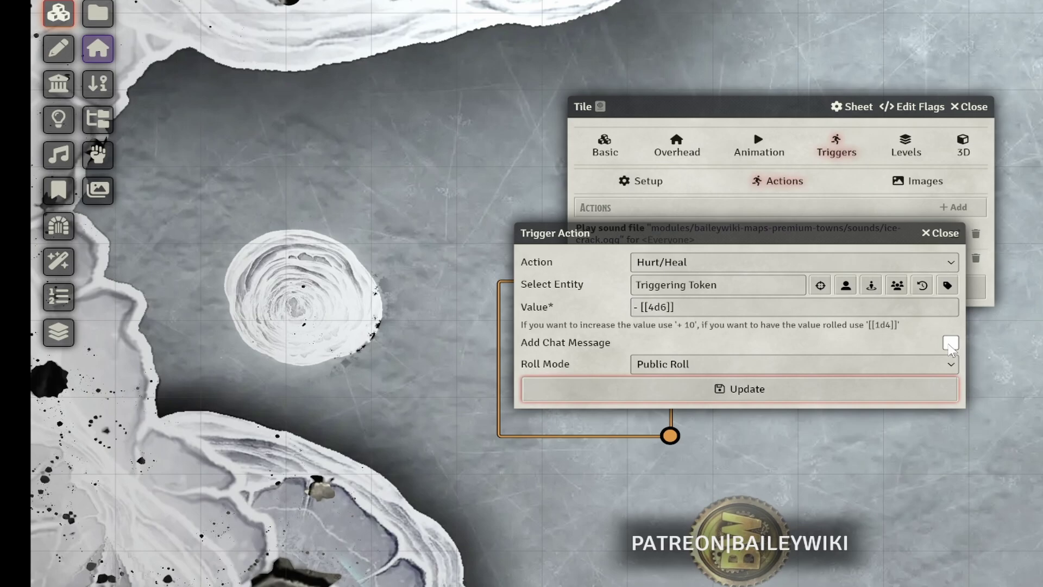
click(950, 343)
click(734, 386)
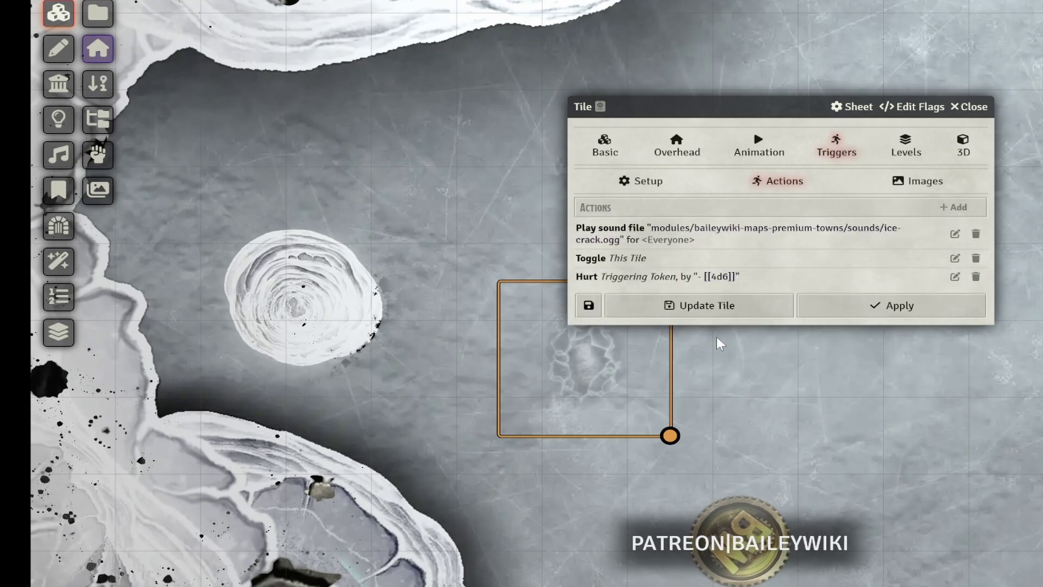
click(709, 311)
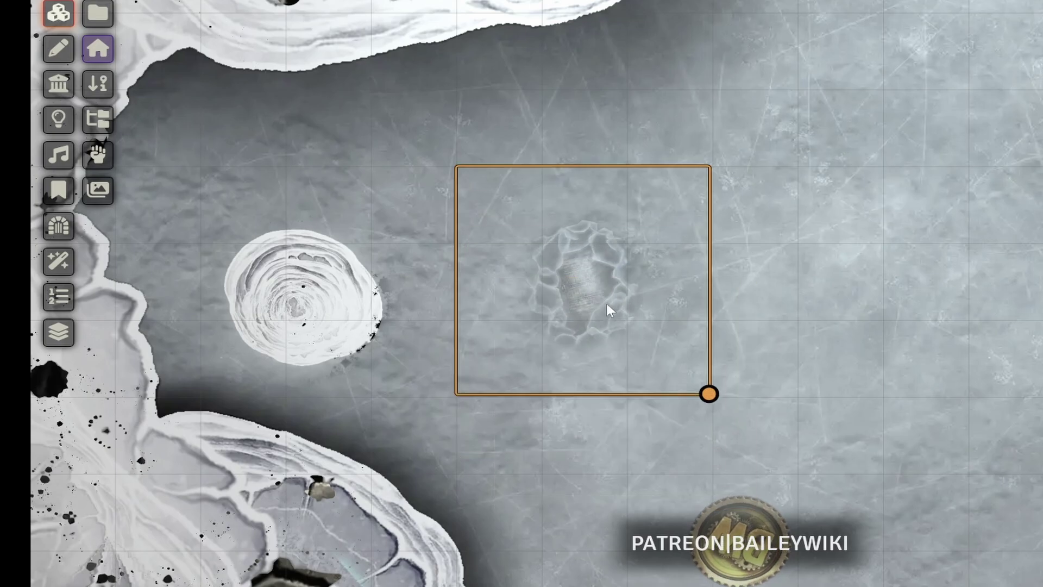
Step: Switch the western ice tile to its sixth image, the glowing blue ice hole, previewing it revealed before hiding it
right_click(597, 281)
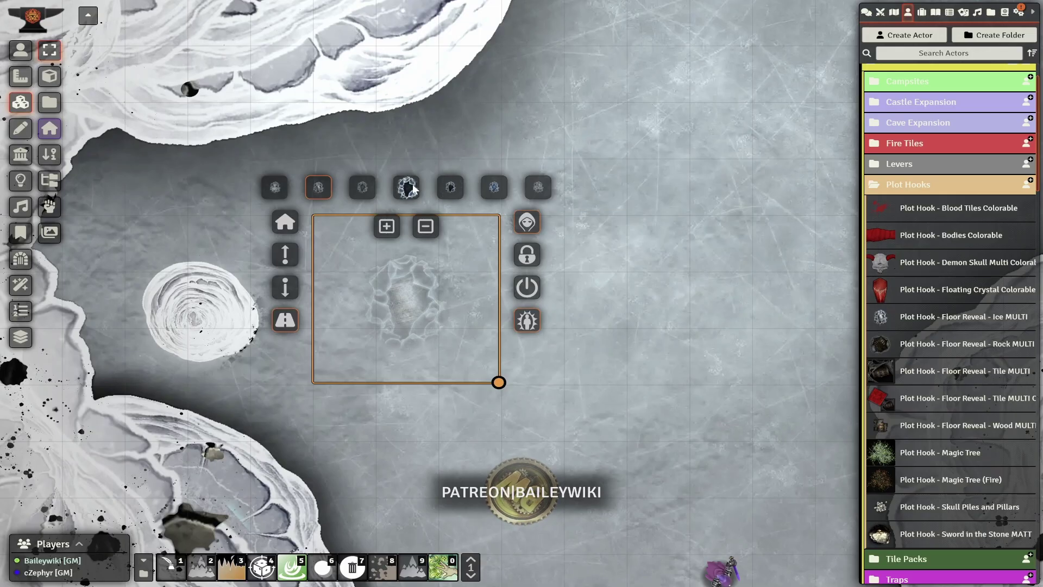
click(413, 188)
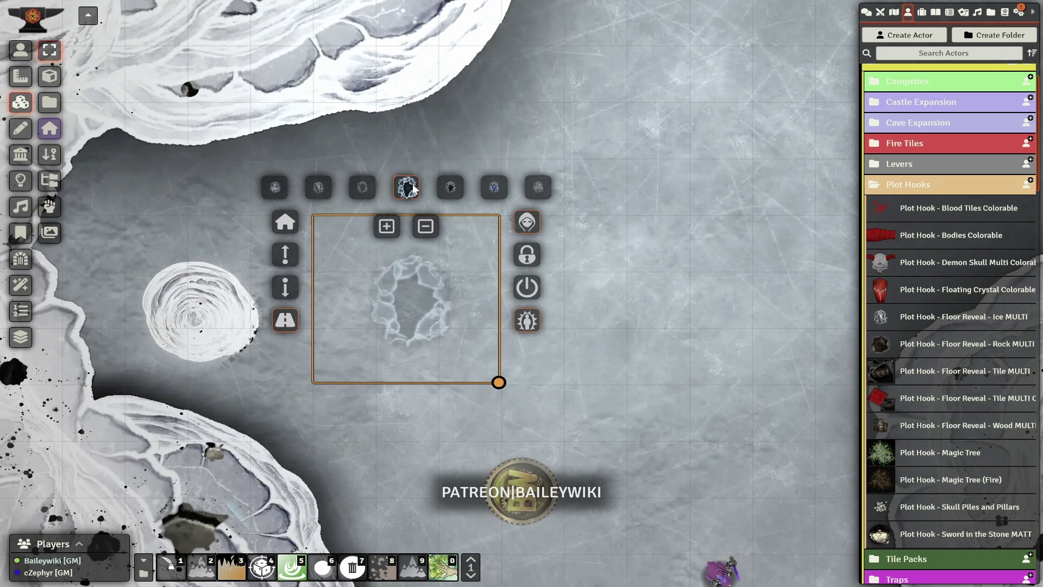
scroll(314, 200, up, 6)
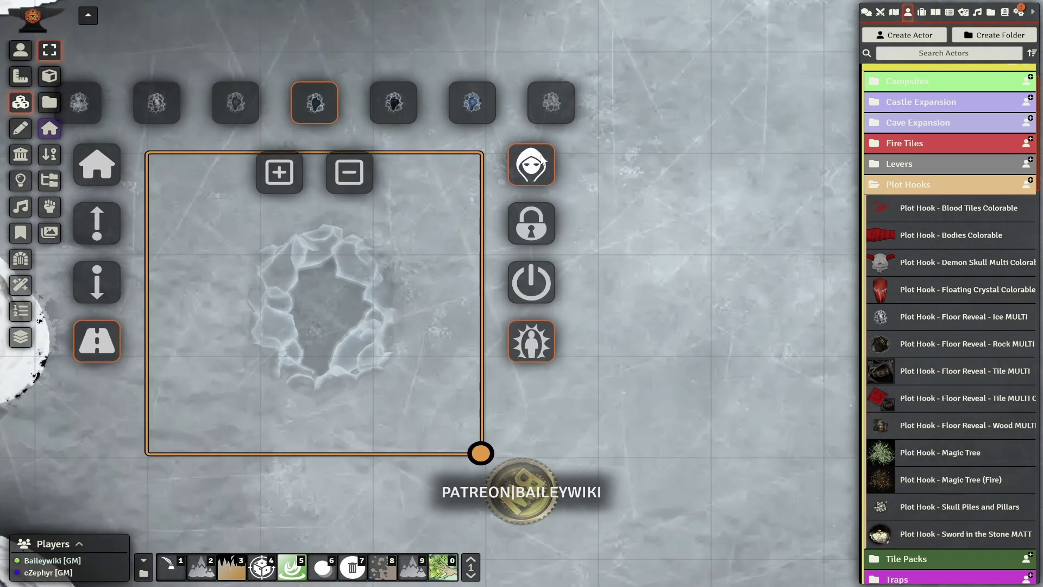
click(542, 159)
click(487, 102)
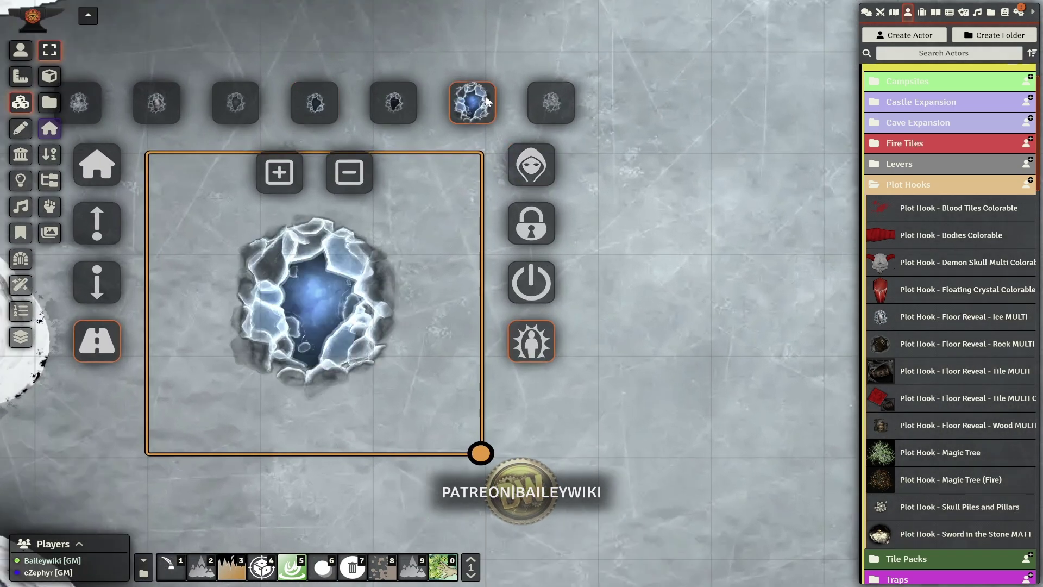
scroll(420, 331, down, 10)
click(524, 252)
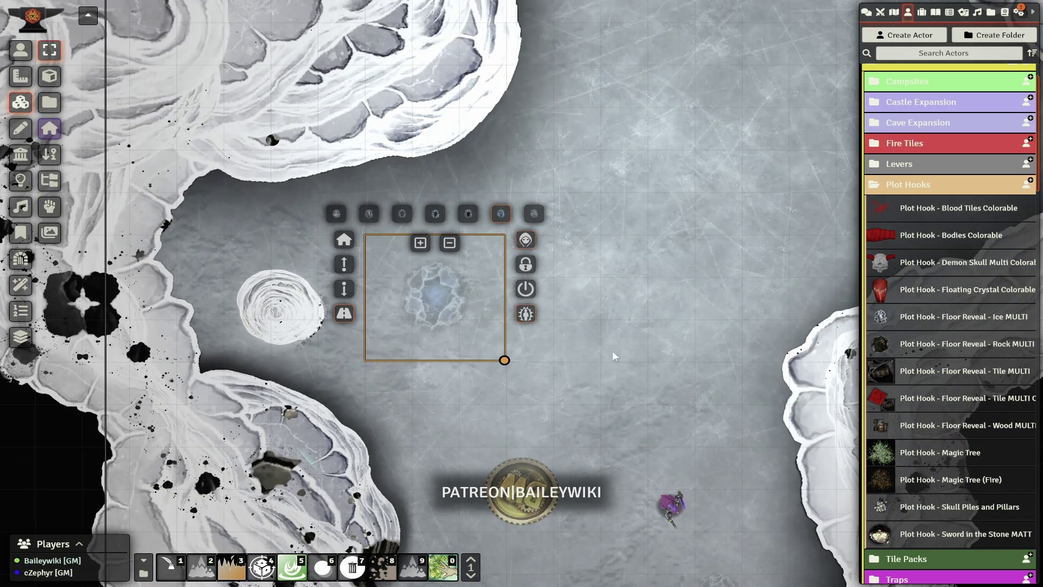
Step: Walk the character token west towards the hidden blue ice hole to test its enter trigger
click(18, 52)
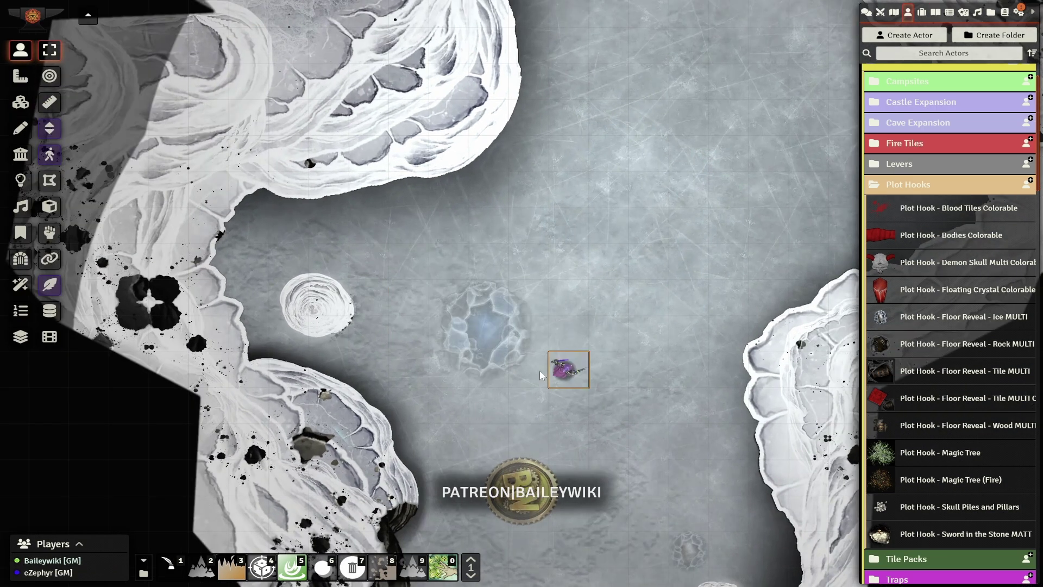
key(Left)
key(Left)
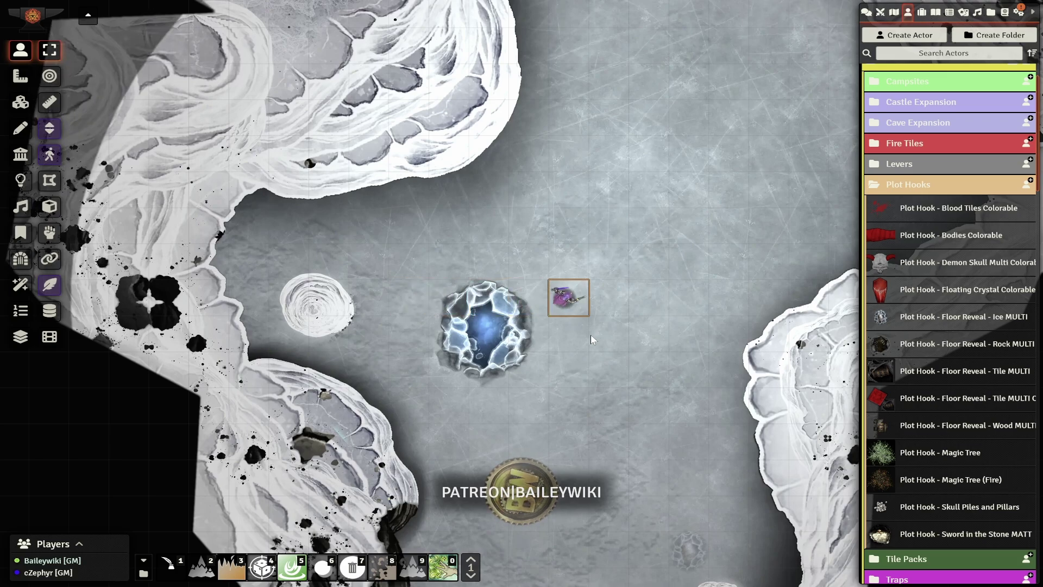
Step: Hide the revealed blue ice hole tile to reset it for another test
click(15, 108)
right_click(504, 340)
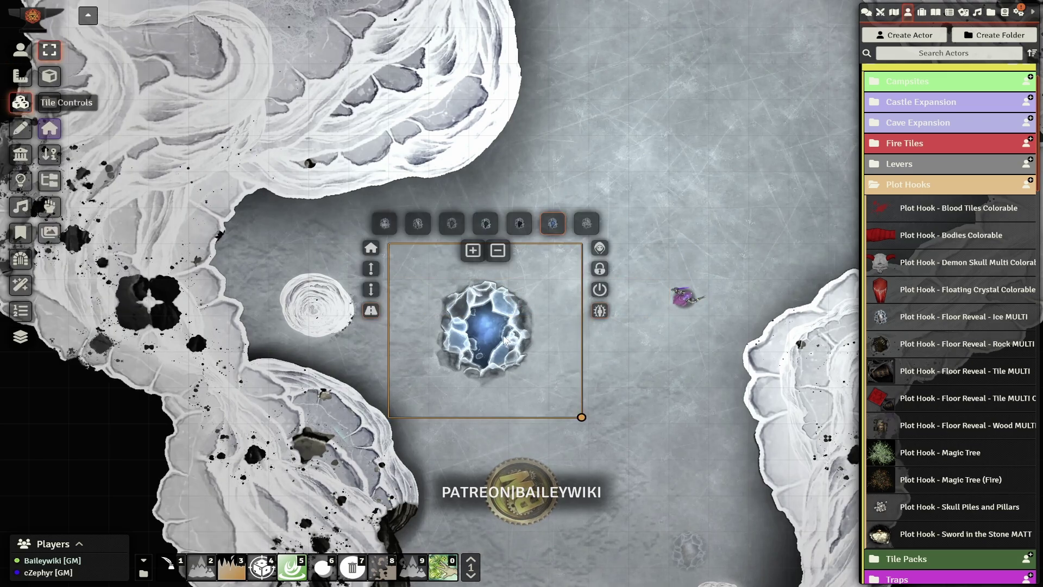
click(600, 249)
Step: Walk the character token west across the hidden blue ice hole to the round stalagmite, testing the reveal and damage roll
click(20, 50)
click(700, 304)
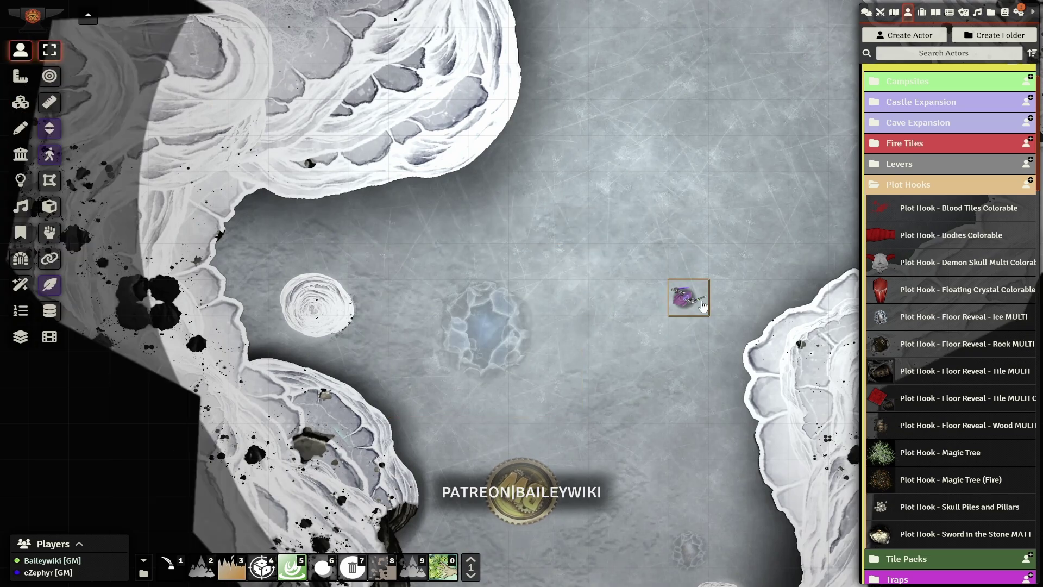
key(Left)
key(Left)
key(Left)
key(Left)
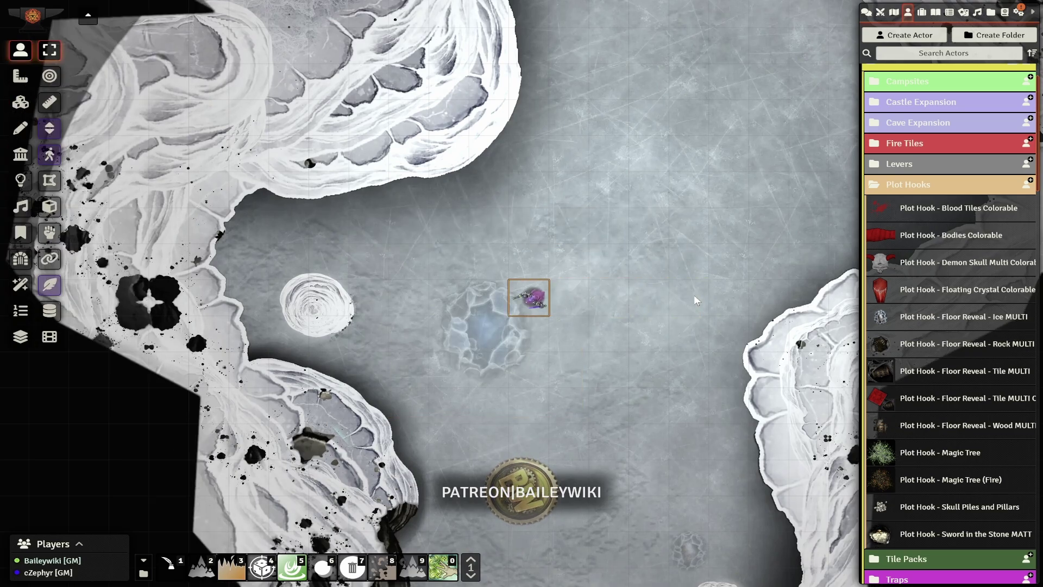
key(Down)
key(Down)
key(Up)
key(Left)
key(Left)
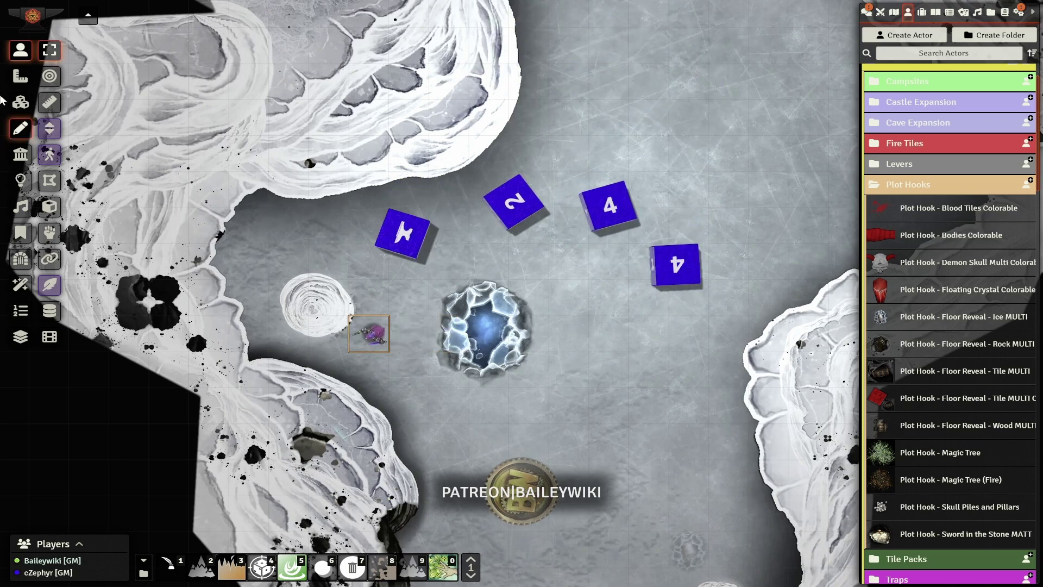
Step: Review the trigger setup and action order of the blue ice hole tile
click(11, 103)
double_click(518, 322)
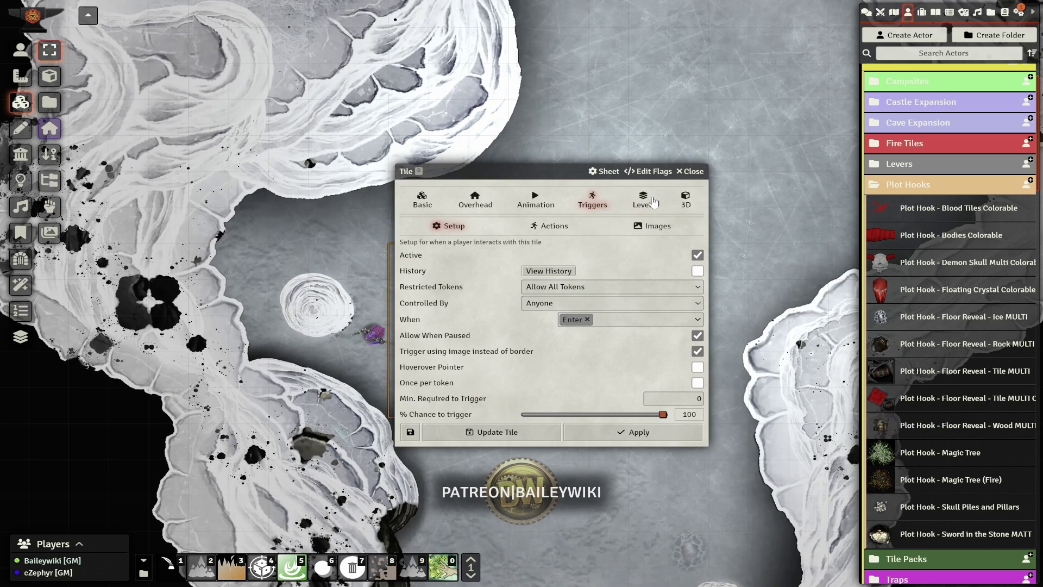
click(554, 226)
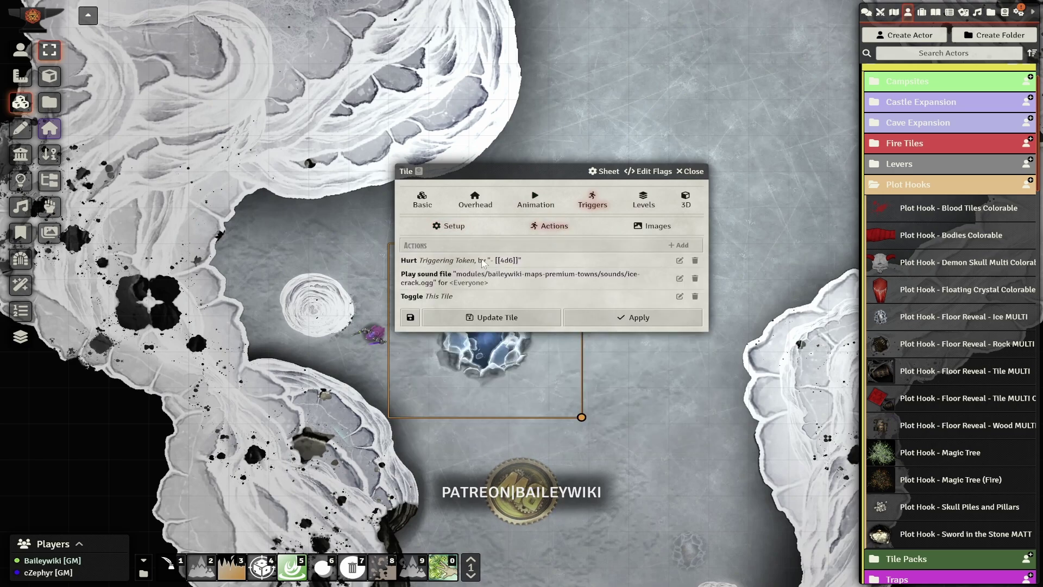
click(697, 173)
Step: Hide the blue ice hole tile and place a larger copy of it on the cave floor to the northeast
right_click(487, 325)
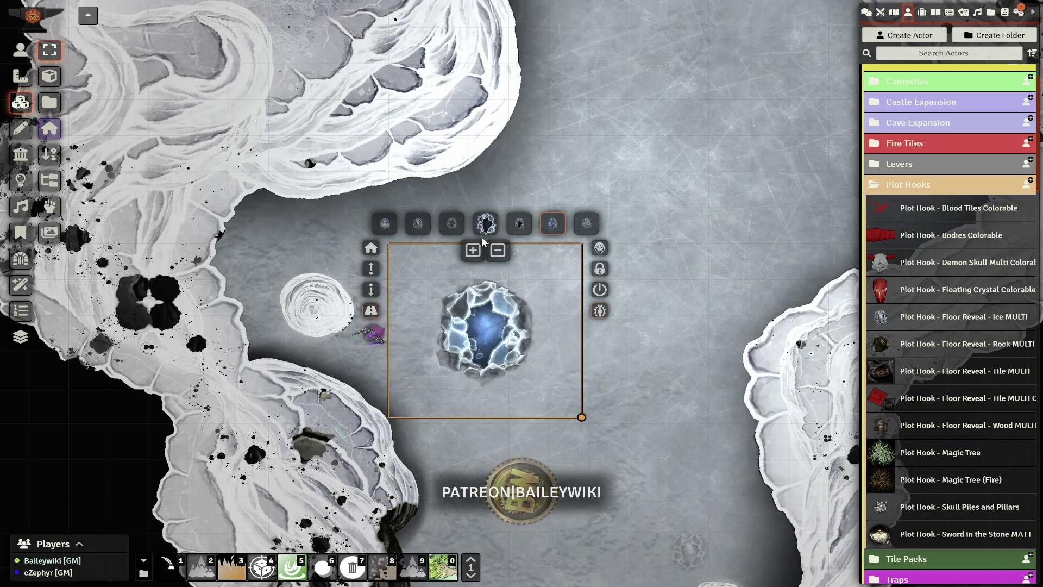
click(495, 327)
key(ctrl+c)
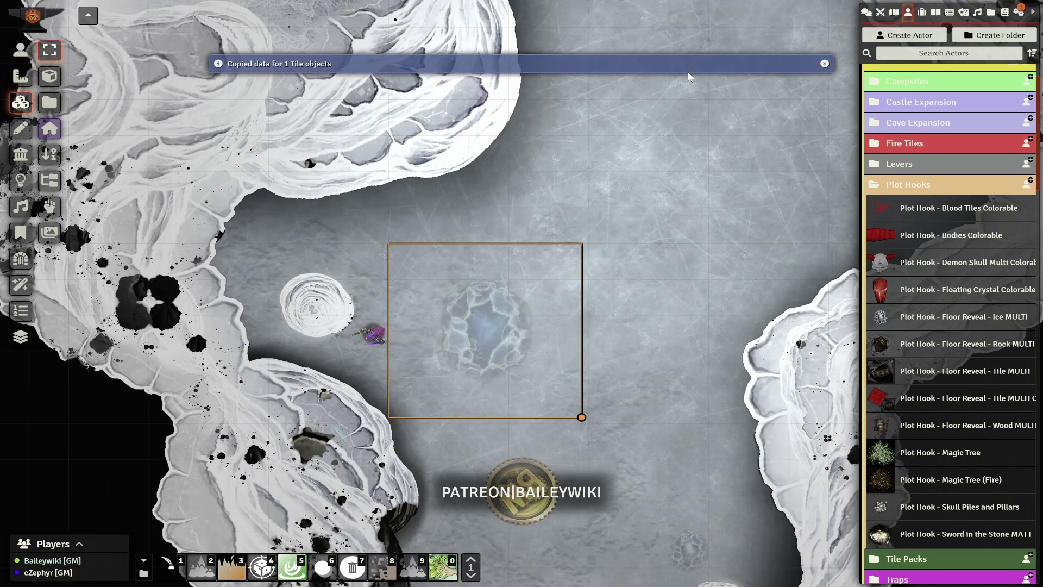
key(ctrl+v)
scroll(677, 308, up, 8)
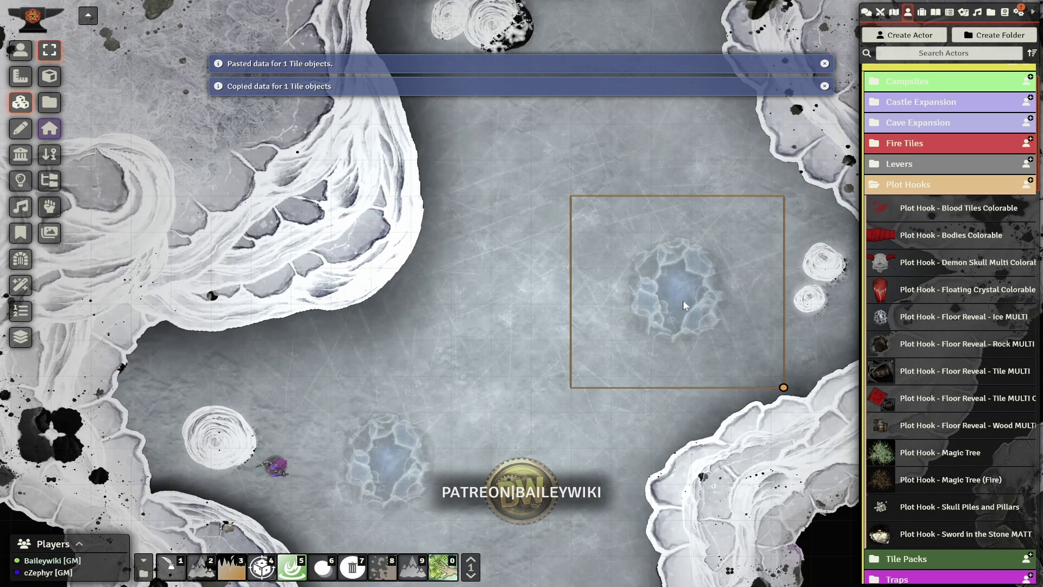
drag(720, 337, 602, 295)
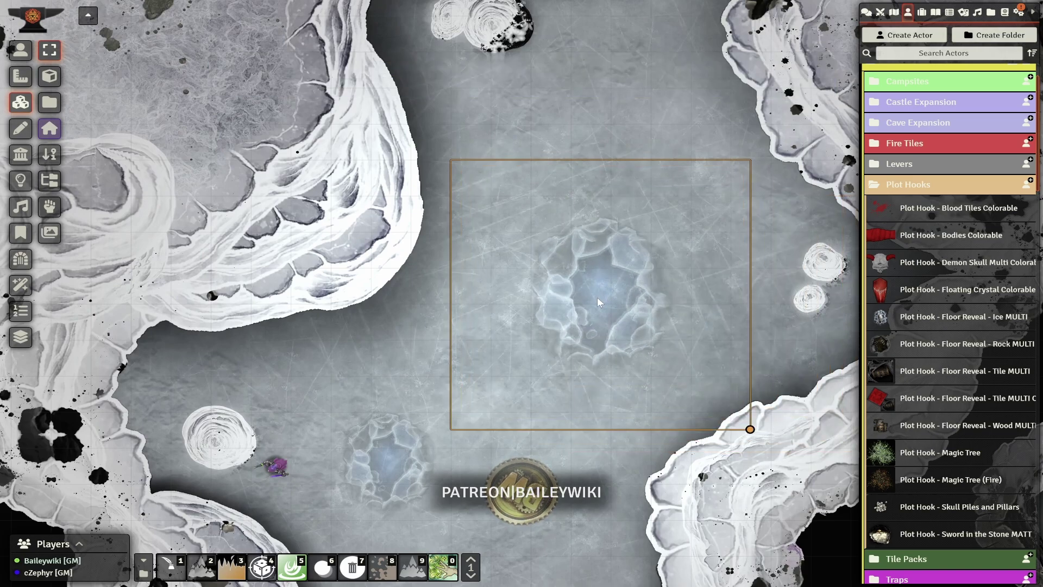
Step: Paste a copy of the smaller hidden ice hole tile near the stalagmite cluster at the cave's north end
right_click(709, 329)
key(Escape)
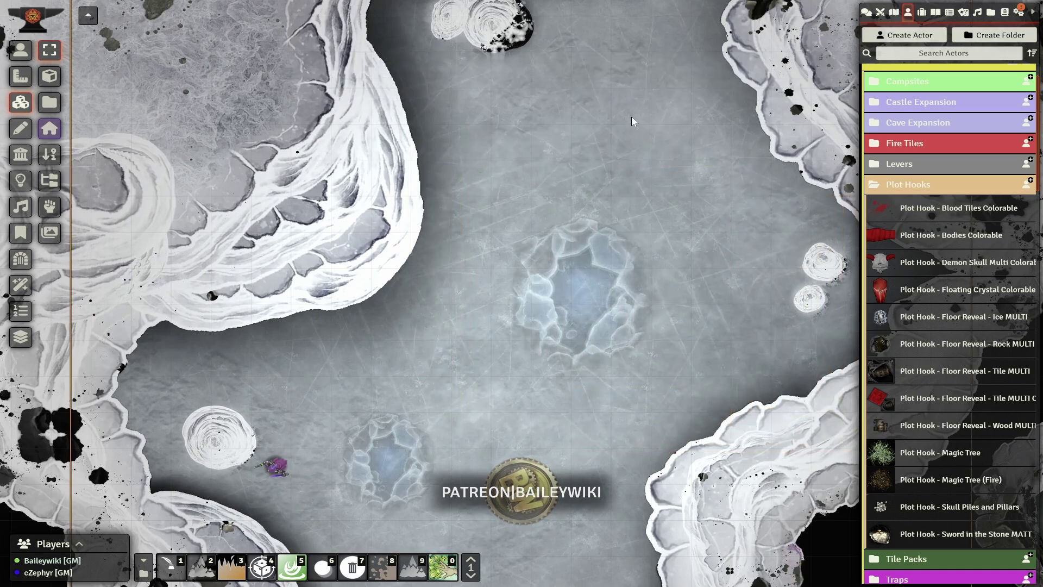
key(ctrl+v)
drag(707, 161, 594, 59)
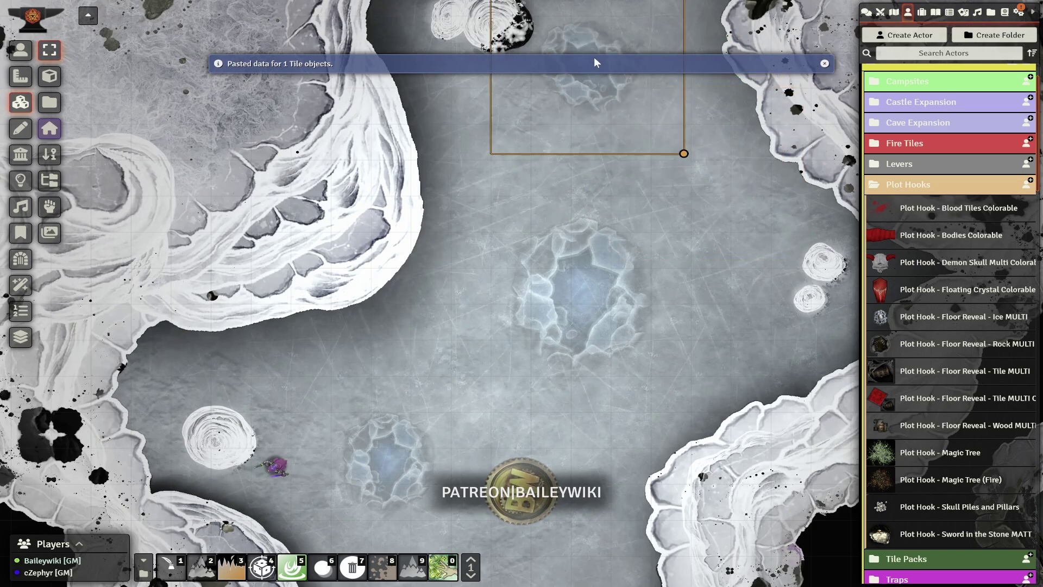
Step: Paste another hidden ice hole in the southern chamber, enlarge it slightly and position it north of the small stalagmites
scroll(660, 231, down, 8)
drag(649, 293, 263, 121)
drag(288, 288, 492, 276)
scroll(492, 276, down, 5)
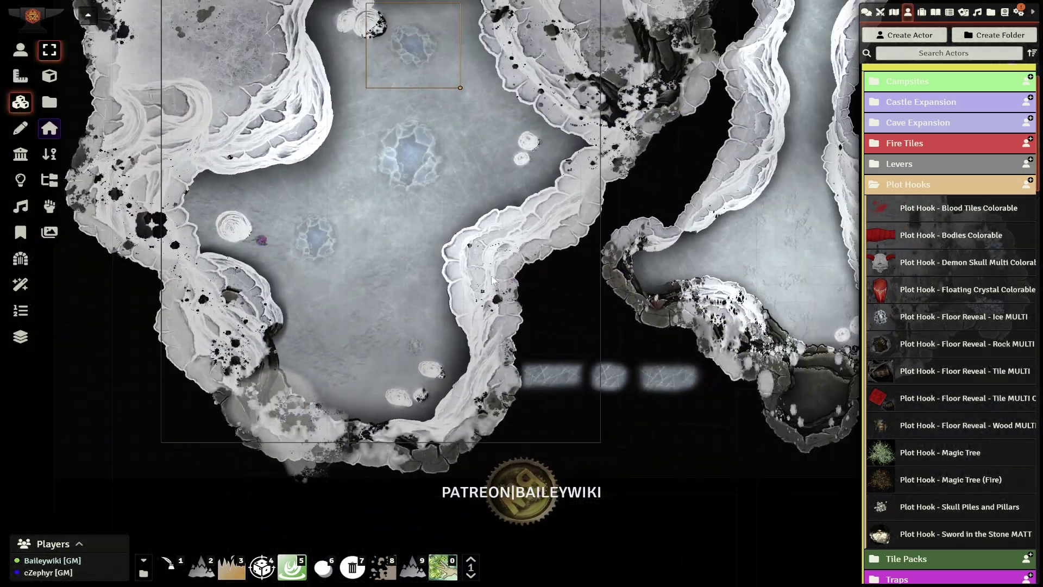
key(ctrl+v)
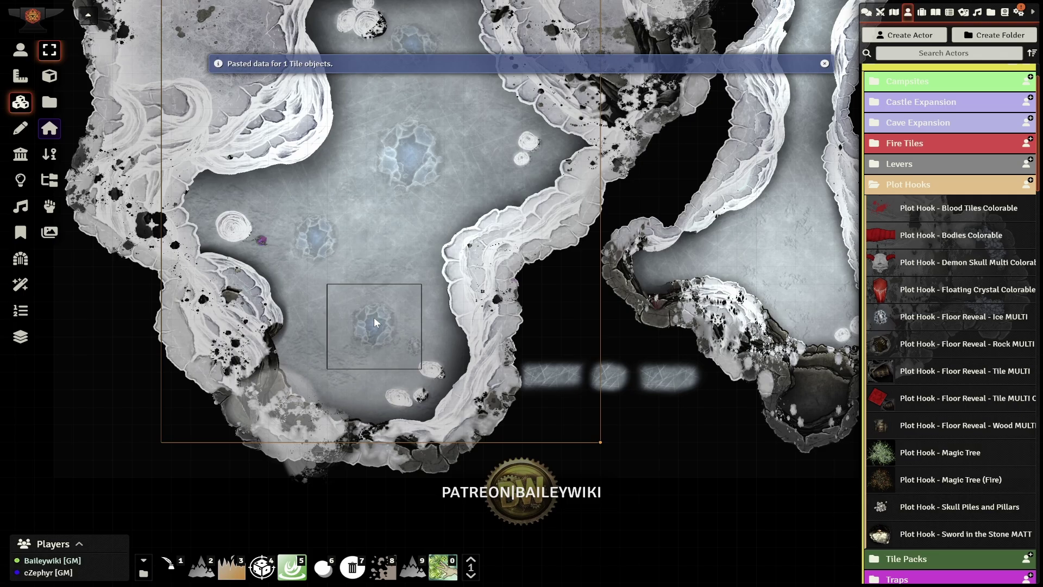
drag(374, 318, 416, 294)
click(413, 300)
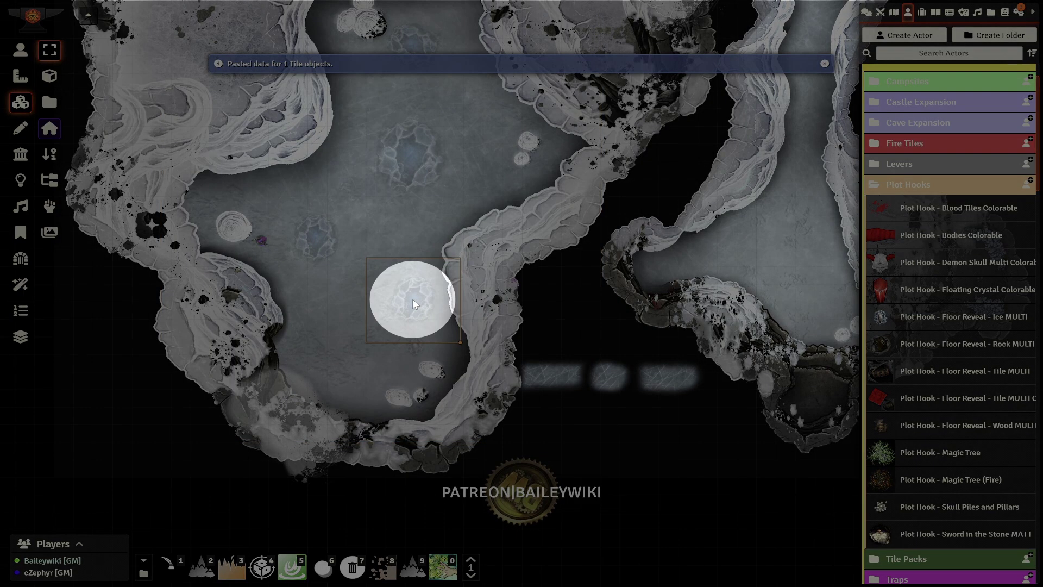
scroll(431, 298, up, 3)
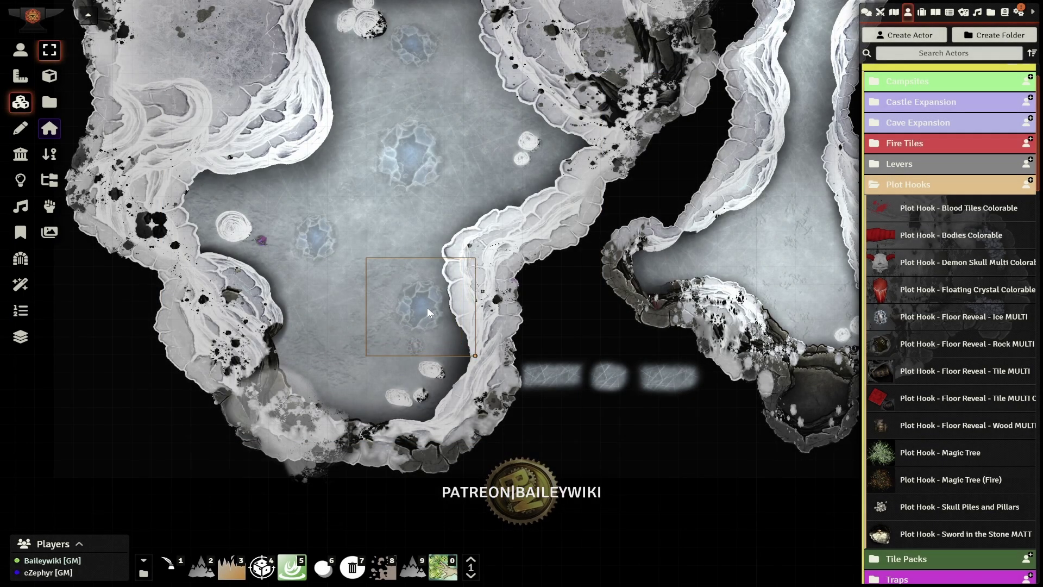
drag(423, 308, 409, 304)
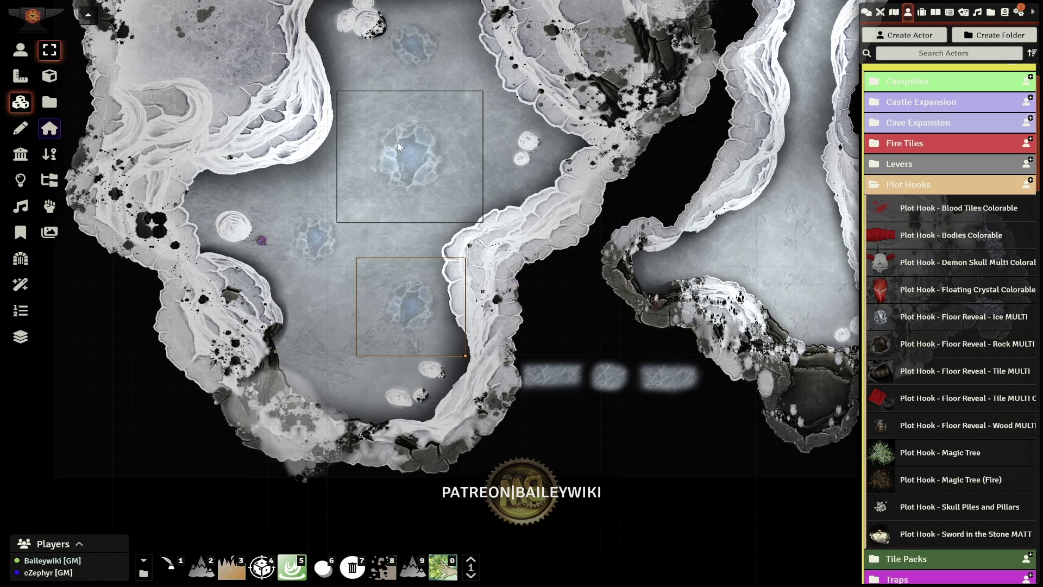
Step: Walk the character token east and south across the southern hidden ice hole to test its reveal and damage roll
click(259, 242)
scroll(493, 299, up, 8)
key(Right)
key(Right)
key(Right)
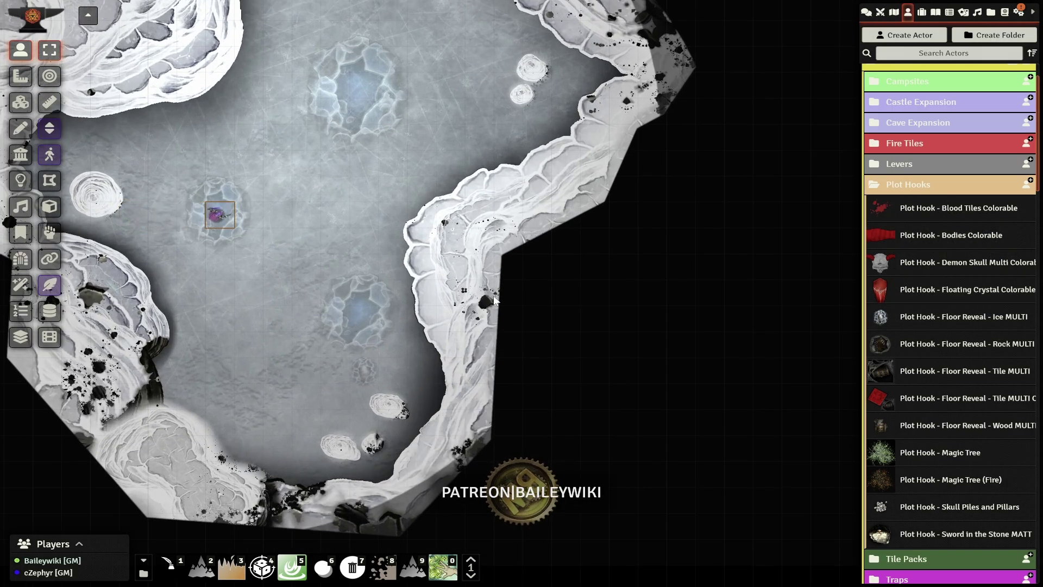
key(Right)
key(Right)
key(Right)
key(Down)
key(Down)
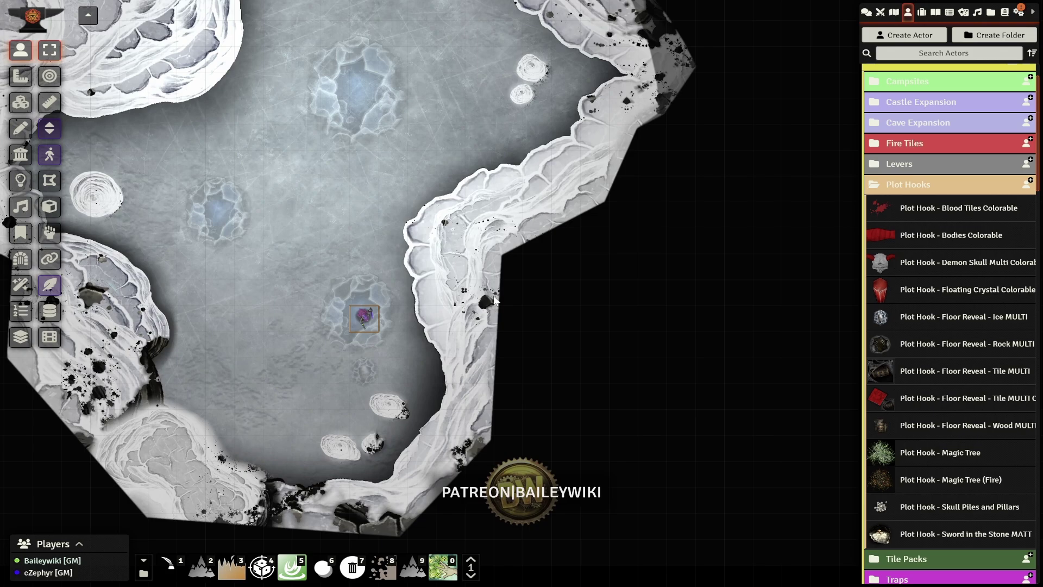
key(Down)
key(Down)
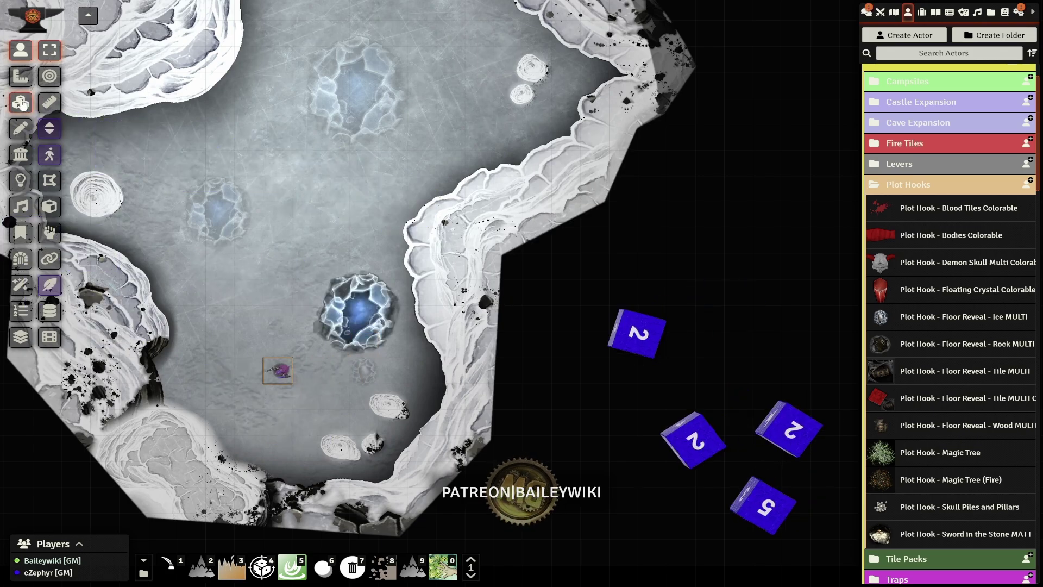
Step: Add a Pause Game trigger action with the state Pause to the southern ice hole tile
click(20, 102)
double_click(363, 302)
click(593, 201)
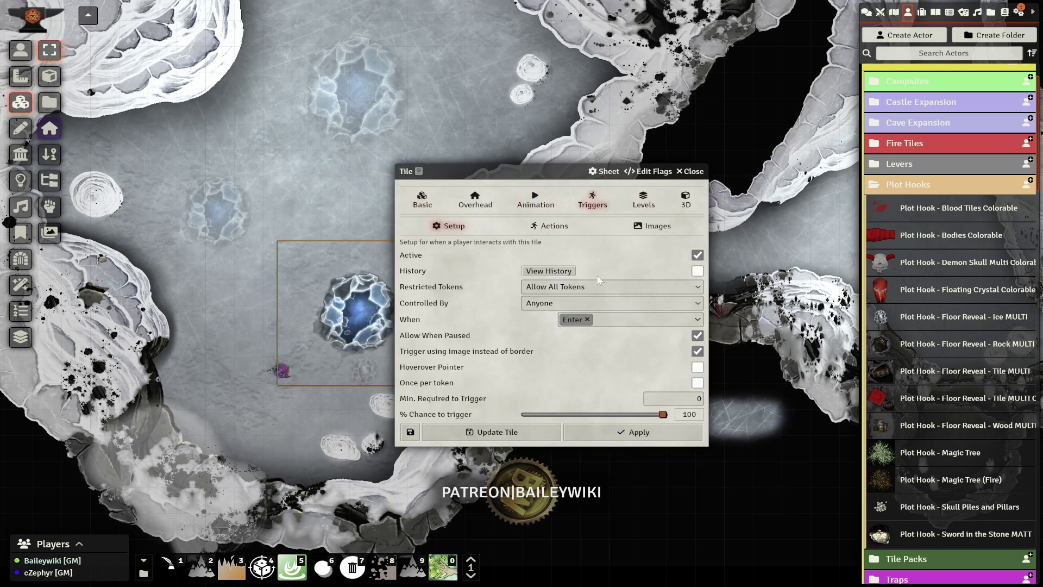
click(554, 226)
click(683, 245)
click(561, 285)
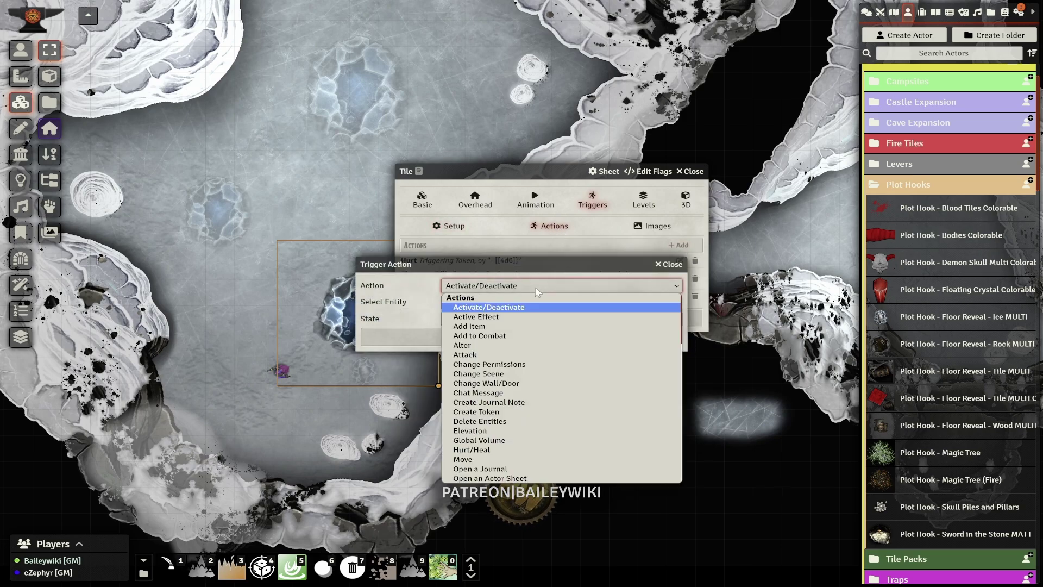
scroll(481, 375, down, 5)
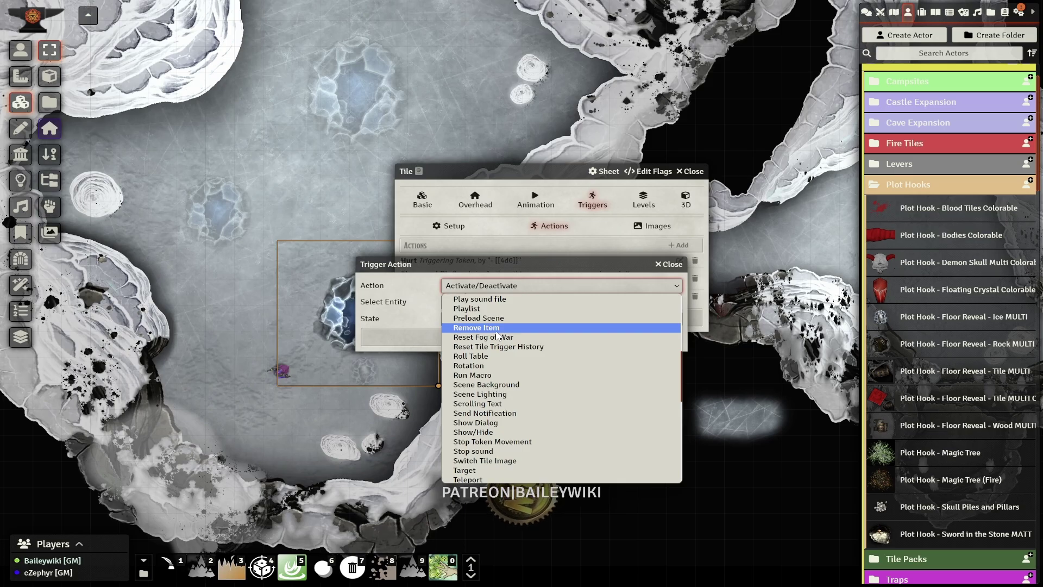
scroll(497, 354, up, 4)
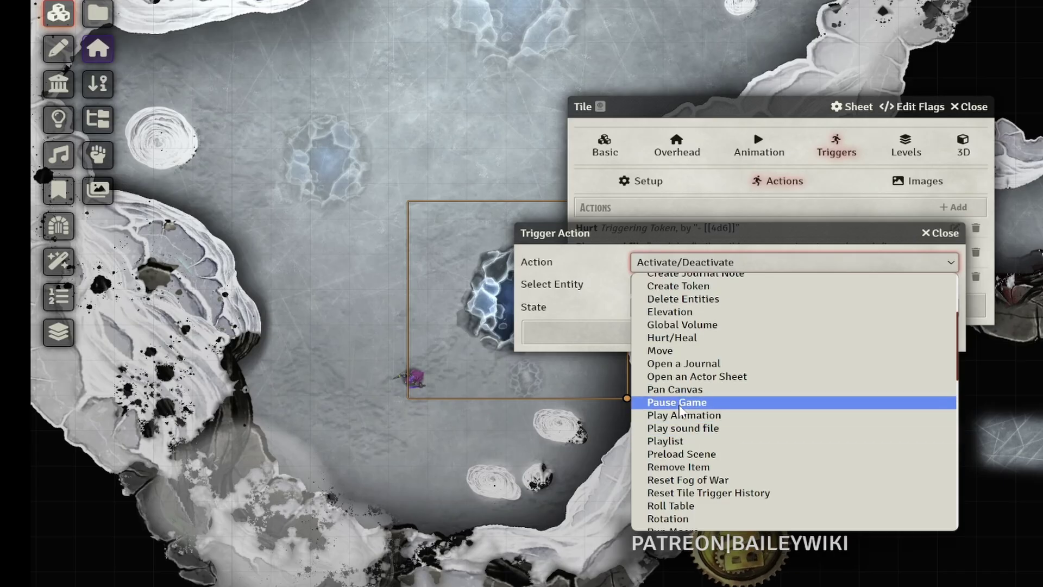
click(496, 388)
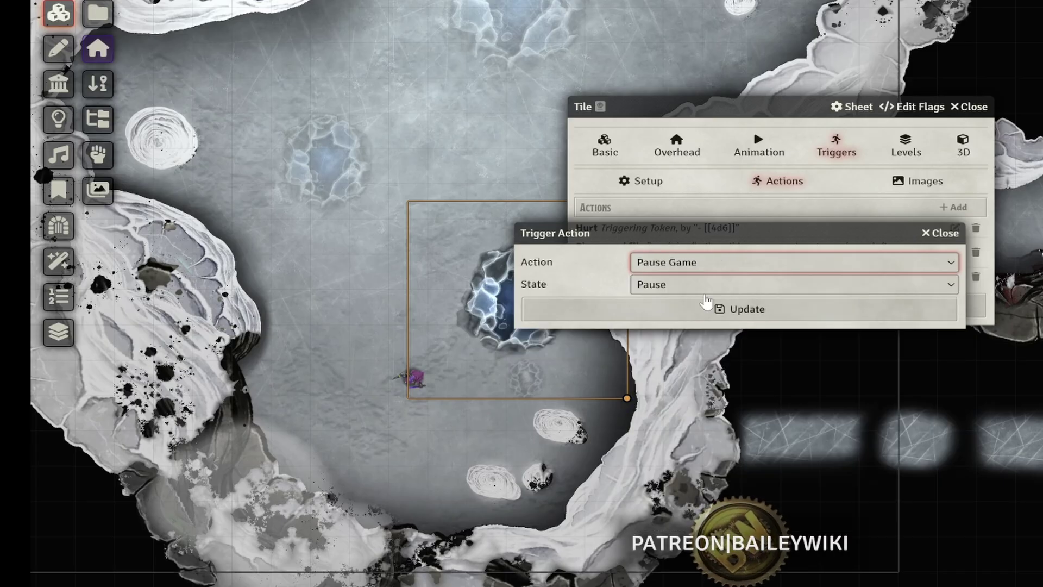
click(761, 287)
click(755, 298)
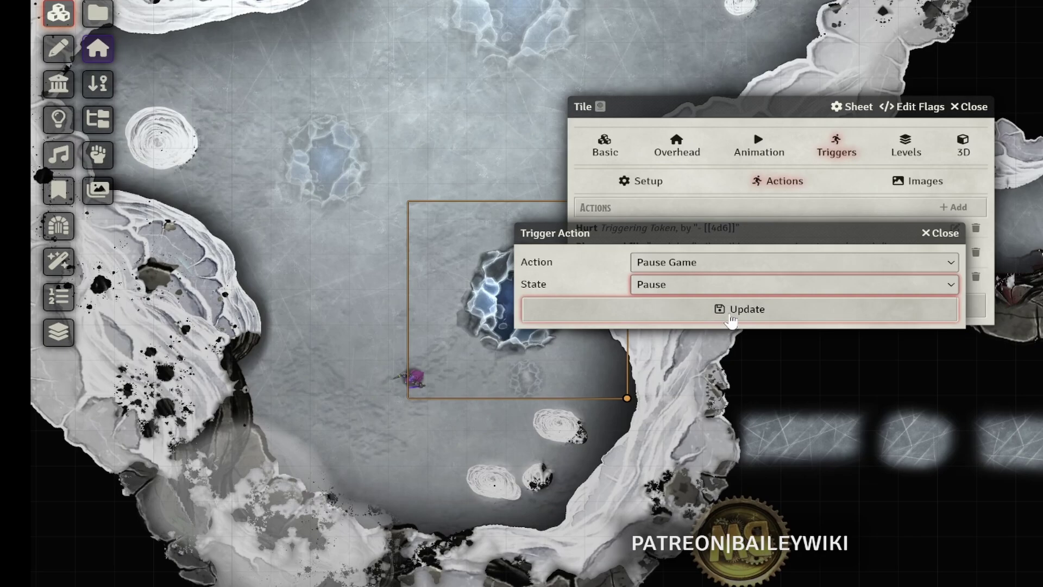
click(731, 309)
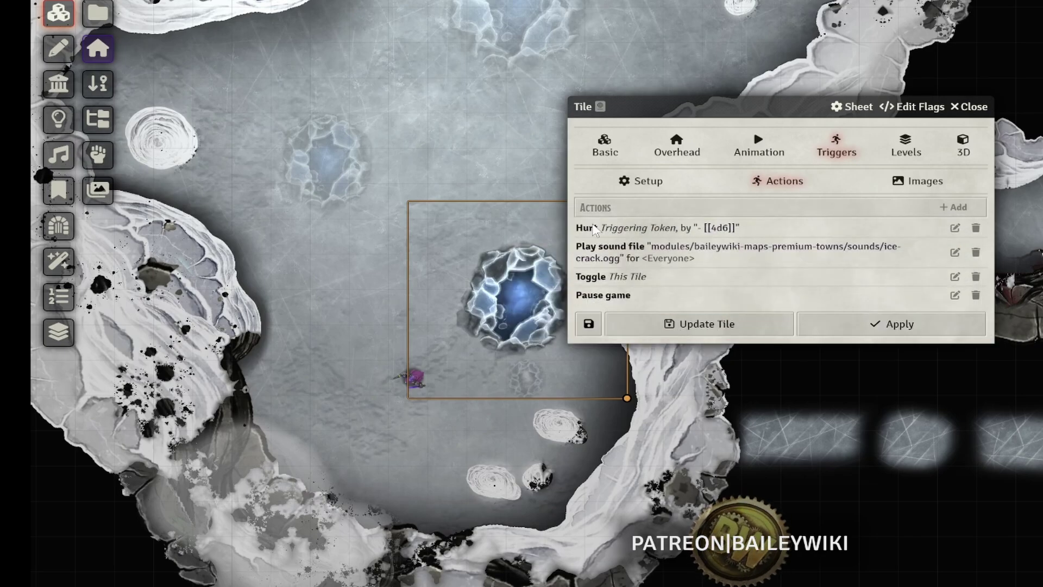
Step: Move the Pause Game action to the start of the action order, update the southern ice hole tile and hide it
drag(603, 295, 603, 227)
click(699, 324)
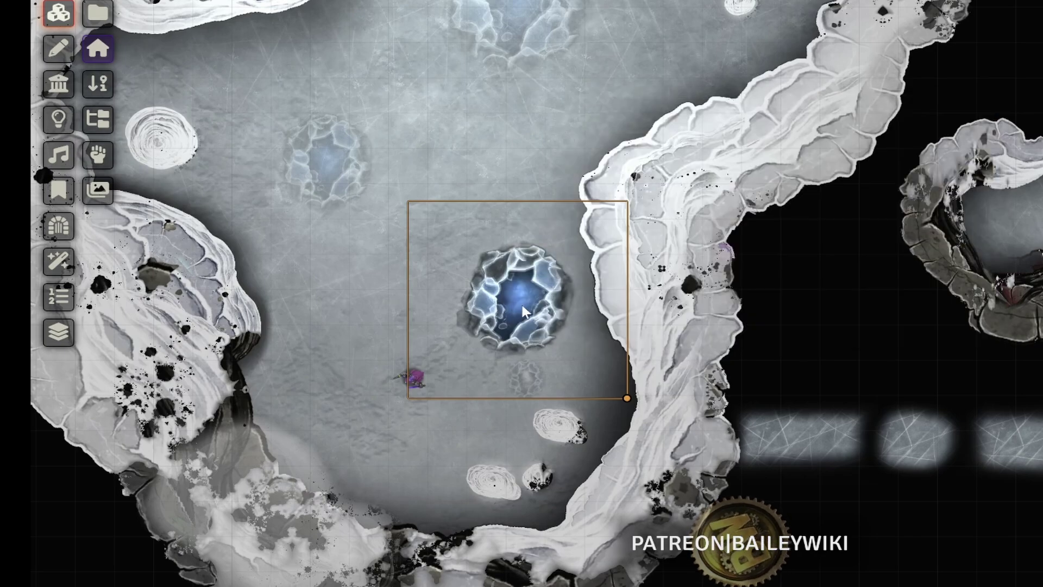
right_click(522, 306)
click(647, 206)
right_click(526, 303)
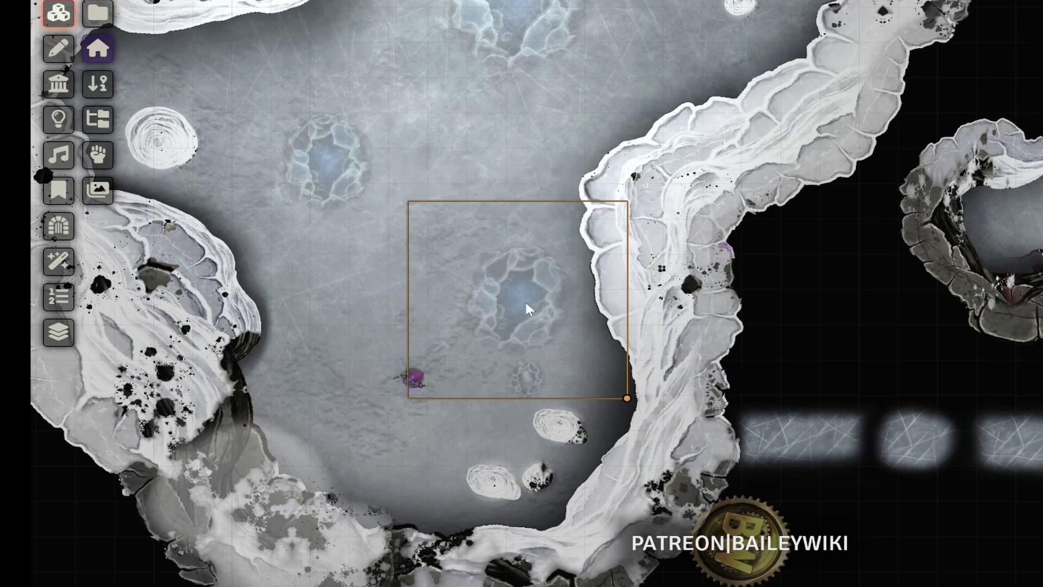
Step: Copy only the trigger actions of the southern ice hole tile with Mass Edit
key(shift+c)
click(837, 151)
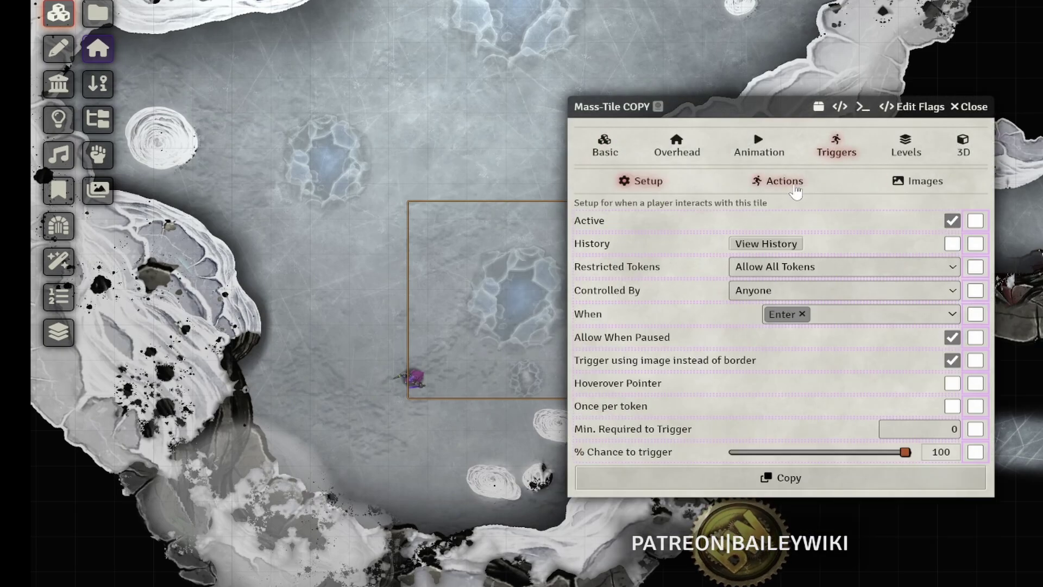
click(784, 181)
click(975, 206)
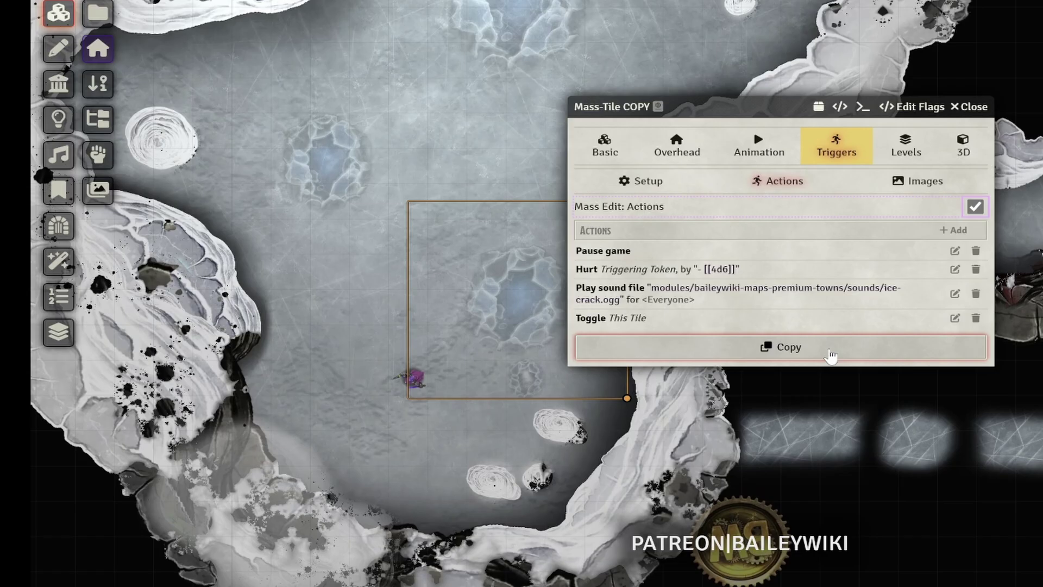
click(830, 353)
Step: Select the western, large central and northern ice hole tiles together and paste the copied trigger actions onto them
click(217, 234)
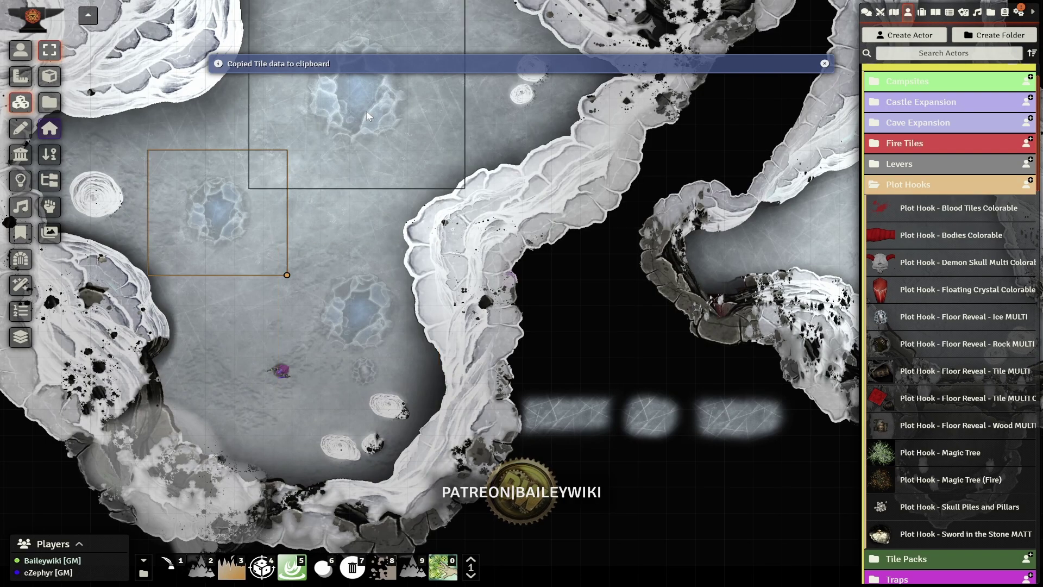
shift+click(366, 111)
drag(582, 288, 587, 514)
shift+click(383, 177)
key(ctrl+v)
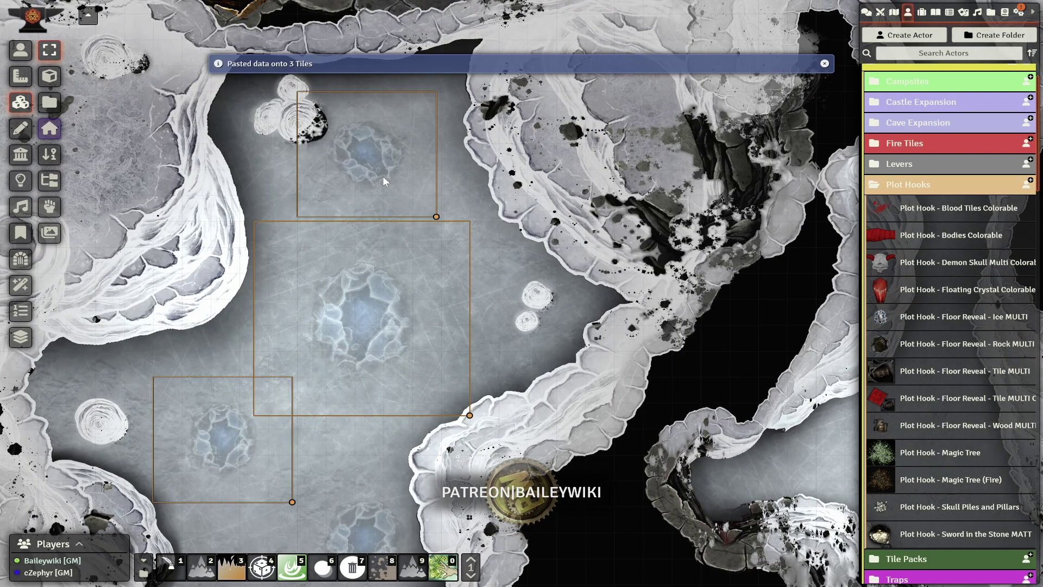
Step: Check the trigger action list of the northern ice hole tile
double_click(389, 162)
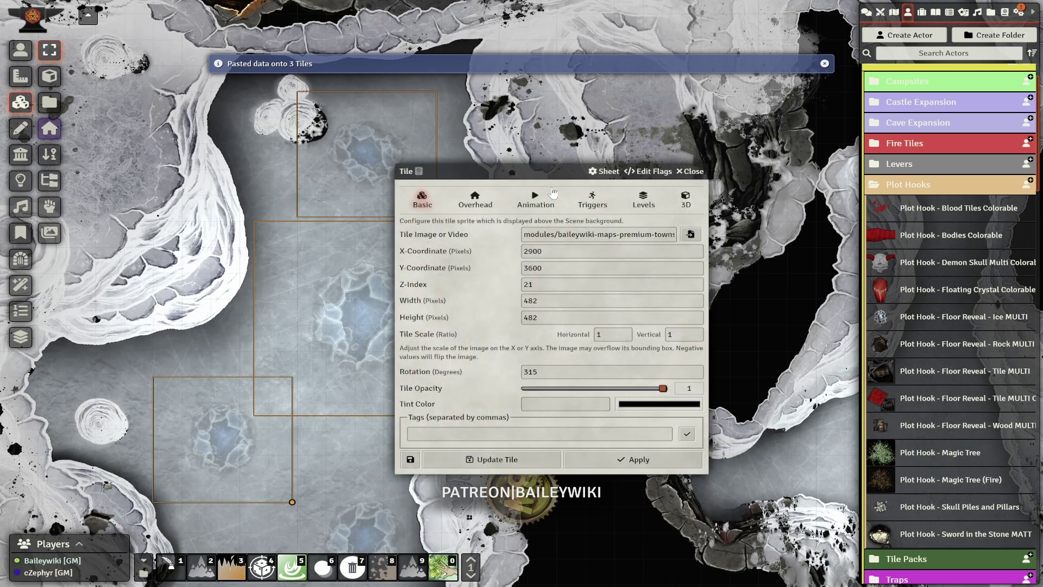
click(592, 199)
click(549, 225)
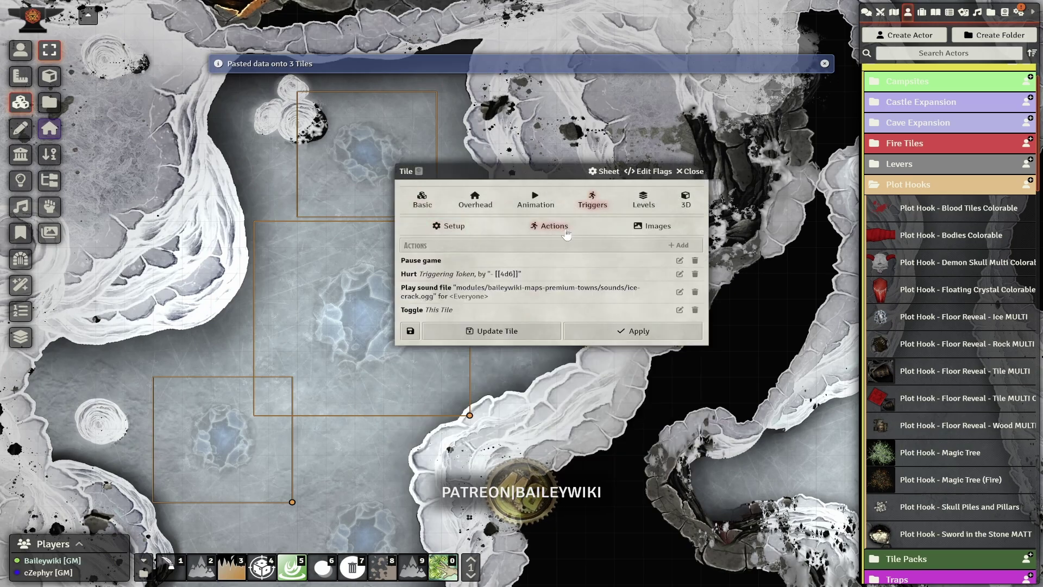
click(482, 330)
Step: Walk the character token north and west across the smaller western ice hole to test its trap
click(20, 50)
scroll(393, 435, down, 8)
drag(397, 456, 350, 348)
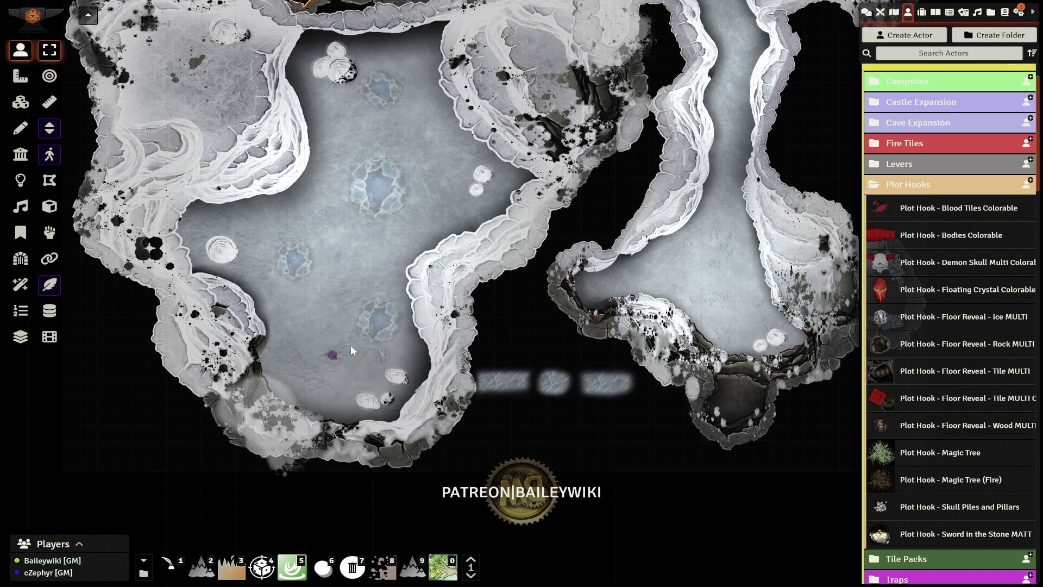
click(333, 354)
scroll(337, 352, up, 8)
key(Up)
key(Up)
key(Up)
key(Up)
key(Up)
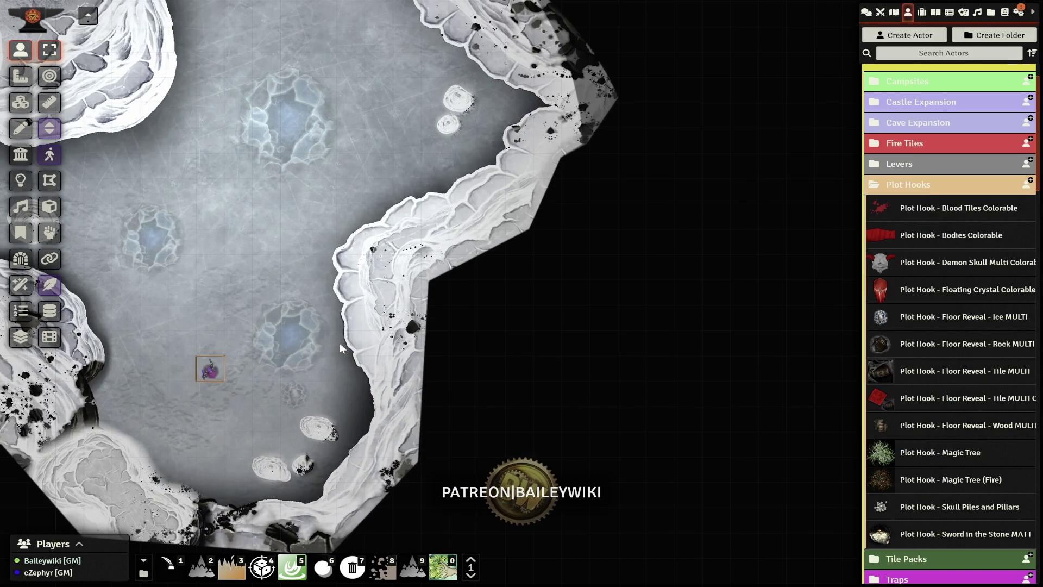
key(Left)
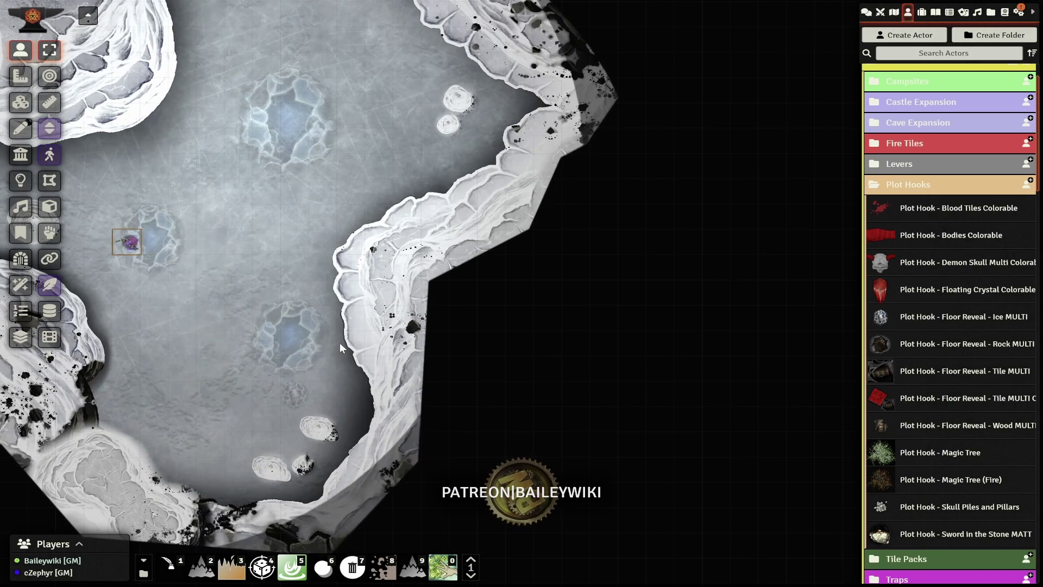
Step: Walk the character token northeast onto the large central ice hole to test its trap, and step off to the west
key(Right)
key(Right)
key(Up)
key(Up)
key(Up)
key(Up)
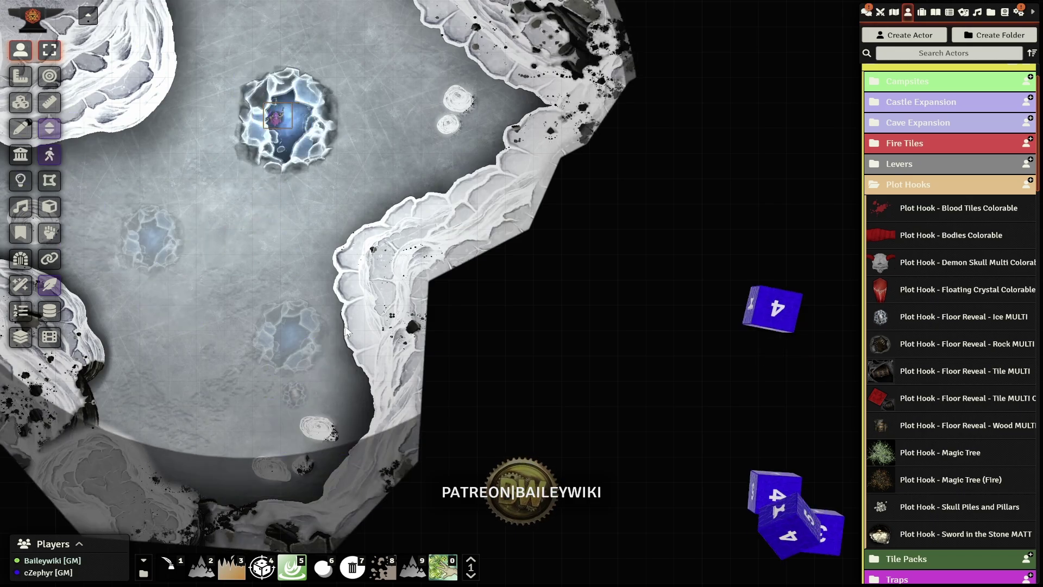
key(Left)
key(Left)
key(Left)
drag(280, 206, 402, 346)
scroll(402, 345, down, 4)
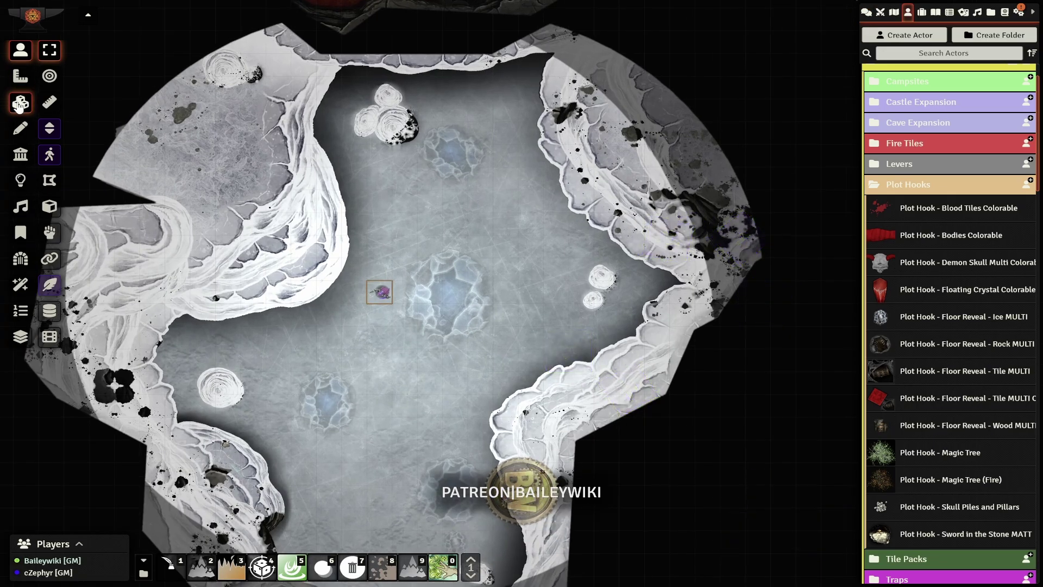
Step: Switch to tile editing and check the image files behind the snowy stalagmite tile in the northwest chamber
click(20, 101)
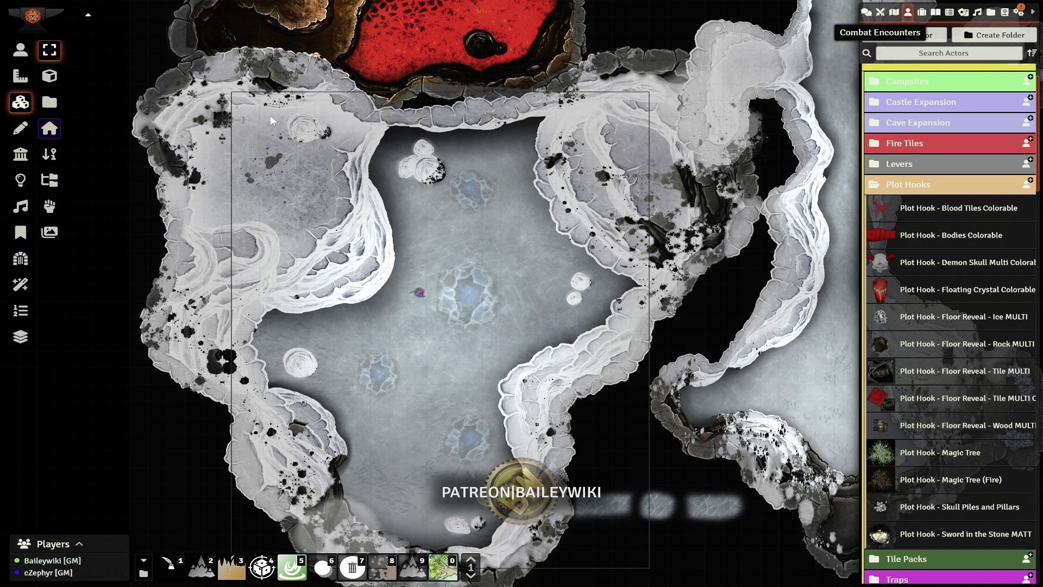
double_click(294, 135)
click(690, 235)
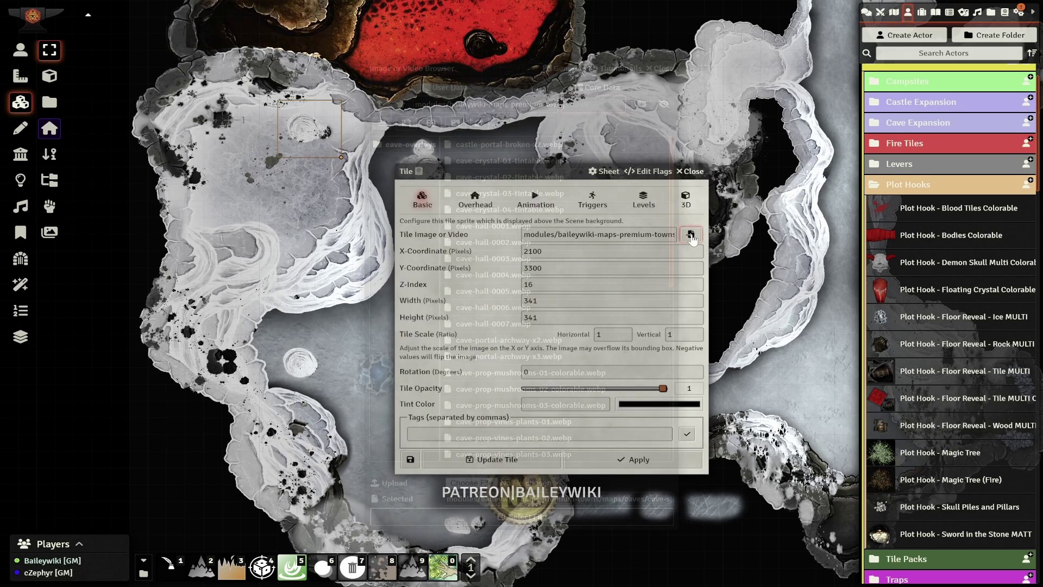
scroll(476, 202, down, 5)
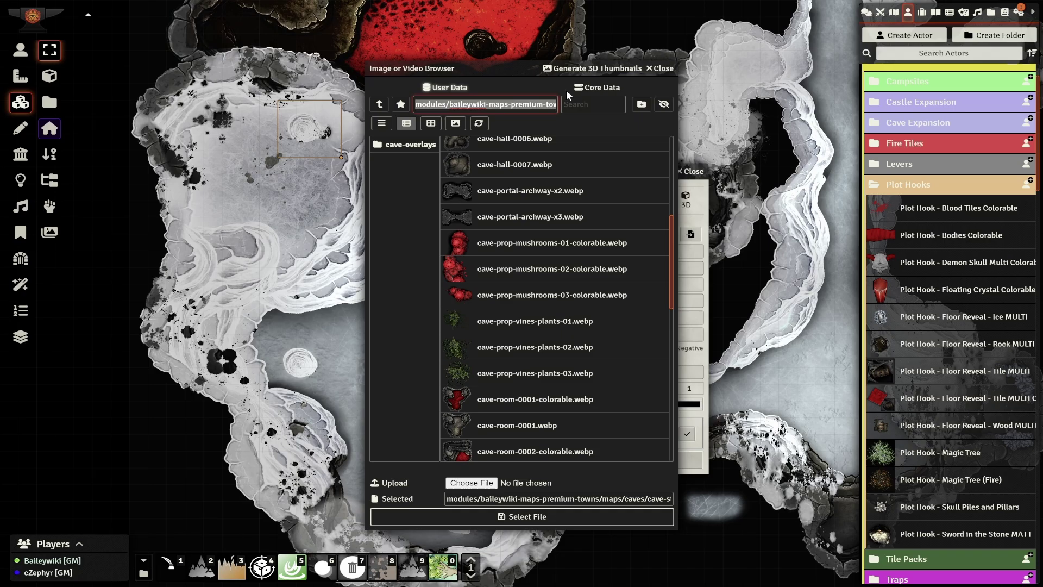
click(660, 68)
click(701, 172)
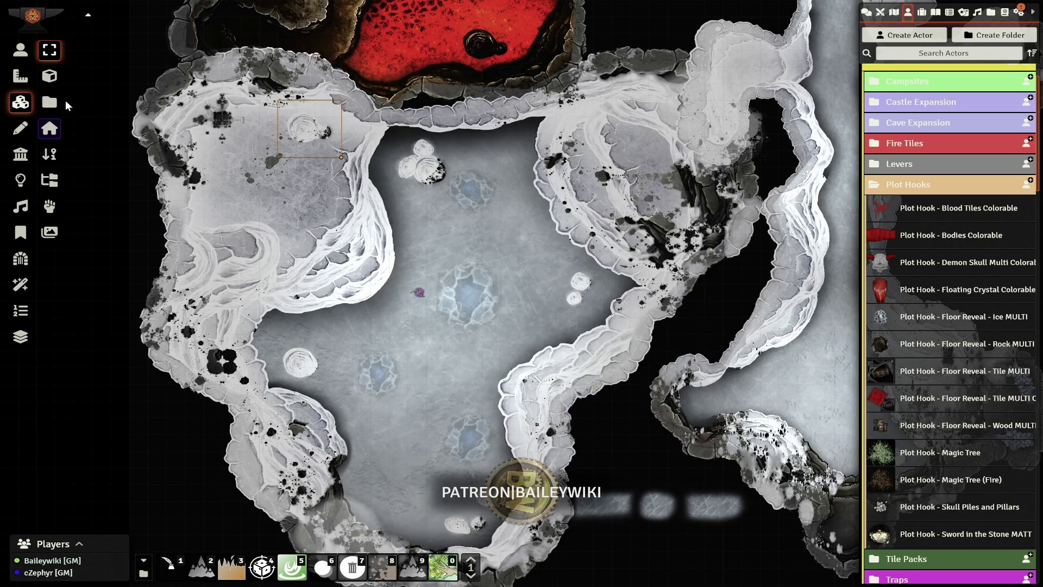
Step: Browse the tile assets through townsquare and misc2 and place the white-rimmed pit with a red centre in the northwest chamber
click(50, 102)
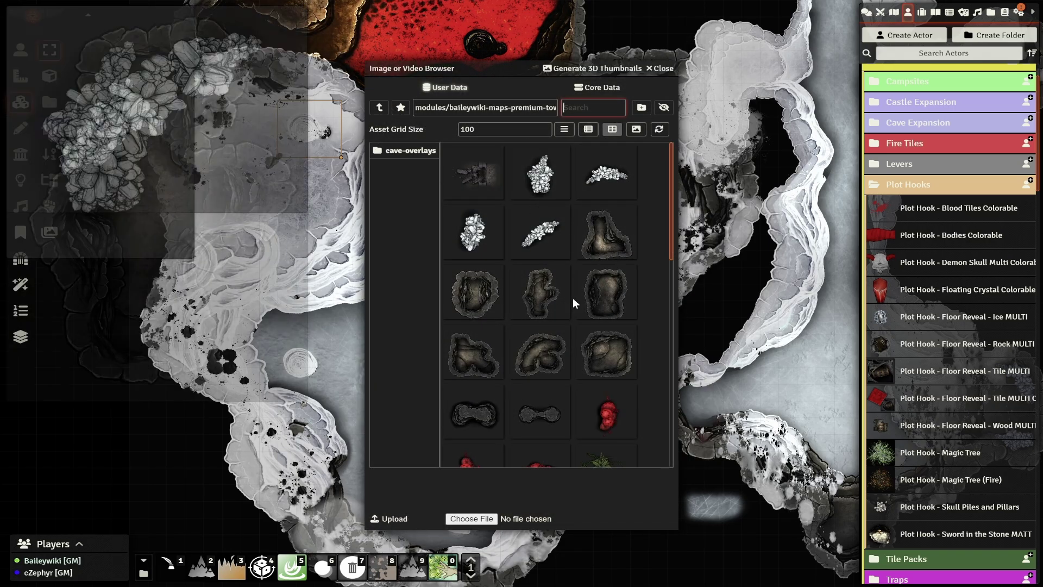
scroll(487, 172, down, 5)
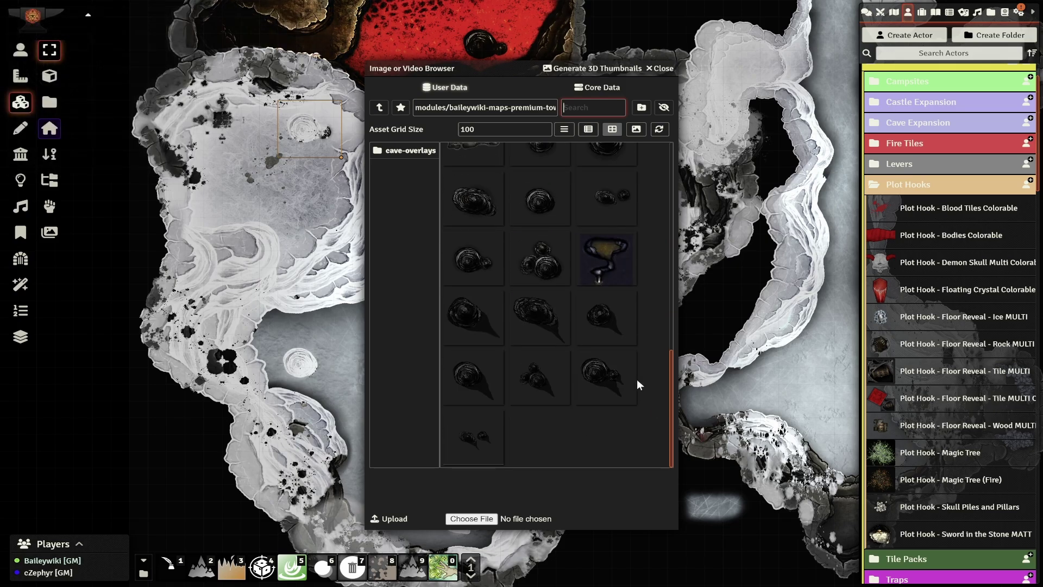
scroll(588, 298, up, 3)
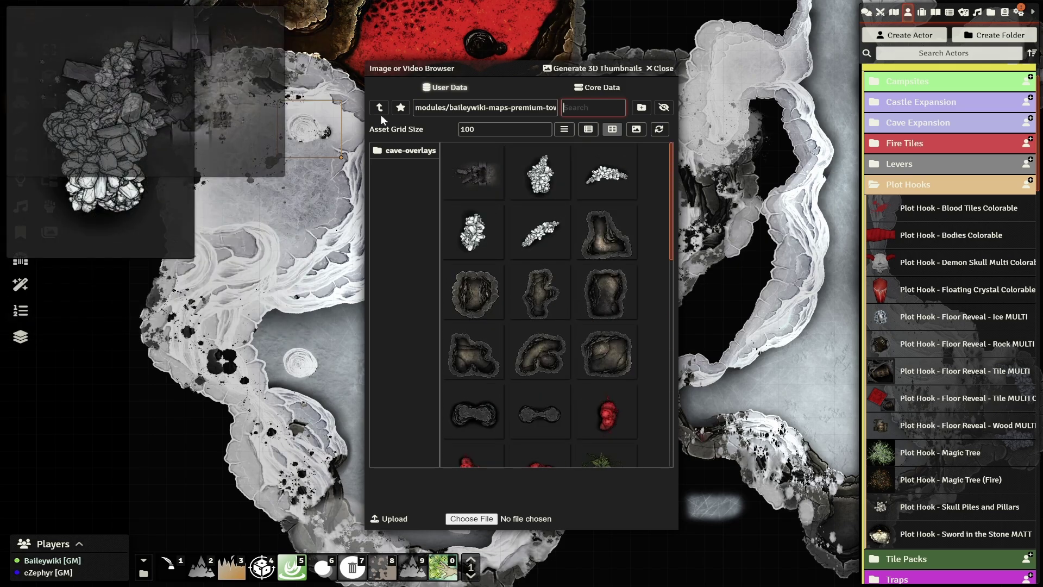
click(378, 108)
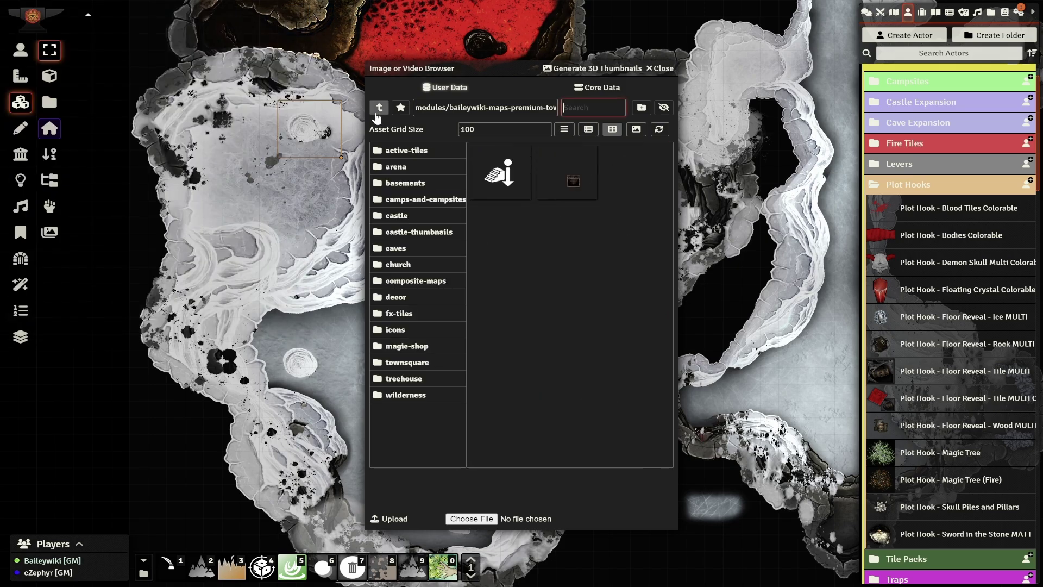
click(414, 368)
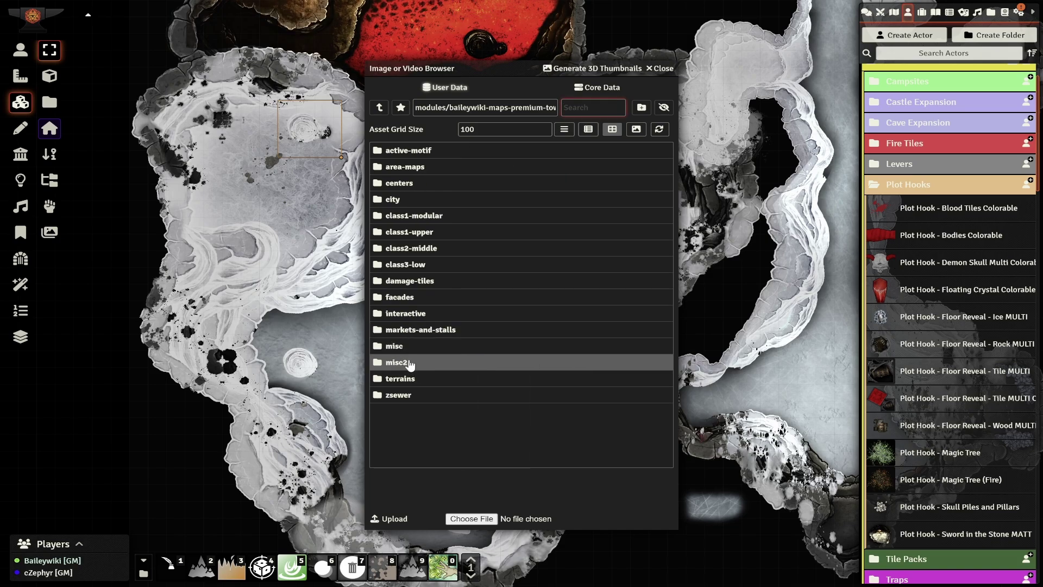
click(408, 363)
click(426, 400)
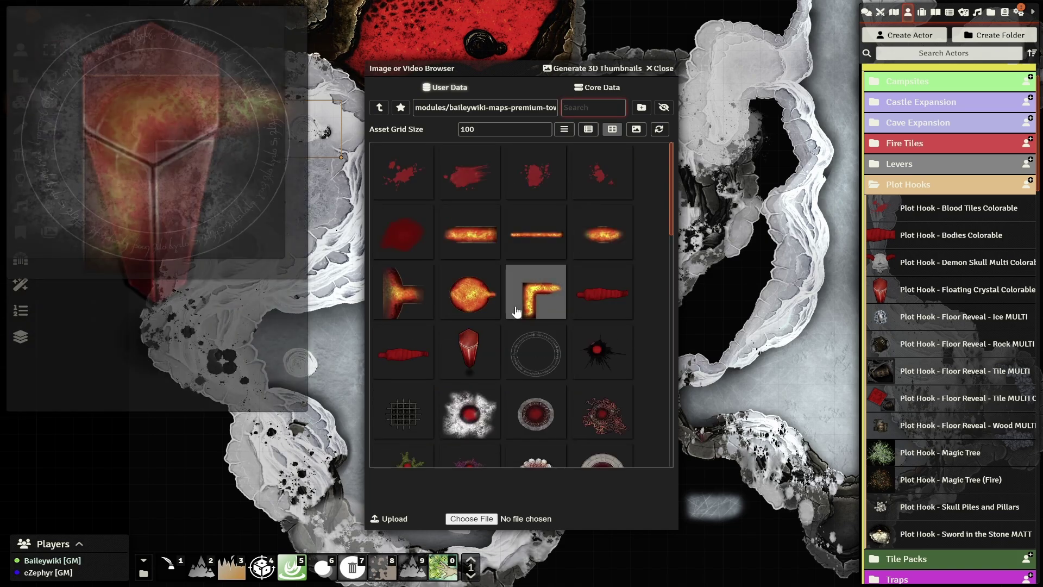
scroll(516, 312, down, 2)
drag(469, 302, 258, 178)
key(Escape)
scroll(454, 444, up, 2)
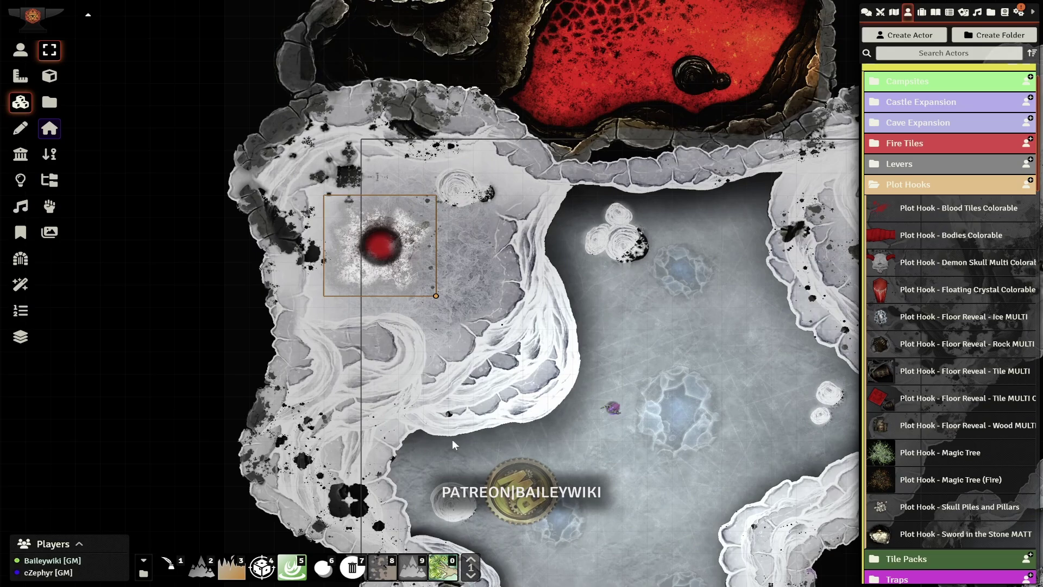
Step: Recolor the pit tile's red centre to black (#000000) with the Dungeondraft Tint macro
click(352, 567)
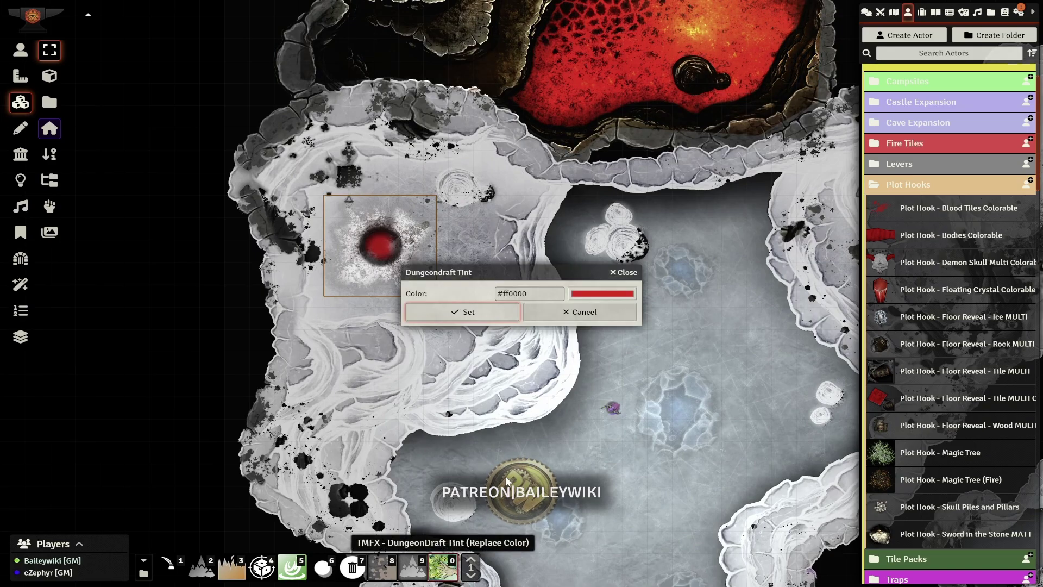
click(612, 296)
click(445, 289)
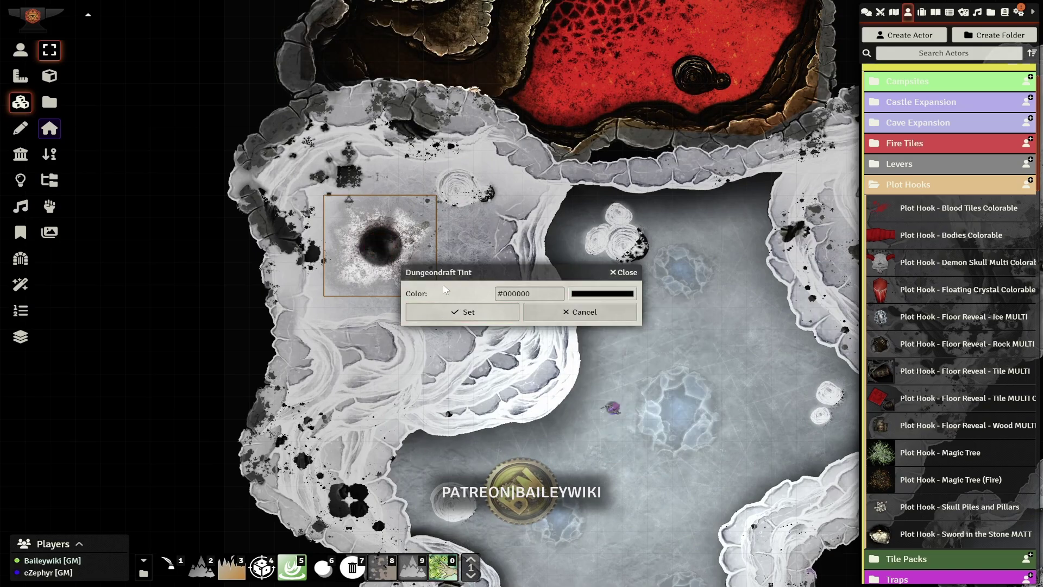
click(468, 313)
scroll(489, 293, up, 5)
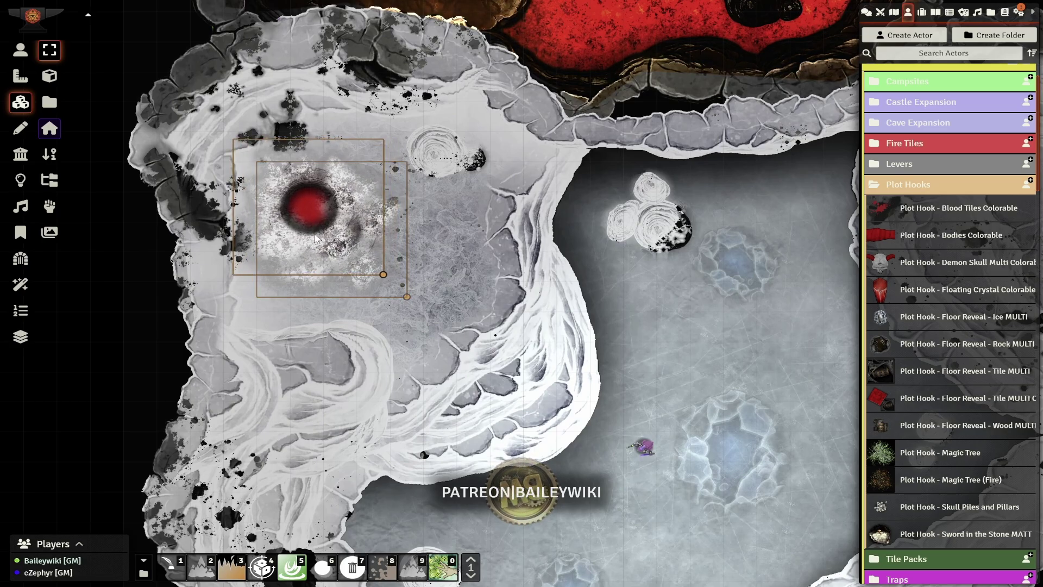
Step: Draw an ambient sound of about 103 ft radius in the western ice cave, with top elevation 9, volume easing off and maximum volume 0.25
click(20, 52)
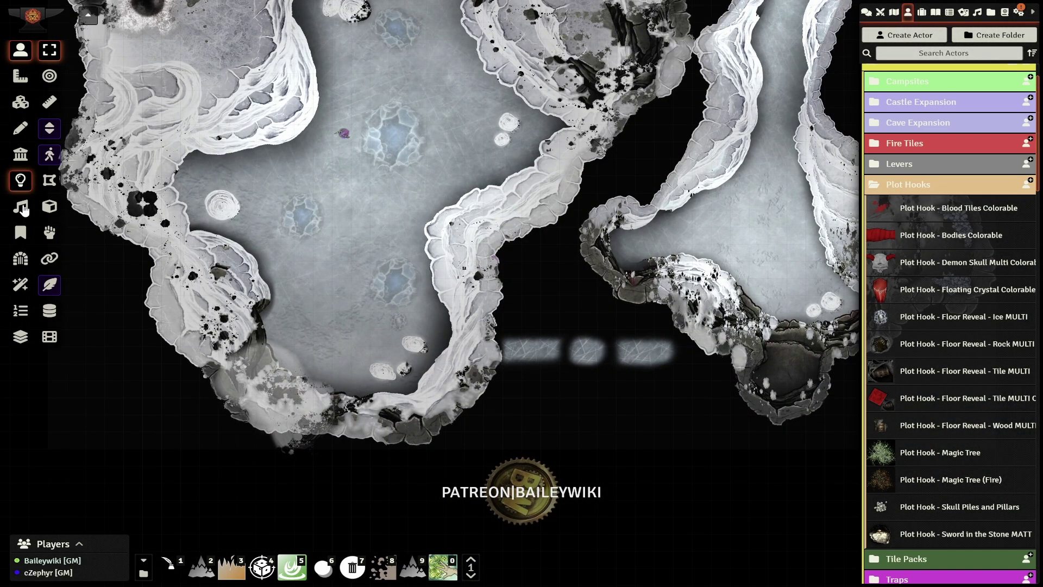
click(20, 206)
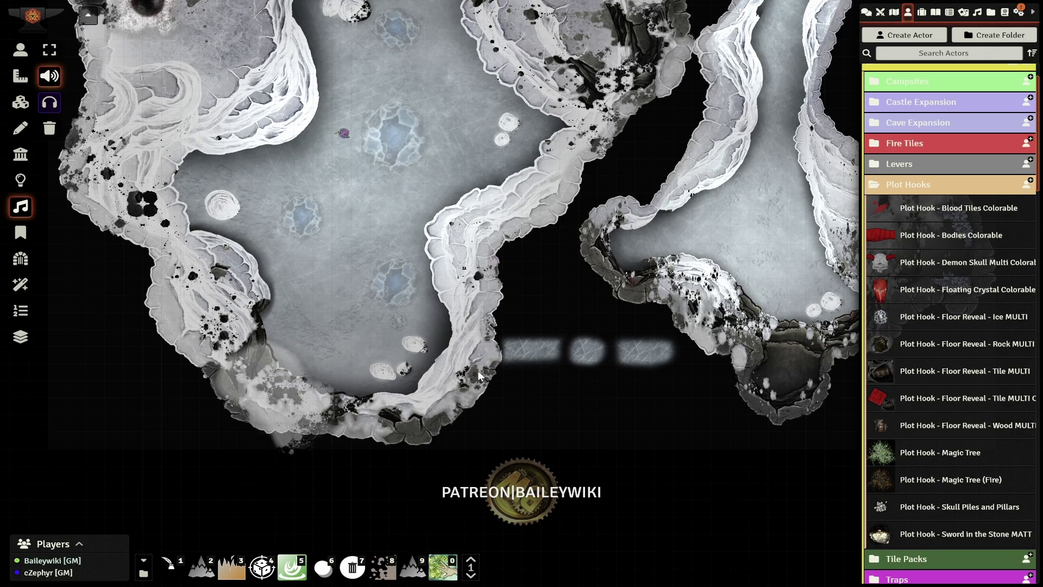
drag(351, 99, 514, 394)
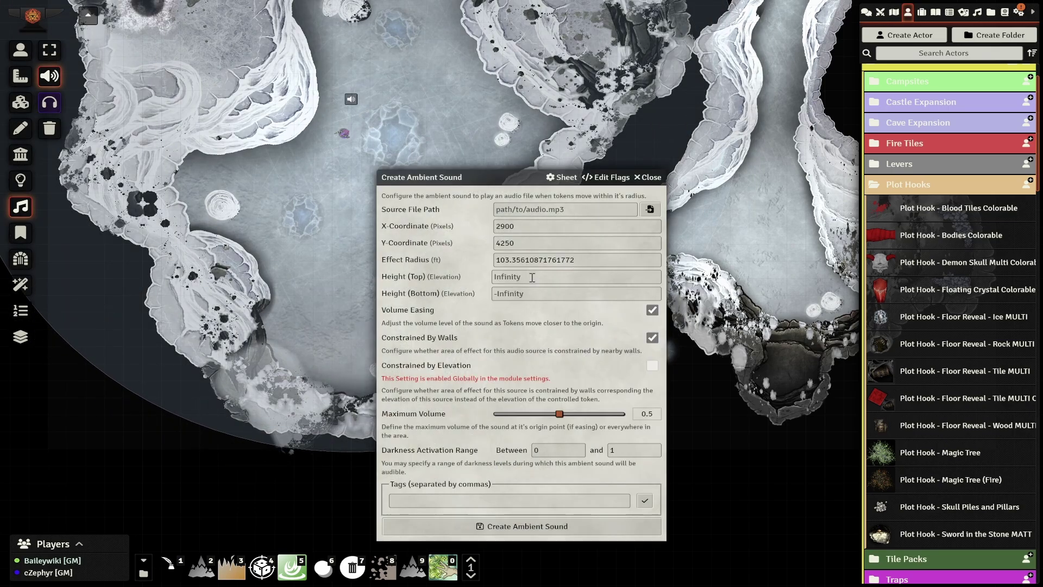
text(9)
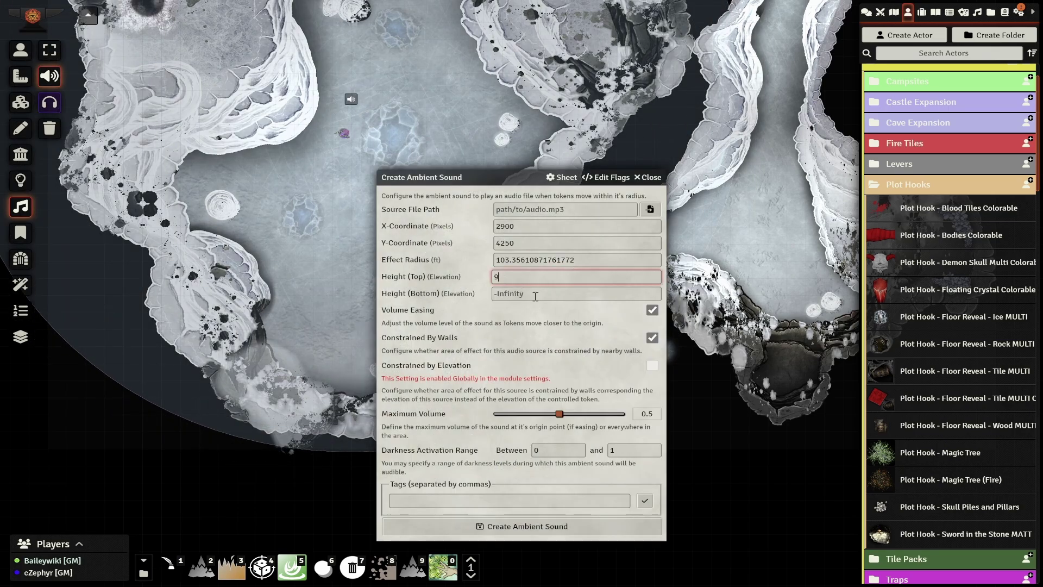
click(652, 311)
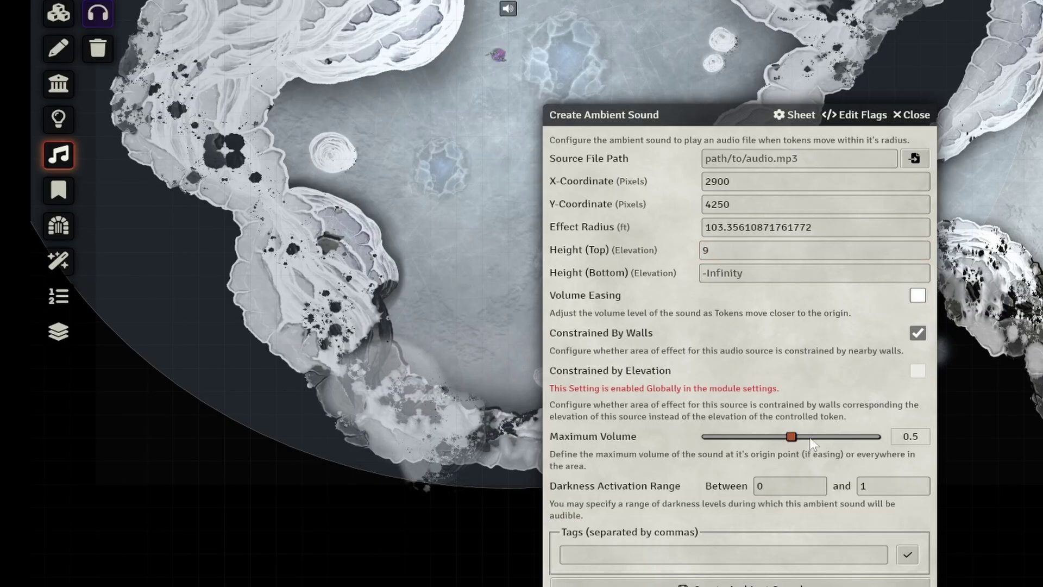
Step: Assign Frozen Cave.ogg from the favourite sounds folder as the source file and create the ambient sound
click(914, 158)
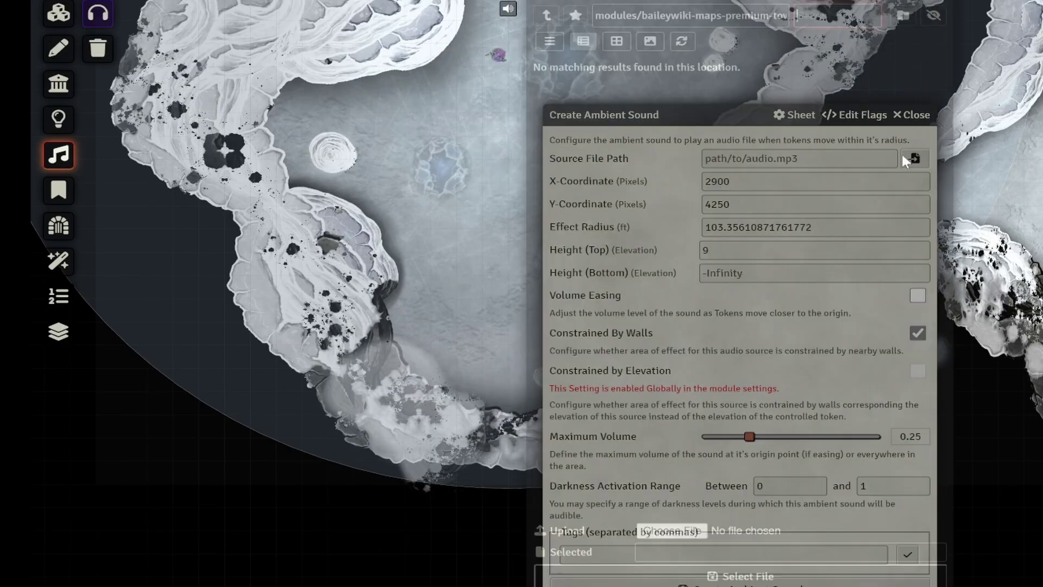
click(577, 17)
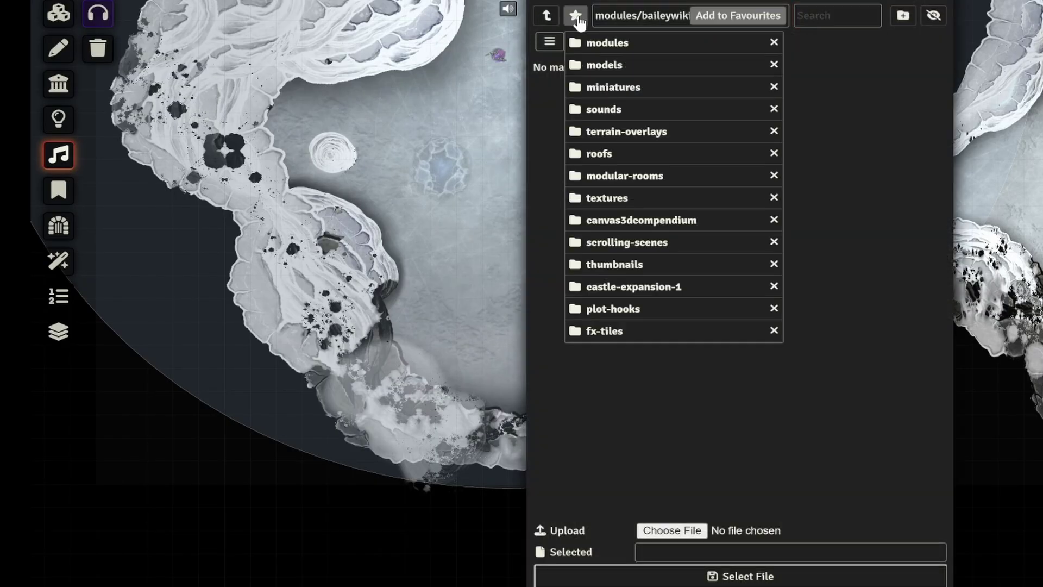
click(602, 116)
click(578, 72)
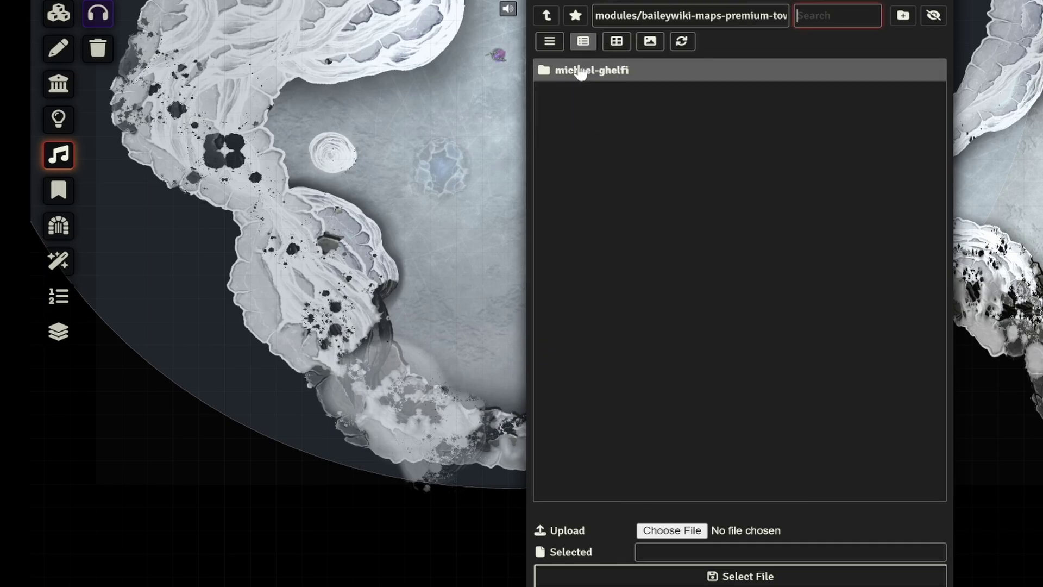
click(581, 72)
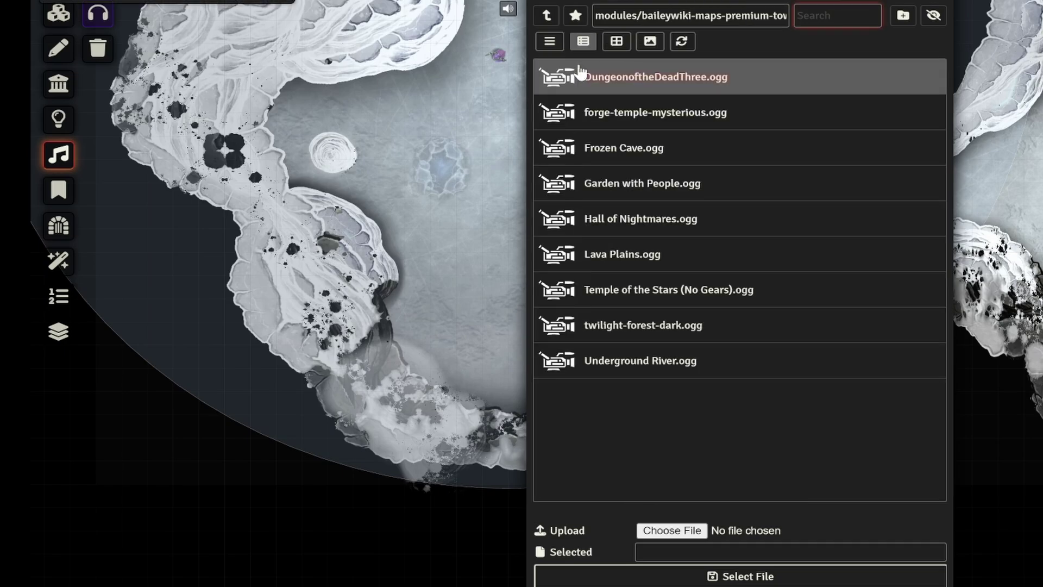
click(622, 151)
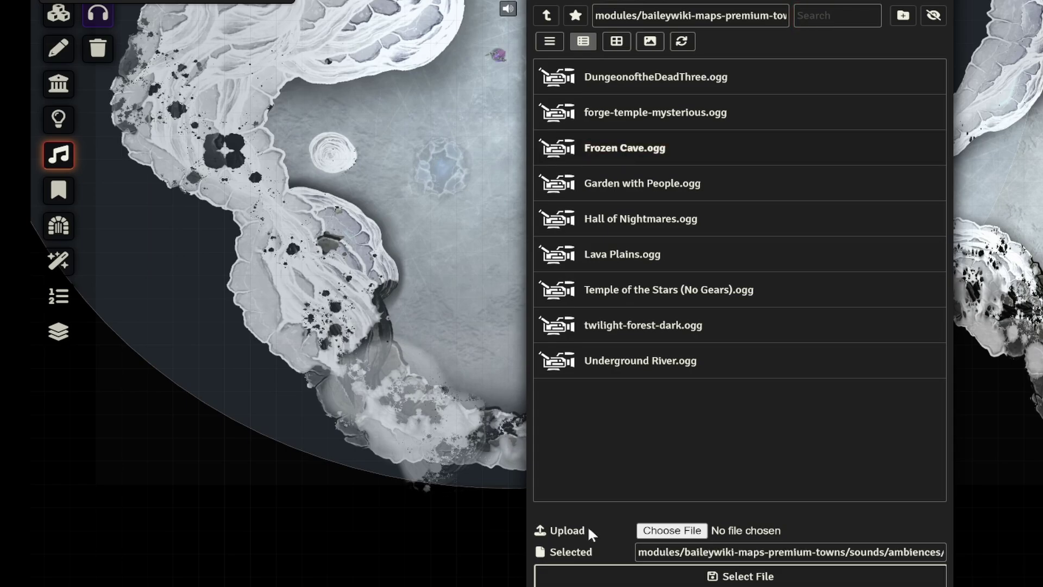
click(717, 575)
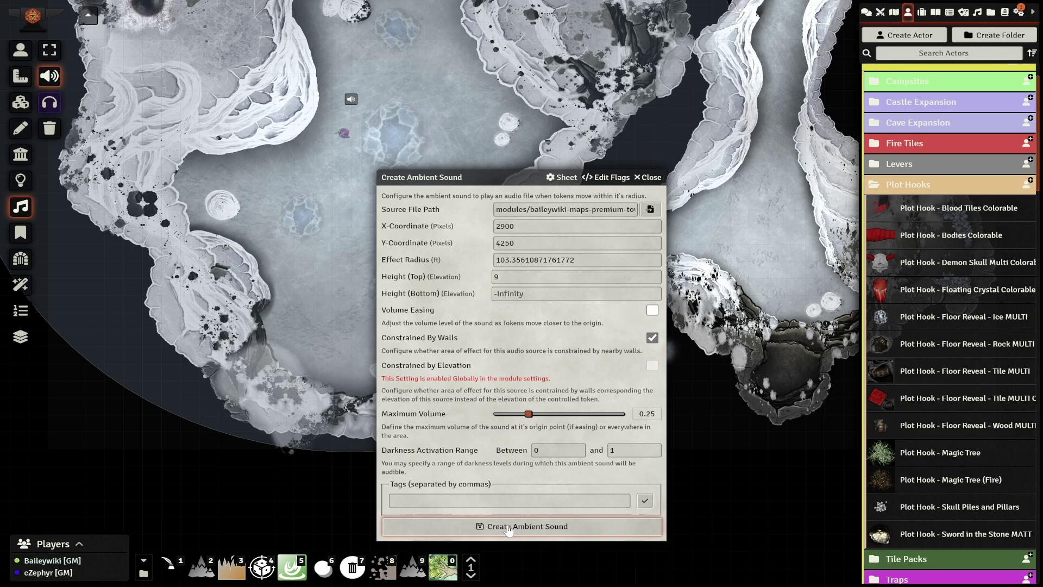
click(508, 527)
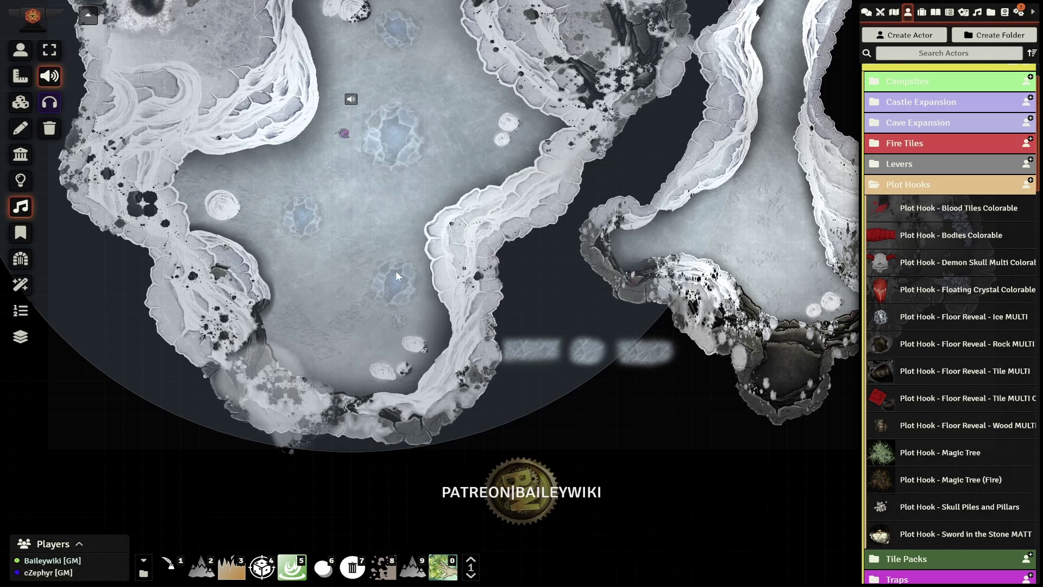
Step: Set the bottom elevation of the western cave's ambient sound to 0
drag(348, 104, 368, 327)
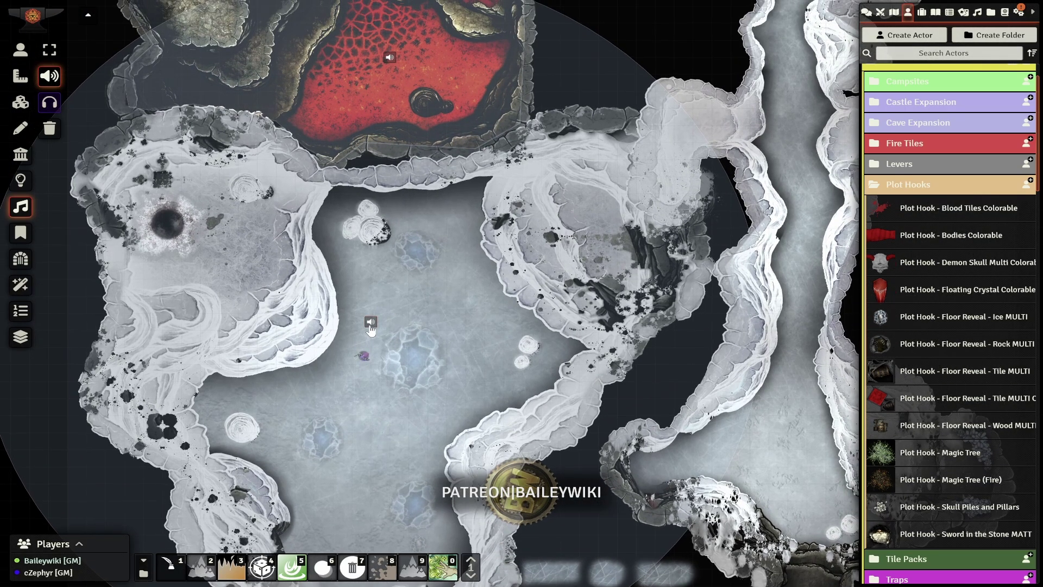
double_click(370, 324)
key(ctrl+a)
text(0)
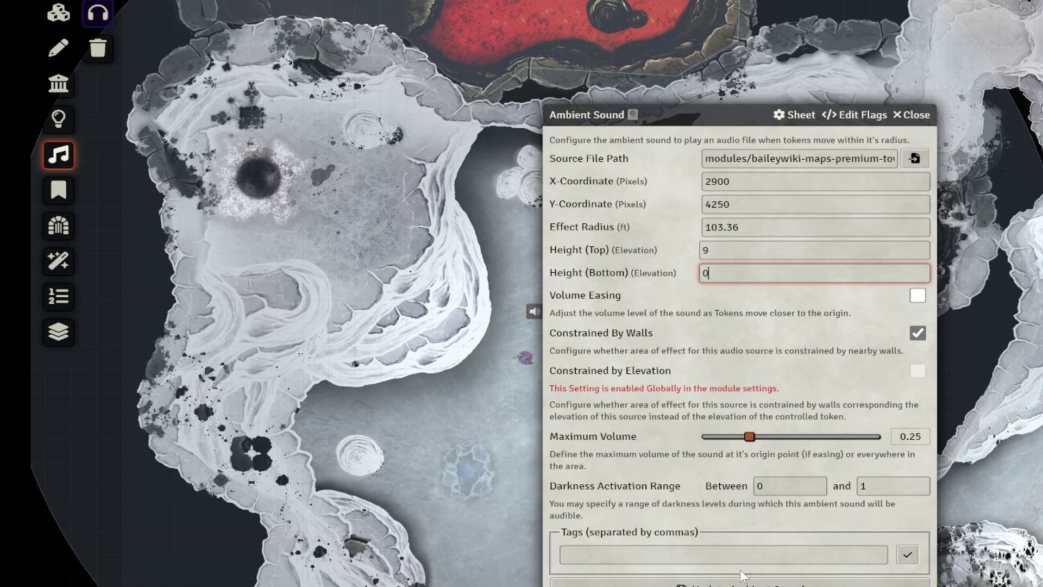
key(Return)
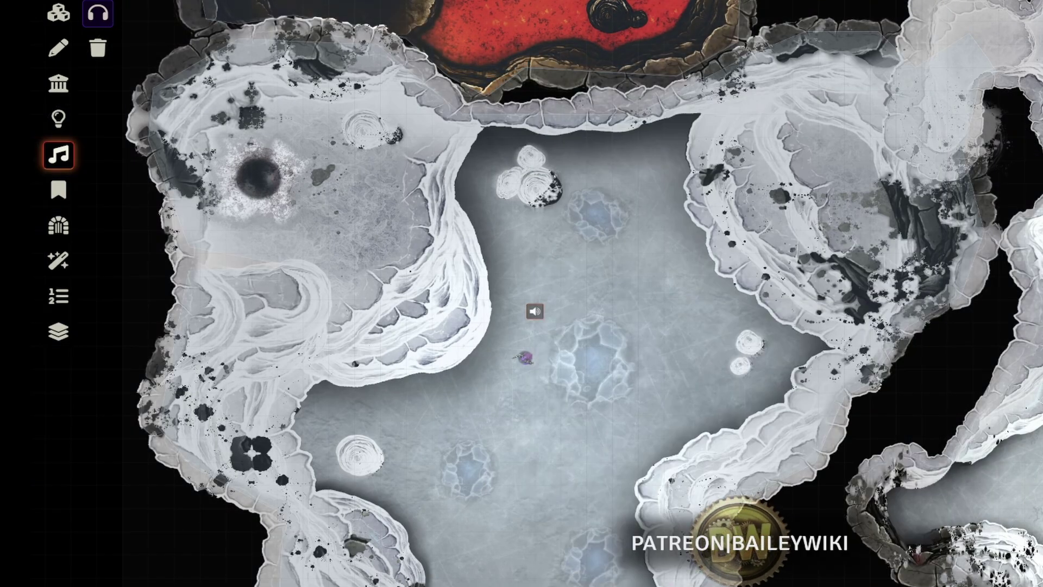
Step: Paste a copy of the ambient sound into the eastern ice corridor and move it south into the wider chamber
drag(1040, 321, 556, 259)
key(ctrl+v)
drag(584, 158, 572, 231)
scroll(601, 508, down, 5)
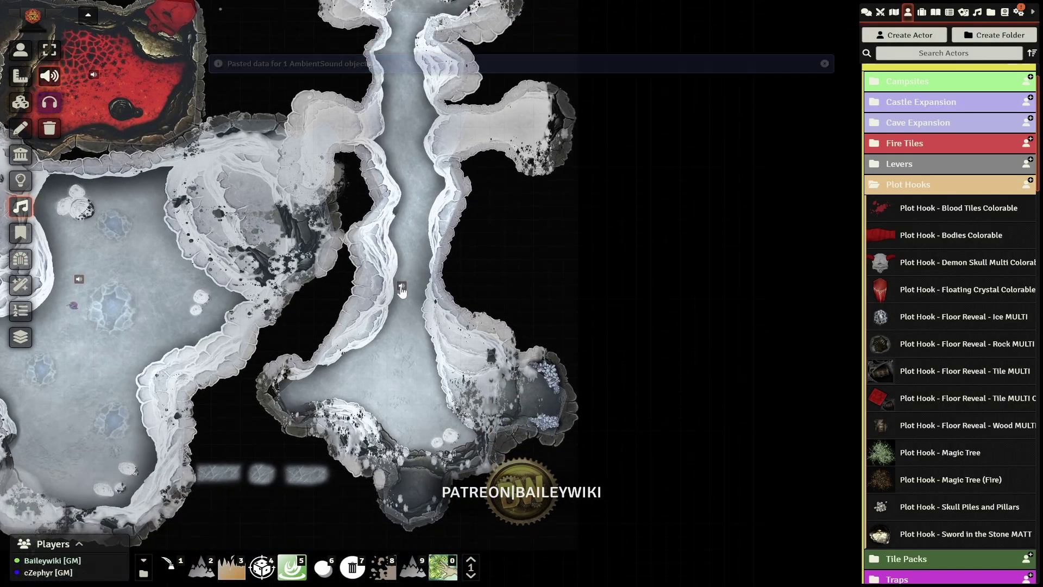
drag(401, 291, 424, 378)
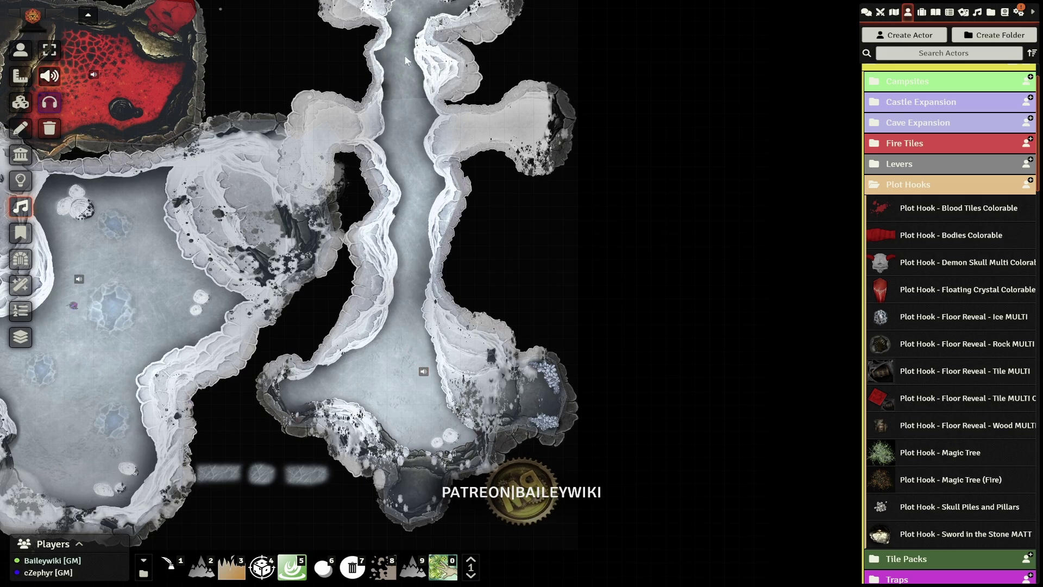
Step: Paste another copy of the ambient sound into the northern part of the eastern corridor, near the side passages
key(Up)
key(ctrl+v)
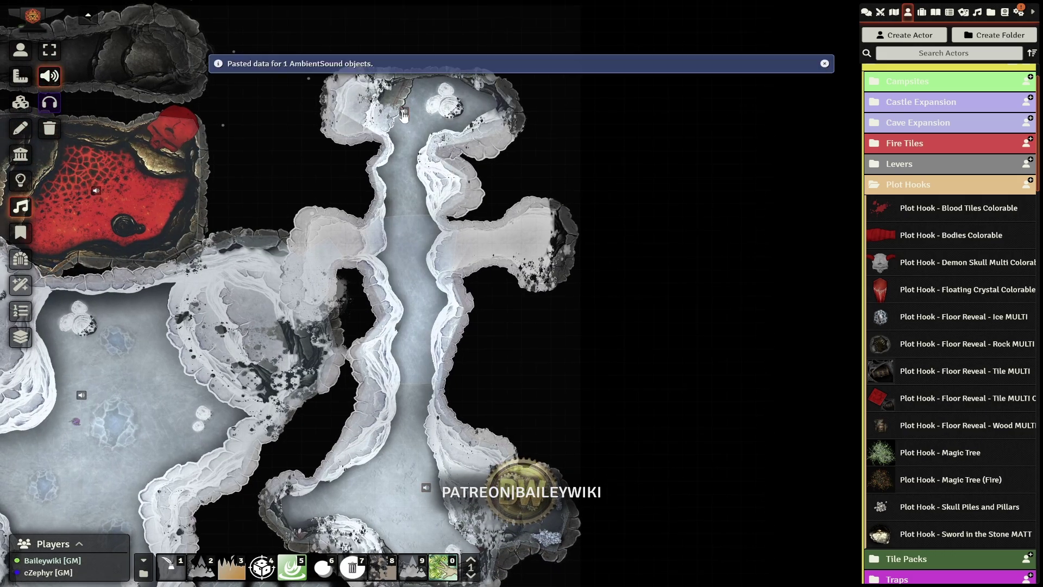
drag(409, 149, 524, 60)
scroll(395, 266, down, 4)
scroll(430, 180, up, 6)
Step: Delete the three leftover ice tiles in the gap between the western cave and the eastern corridor
drag(336, 180, 553, 337)
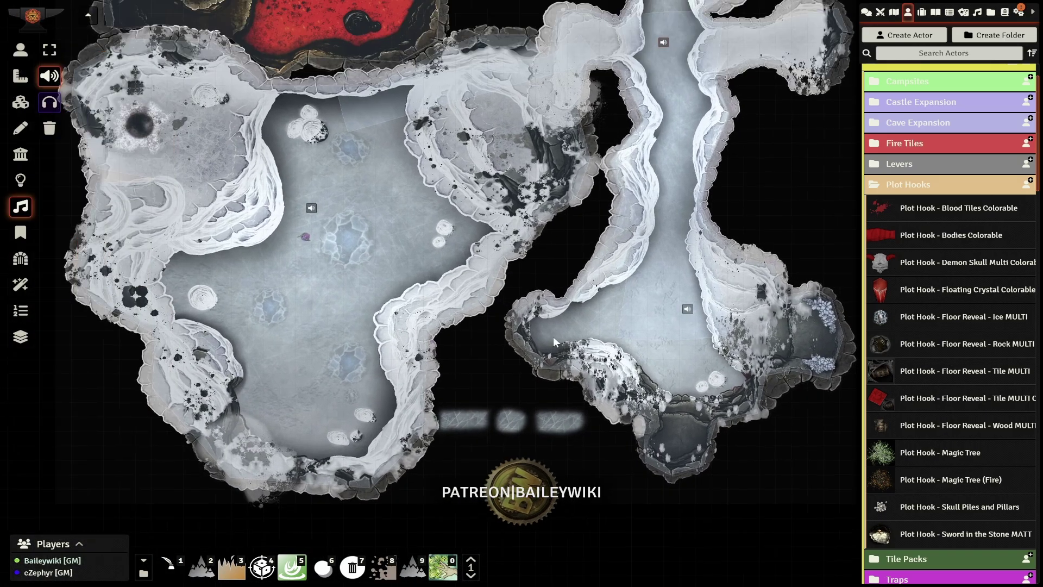
click(22, 107)
drag(675, 569, 554, 324)
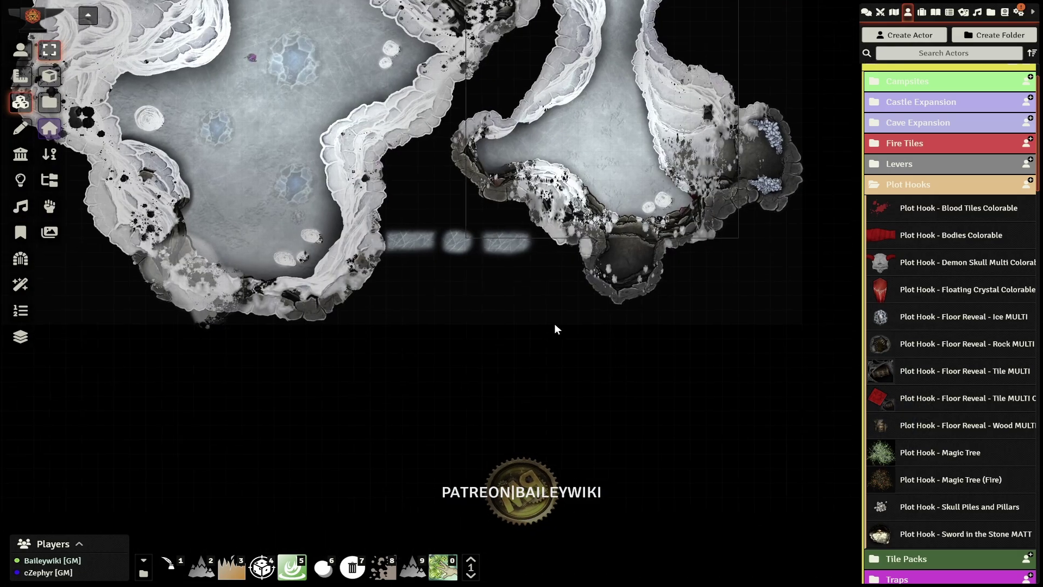
scroll(554, 324, up, 5)
click(501, 228)
key(Delete)
click(429, 227)
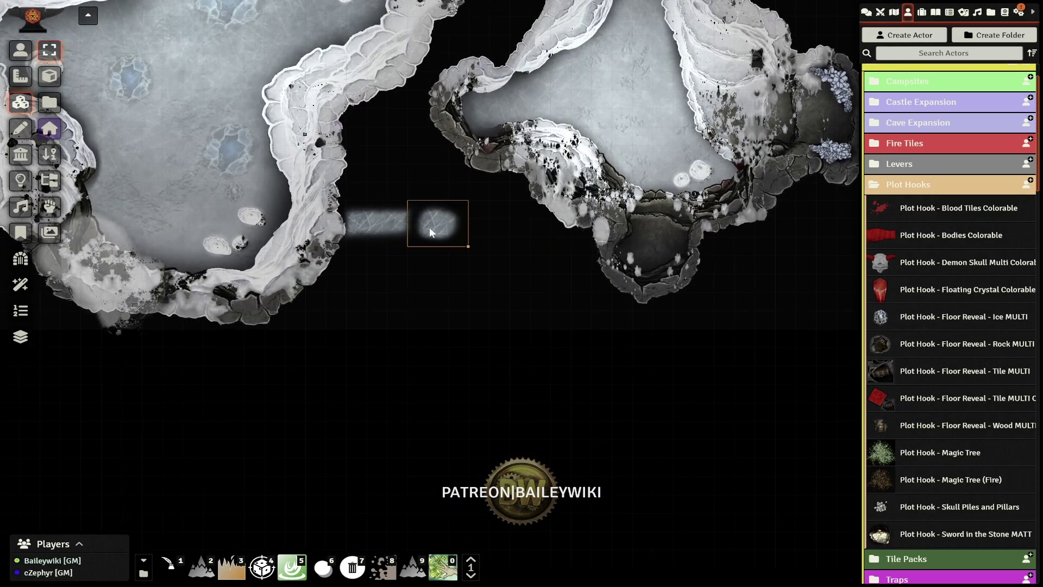
key(Delete)
click(382, 225)
key(Delete)
Step: Run the FXMaster Clouds Left to Right macro to add drifting clouds to the scene
scroll(370, 100, down, 10)
drag(371, 100, 561, 370)
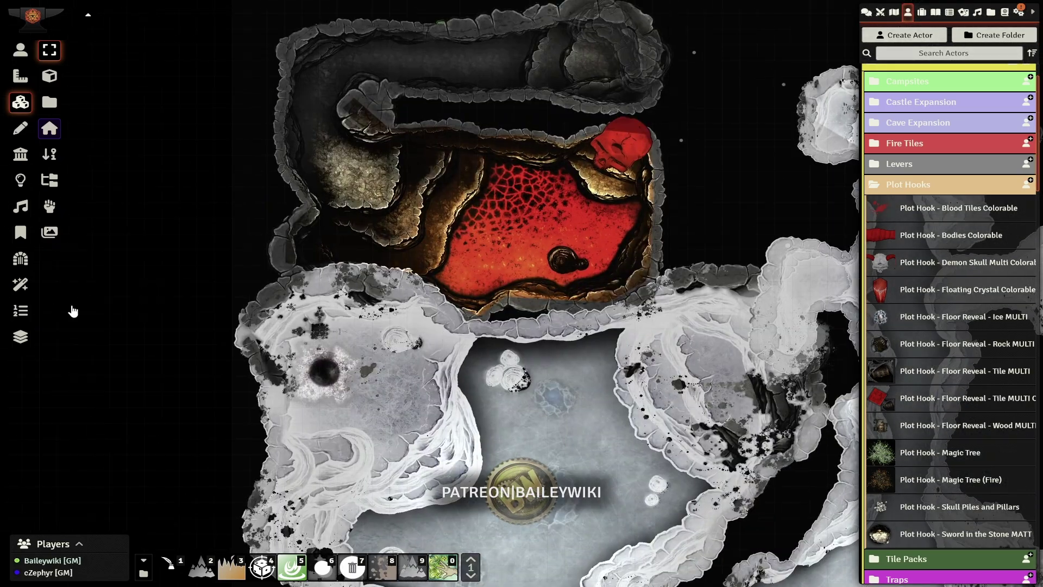
click(144, 573)
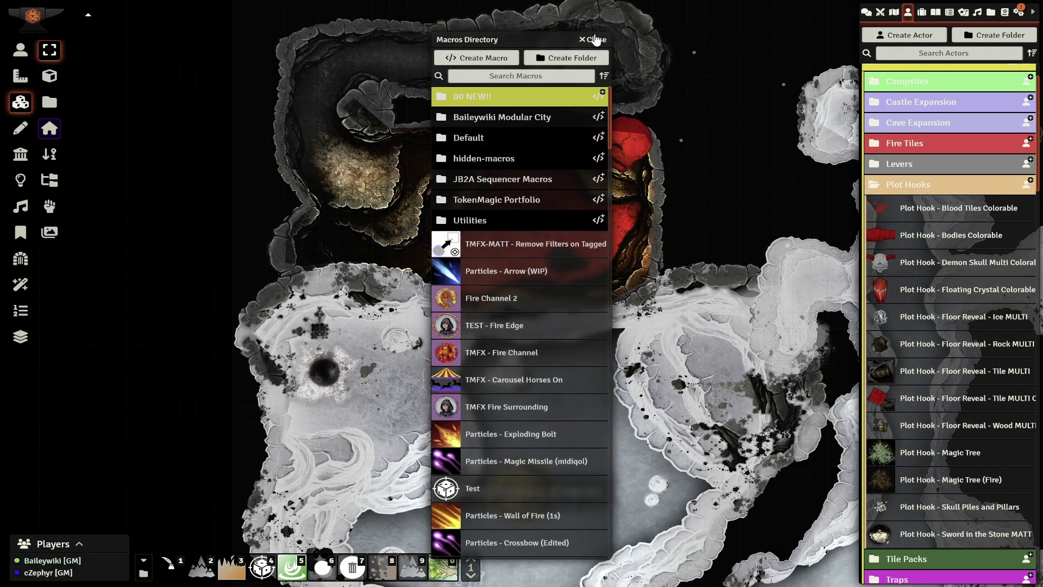
click(596, 40)
click(473, 571)
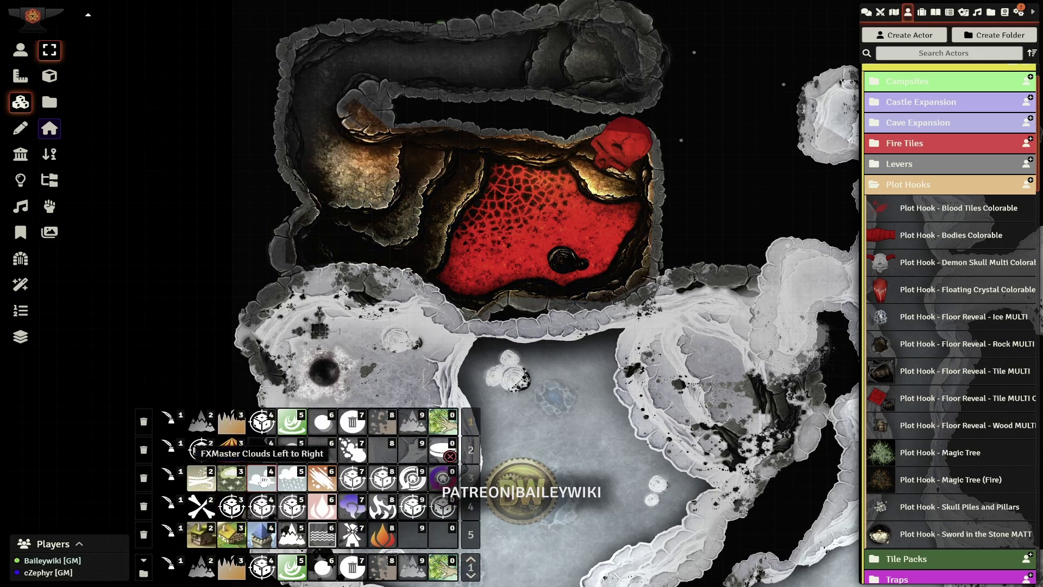
click(471, 568)
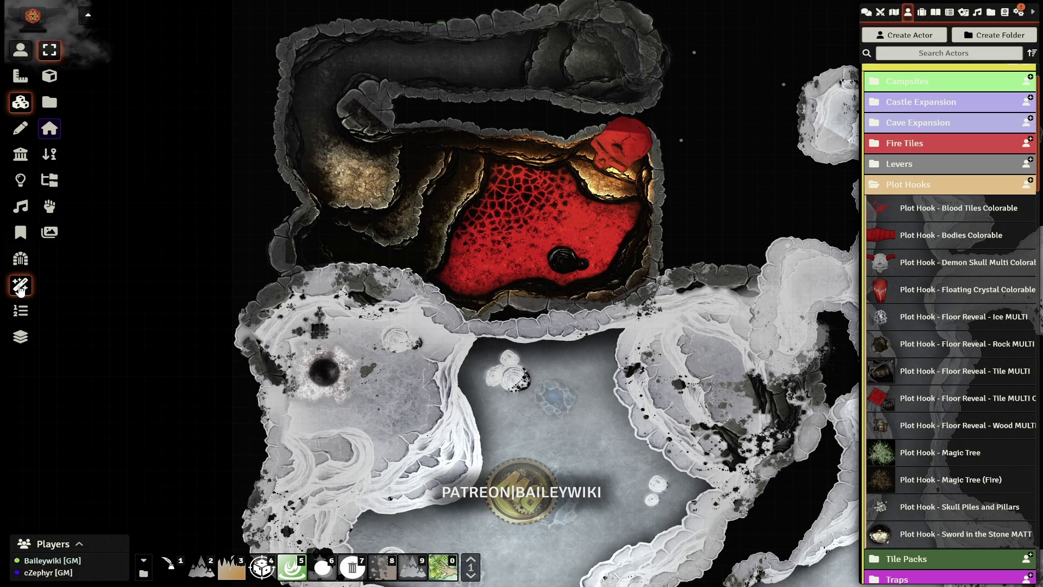
Step: Set the Clouds particle effect's scale to 3.4 and speed to 0.3, and save the changes
click(20, 286)
click(50, 77)
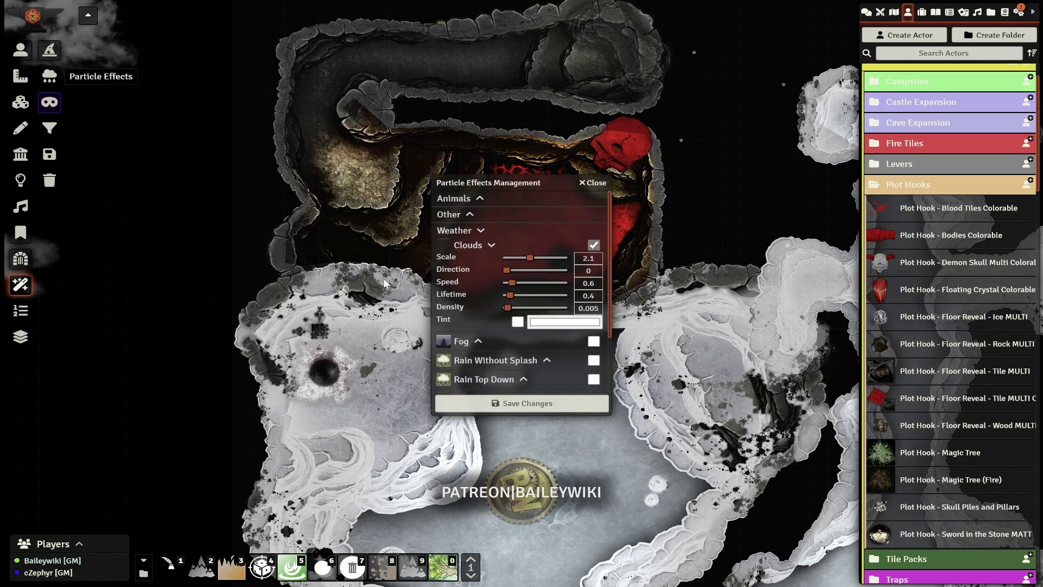
click(545, 259)
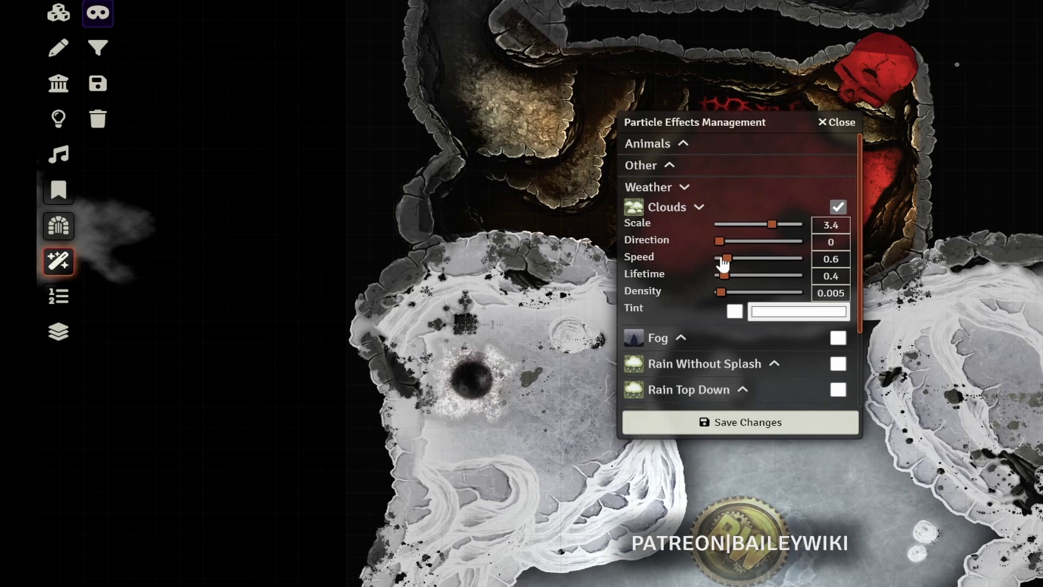
click(508, 283)
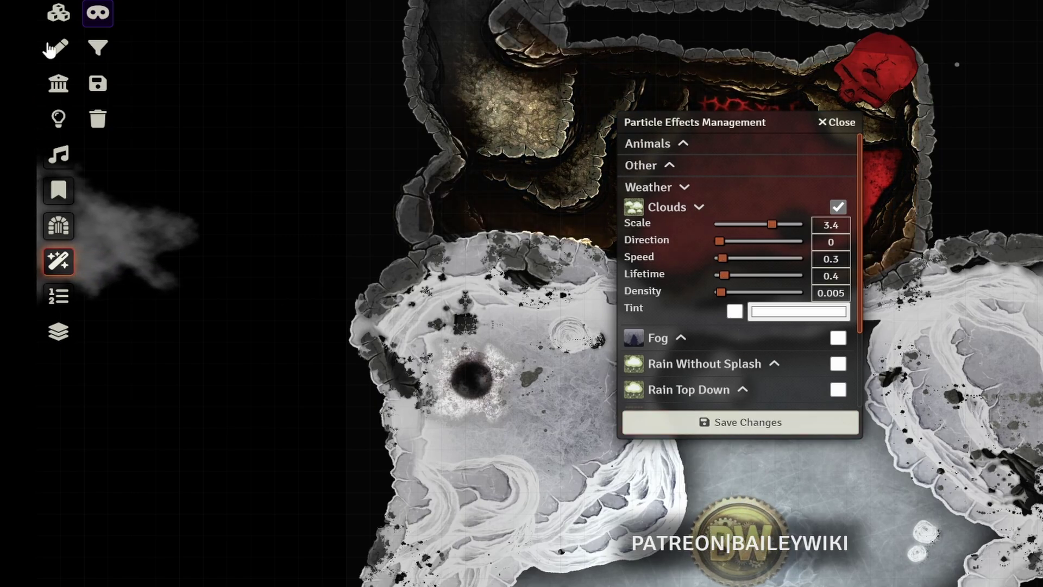
click(717, 422)
click(849, 125)
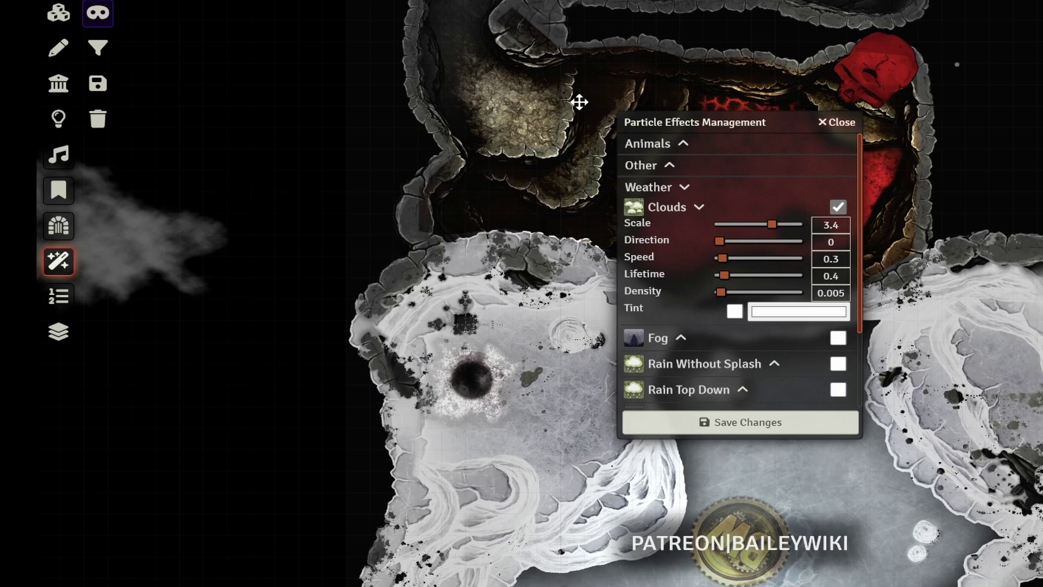
Step: Draw a polygon outlining the lava cave and its connecting northern tunnel, and use it to mask out the clouds
click(59, 50)
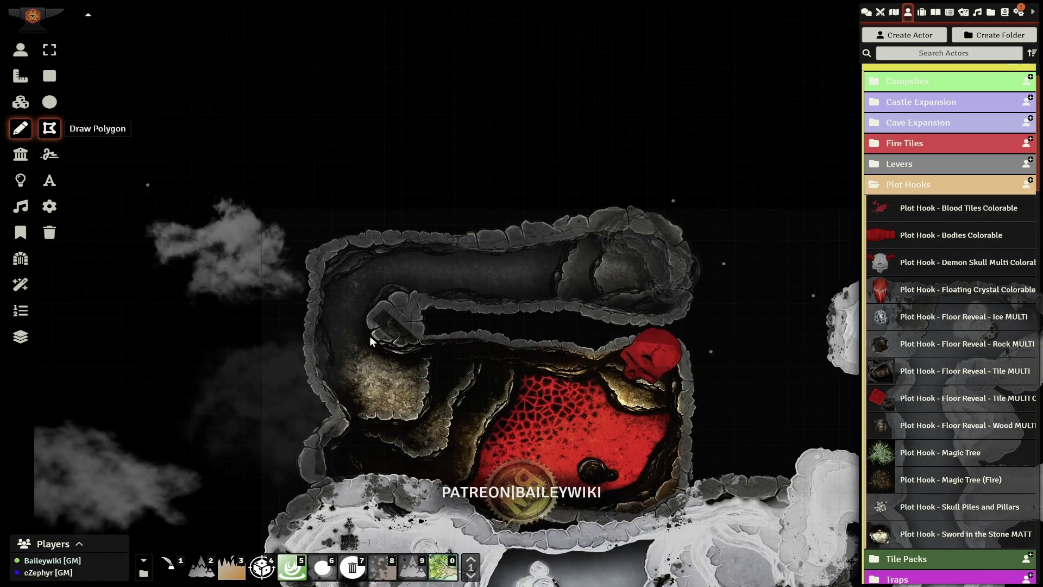
scroll(369, 336, up, 4)
click(675, 215)
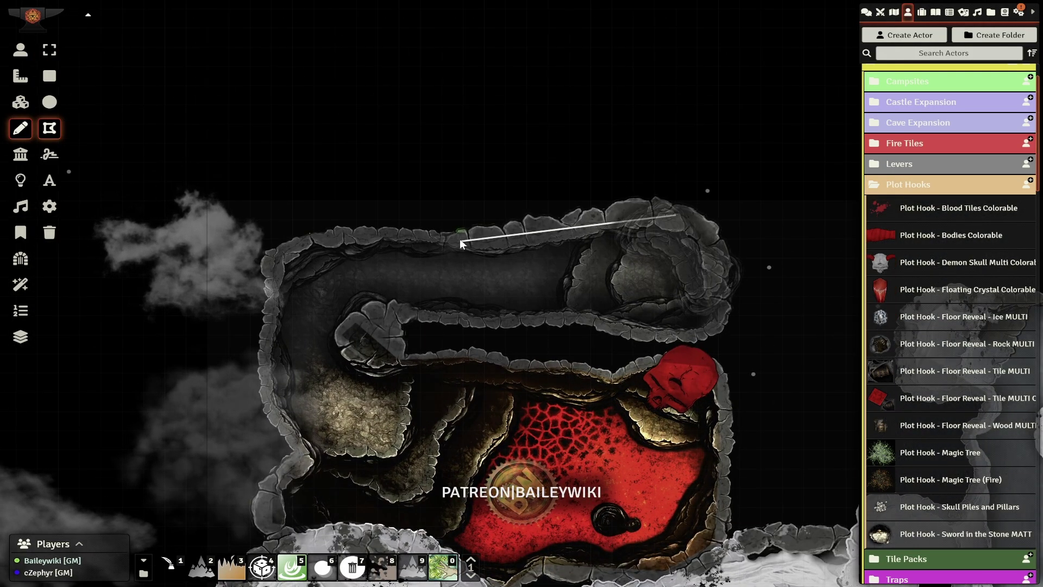
click(460, 239)
click(262, 313)
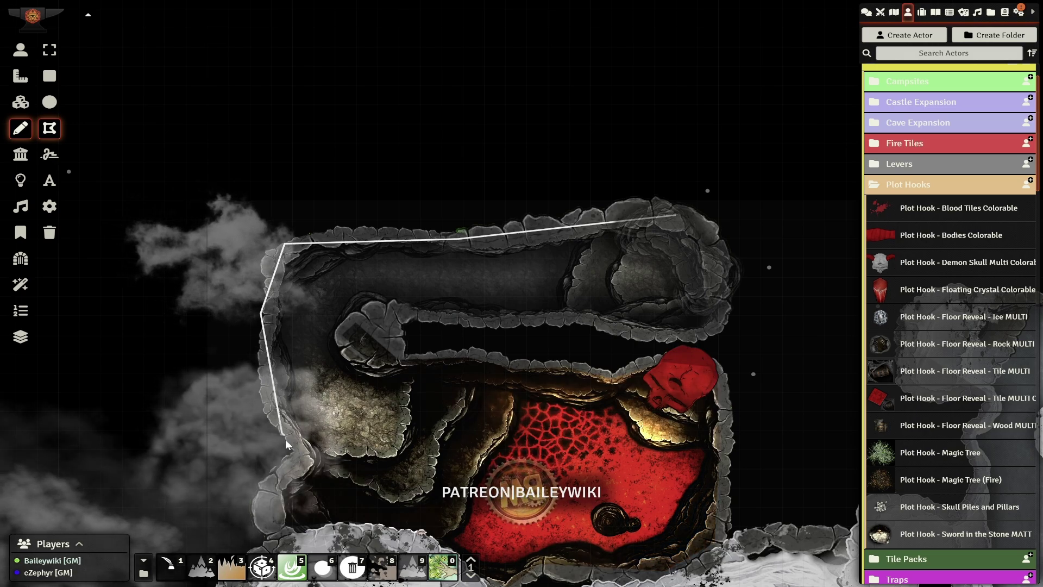
click(293, 465)
click(271, 530)
click(342, 541)
click(433, 544)
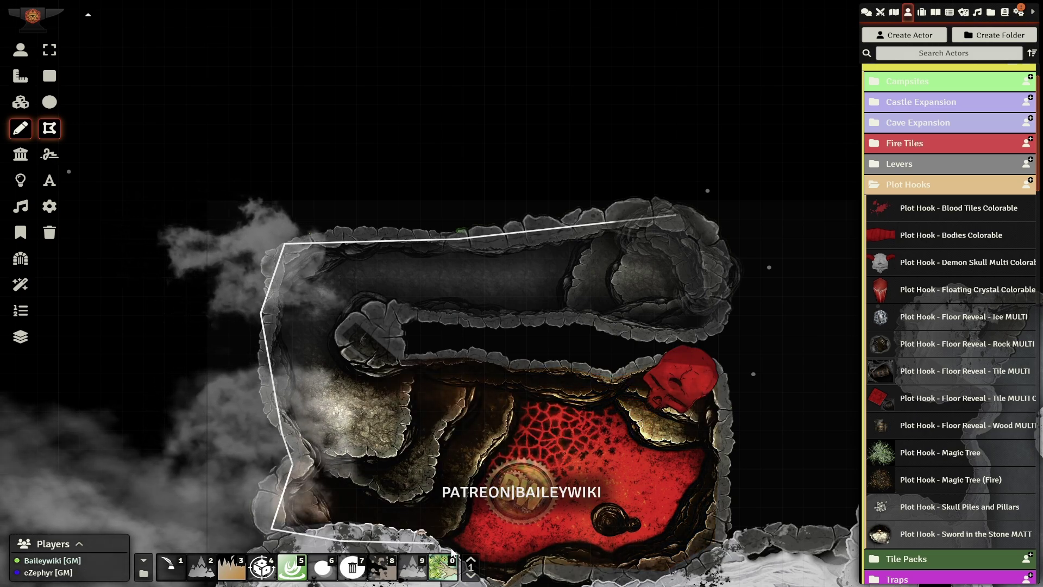
click(550, 240)
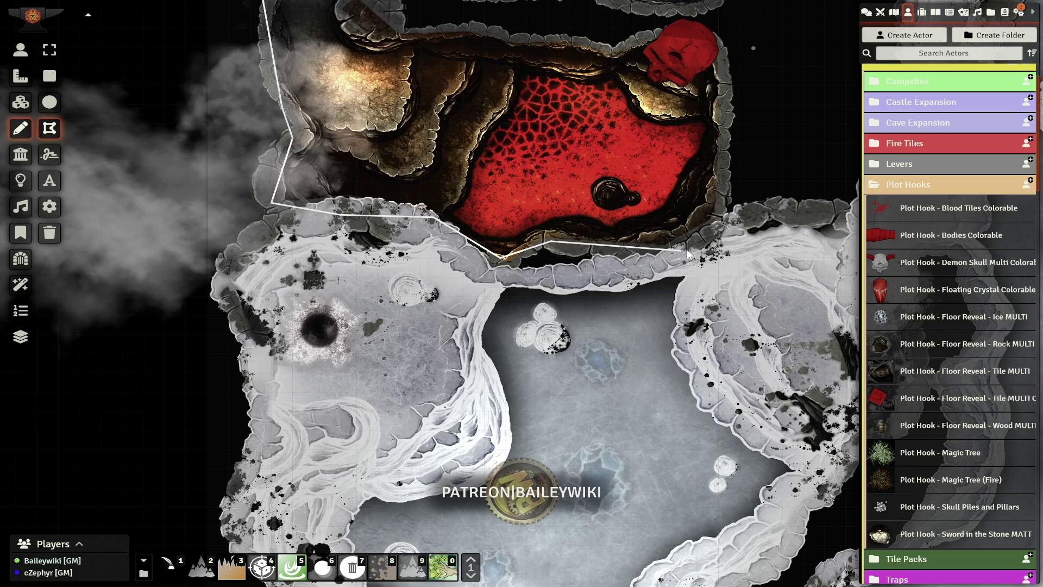
click(695, 247)
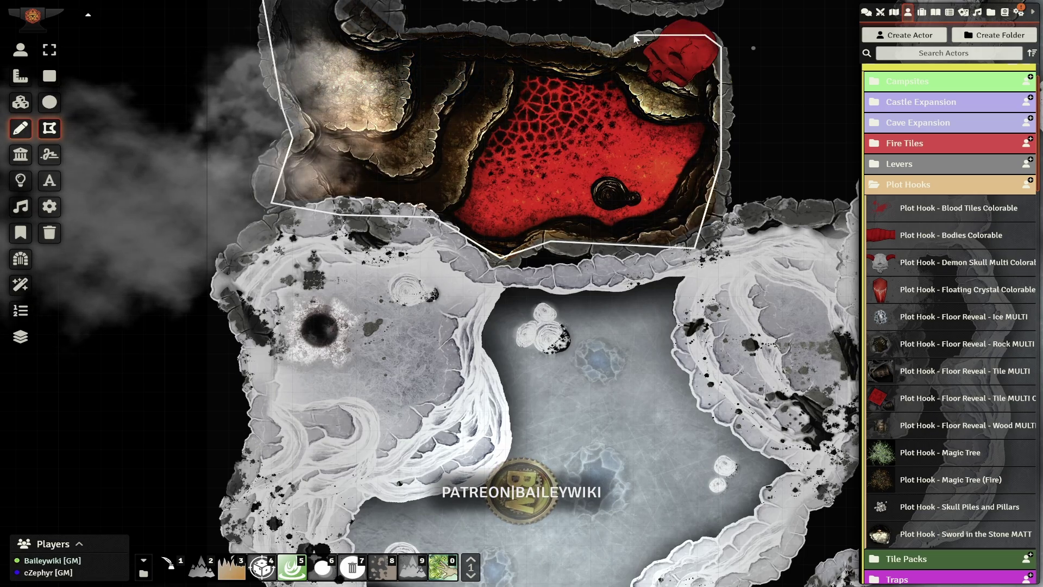
click(592, 48)
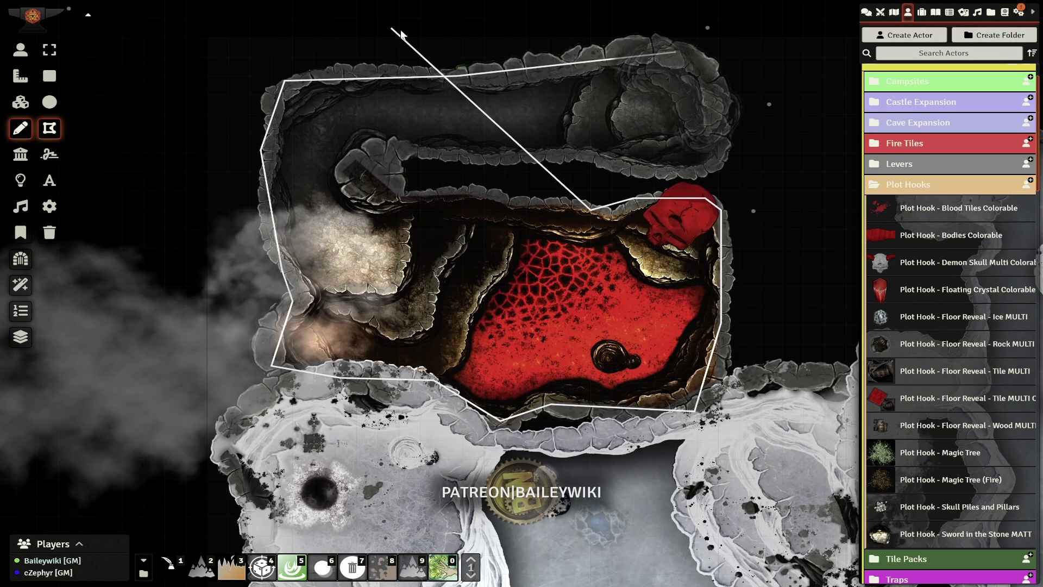
click(466, 190)
click(369, 196)
click(351, 166)
click(386, 147)
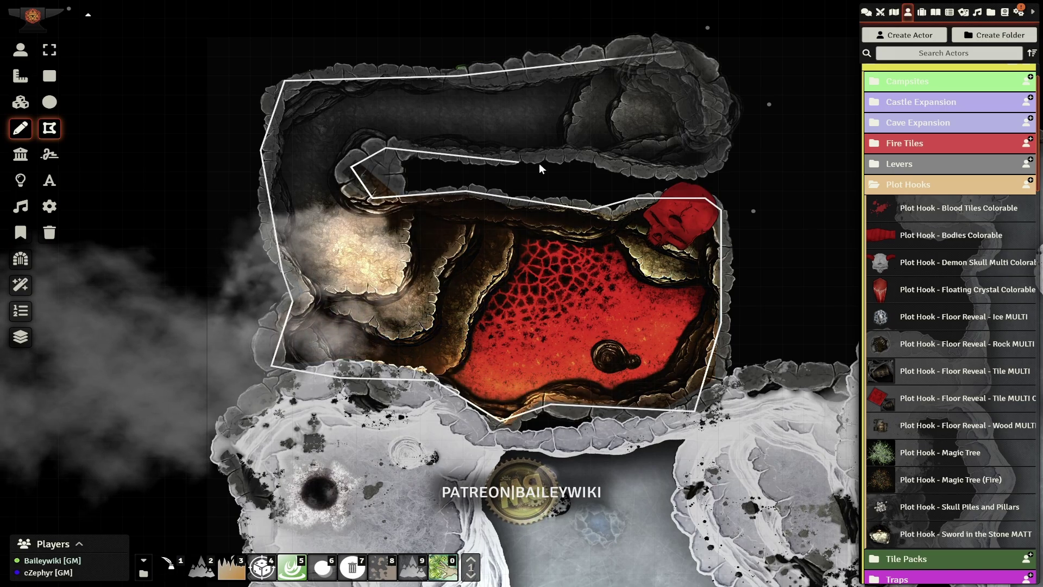
click(677, 50)
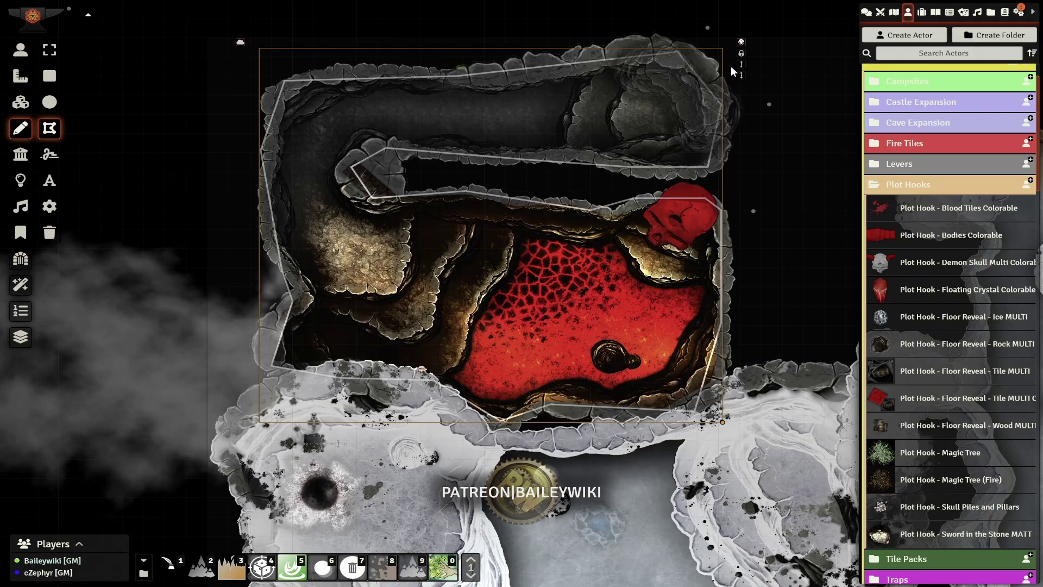
Step: Transition the scene lighting to darkness and return to the token controls
scroll(725, 282, down, 5)
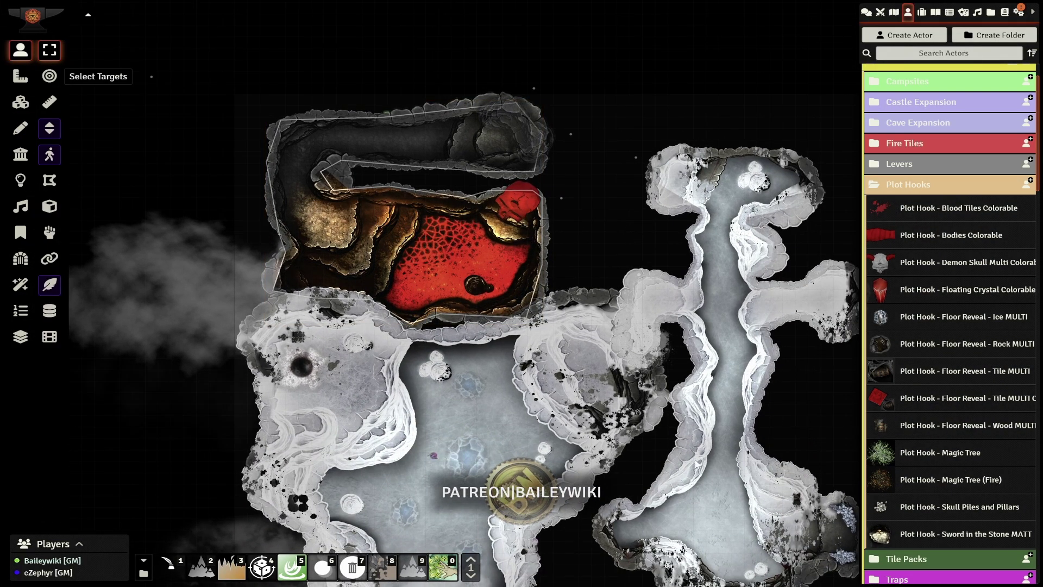
drag(697, 465, 500, 308)
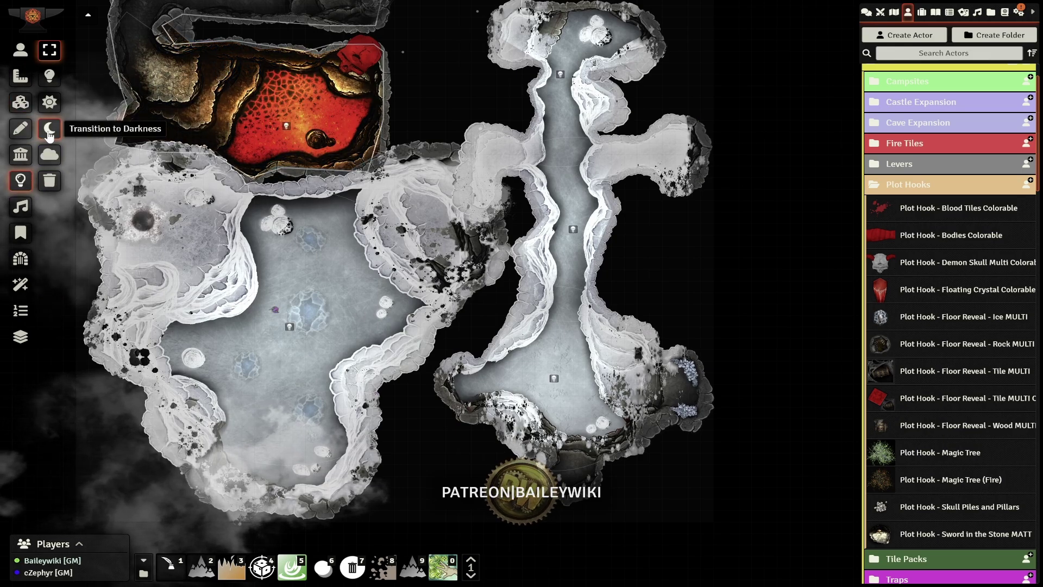
click(20, 50)
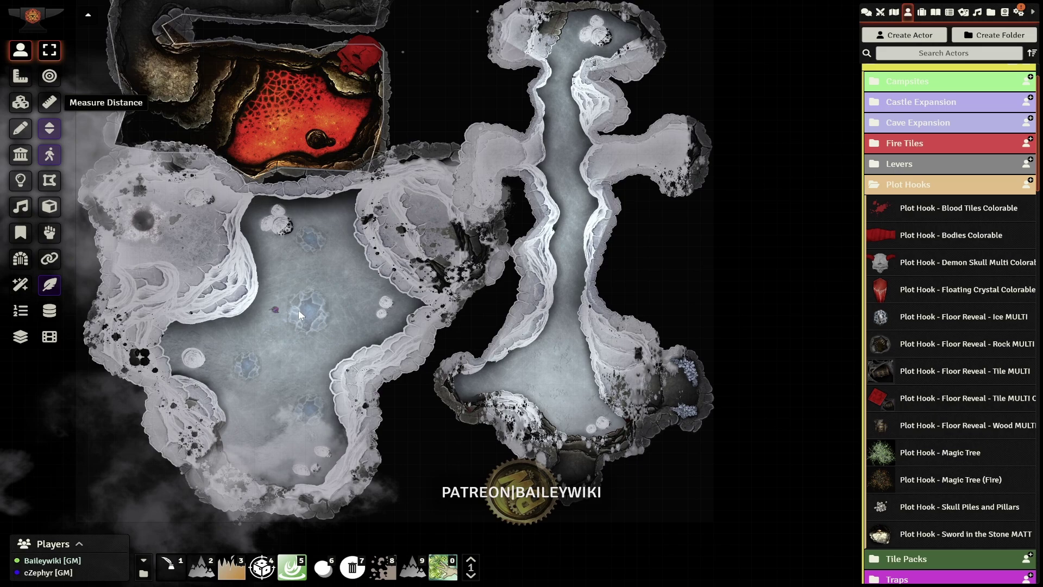
Step: Select the token in the western cave and walk it past the central ice trap to trigger the floor reveal
click(272, 311)
scroll(379, 413, up, 6)
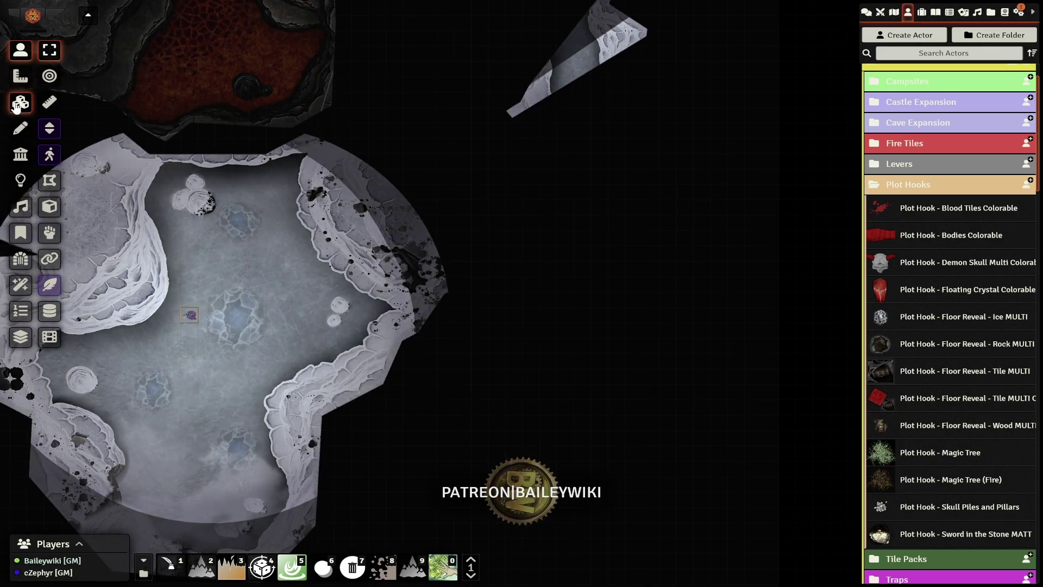
key(Up)
key(Up)
key(Right)
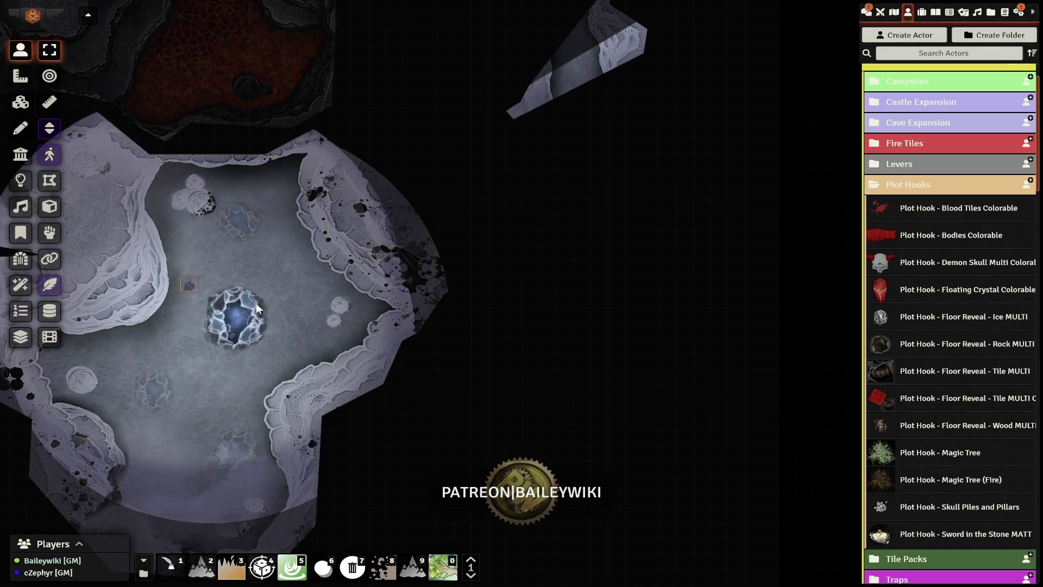
key(Up)
key(Right)
key(Right)
key(Right)
key(Right)
Step: Walk the token northeast from the trap onto the raised icy ledge of the western cave
drag(345, 279, 269, 353)
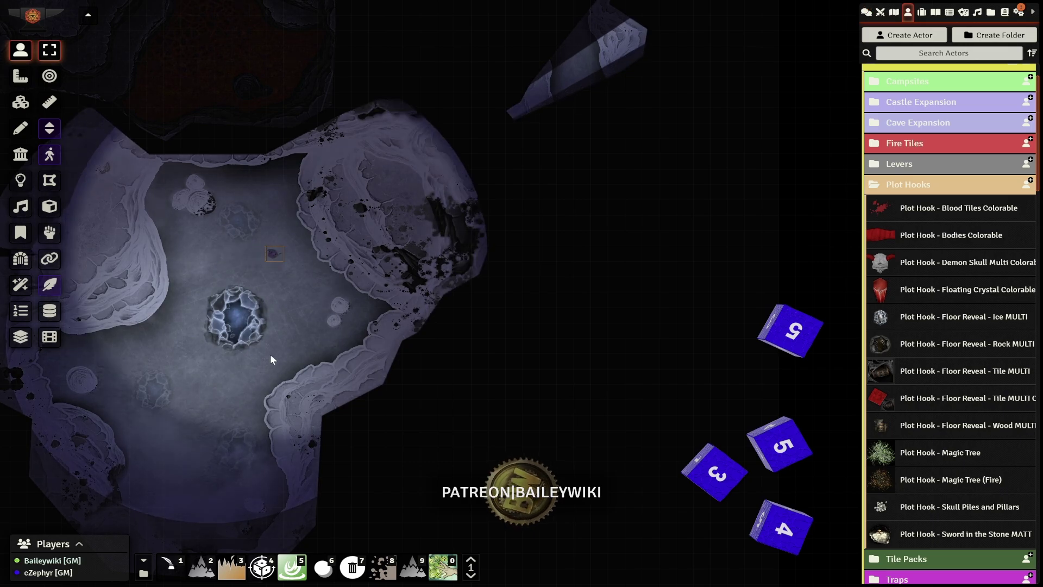
key(Up)
key(Right)
key(Up)
key(Right)
key(Up)
key(Right)
key(Right)
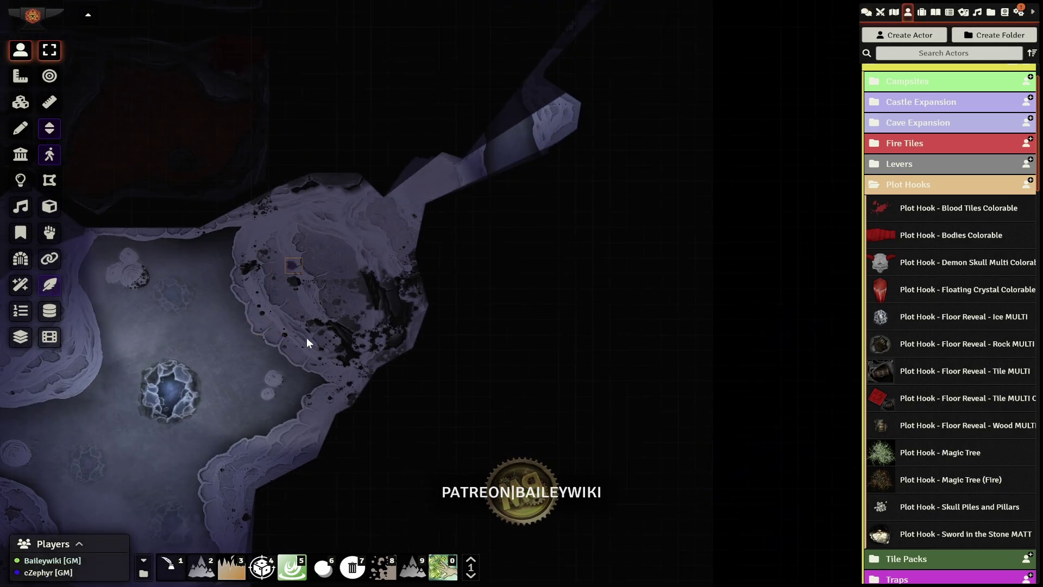
Step: Walk the token from the ledge through the side passage into the eastern ice corridor
drag(485, 270, 421, 404)
scroll(429, 424, up, 4)
key(Up)
key(Right)
key(Up)
key(Right)
key(Right)
key(Up)
key(Right)
key(Up)
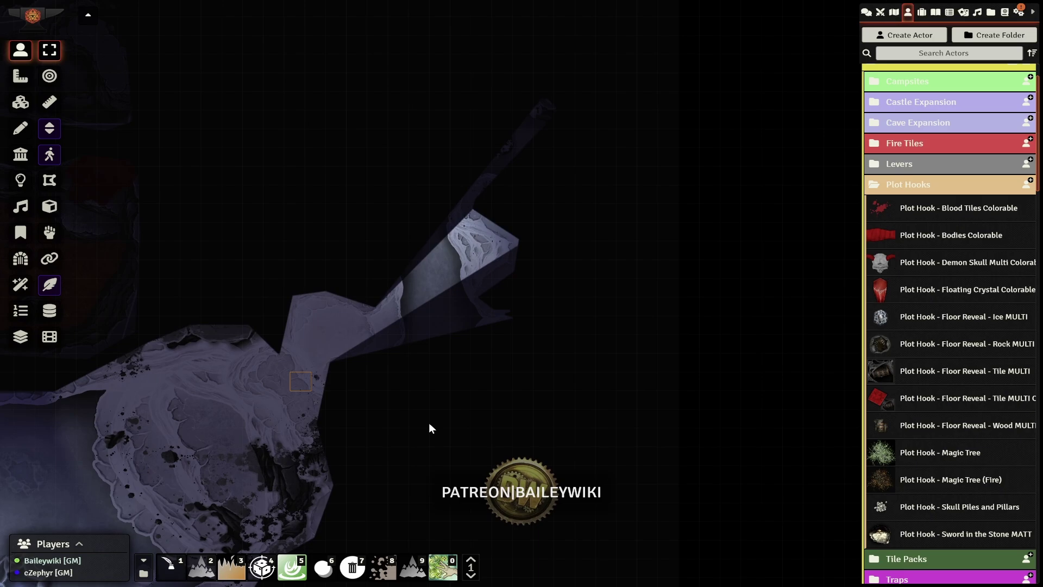
key(Right)
key(Right)
key(Right)
key(Right)
key(Right)
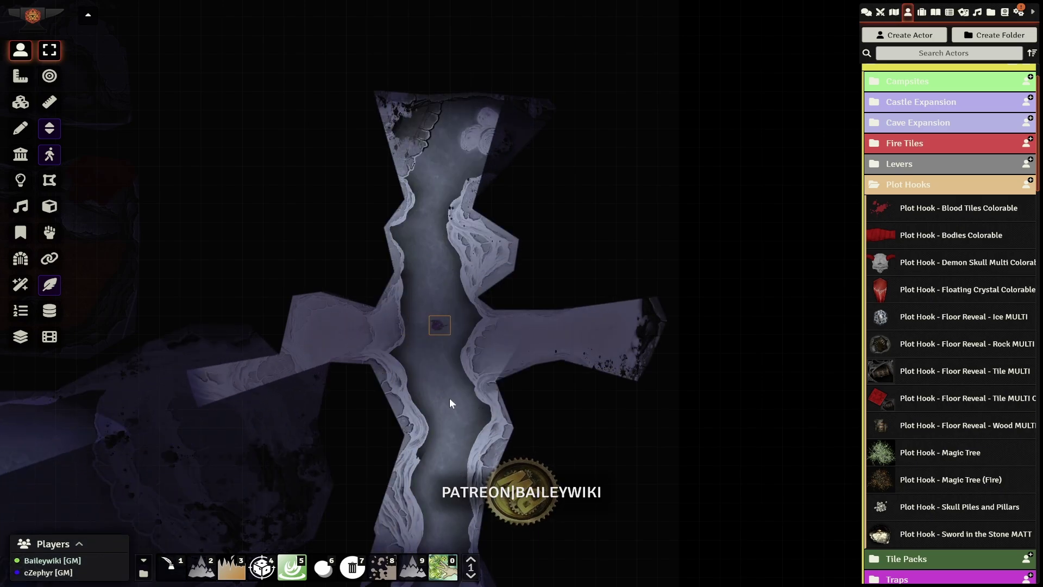
Step: Walk the token south along the eastern corridor into the wide southern chamber
key(Up)
key(Up)
key(Up)
key(Up)
key(Up)
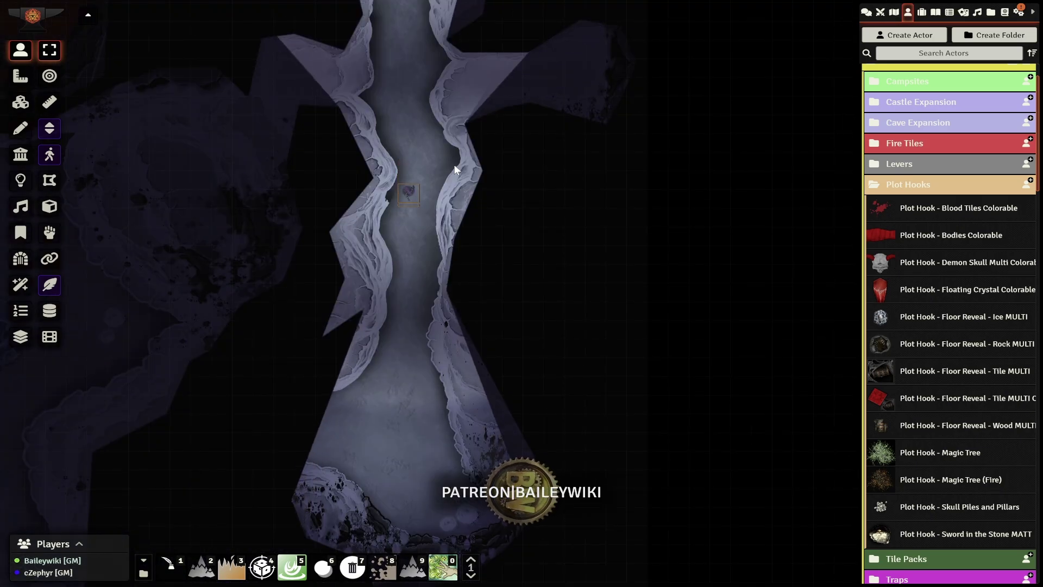
key(Up)
key(Up)
key(Up)
key(Up)
key(Up)
key(Up)
key(Up)
key(Up)
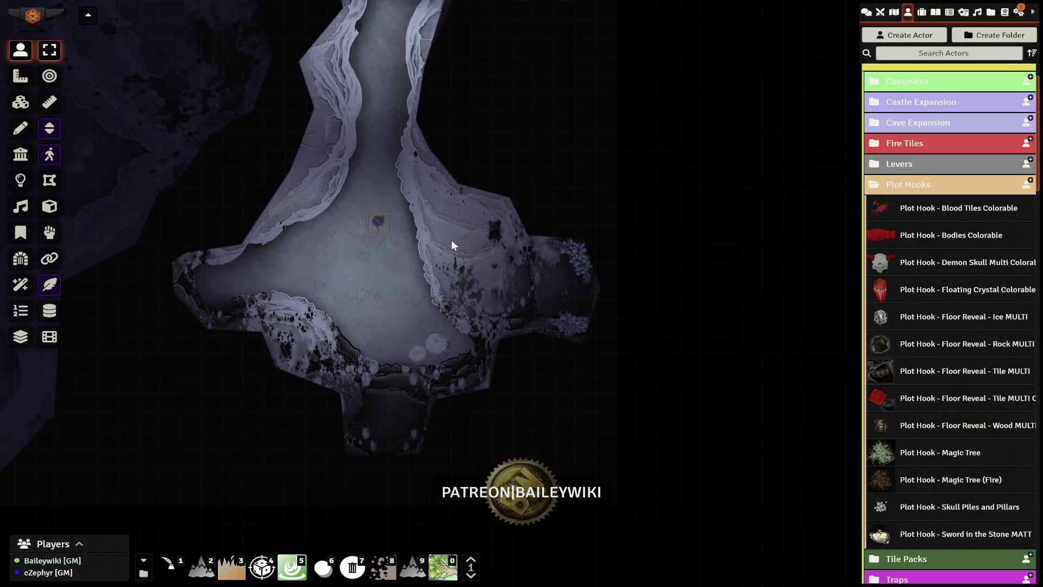
key(Down)
key(Down)
key(Right)
key(Right)
key(Up)
key(Left)
key(Left)
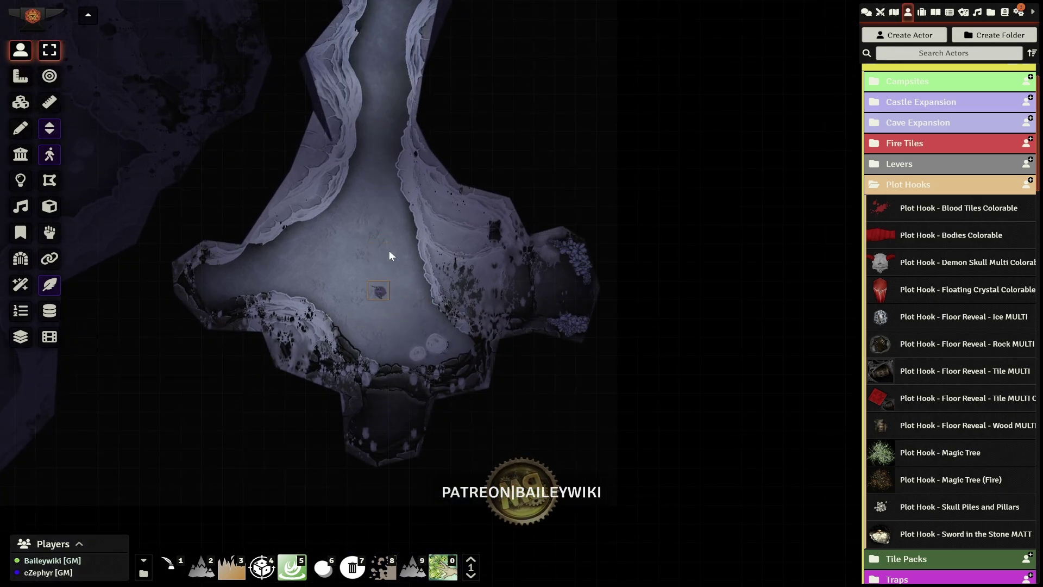
Step: Hide the triggered ice floor-reveal tile in the middle of the western cave
drag(389, 250, 619, 364)
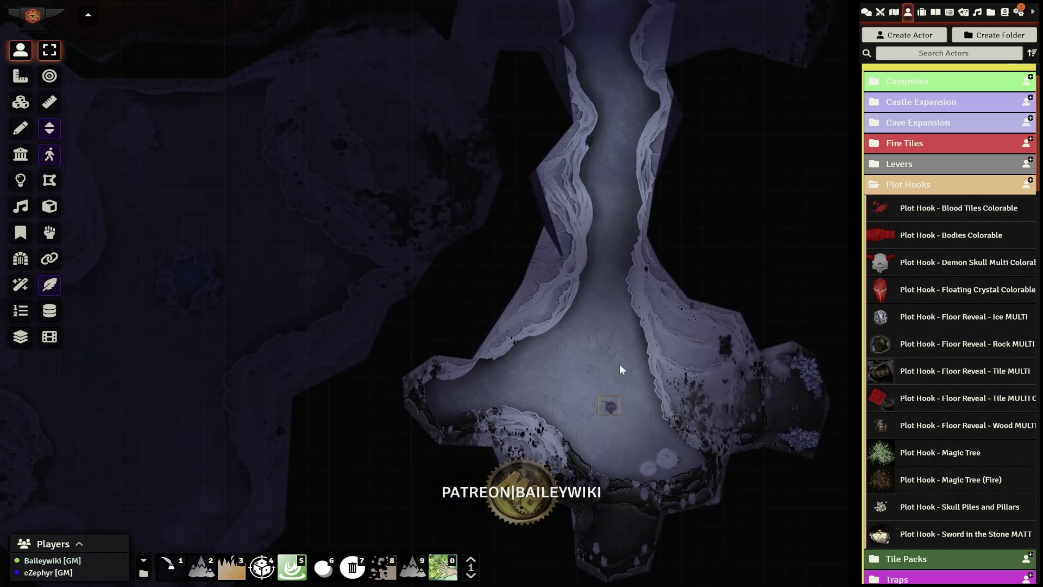
click(20, 102)
click(191, 288)
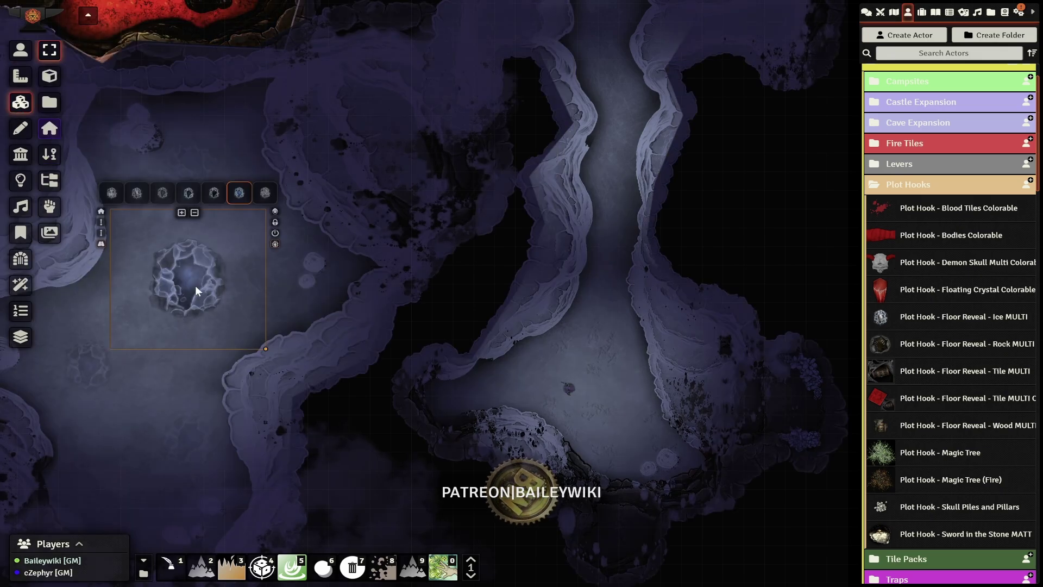
click(274, 212)
scroll(383, 278, down, 9)
drag(553, 205, 618, 364)
scroll(426, 293, up, 9)
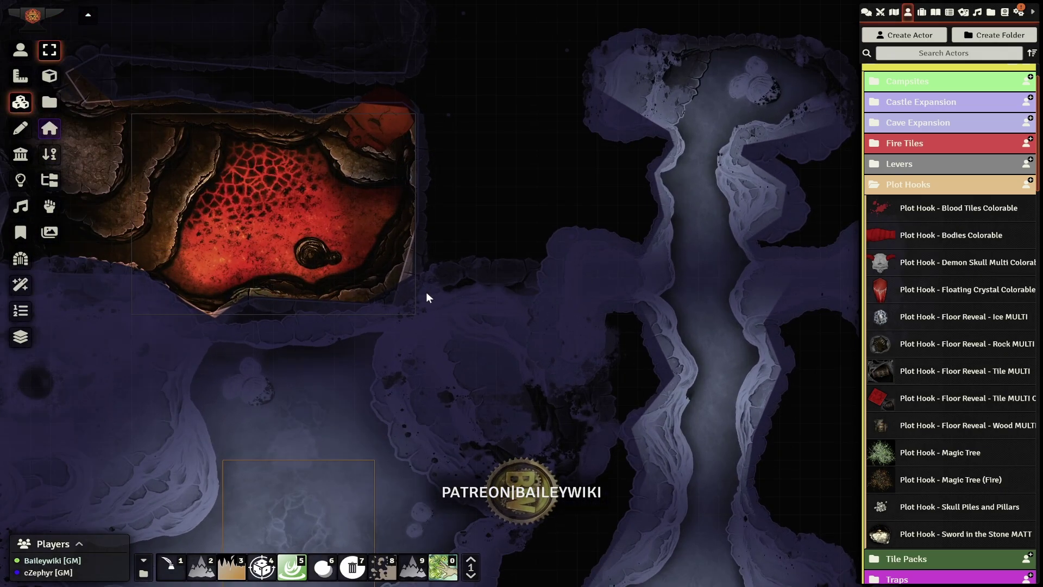
Step: Run the Token Attacher - Delete All Control Tokens v2 macro and select all tiles on the scene
drag(455, 277, 458, 299)
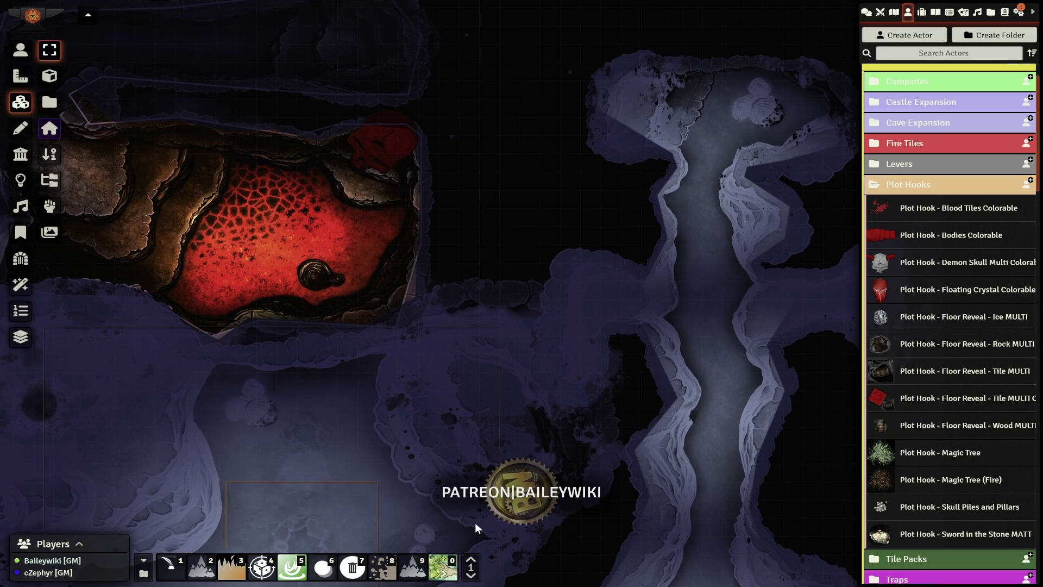
click(471, 568)
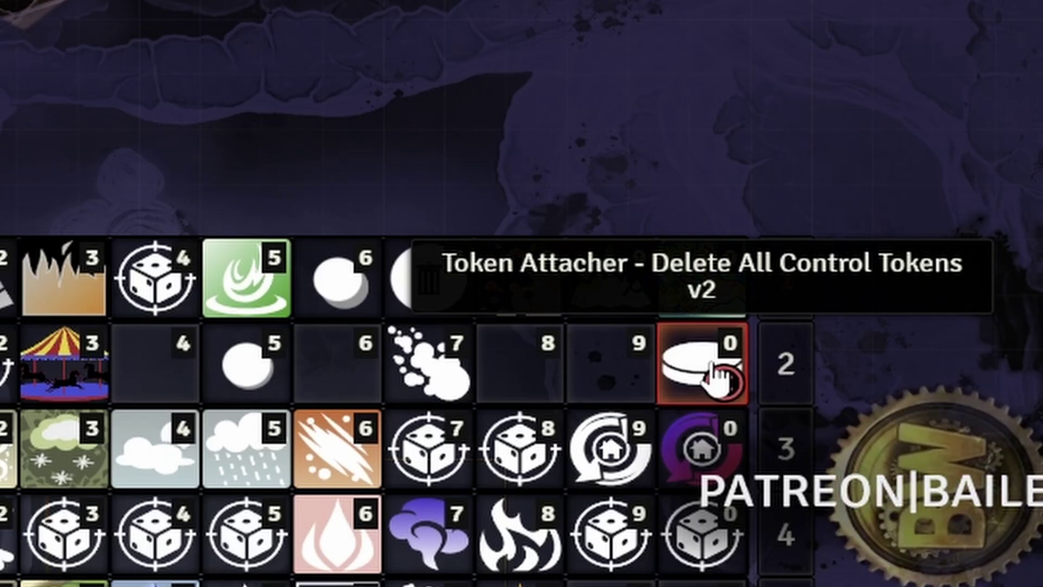
click(448, 455)
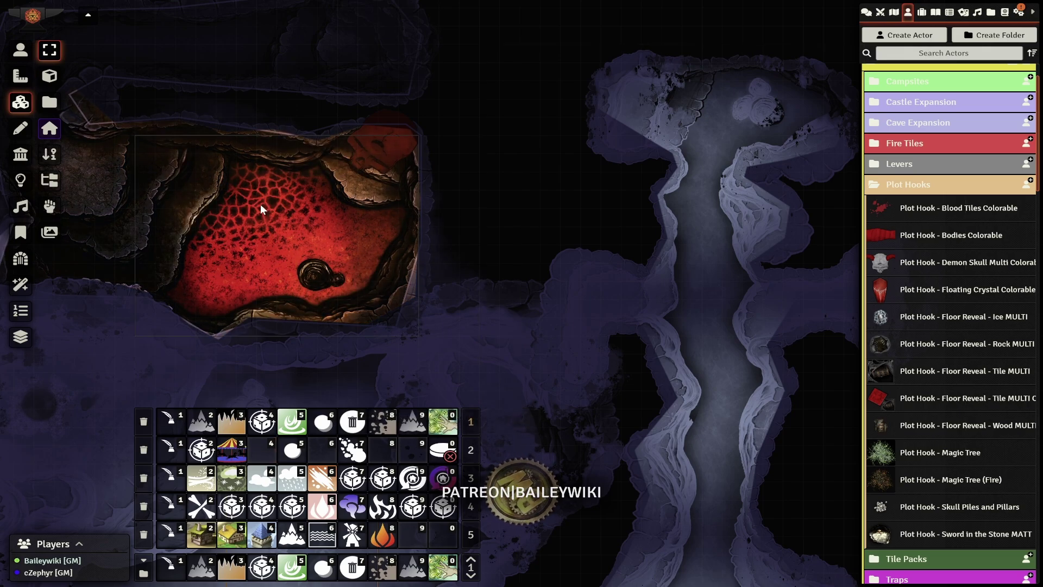
key(ctrl+a)
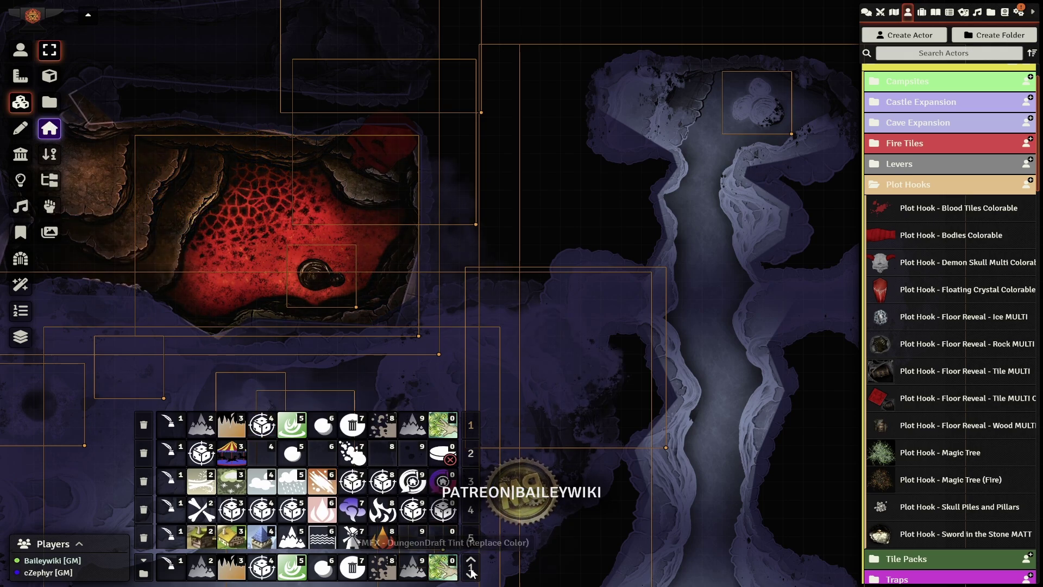
scroll(284, 274, down, 5)
Step: Select the token in the southern ice chamber and walk it north into the mouth of the corridor
click(22, 52)
drag(378, 291, 359, 15)
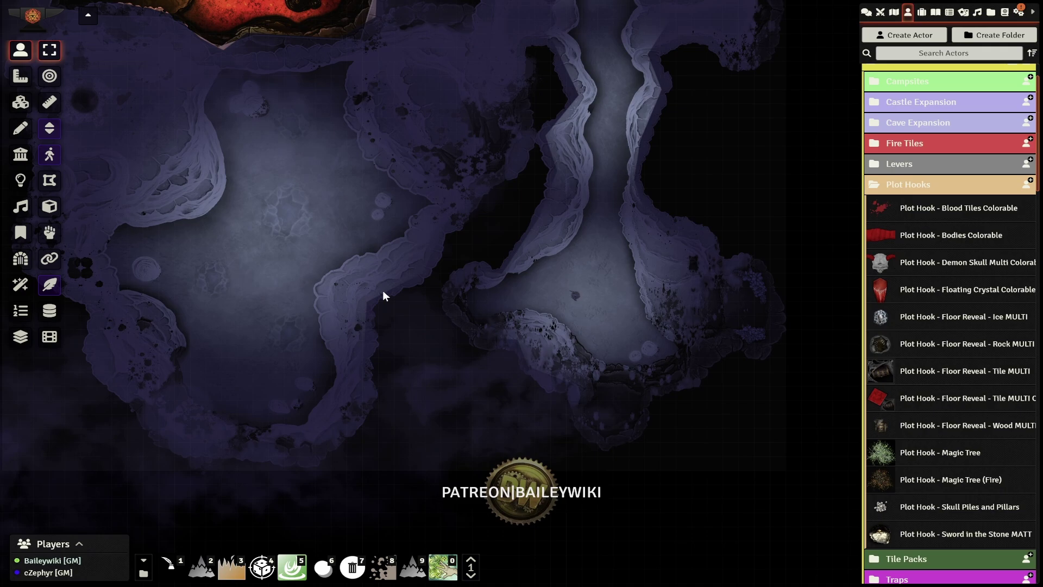
drag(485, 292, 451, 321)
click(585, 330)
drag(593, 383, 509, 393)
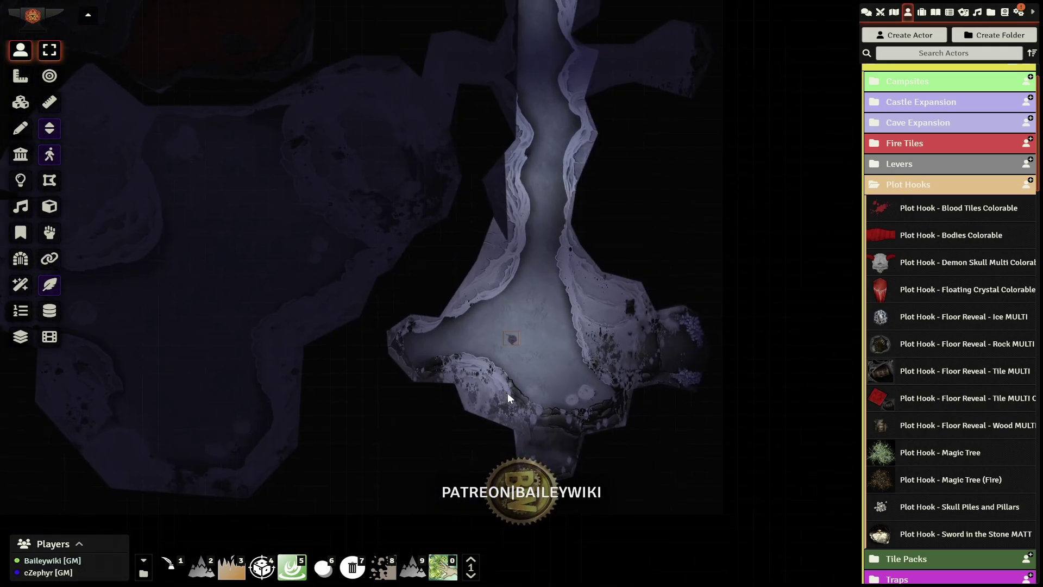
scroll(509, 394, up, 3)
key(Up)
key(Up)
key(Up)
key(Up)
key(Up)
key(Up)
key(Up)
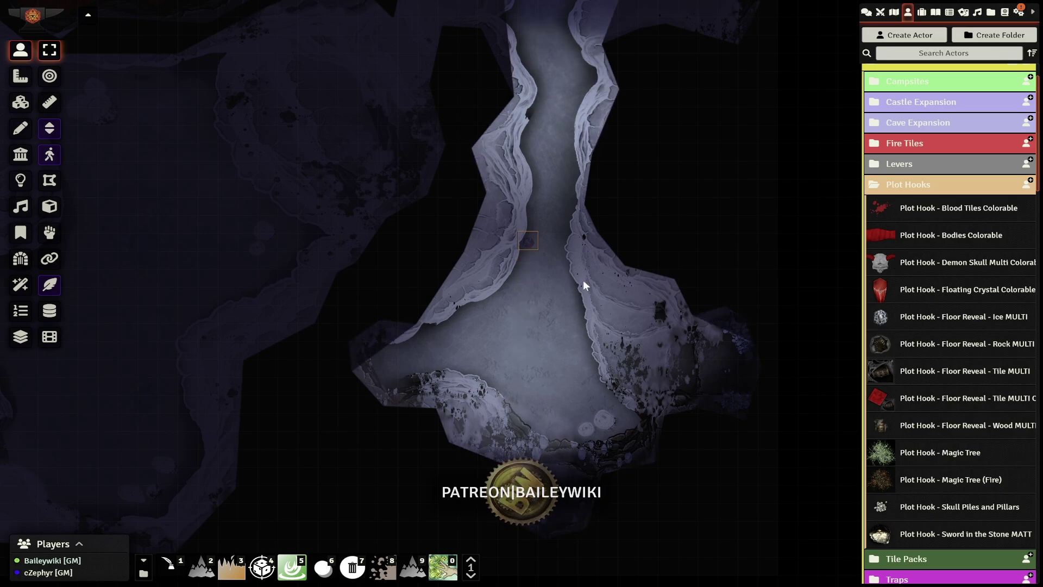
Step: Walk the token north along the eastern ice corridor to the junction with the side passages
scroll(578, 228, up, 8)
drag(554, 244, 374, 462)
key(Up)
key(Up)
key(Up)
key(Left)
key(Right)
key(Up)
key(Right)
key(Right)
key(Up)
key(Right)
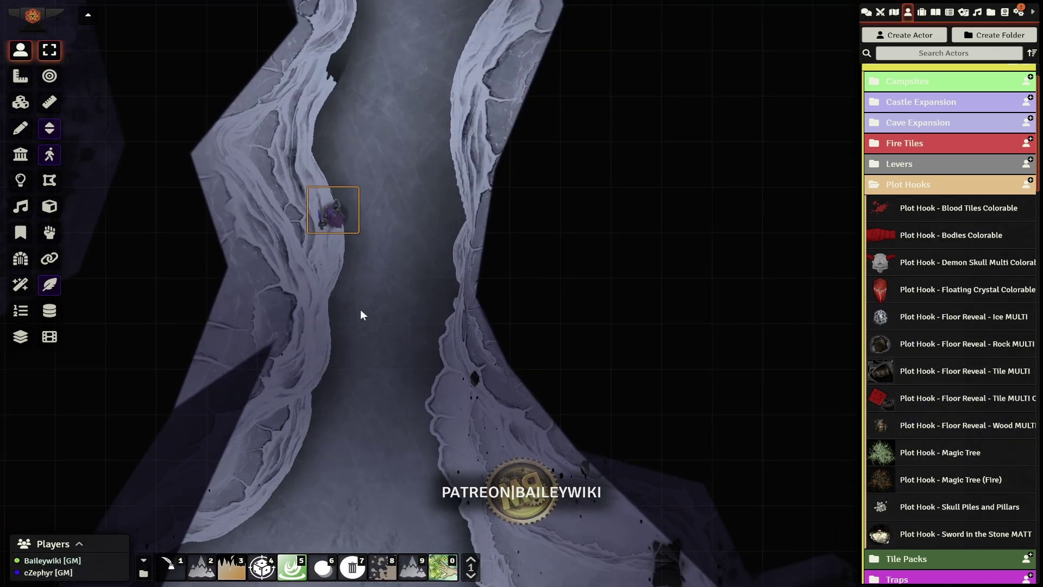
drag(224, 147, 229, 384)
key(Up)
key(Up)
key(Up)
key(Up)
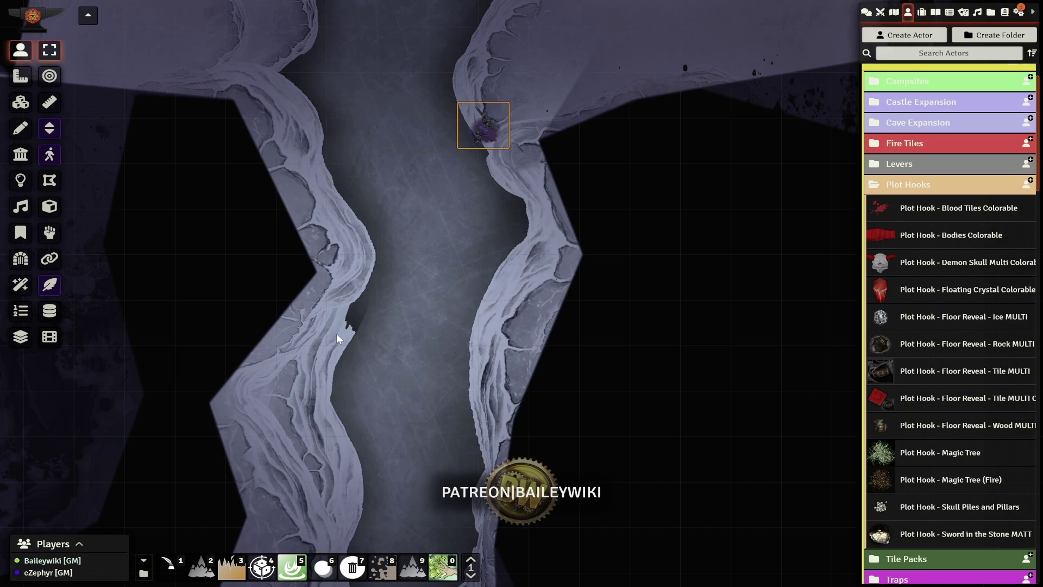
Step: Walk the token west across the corridor and southwest through the side passage
key(Left)
key(Left)
key(Left)
key(Left)
key(Left)
key(Down)
key(Down)
key(Down)
key(Down)
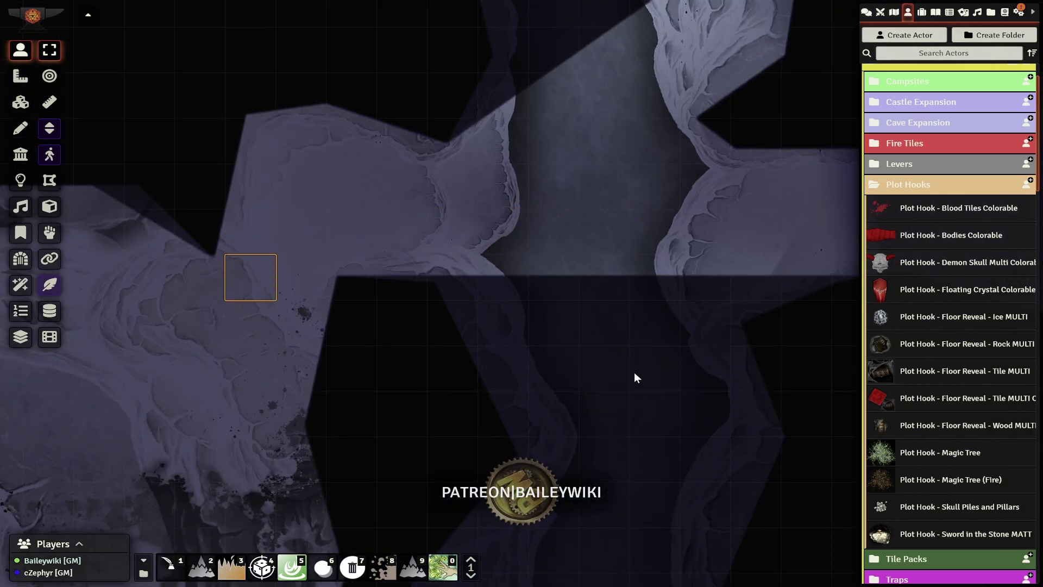
Step: Walk the token west over the raised icy ledge and down onto the floor of the western cave
drag(388, 309, 965, 58)
key(Left)
key(Left)
key(Left)
key(Left)
key(Left)
key(Left)
key(Left)
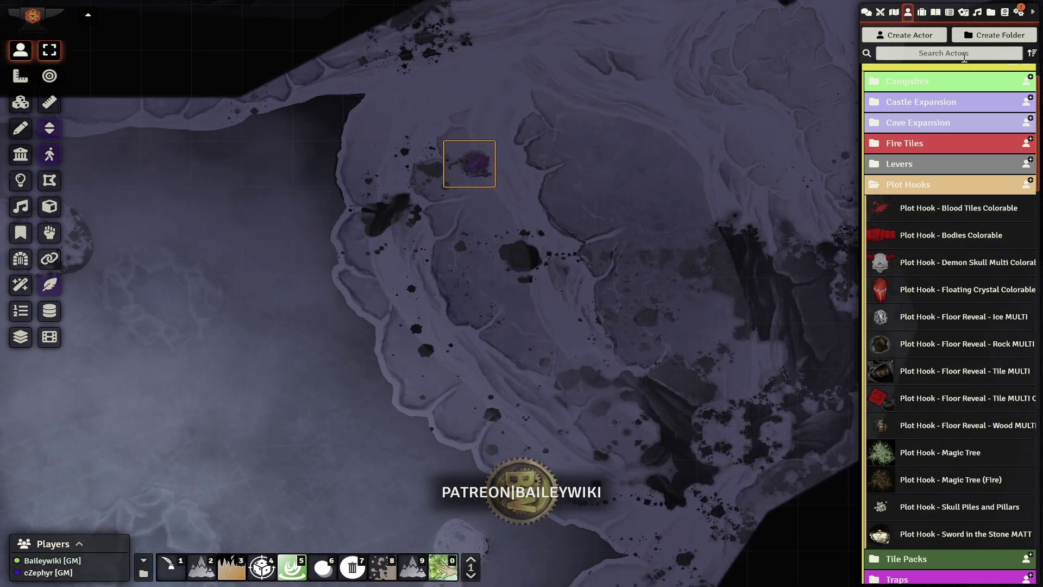
key(Down)
key(Down)
key(Down)
key(Down)
drag(820, 239, 969, 25)
scroll(576, 325, down, 4)
key(Left)
key(Left)
key(Left)
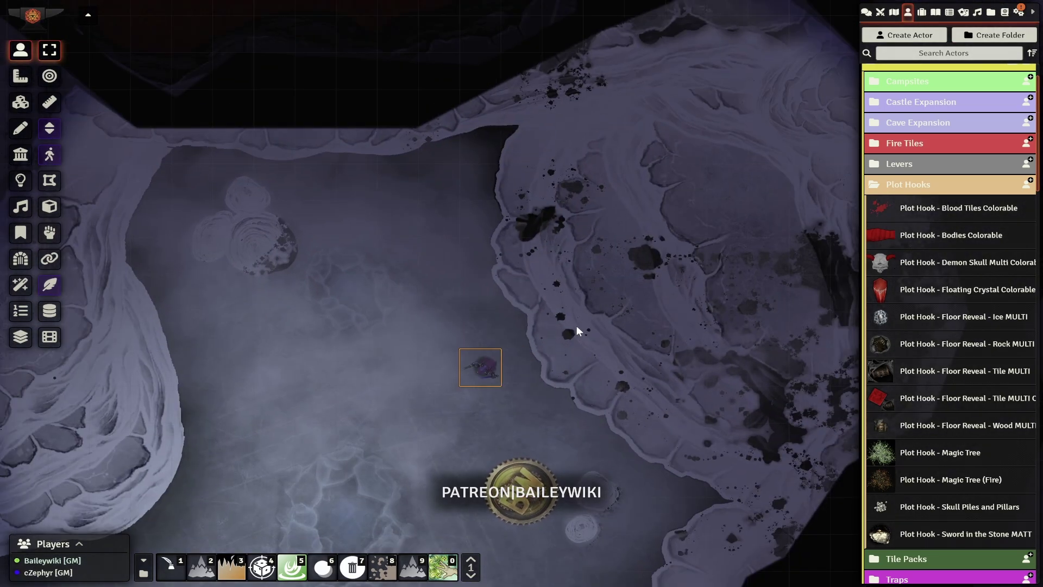
Step: Walk the token southwest across the western cave floor, passing west of the large central ice crack
drag(576, 325, 824, 115)
key(Left)
key(Left)
key(Left)
key(Left)
key(Left)
key(Down)
key(Down)
key(Down)
key(Down)
key(Down)
drag(625, 283, 618, 249)
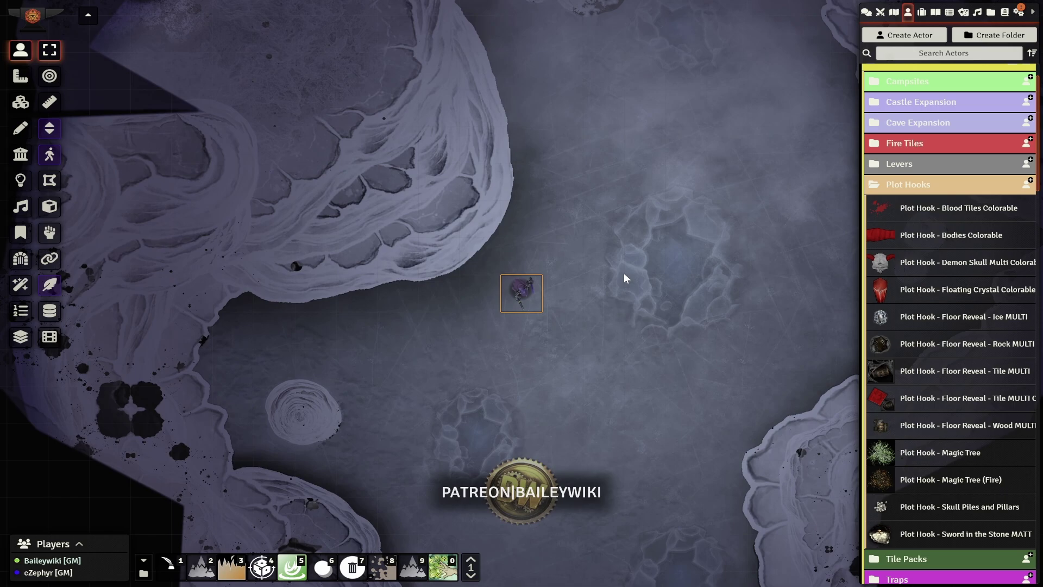
Step: Walk the token south and west onto the cracked ice to trigger its trap
key(Down)
drag(608, 151, 604, 135)
key(Down)
key(Down)
key(Down)
key(Down)
key(Down)
key(Down)
key(Down)
key(Down)
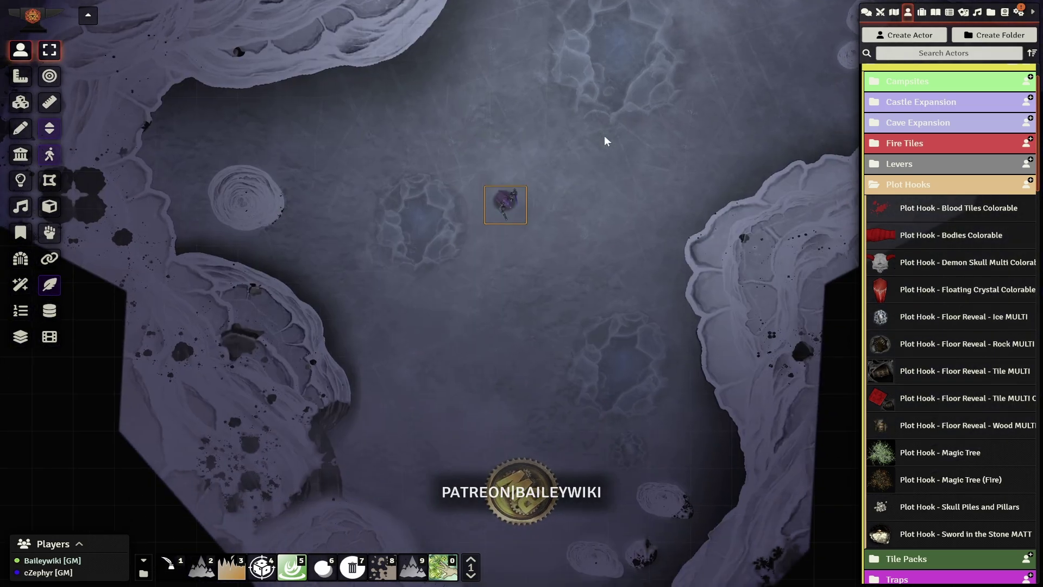
drag(755, 298, 719, 76)
key(Down)
key(Left)
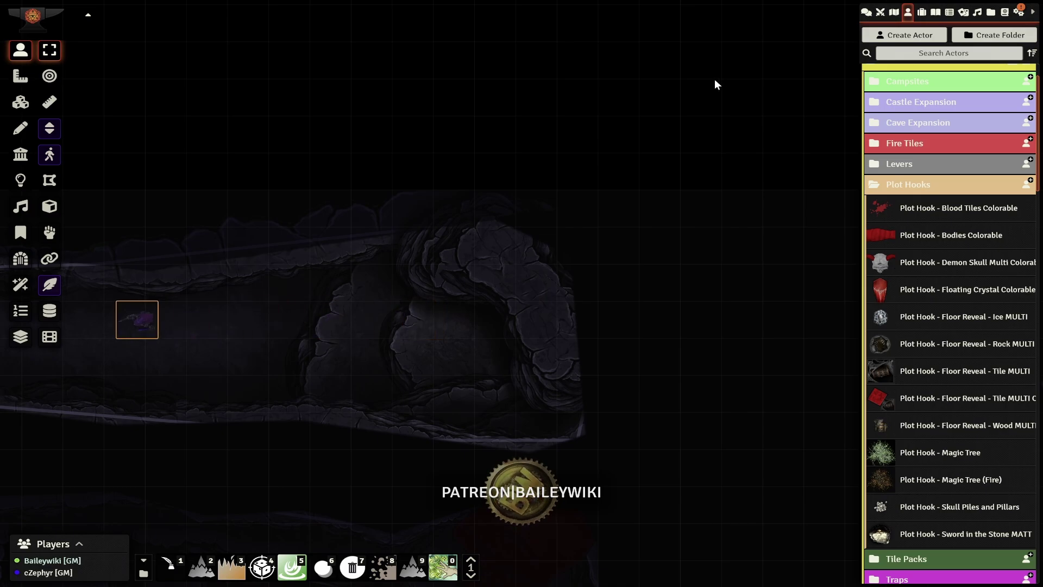
Step: Walk the token west through the dark rock tunnel and south around its bend
key(Left)
key(Left)
key(Left)
key(Left)
key(Left)
key(Down)
key(Down)
key(Down)
key(Down)
key(Down)
key(Down)
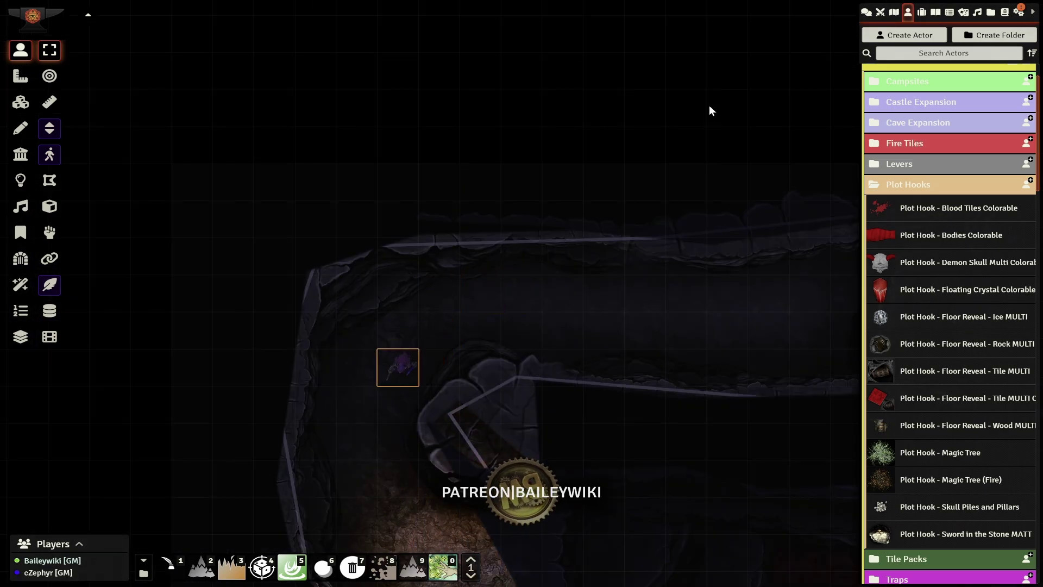
Step: Walk the token southeast out of the tunnel onto the rocky ledges of the lava cave
key(Right)
key(Right)
key(Right)
drag(591, 416, 332, 64)
key(Down)
key(Right)
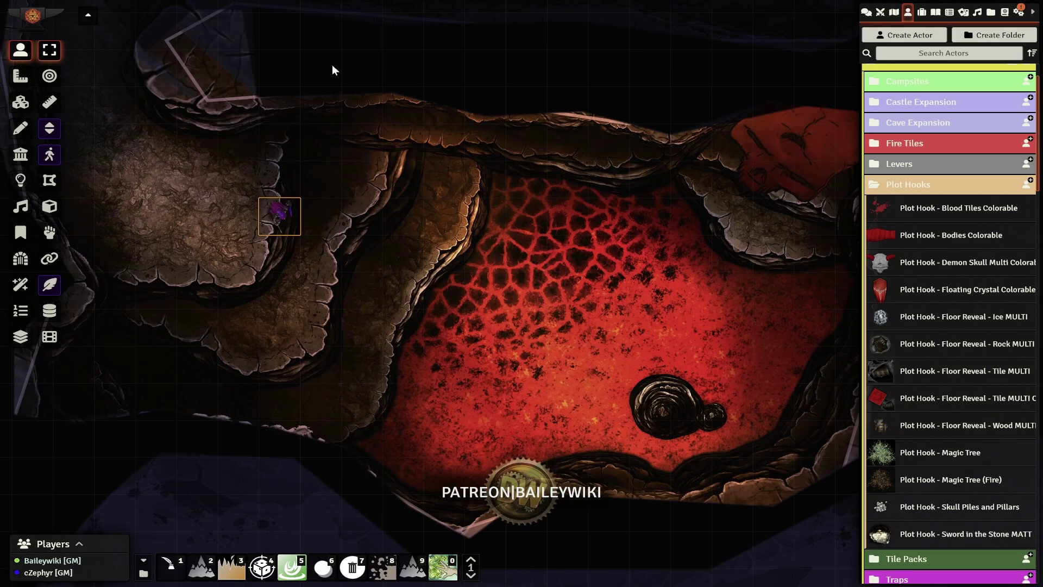
key(Down)
key(Right)
Step: Walk the token east across the lava pool to the rock ledge beside the red demon skull
drag(576, 162, 126, 29)
key(Right)
key(Right)
key(Right)
key(Right)
key(Right)
key(Right)
key(Right)
key(Right)
key(Right)
key(Right)
key(Right)
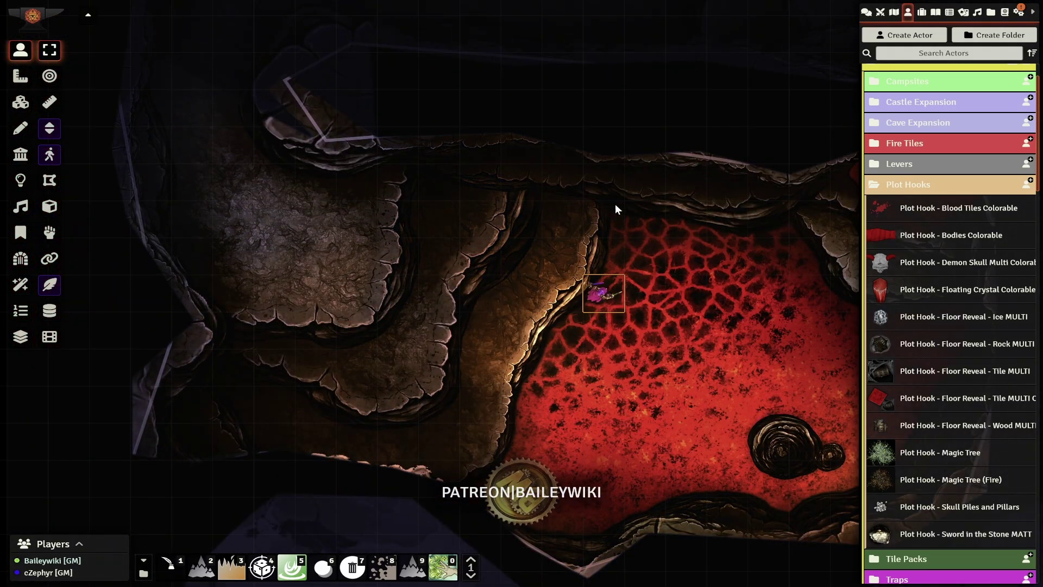
drag(614, 202, 360, 164)
key(Up)
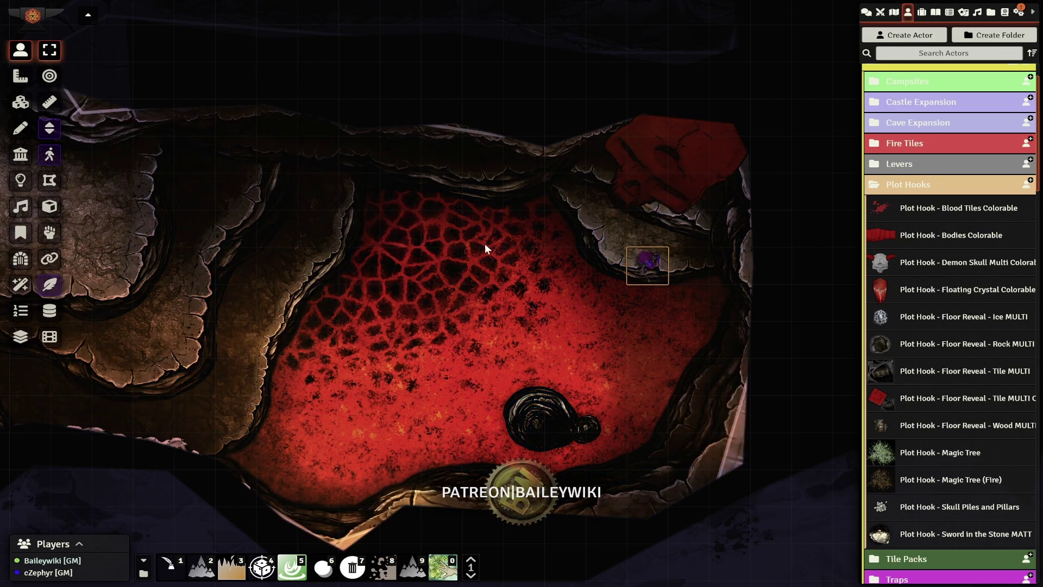
Step: Switch to editing tiles and go back to the ice caves south of the lava cave
scroll(326, 270, down, 5)
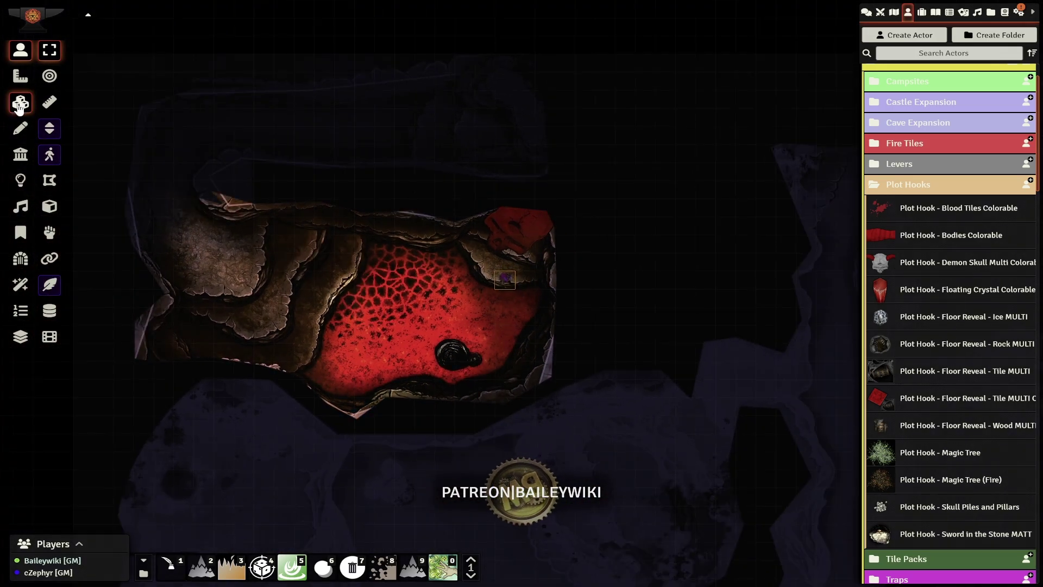
scroll(527, 219, up, 4)
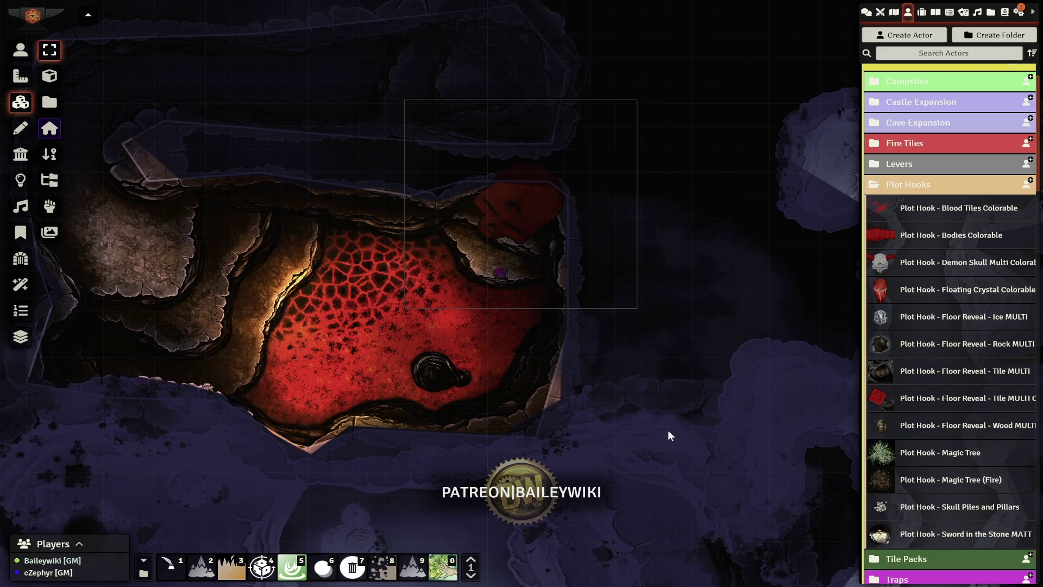
scroll(666, 426, down, 8)
drag(706, 348, 573, 129)
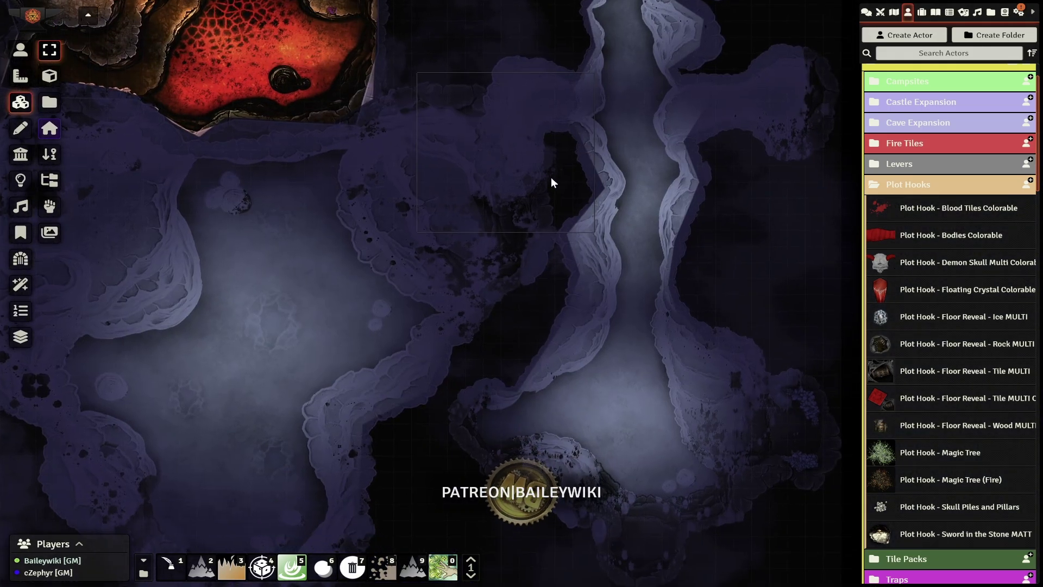